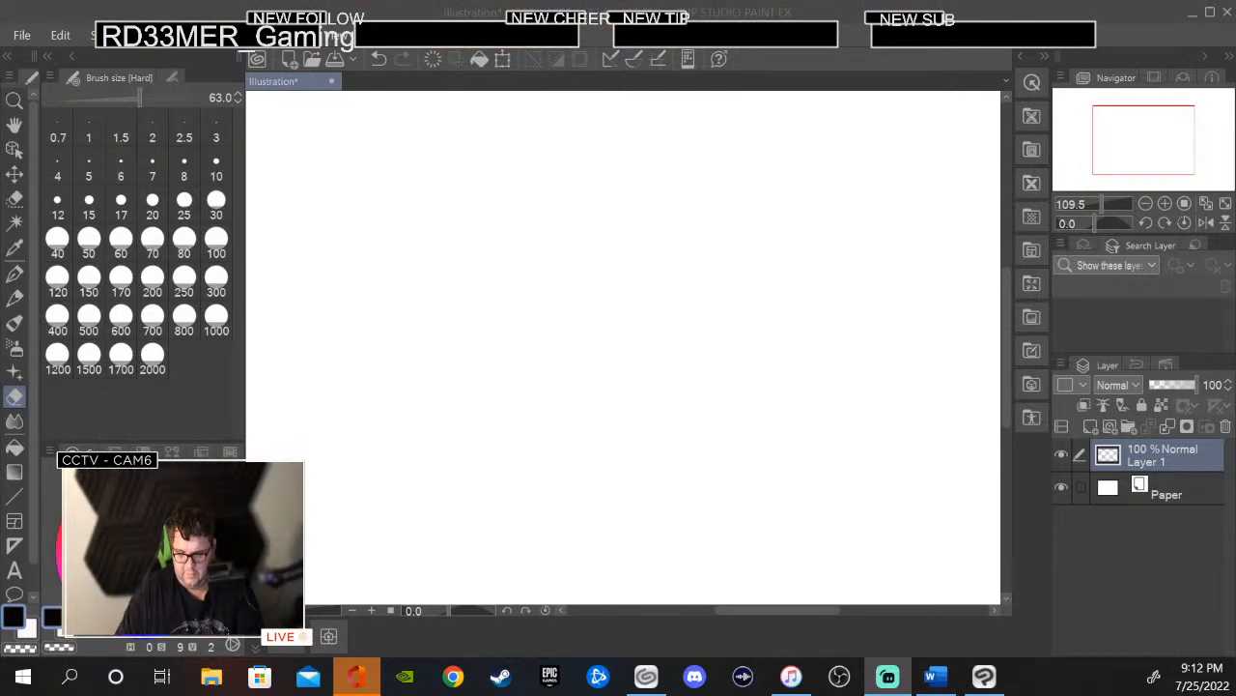
click(23, 494)
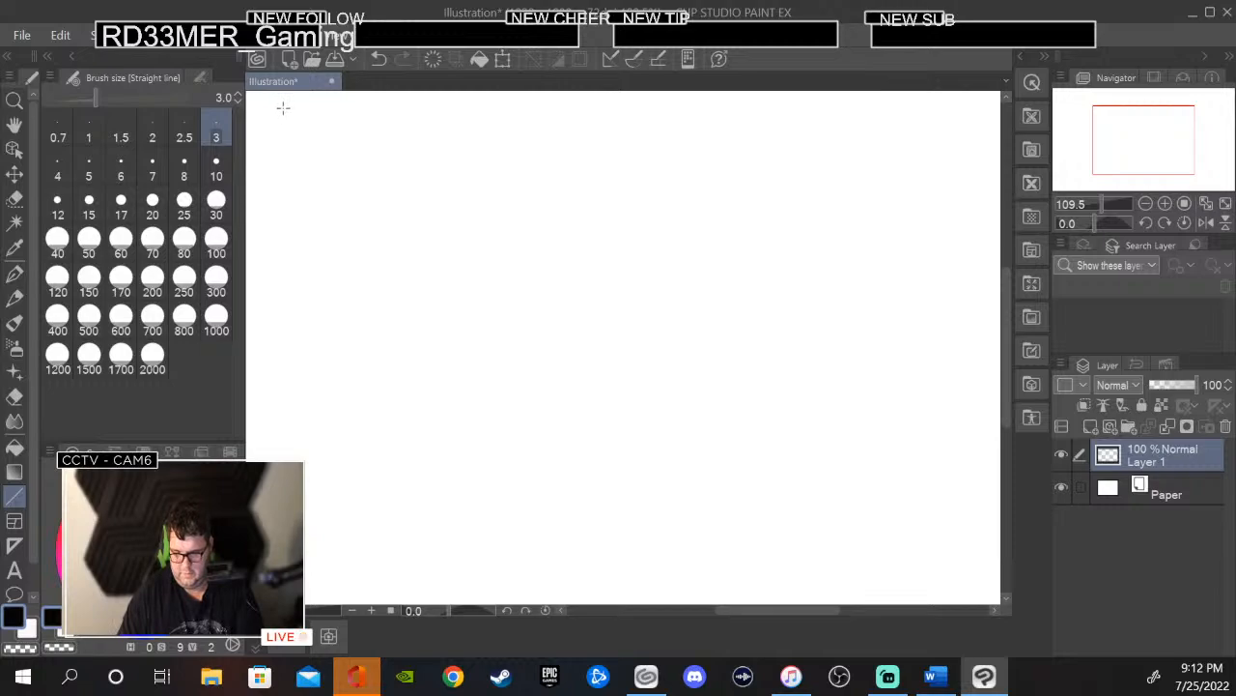
mouse_move(299, 104)
mouse_down()
mouse_move(293, 145)
mouse_move(278, 149)
mouse_up()
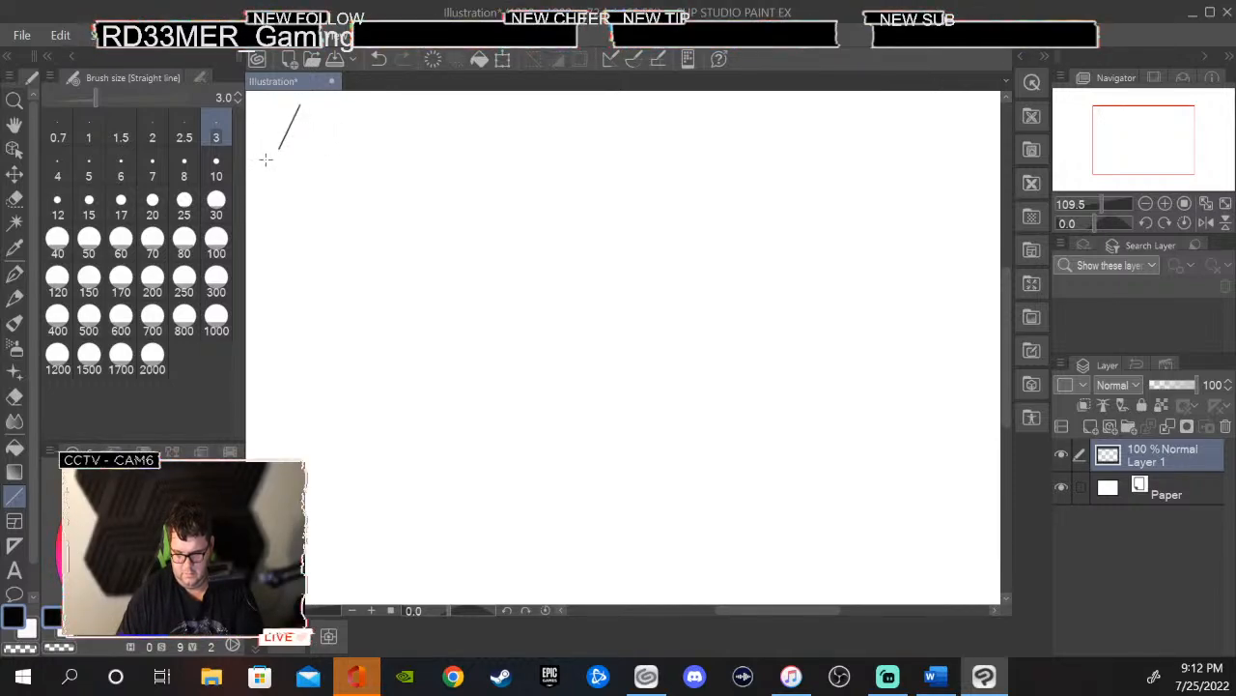
click(15, 396)
drag(312, 119, 300, 117)
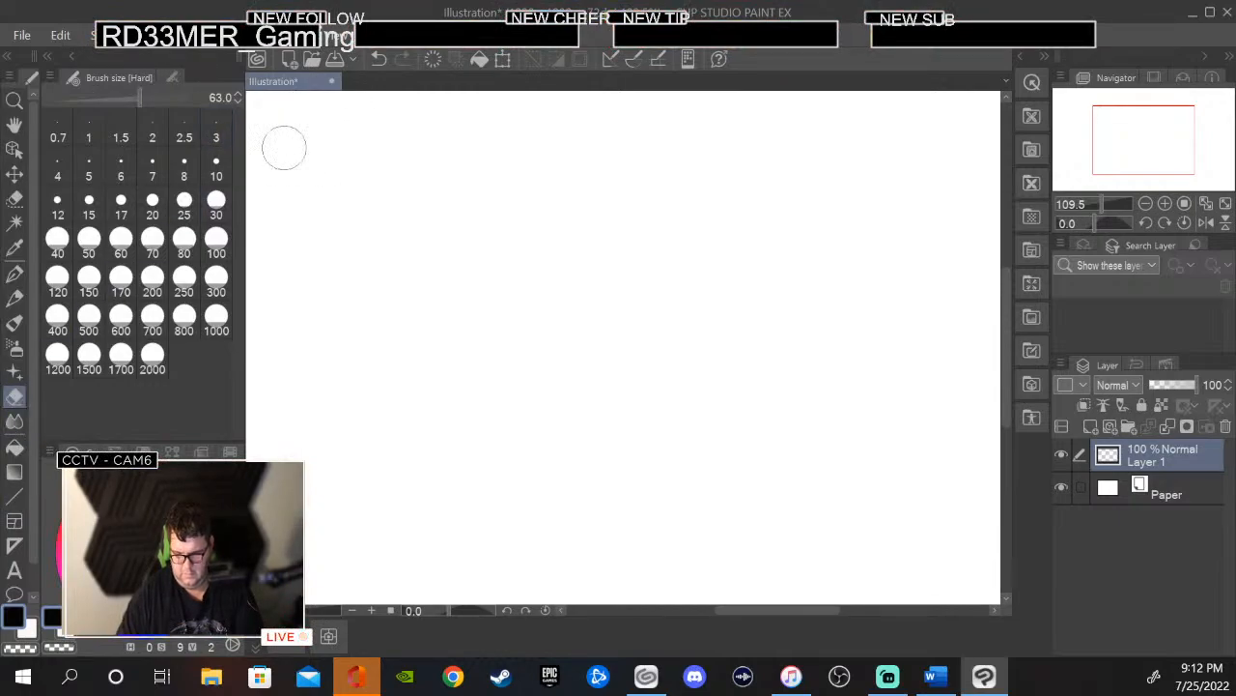
click(15, 297)
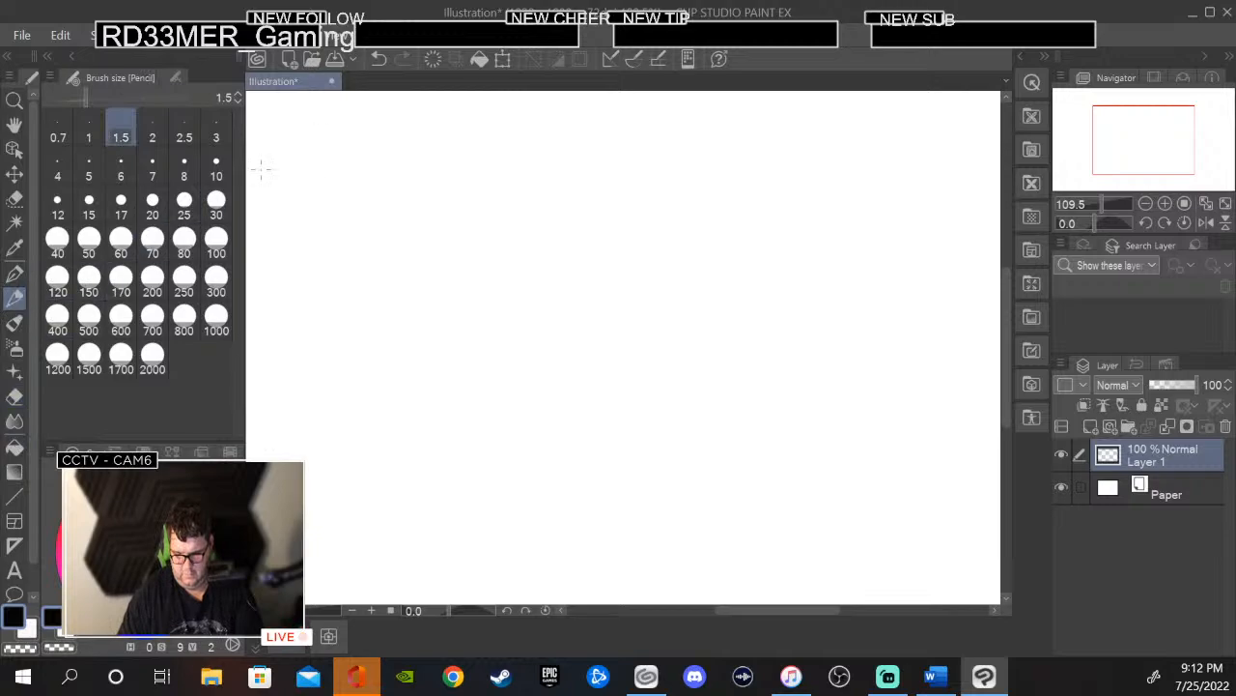
drag(322, 118, 279, 182)
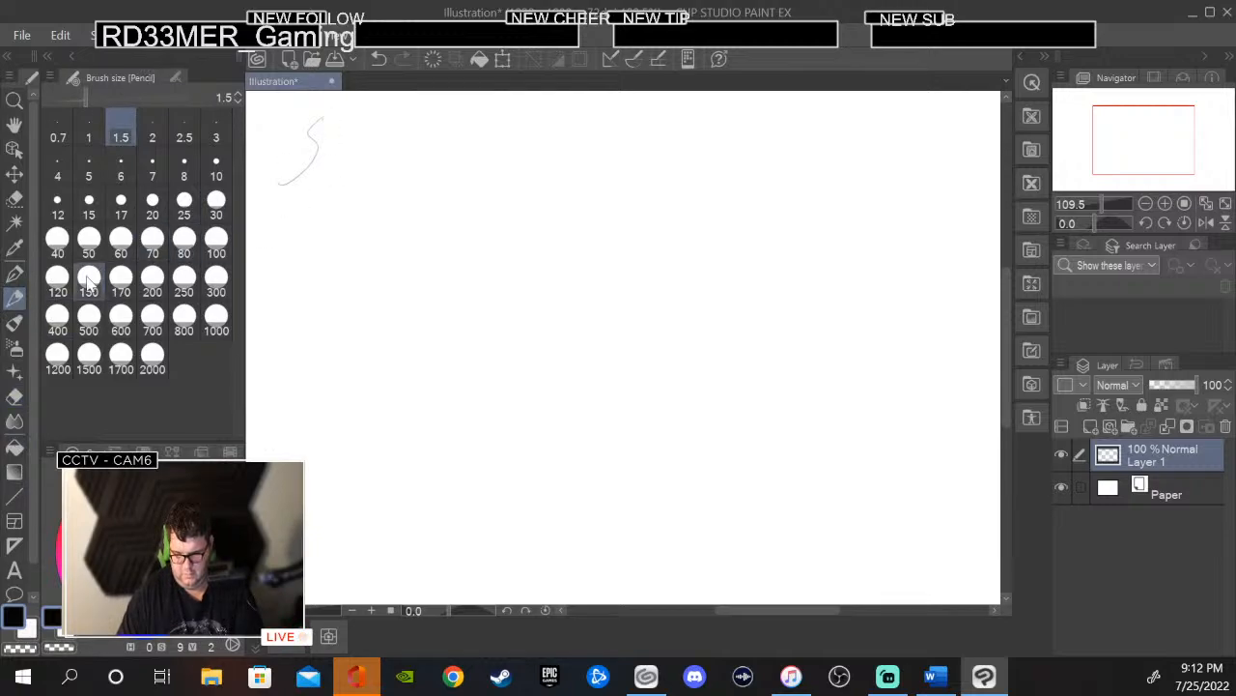
click(15, 397)
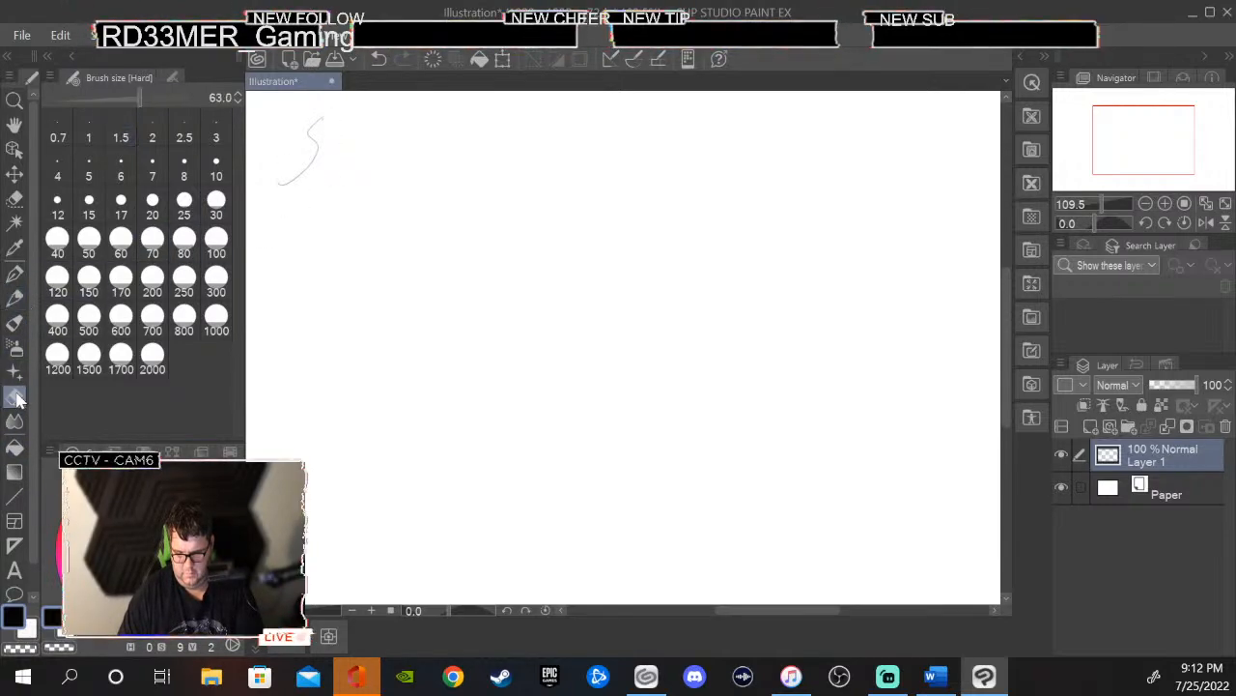
drag(323, 135, 284, 180)
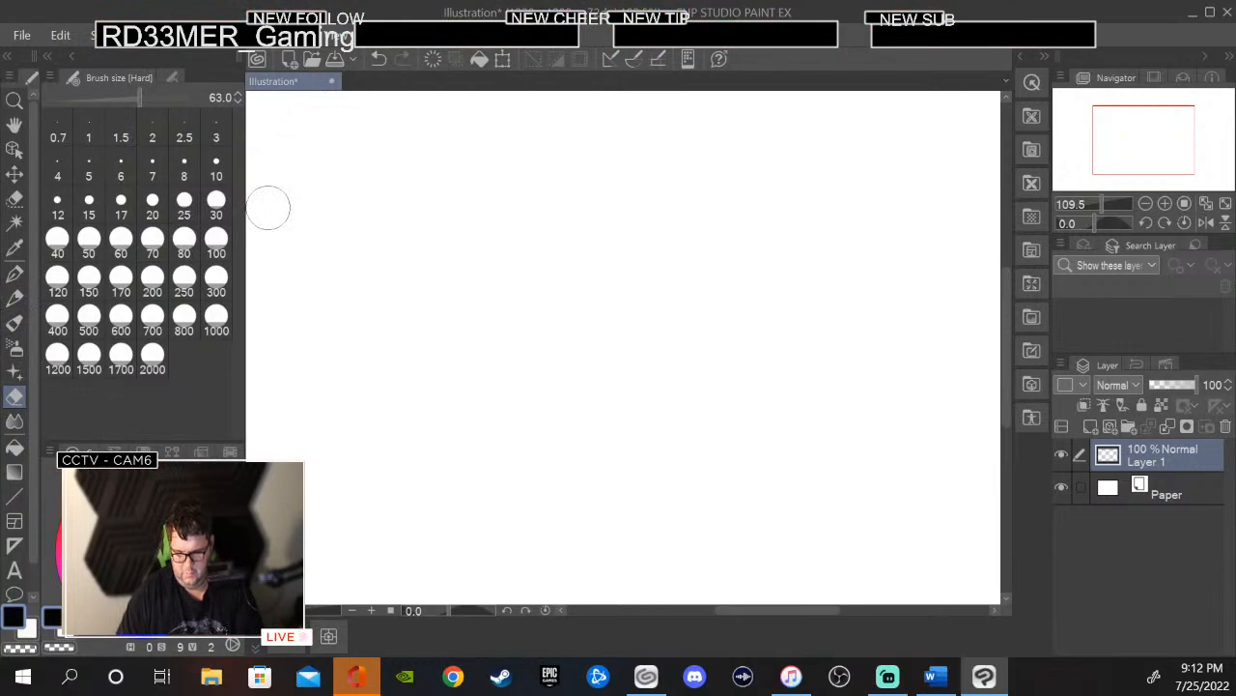
- Handwrite the heading "Scene 1" across the top of the canvas with the G-pen at brush size 15
click(14, 273)
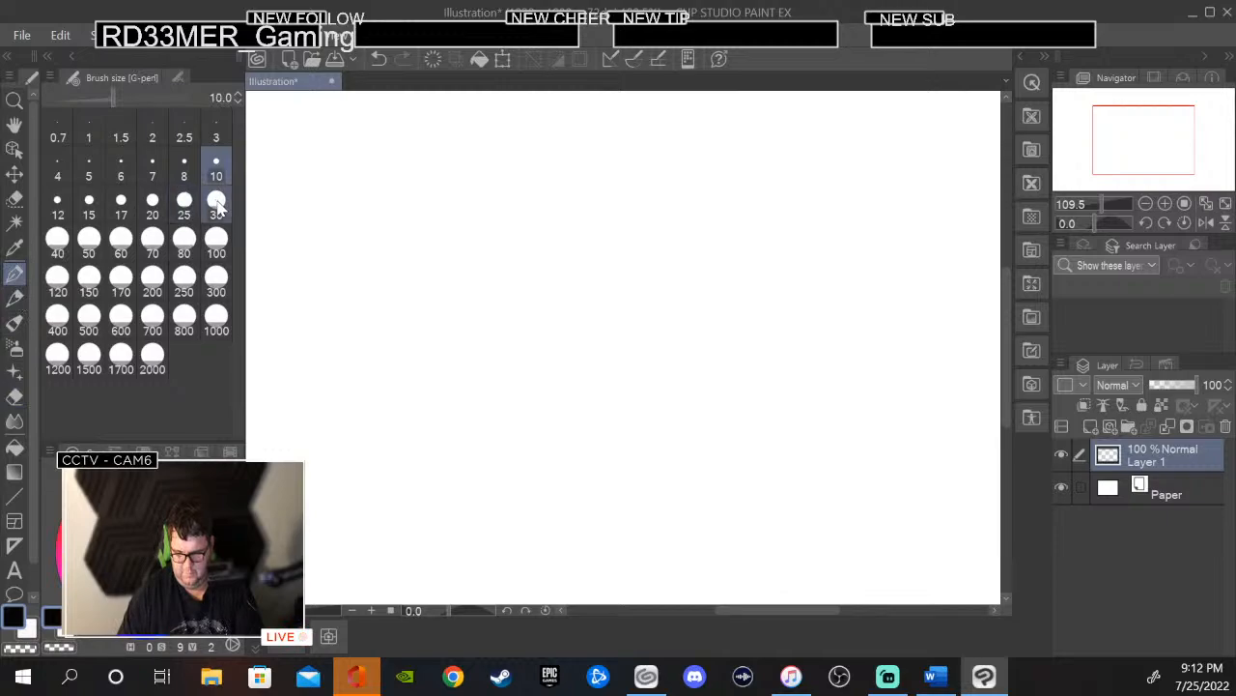
click(95, 208)
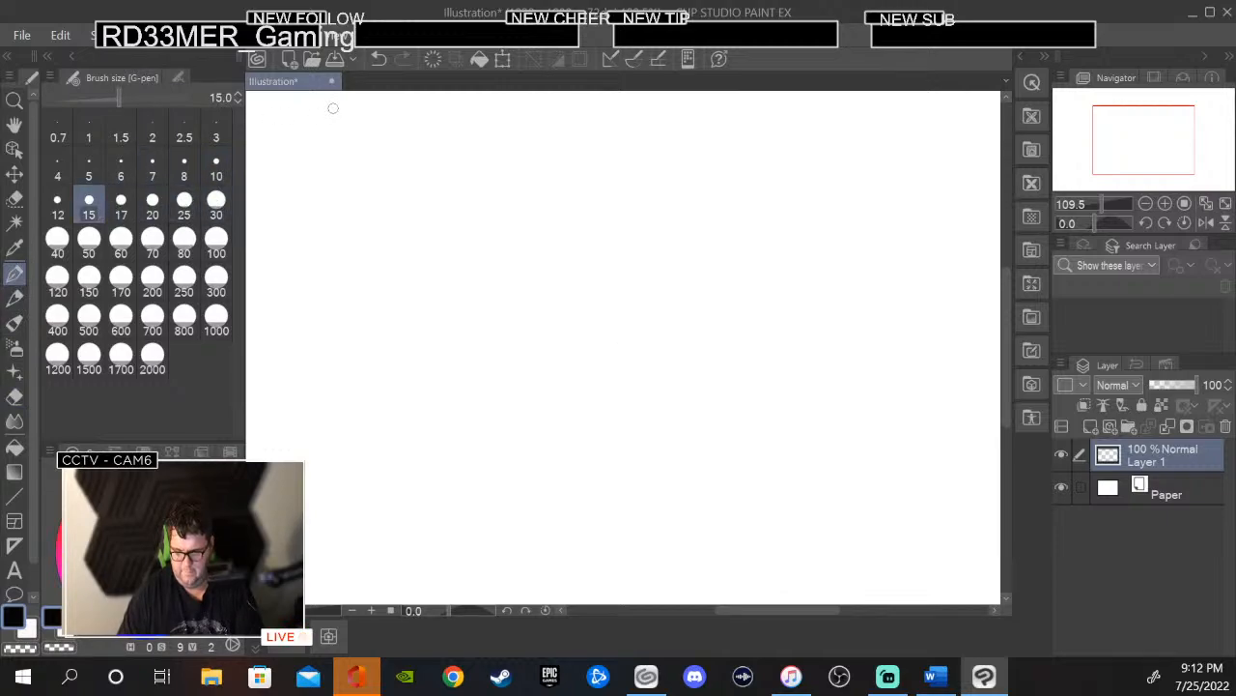
mouse_move(334, 107)
mouse_down()
mouse_move(329, 143)
mouse_move(272, 189)
mouse_up()
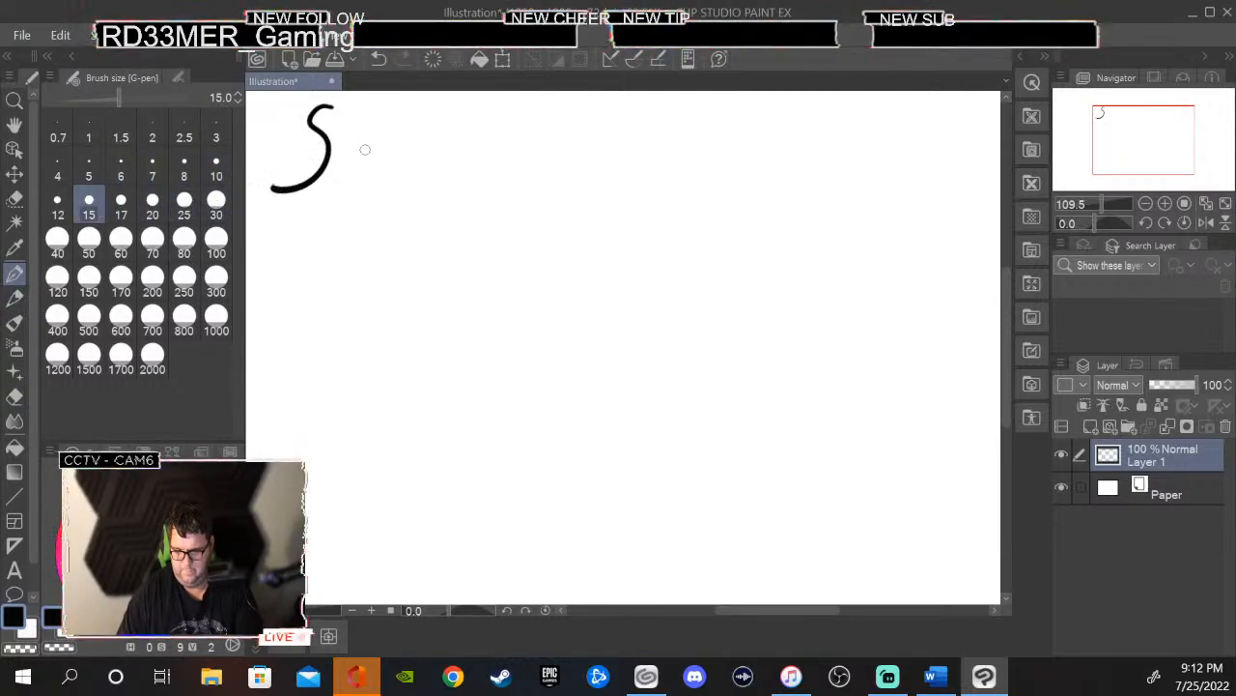
mouse_move(373, 141)
mouse_down()
mouse_move(350, 170)
mouse_move(381, 176)
mouse_up()
mouse_move(402, 155)
mouse_down()
mouse_move(429, 145)
mouse_move(444, 174)
mouse_up()
mouse_move(460, 145)
mouse_down()
mouse_move(483, 147)
mouse_move(490, 170)
mouse_up()
drag(512, 145, 577, 161)
drag(613, 101, 612, 168)
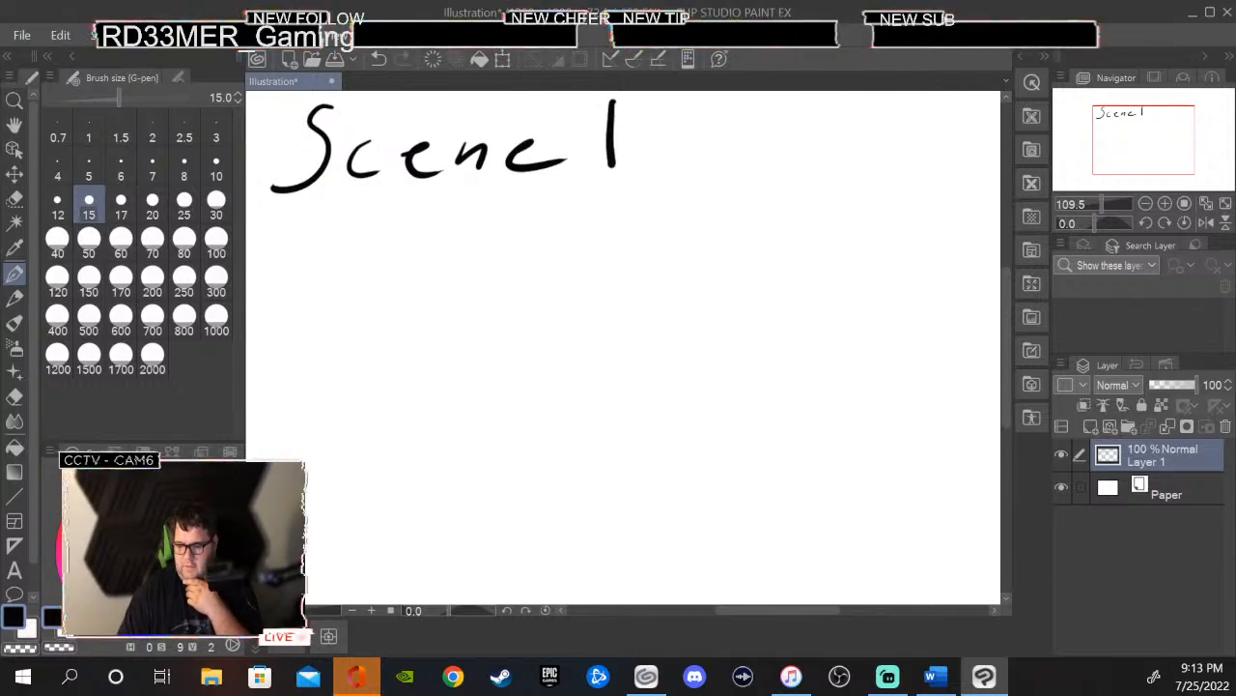
- Handwrite the bullet note "- Two char fighting" beneath the Scene 1 heading
mouse_move(263, 243)
mouse_down()
mouse_move(328, 255)
mouse_move(351, 209)
mouse_move(377, 247)
mouse_move(391, 234)
mouse_move(433, 235)
mouse_up()
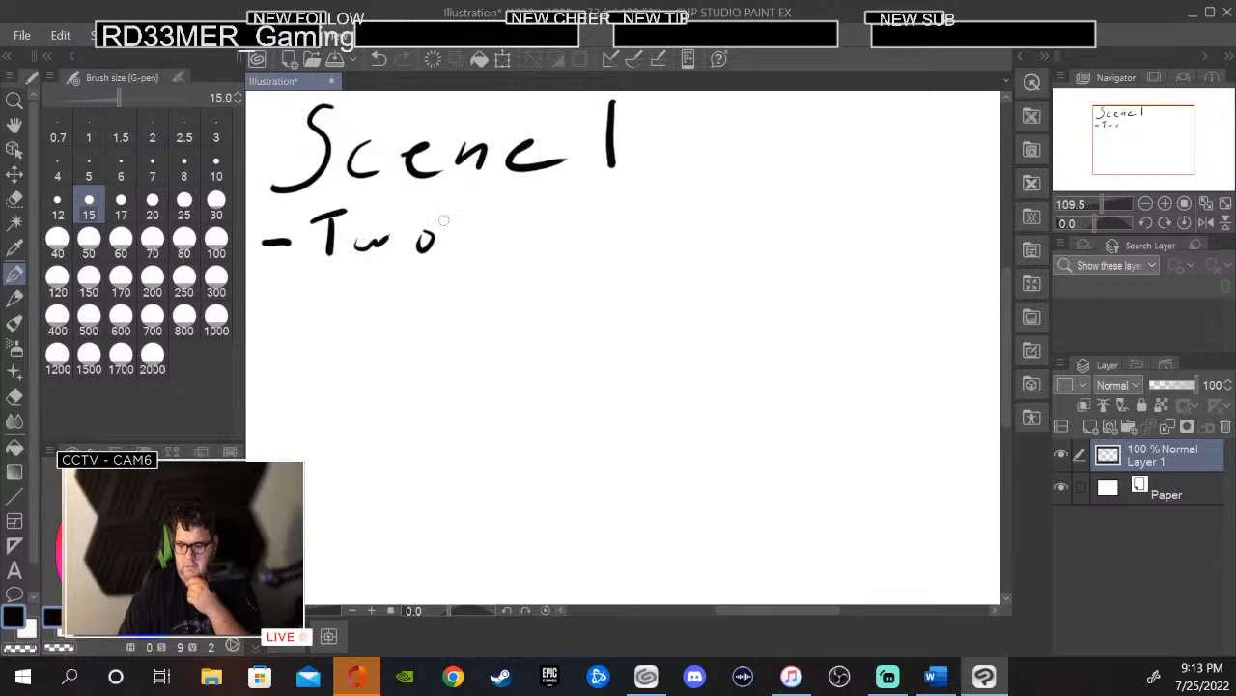
drag(506, 224, 491, 249)
drag(529, 209, 526, 253)
mouse_move(527, 241)
mouse_down()
mouse_move(543, 253)
mouse_move(599, 228)
mouse_up()
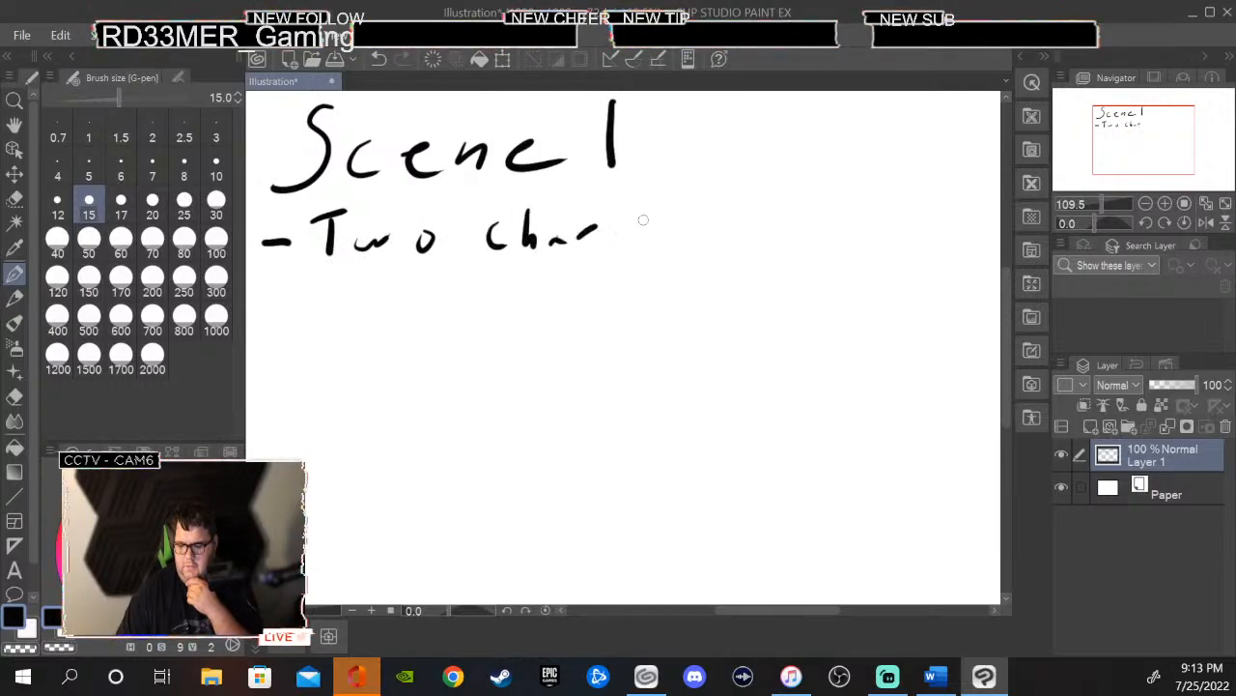
drag(676, 198, 660, 247)
mouse_move(653, 233)
mouse_down()
mouse_move(722, 241)
mouse_move(720, 271)
mouse_up()
drag(755, 191, 751, 249)
drag(754, 233, 763, 249)
drag(790, 193, 798, 239)
mouse_move(779, 222)
mouse_down()
mouse_move(809, 214)
mouse_move(812, 238)
mouse_up()
mouse_move(825, 236)
mouse_down()
mouse_move(842, 220)
mouse_move(863, 236)
mouse_up()
drag(883, 216, 877, 259)
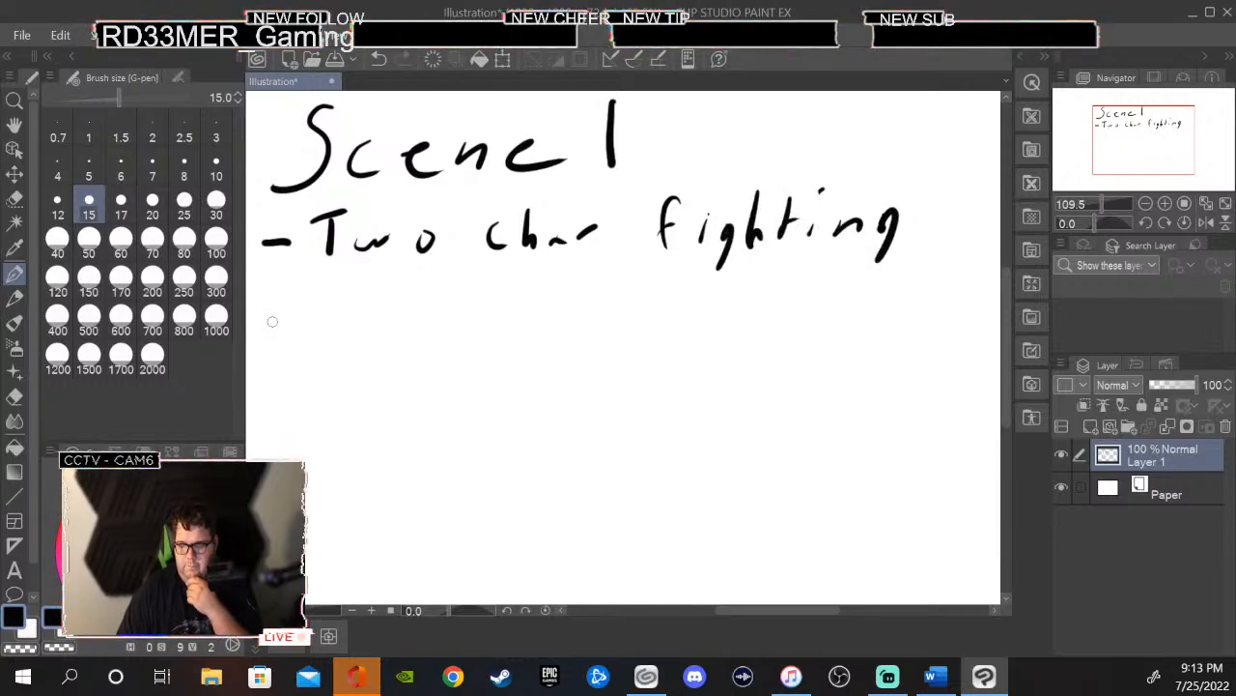
- Handwrite a second bullet note "- on a hill" under the fighting note
drag(272, 325, 422, 330)
drag(496, 307, 516, 330)
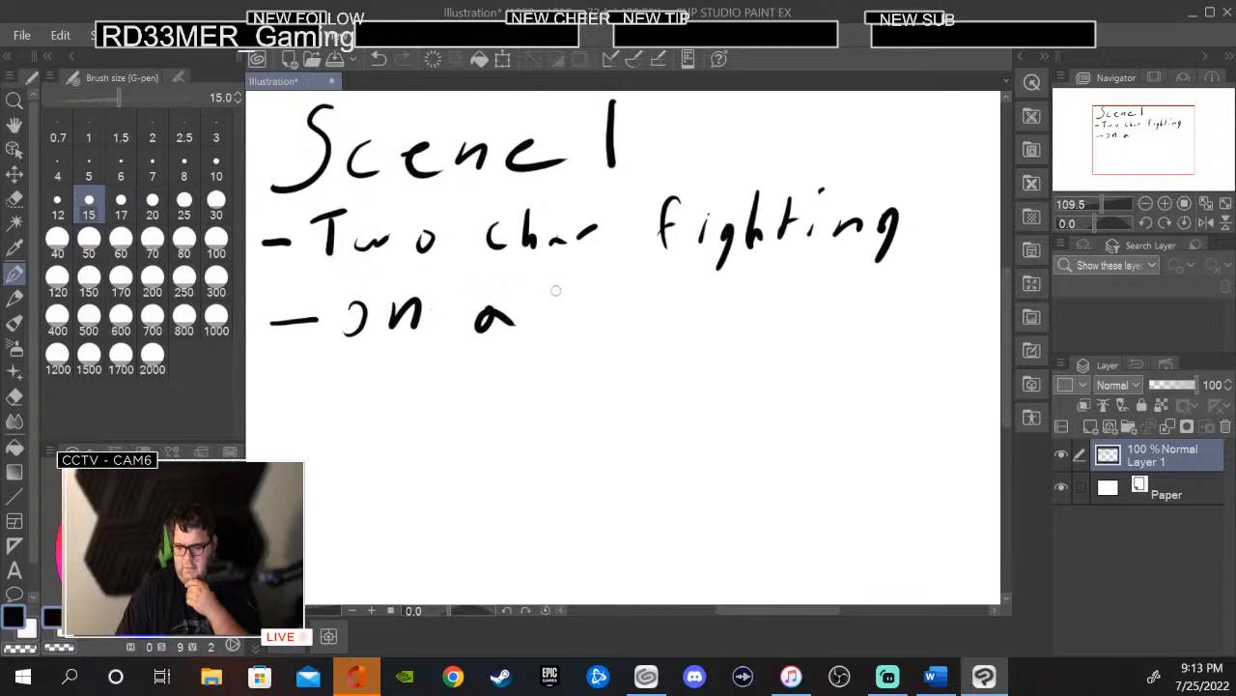
mouse_move(552, 280)
mouse_down()
mouse_move(570, 334)
mouse_move(591, 334)
mouse_up()
drag(615, 282, 618, 333)
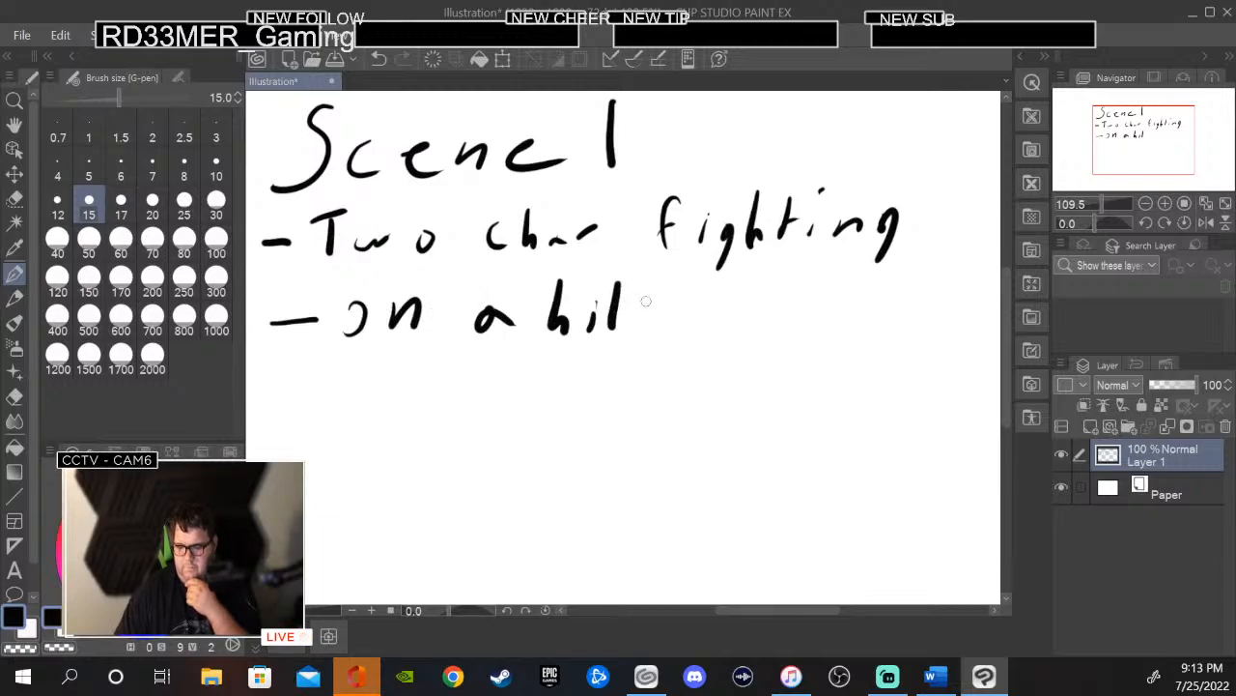
drag(643, 292, 644, 337)
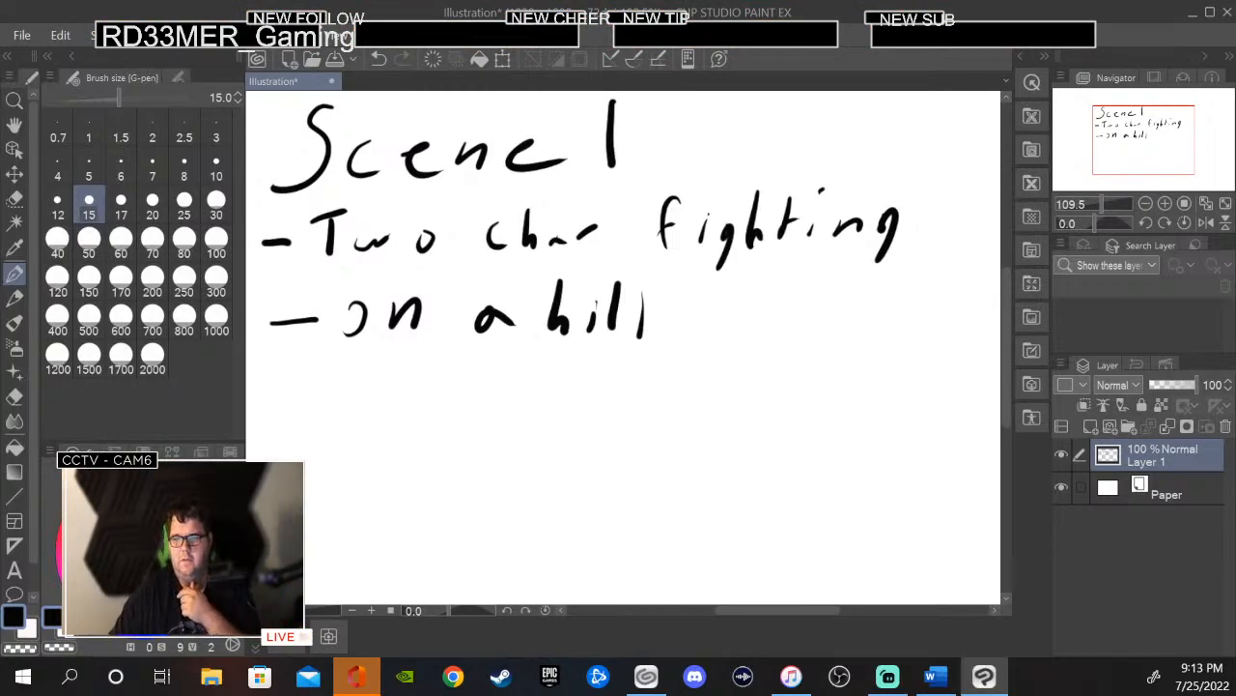
key(alt+Tab)
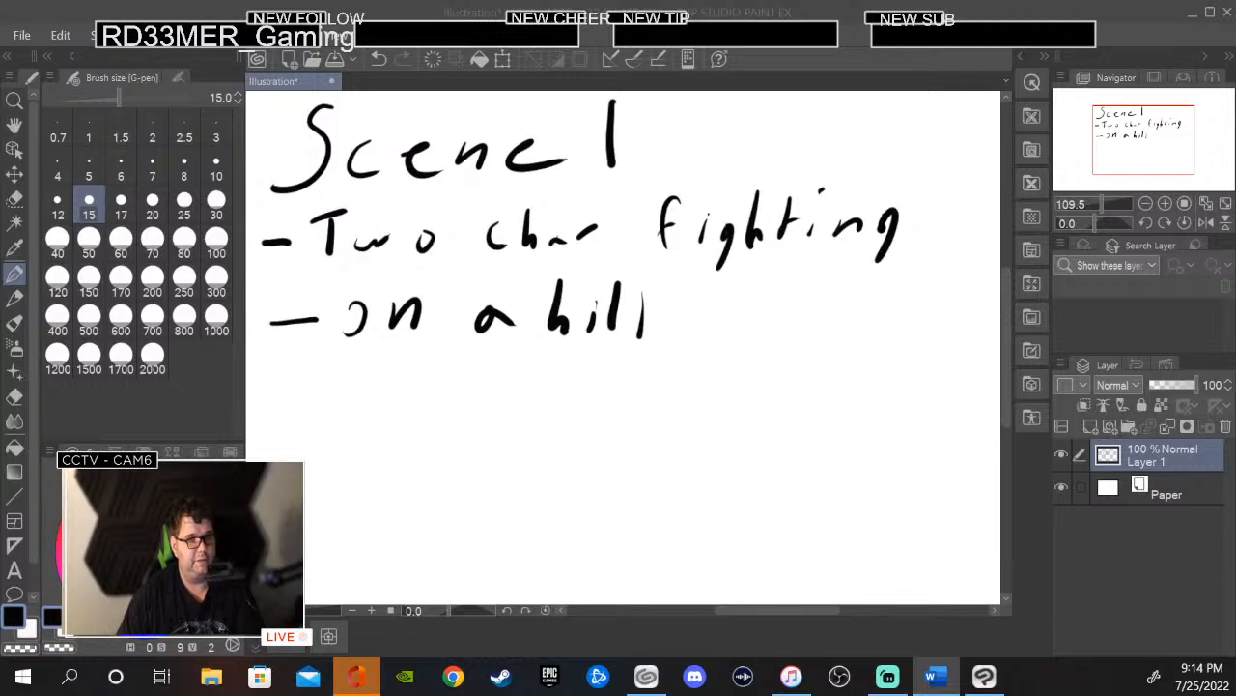
- Save the drawing as Illustration in CLIP STUDIO FORMAT inside a new folder named "scenes" in Pictures
click(21, 35)
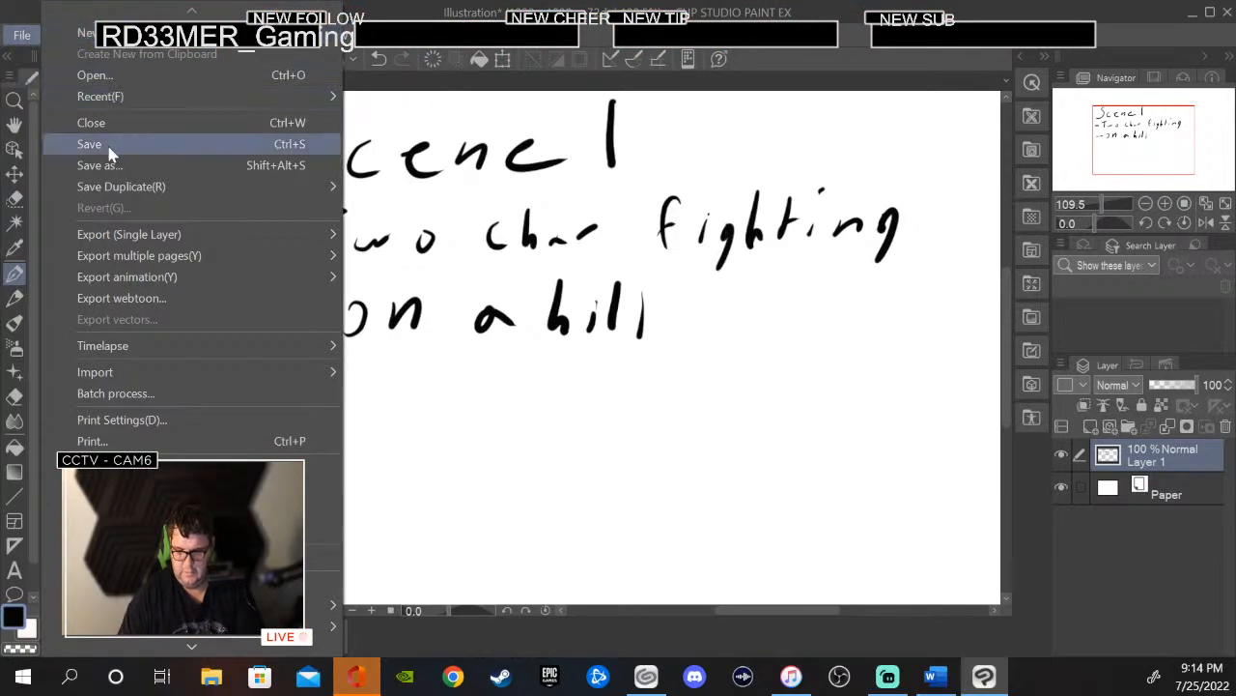
click(114, 168)
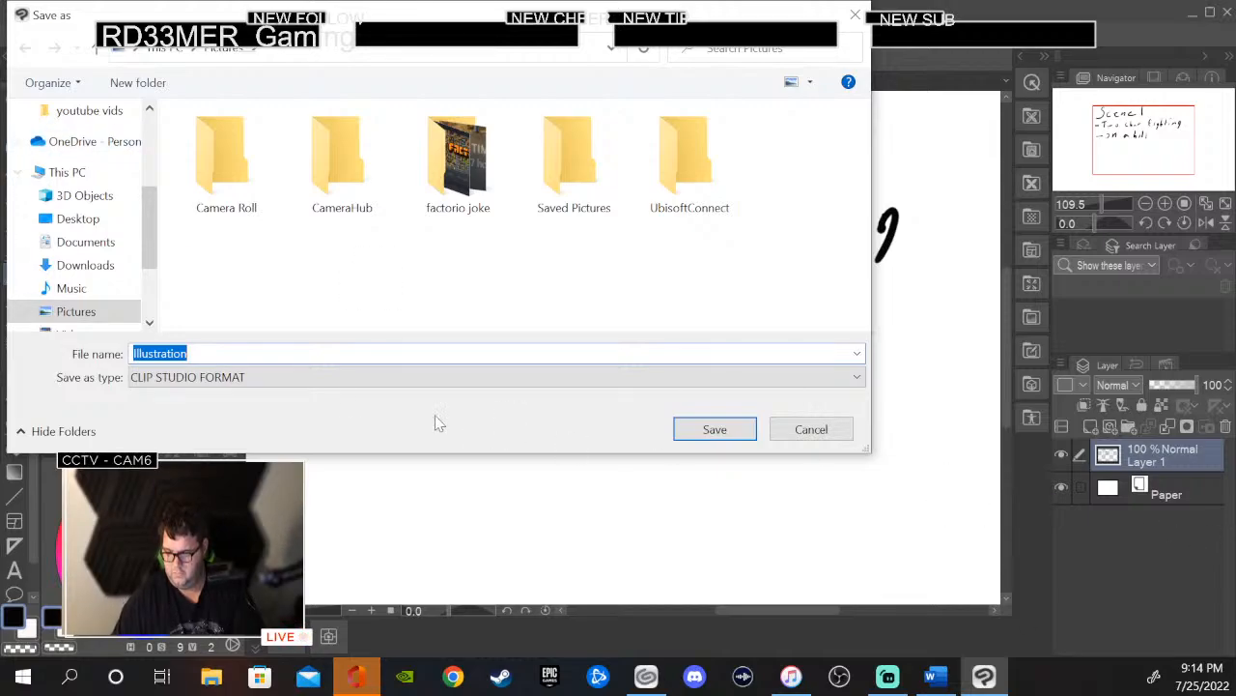
right_click(244, 240)
right_click(257, 259)
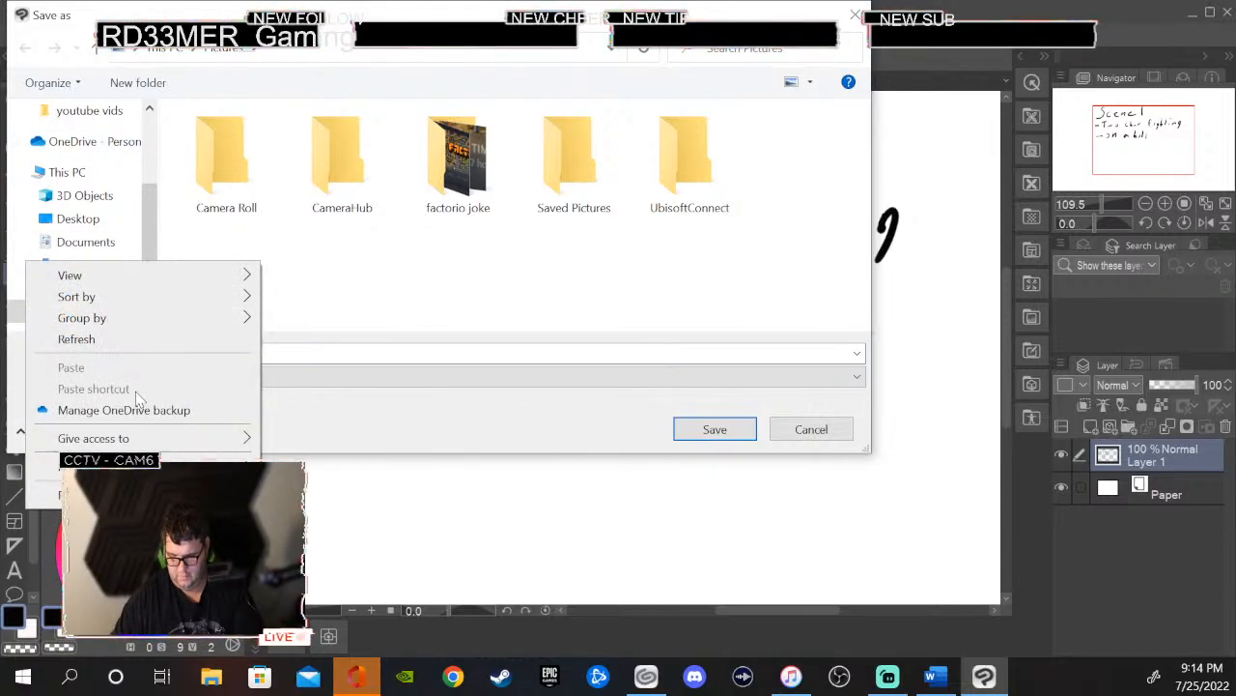
mouse_move(116, 468)
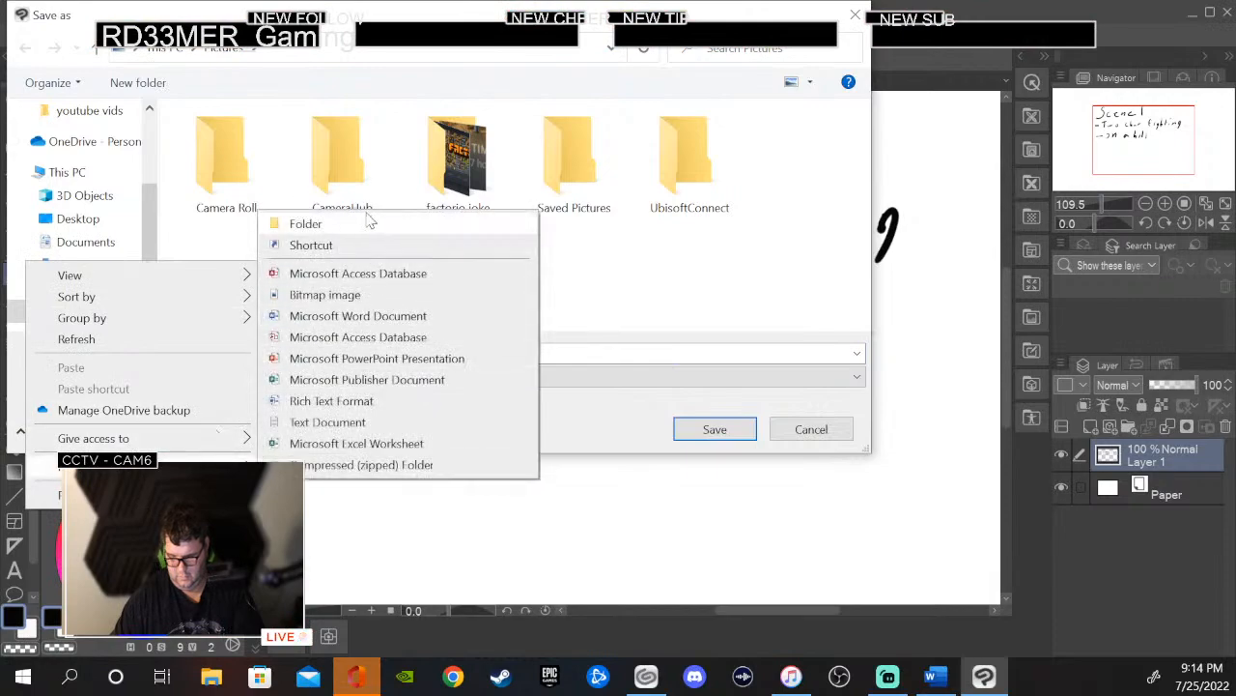
click(373, 221)
text(sc)
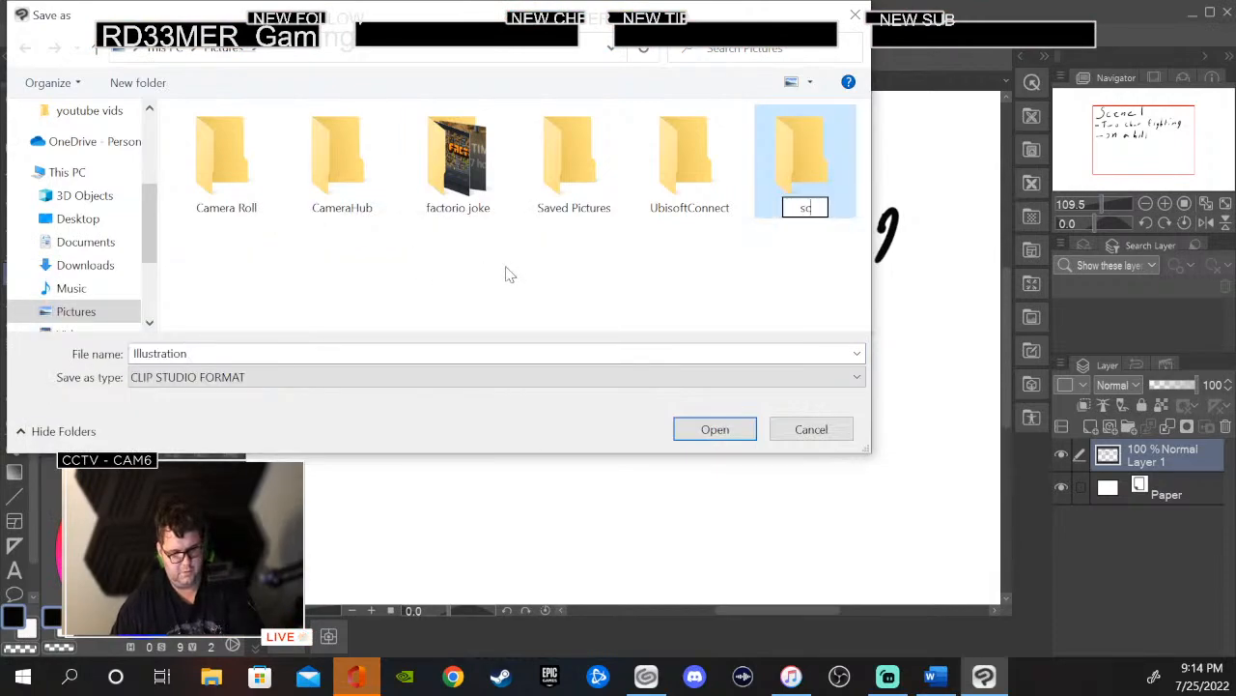
text(enes)
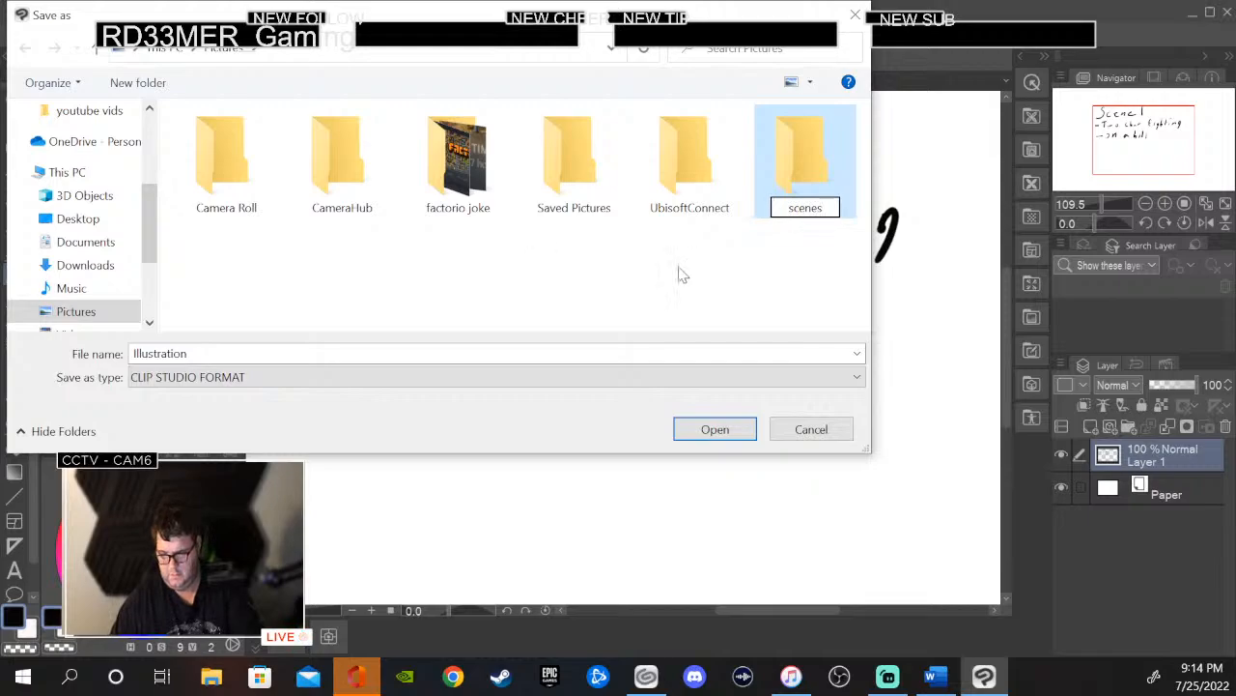
key(Return)
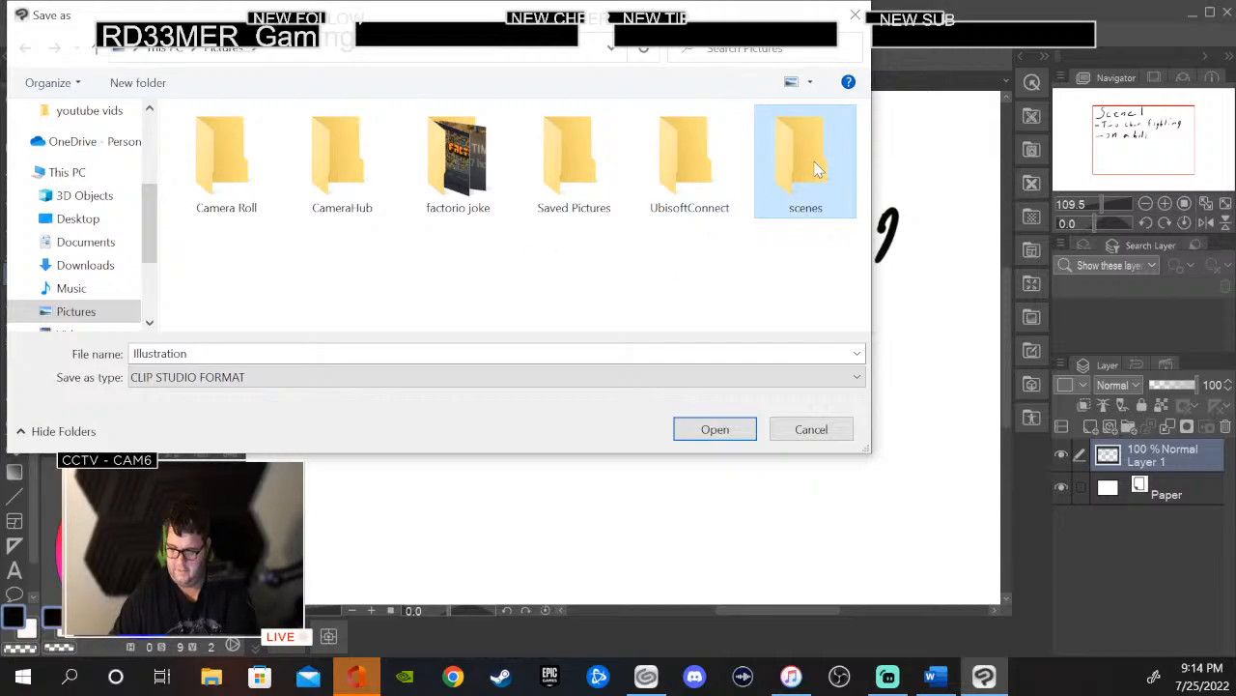
click(724, 428)
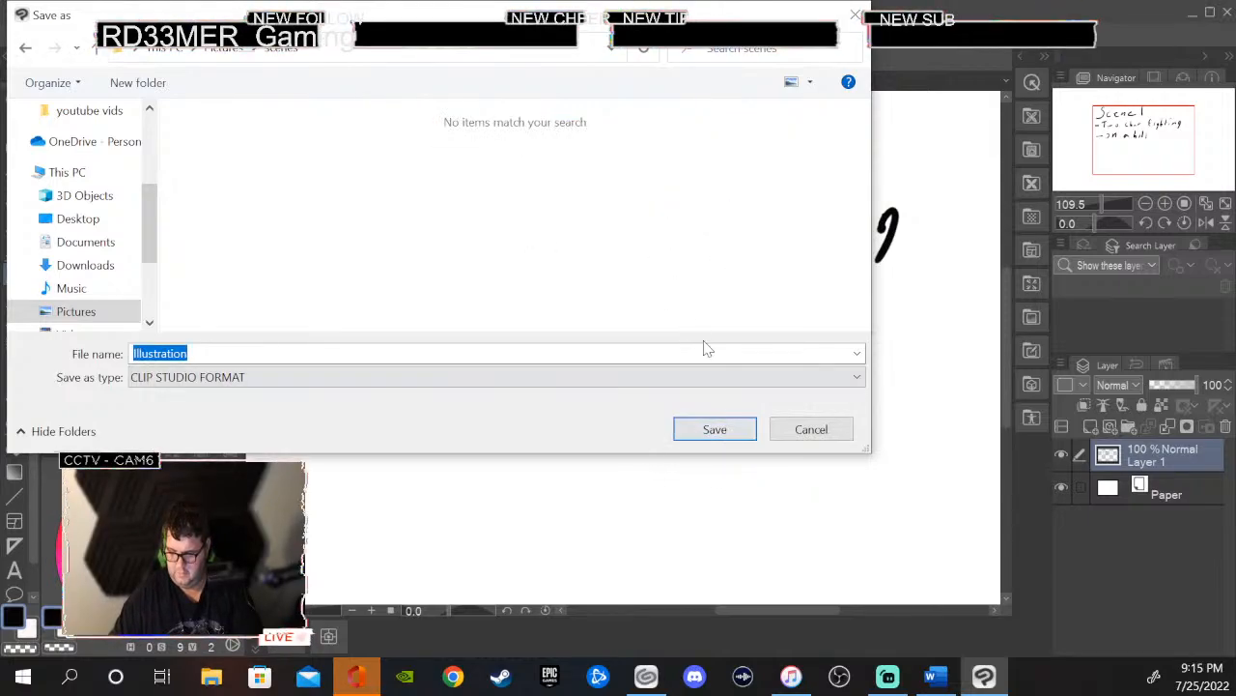
click(725, 432)
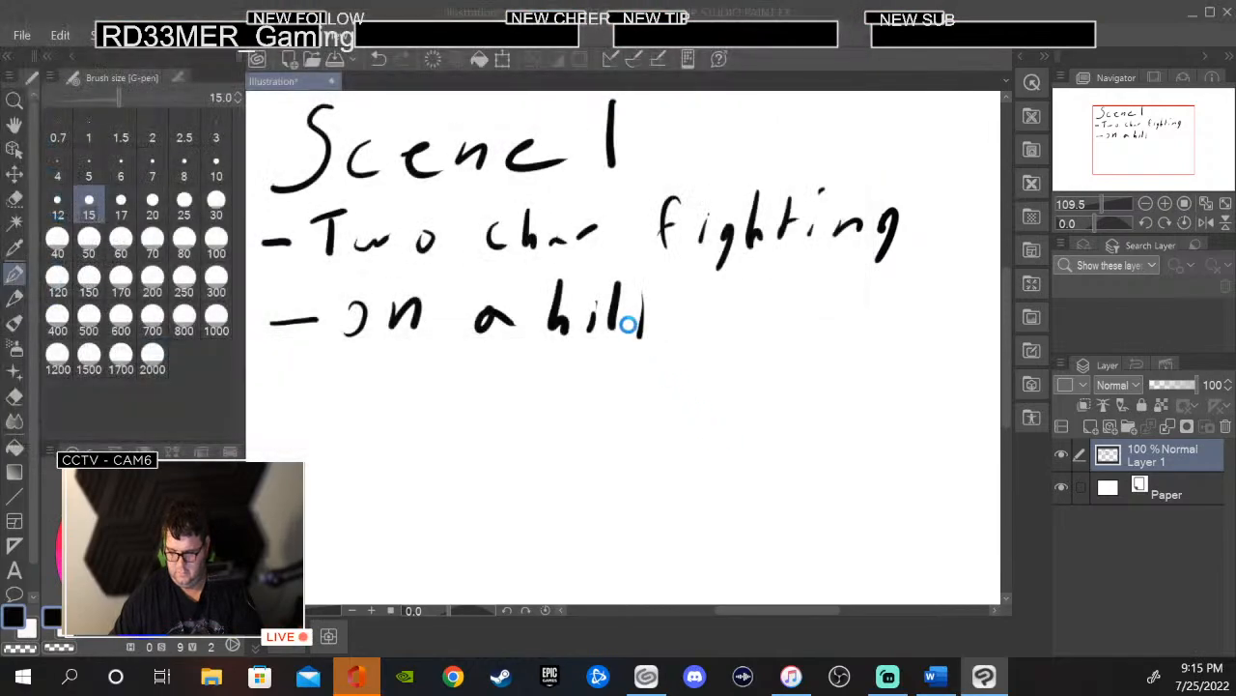
- Create a new blank illustration canvas for the second scene
click(21, 35)
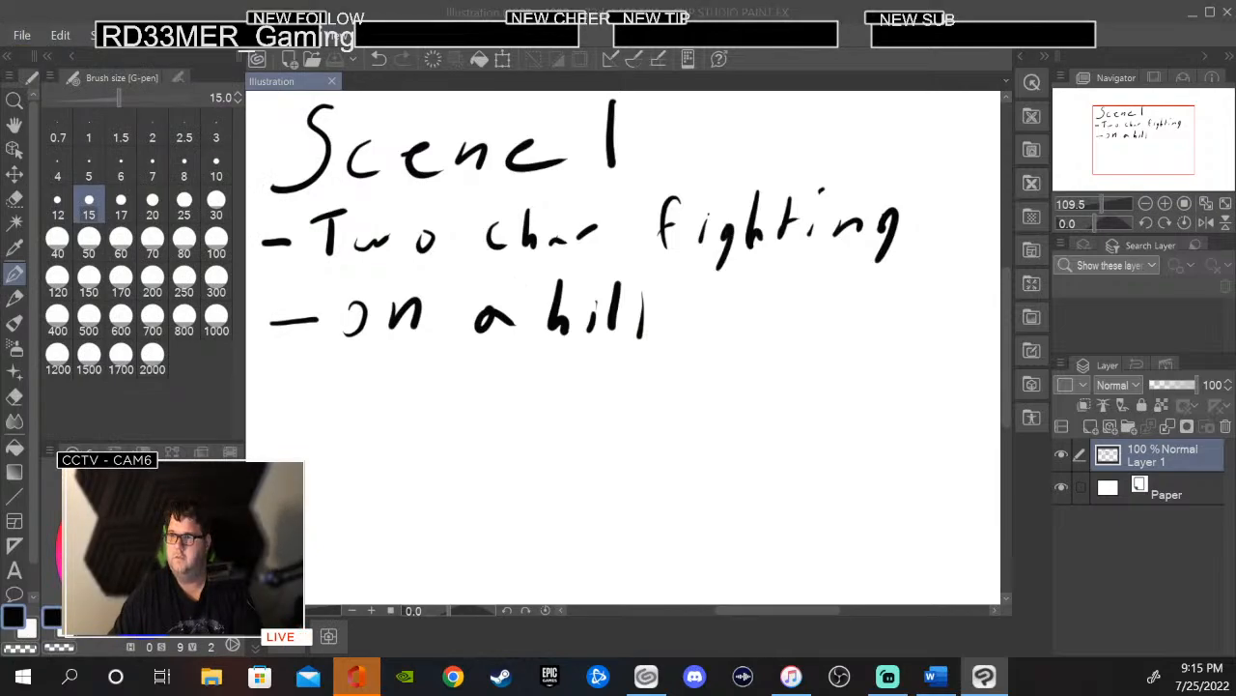
key(Return)
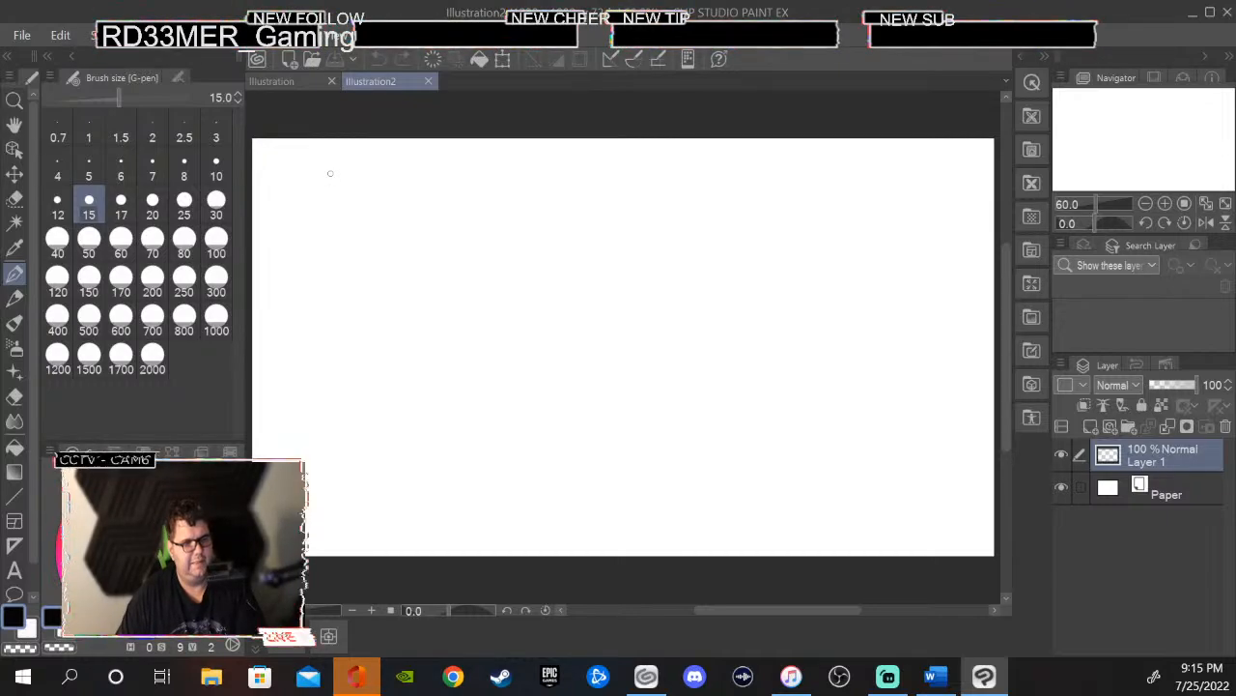
- Handwrite the heading "Scene 2" at the canvas's upper left and begin a bullet note "- mc" beneath it
mouse_move(315, 157)
mouse_down()
mouse_move(287, 194)
mouse_move(443, 188)
mouse_up()
drag(494, 155, 531, 184)
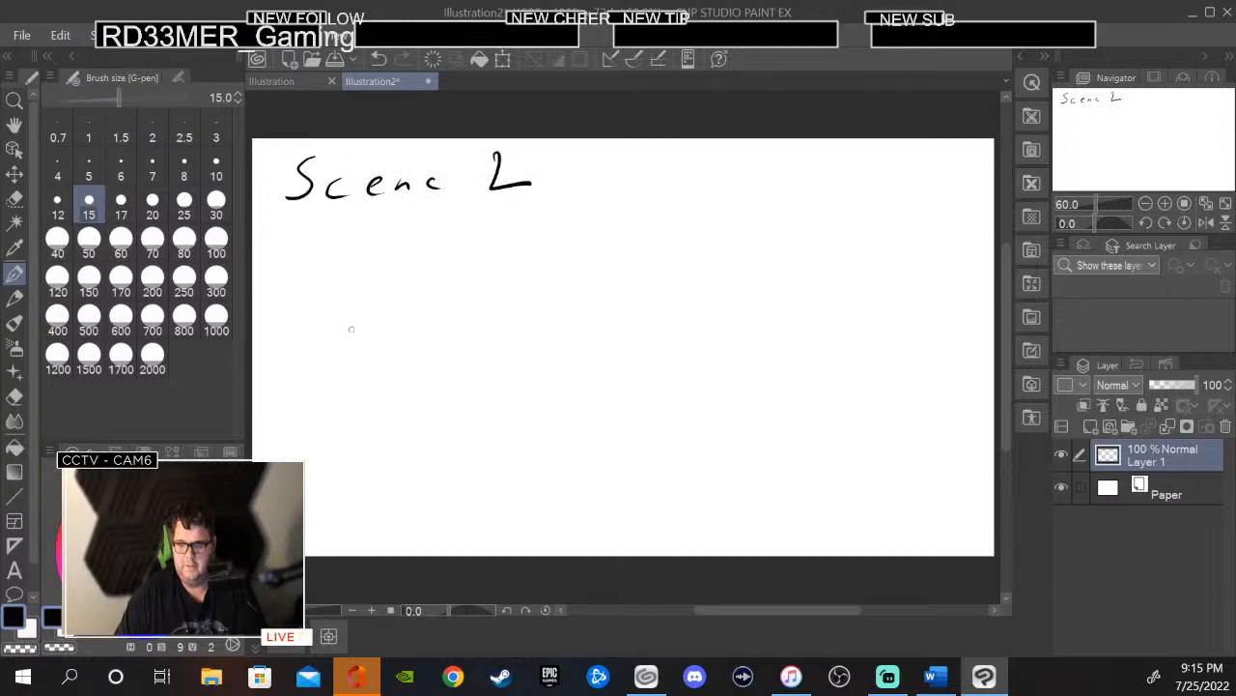
drag(276, 250, 384, 247)
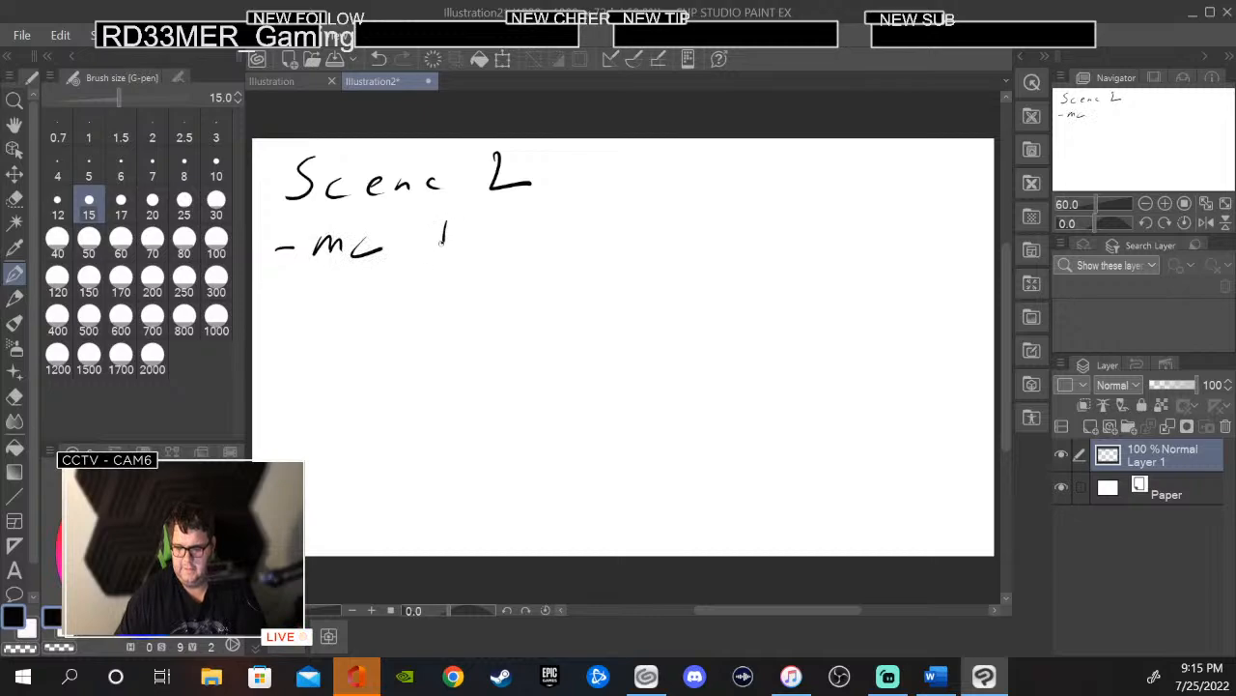
drag(482, 239, 537, 255)
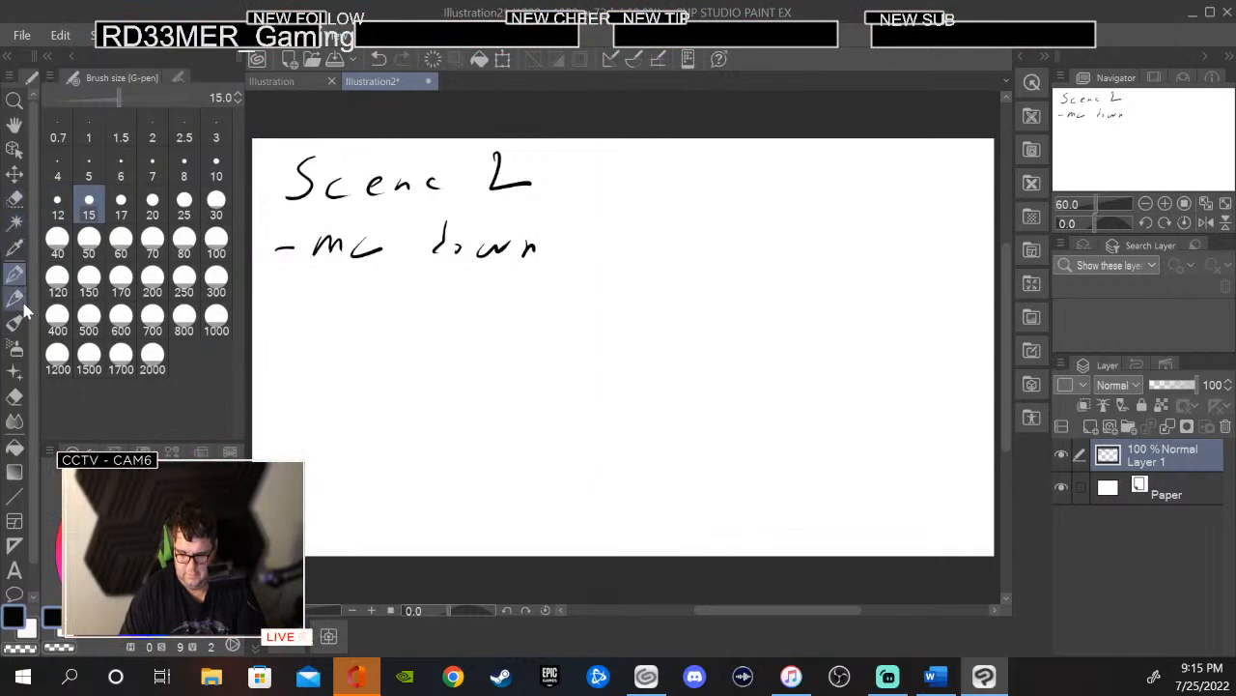
click(15, 394)
mouse_move(493, 246)
mouse_down()
mouse_move(441, 243)
mouse_move(516, 251)
mouse_move(459, 256)
mouse_up()
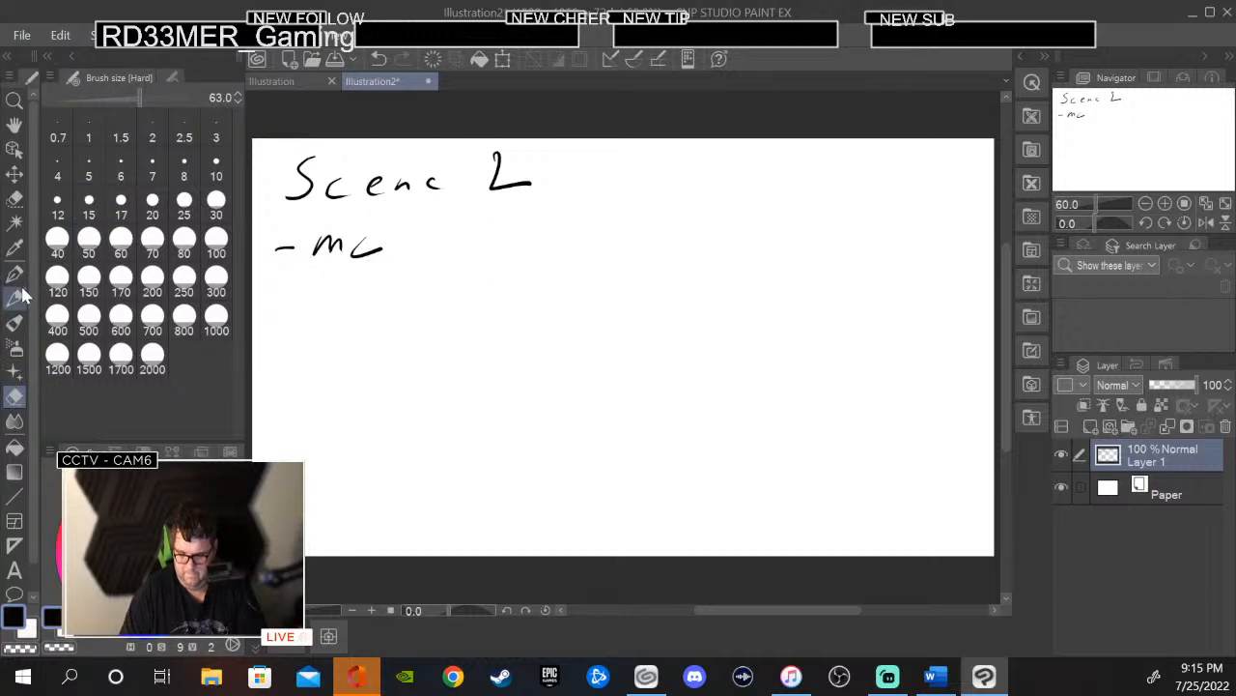
- Handwrite "fall" after "mc" in the Scene 2 bullet note with the G-pen
click(15, 273)
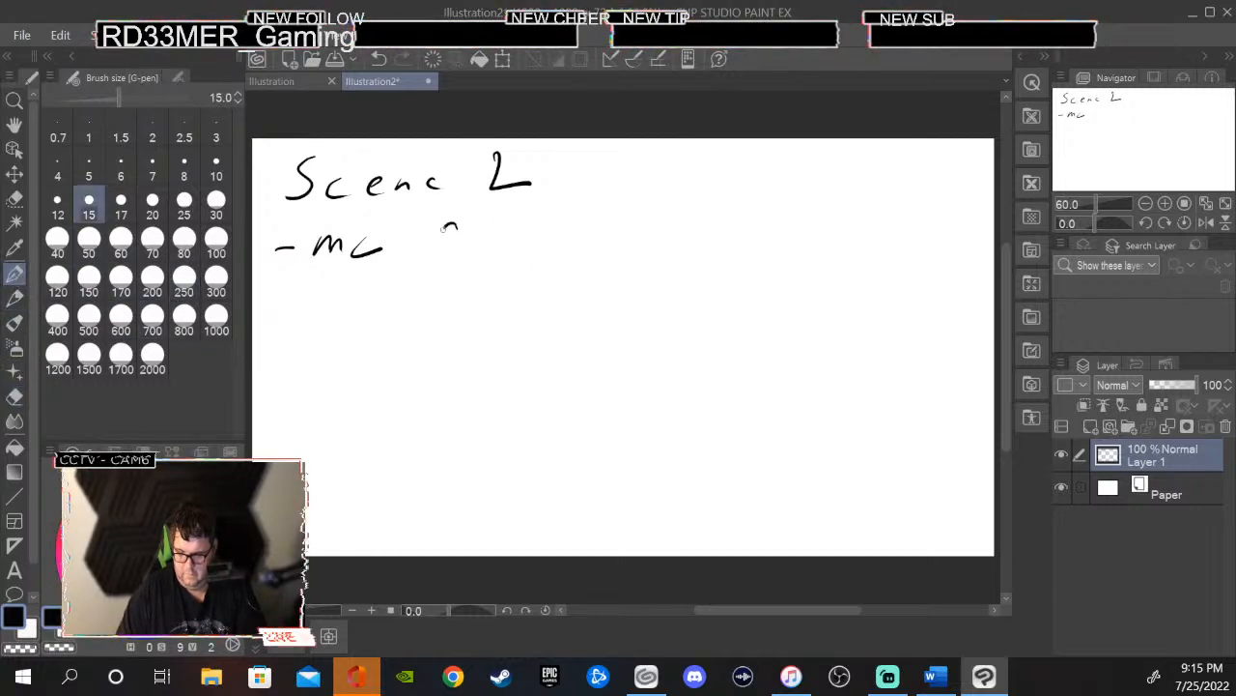
drag(455, 225, 440, 262)
drag(438, 243, 488, 257)
mouse_move(494, 228)
mouse_down()
mouse_move(489, 261)
mouse_move(513, 257)
mouse_up()
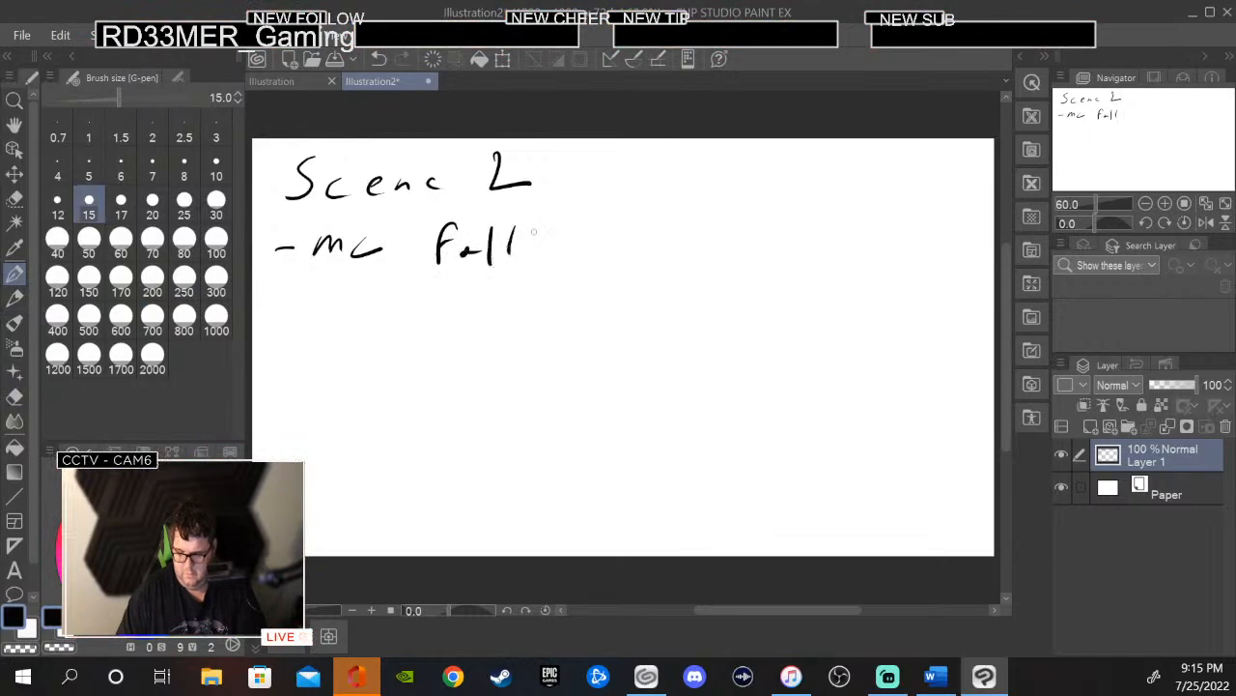
- Handwrite "down the Hill" after "fall" to complete the first Scene 2 bullet note
drag(580, 234, 578, 263)
drag(576, 253, 577, 262)
mouse_move(614, 248)
mouse_down()
mouse_move(607, 255)
mouse_move(657, 247)
mouse_up()
drag(668, 257, 679, 251)
mouse_move(740, 224)
mouse_down()
mouse_move(735, 257)
mouse_move(749, 239)
mouse_up()
drag(768, 225, 771, 257)
drag(779, 249, 796, 248)
mouse_move(854, 220)
mouse_down()
mouse_move(841, 250)
mouse_move(860, 248)
mouse_up()
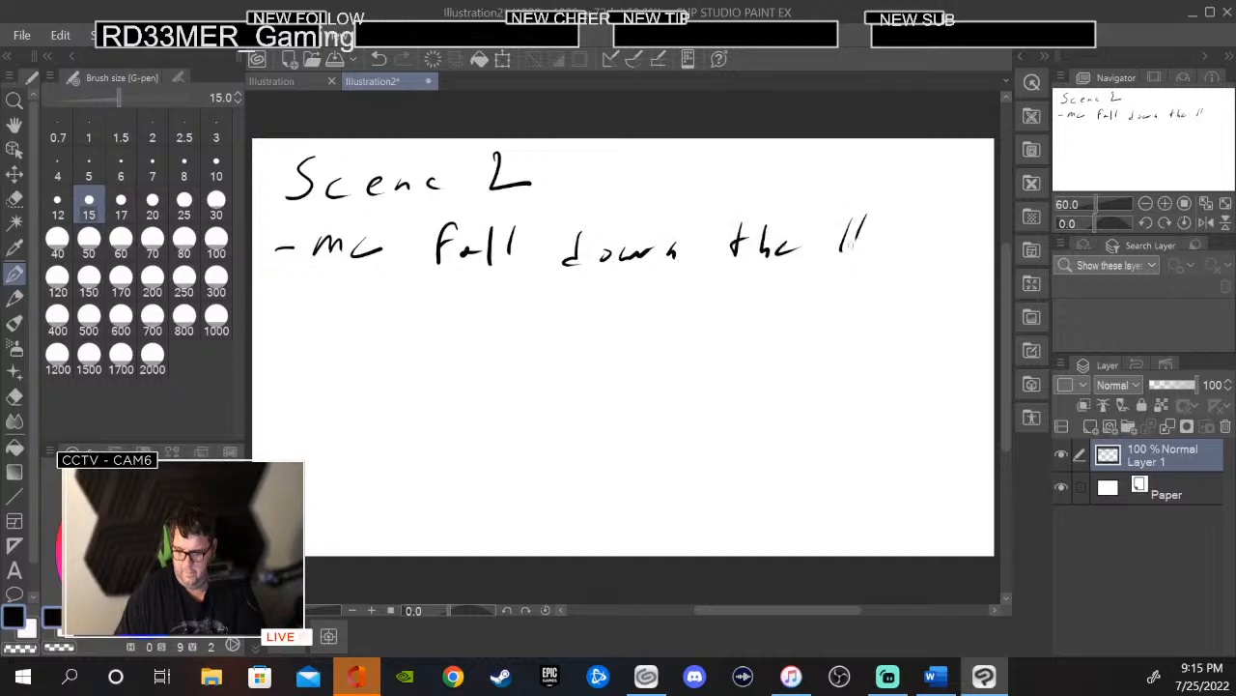
click(894, 215)
drag(915, 208, 910, 249)
drag(931, 204, 927, 242)
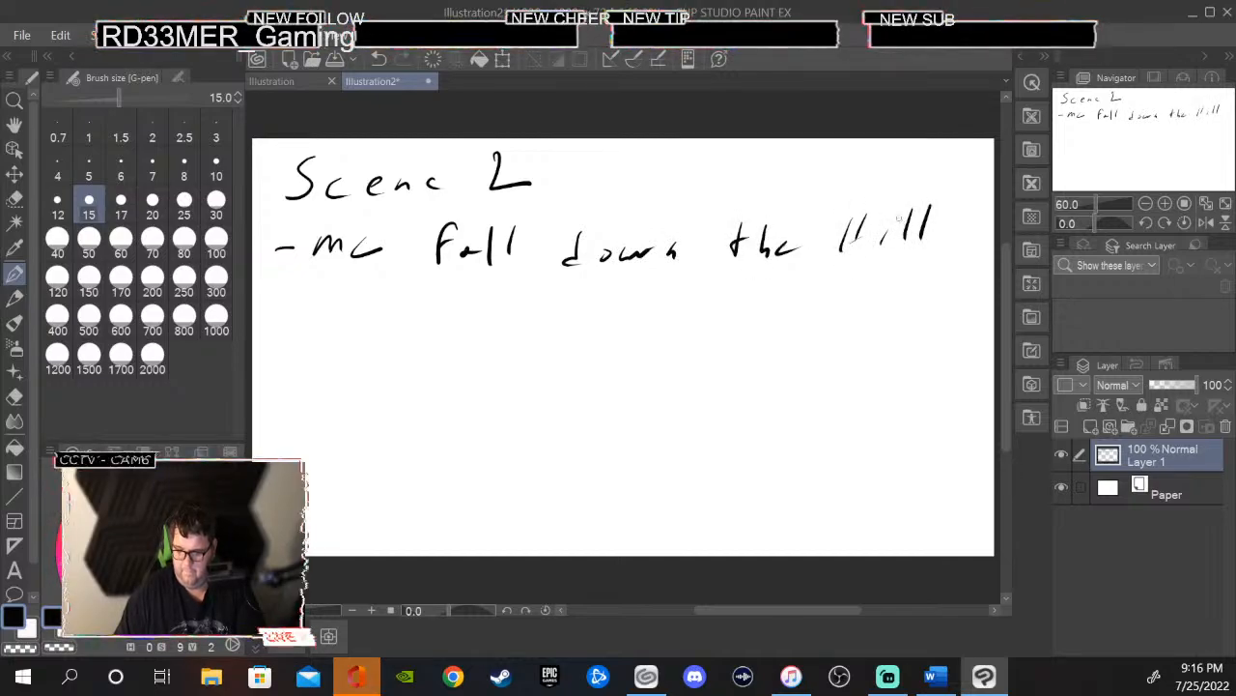
drag(842, 240, 865, 233)
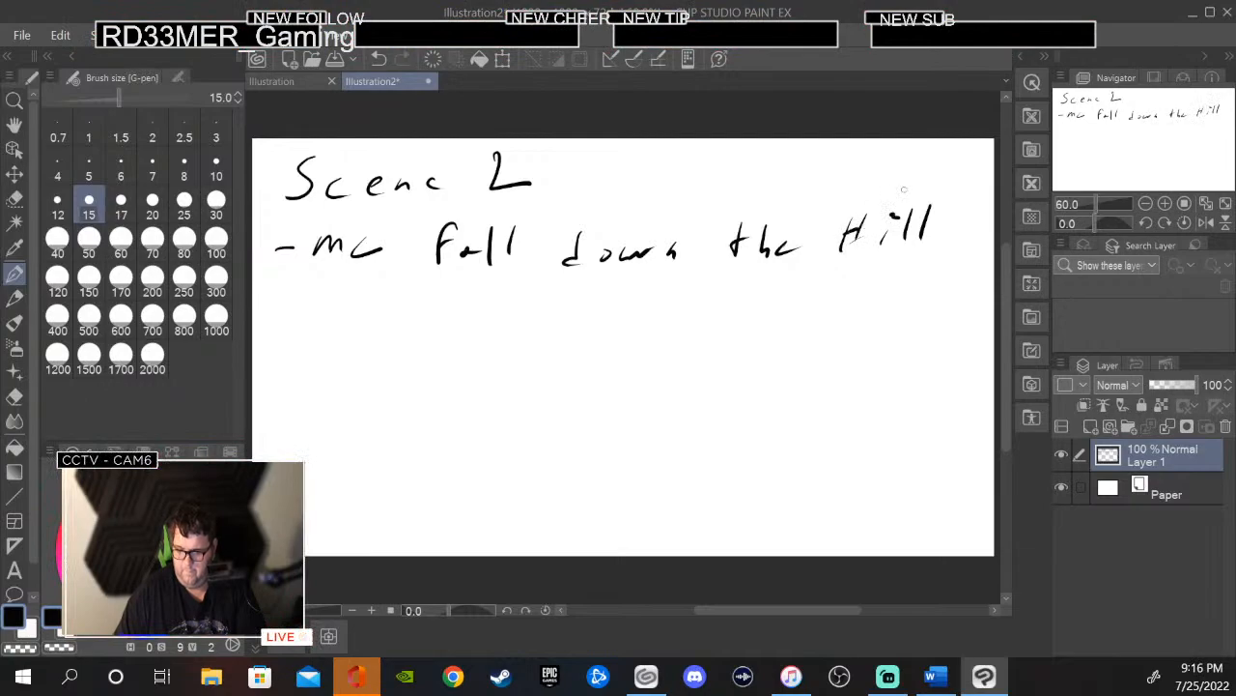
- Start a second bullet note beneath the first with a dash and the word "brother", erasing and redrawing the miswritten first letter
drag(269, 324, 309, 322)
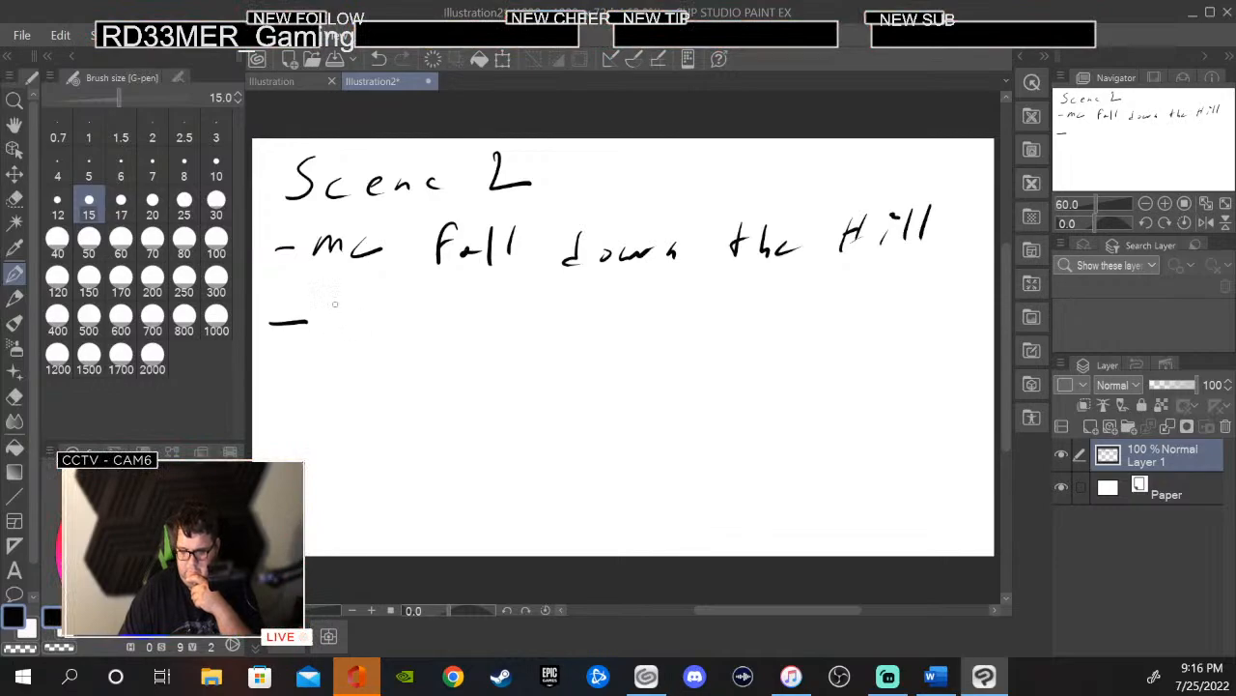
drag(326, 304, 353, 330)
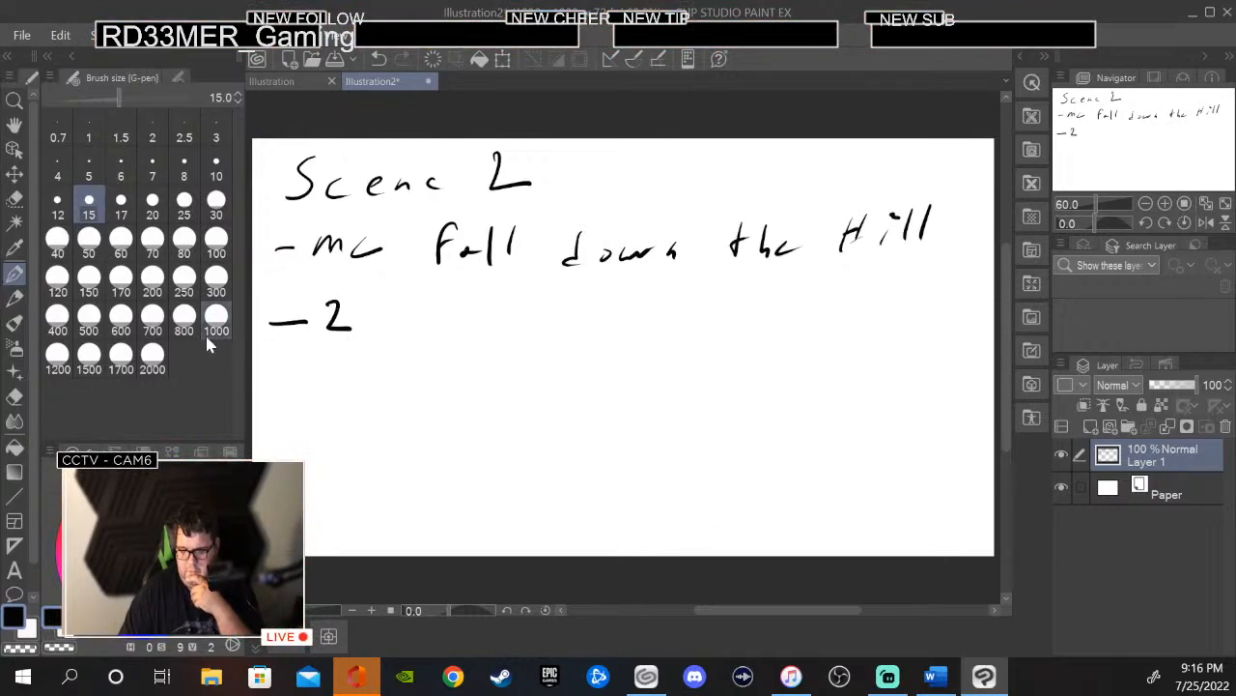
click(15, 395)
mouse_move(338, 314)
mouse_down()
mouse_move(344, 322)
mouse_move(321, 334)
mouse_move(365, 322)
mouse_up()
click(14, 274)
drag(382, 325, 398, 334)
mouse_move(392, 321)
mouse_down()
mouse_move(424, 328)
mouse_move(473, 320)
mouse_up()
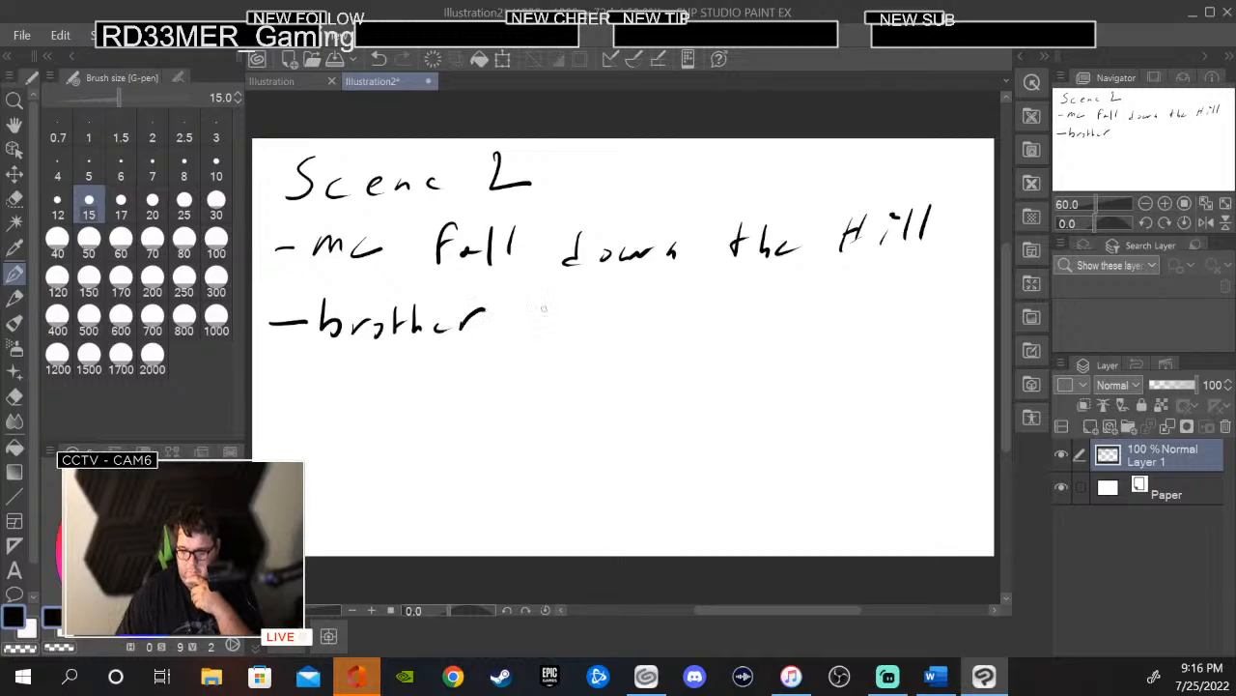
- Handwrite "be worried" after "brother", erasing the messy "e" in "worried" and redrawing it with the G-pen
mouse_move(542, 302)
mouse_down()
mouse_move(568, 333)
mouse_move(634, 329)
mouse_move(676, 310)
mouse_move(679, 327)
mouse_move(763, 321)
mouse_up()
mouse_move(757, 322)
mouse_down()
mouse_move(784, 326)
mouse_move(798, 303)
mouse_up()
mouse_move(802, 300)
mouse_down()
mouse_move(788, 327)
mouse_move(771, 322)
mouse_up()
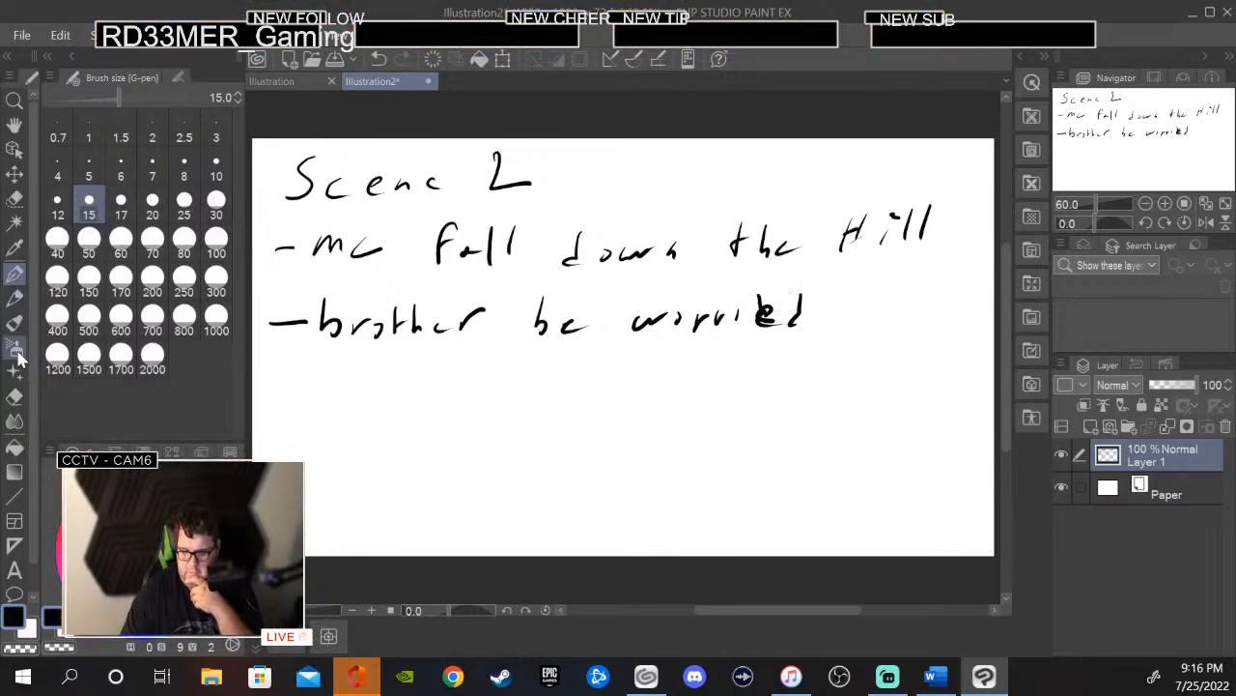
click(15, 397)
drag(772, 311, 766, 308)
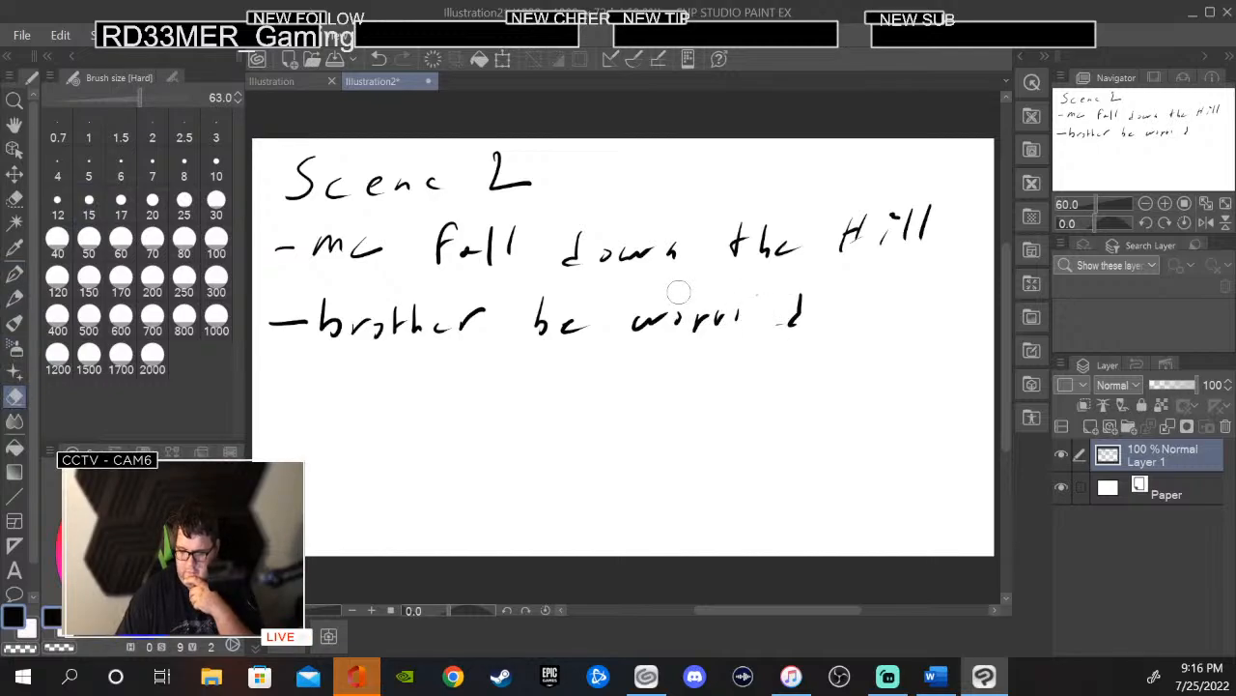
click(14, 275)
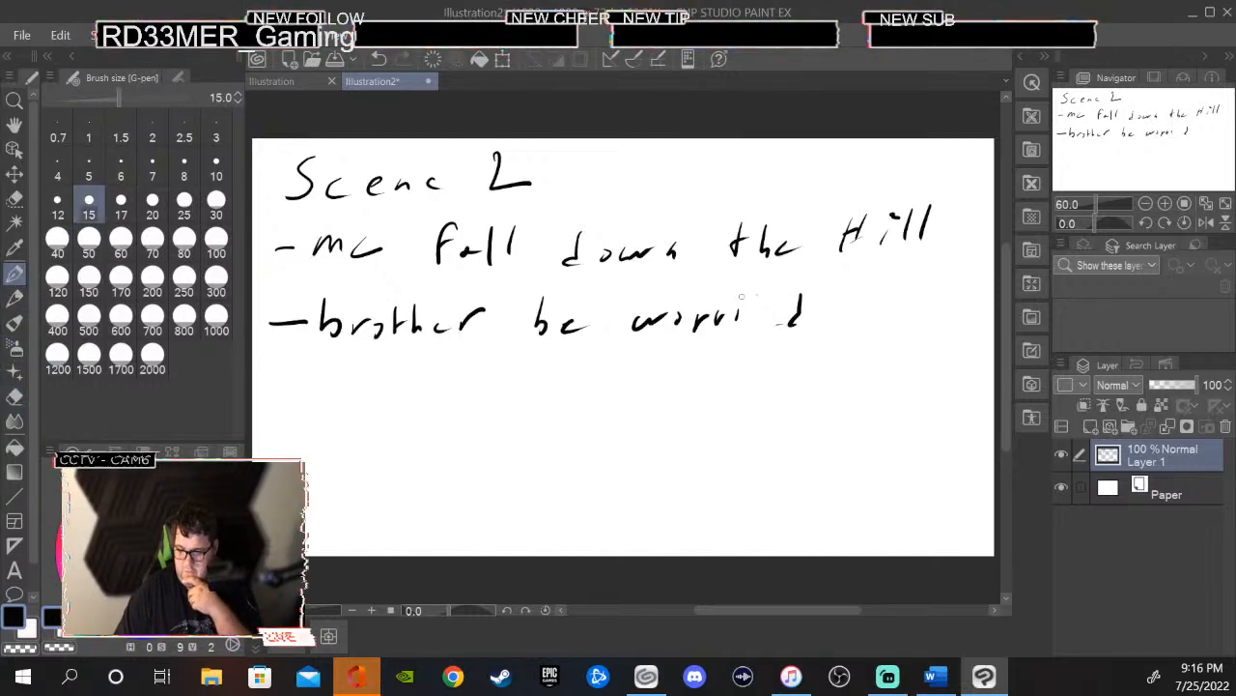
drag(754, 315, 771, 321)
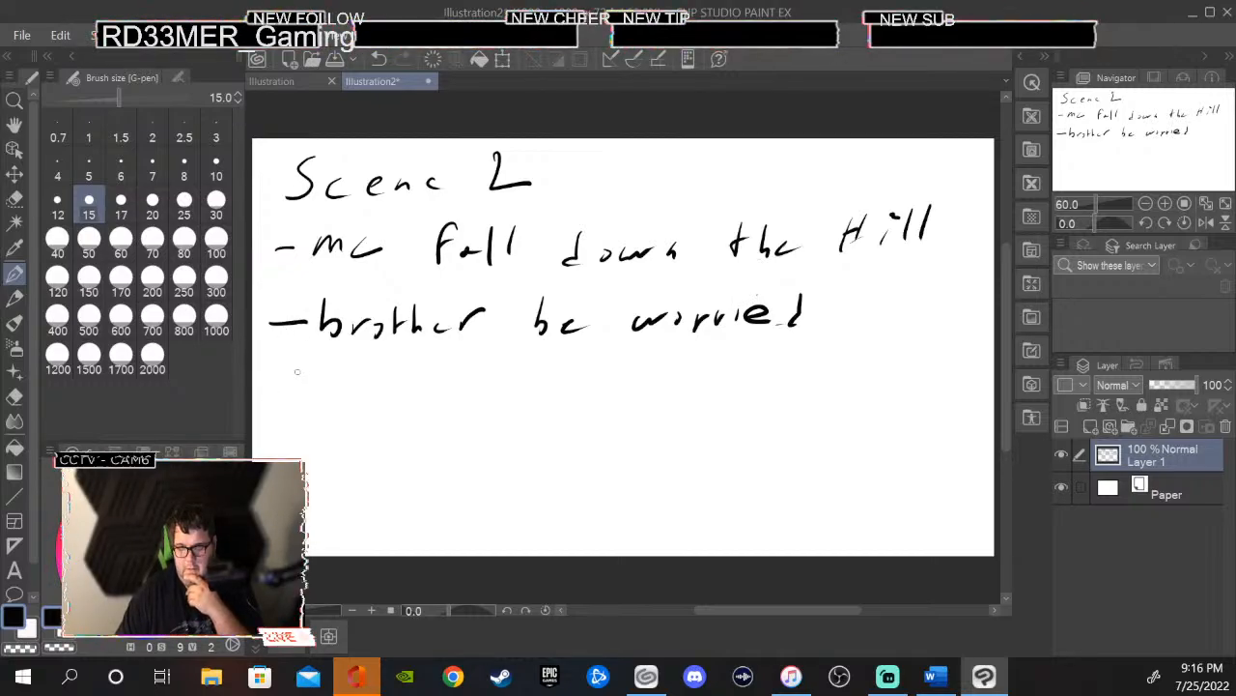
- Handwrite a third bullet note reading "- Mc be scatted up" below the brother note
mouse_move(267, 378)
mouse_down()
mouse_move(308, 394)
mouse_move(333, 378)
mouse_move(363, 386)
mouse_up()
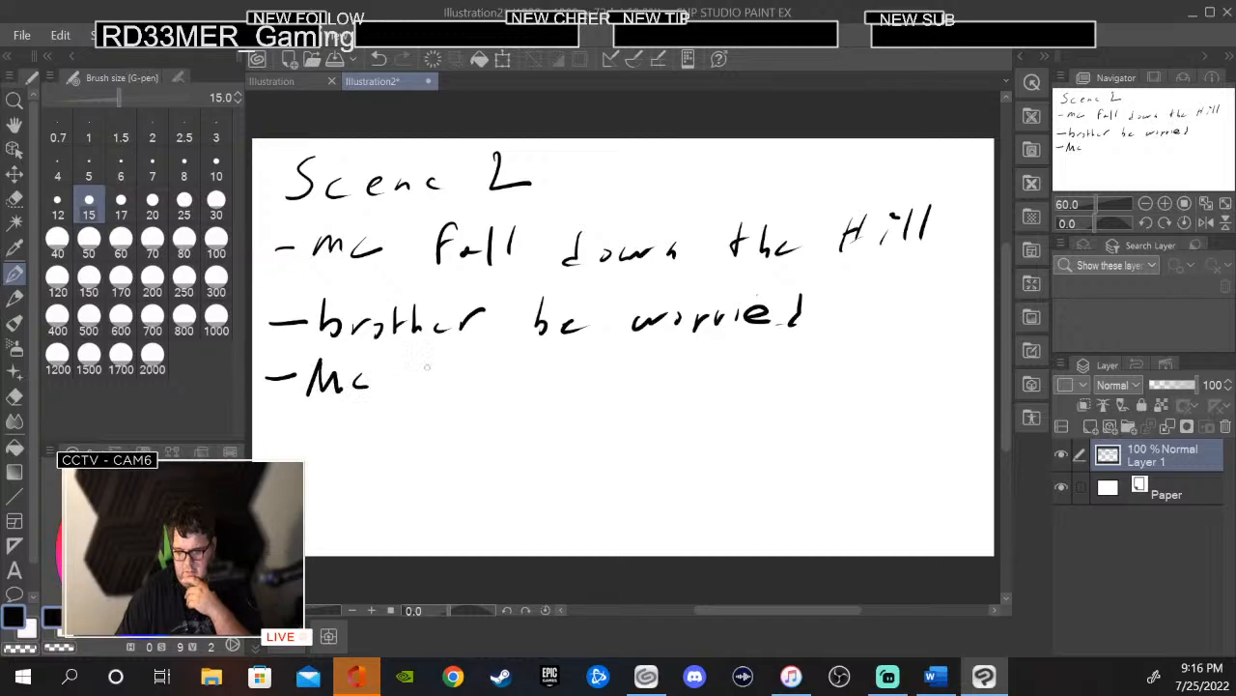
mouse_move(425, 359)
mouse_down()
mouse_move(422, 386)
mouse_move(559, 386)
mouse_move(601, 370)
mouse_up()
drag(618, 361, 618, 375)
drag(607, 379, 623, 377)
drag(638, 359, 642, 381)
mouse_move(641, 373)
mouse_down()
mouse_move(702, 367)
mouse_move(717, 385)
mouse_move(721, 371)
mouse_up()
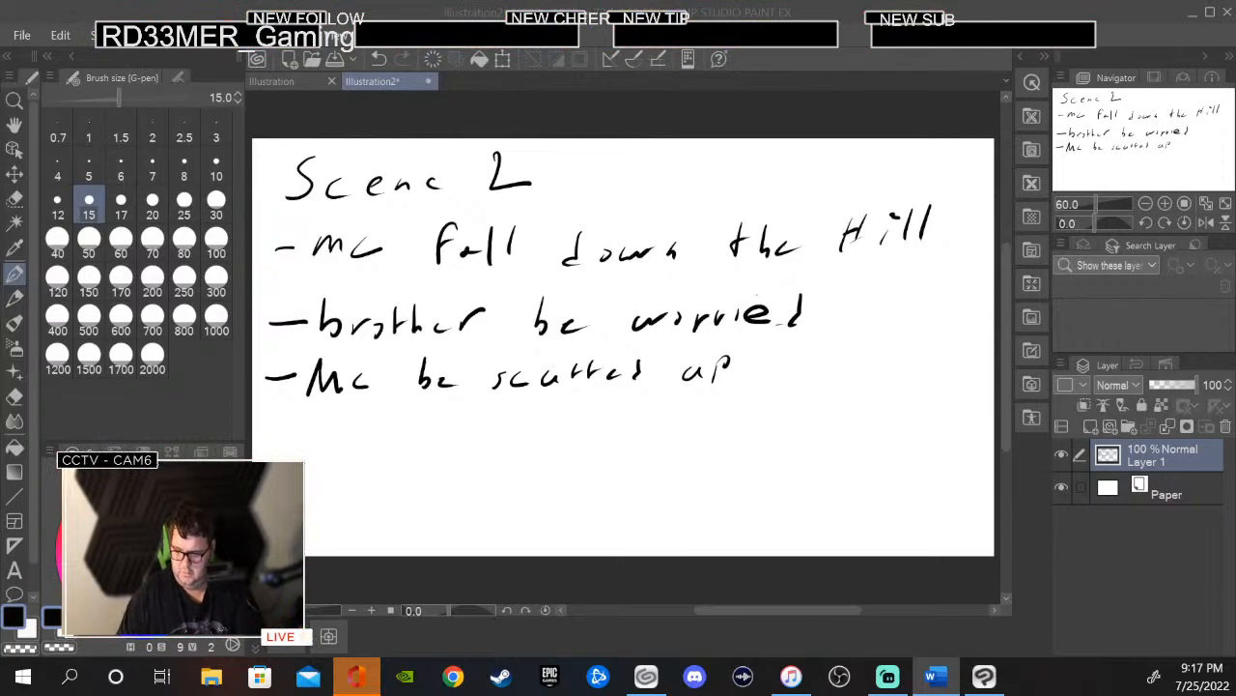
- Start saving the canvas as "scene 2" and rename the existing Illustration file in the scenes folder as "scene 1"
click(21, 34)
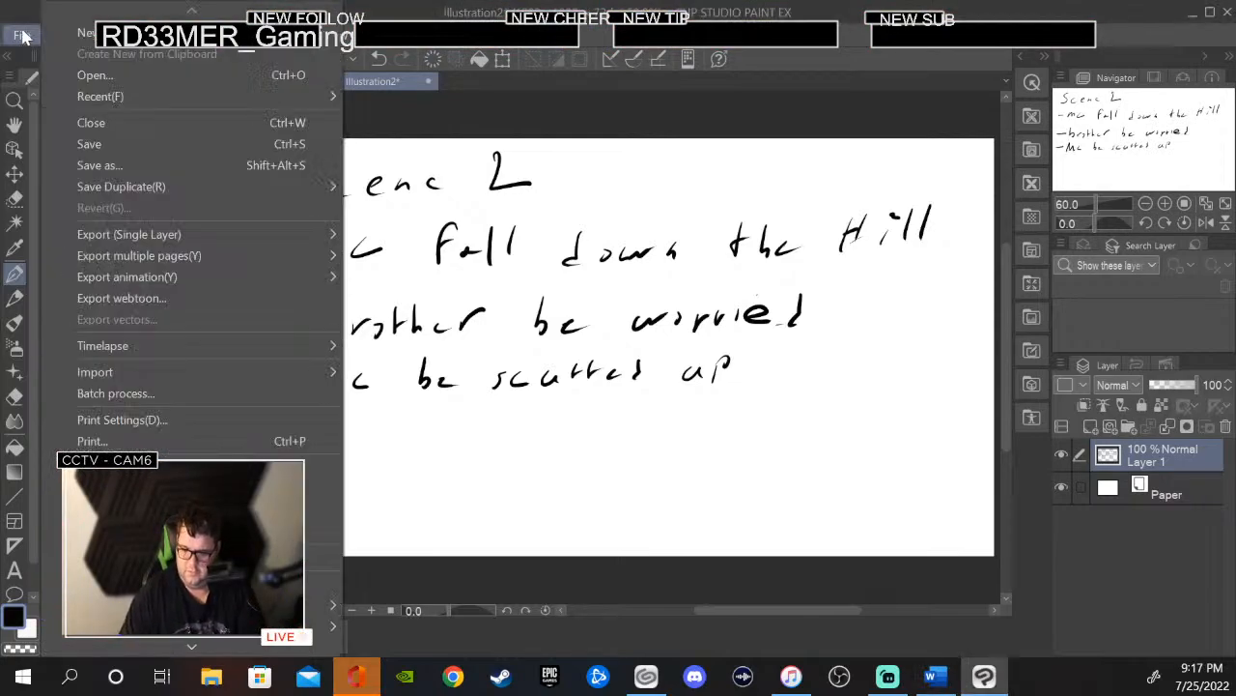
click(116, 165)
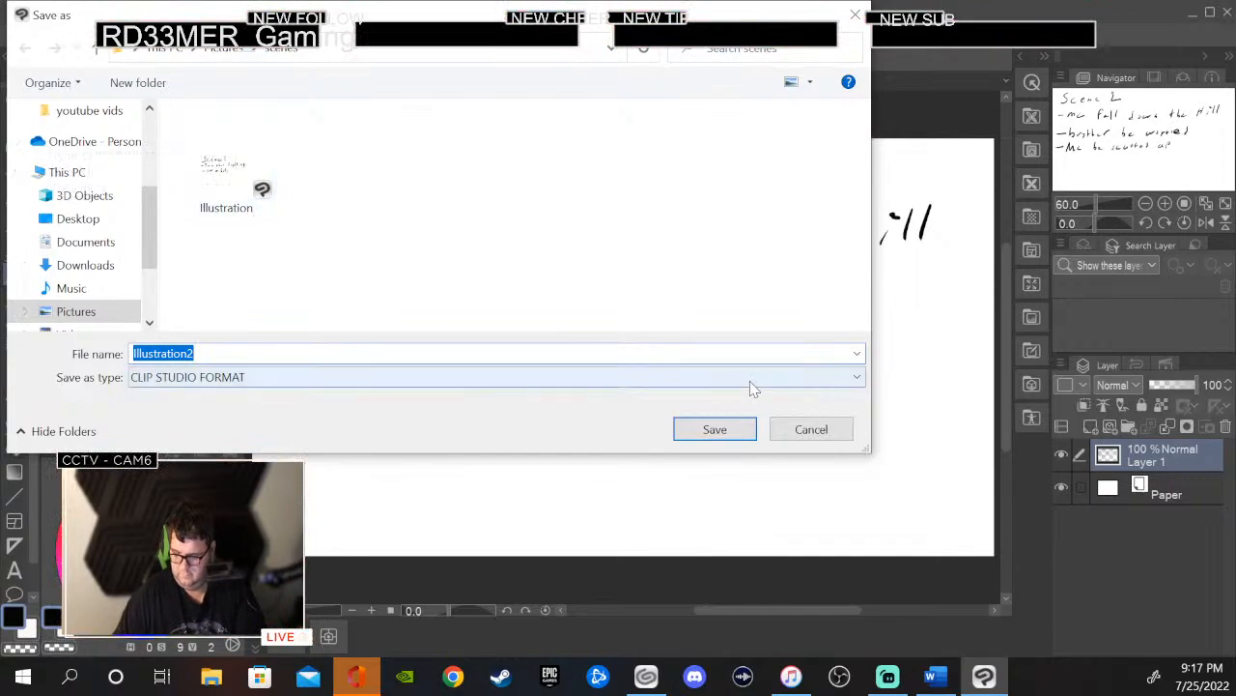
text(scen)
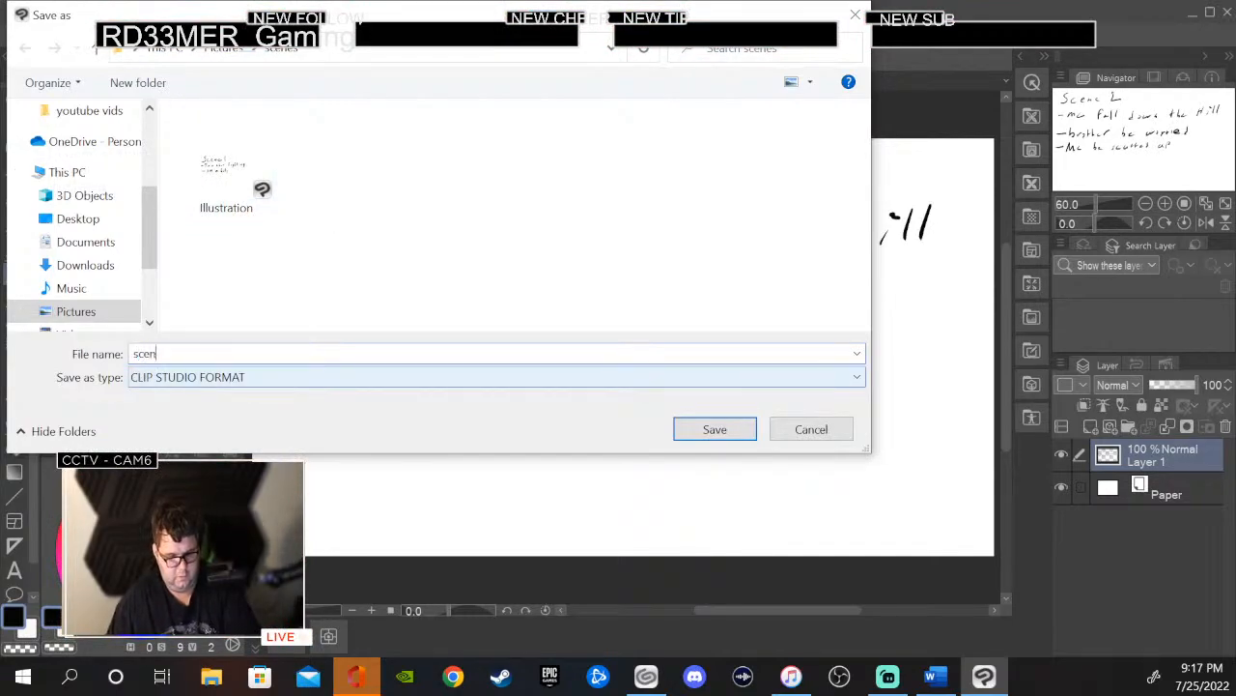
text(e 2)
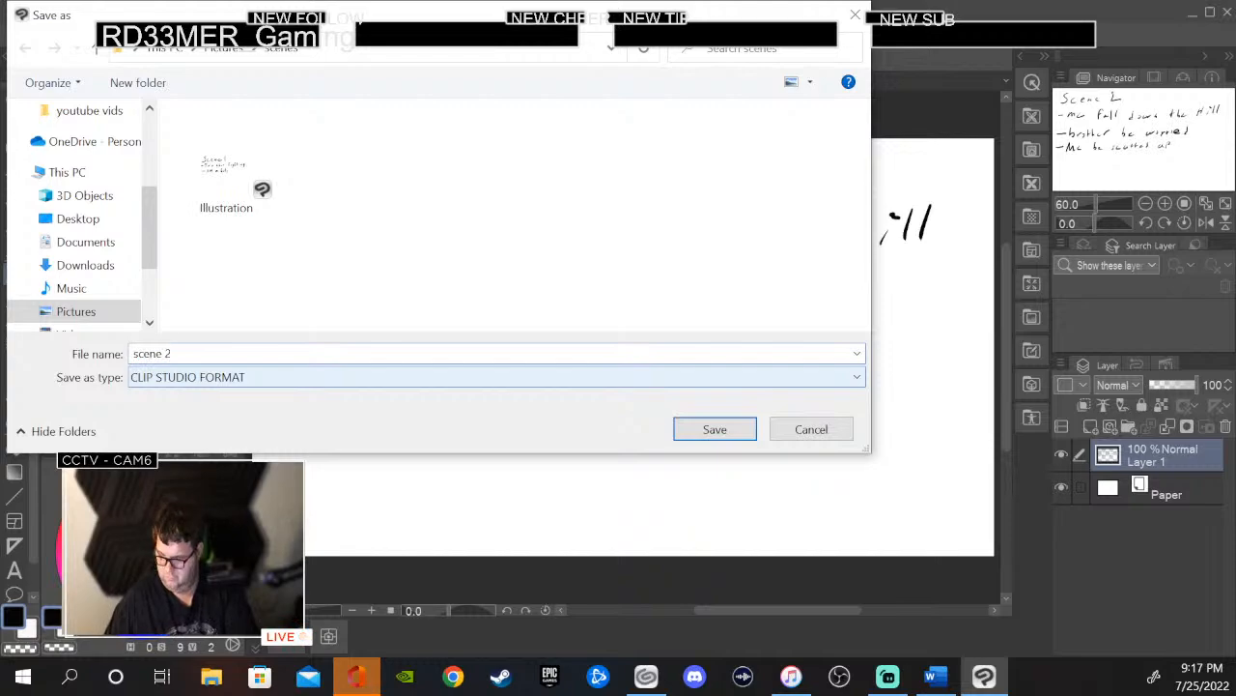
click(224, 207)
right_click(230, 209)
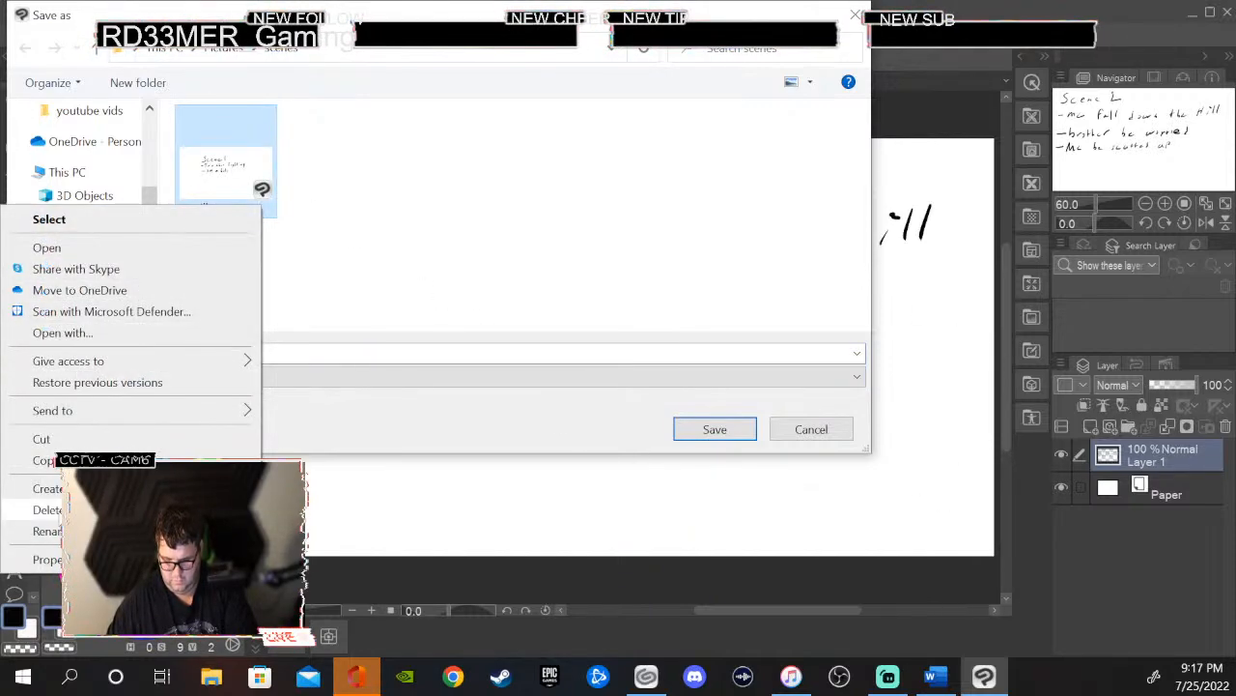
click(164, 530)
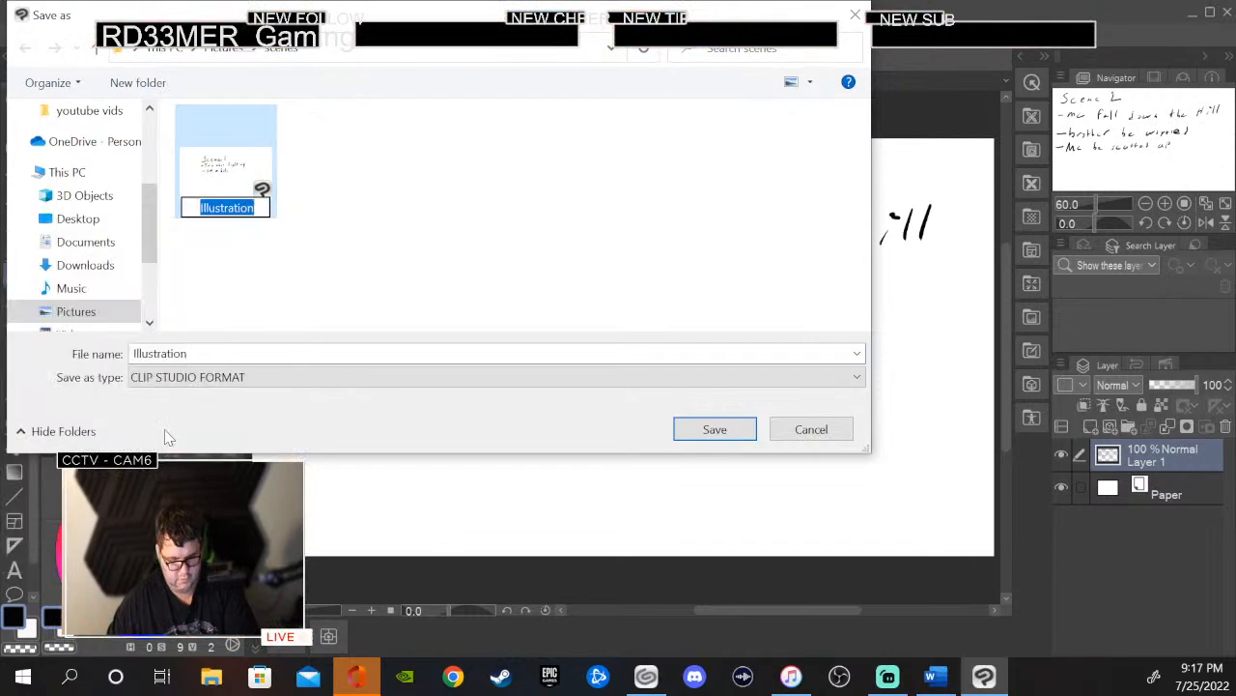
text(scene 1)
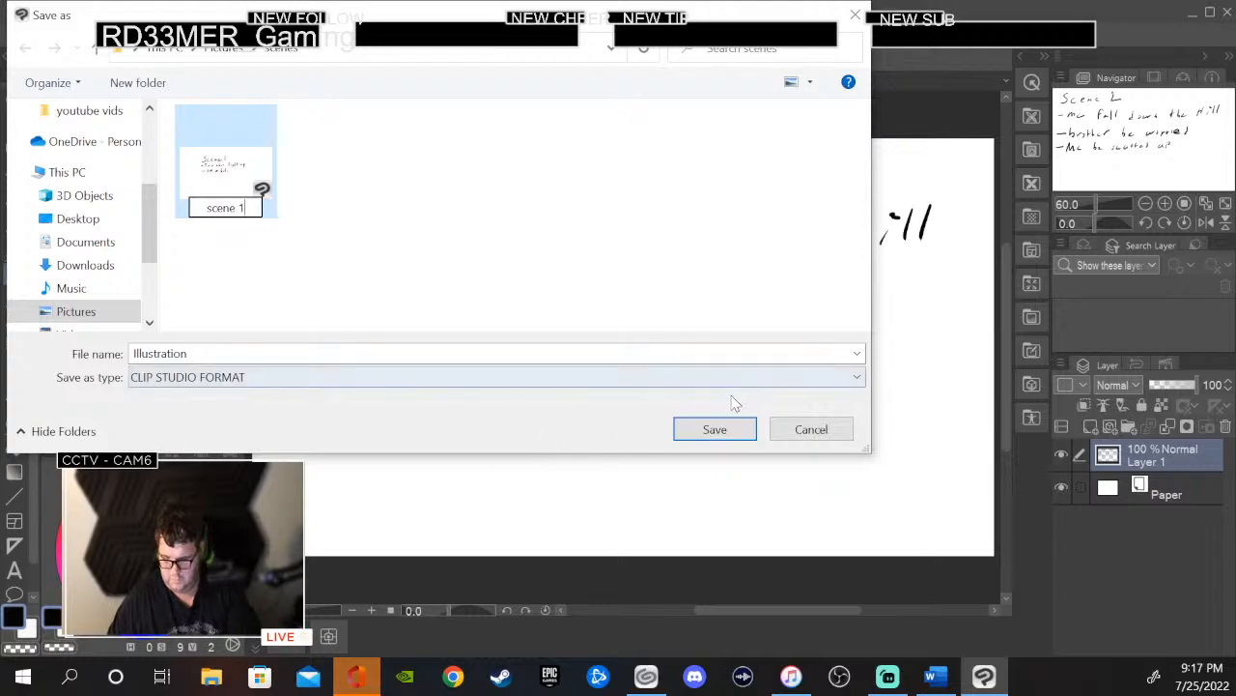
- Save the second scene's canvas as "scene 2" in CLIP STUDIO FORMAT in the scenes folder
click(533, 354)
double_click(535, 354)
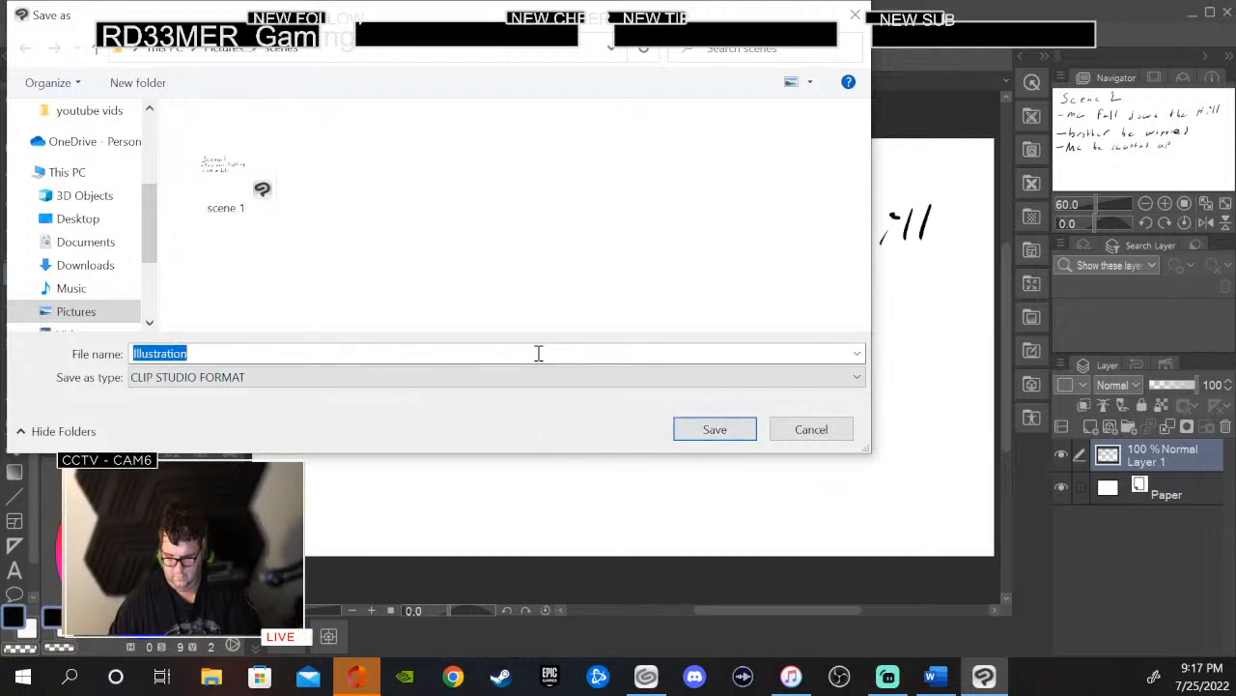
text(sce)
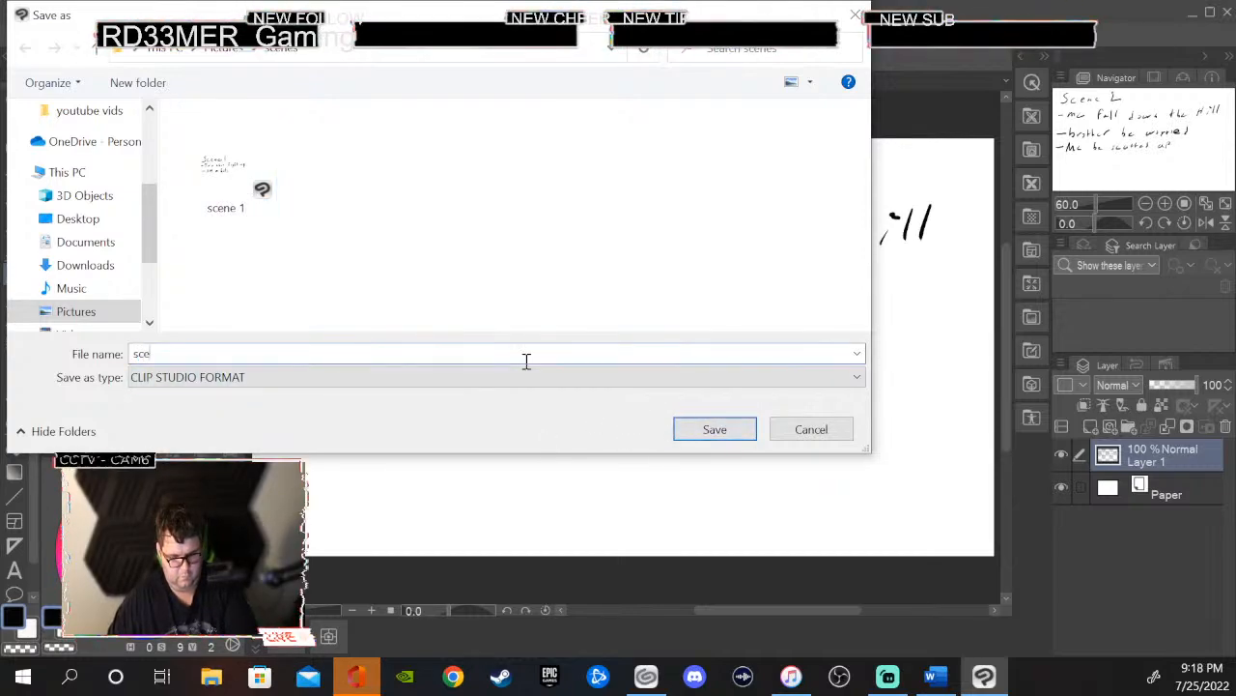
text(ne 2)
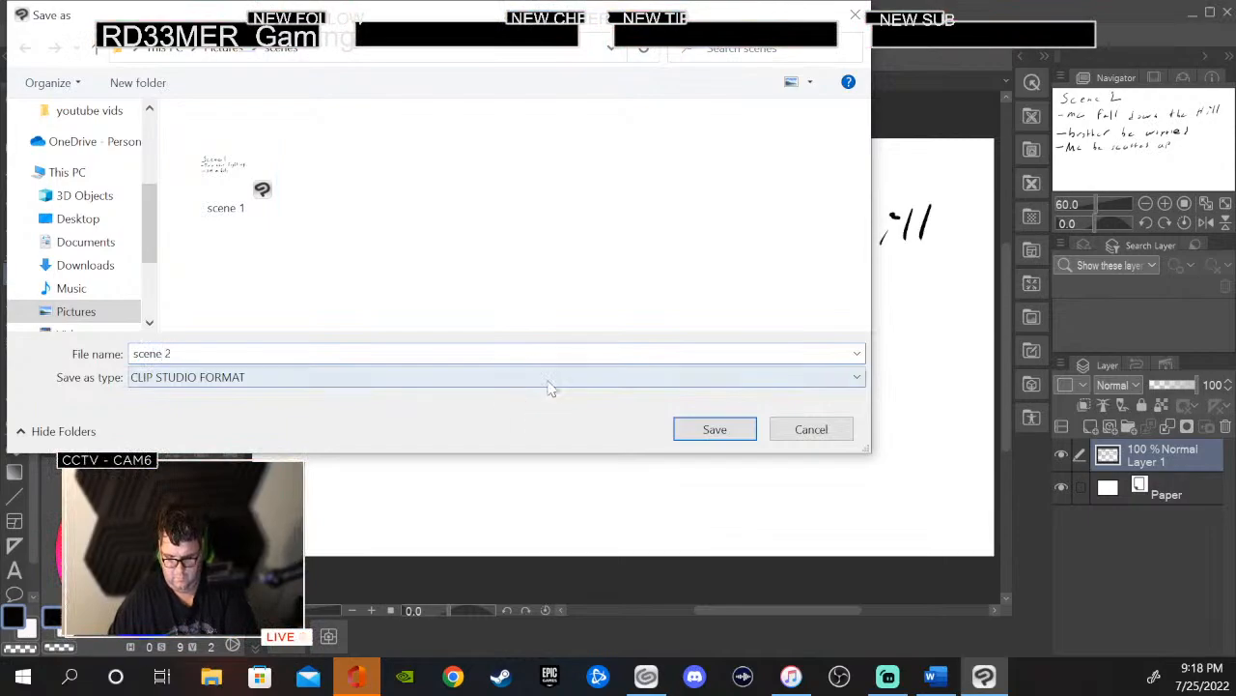
click(715, 428)
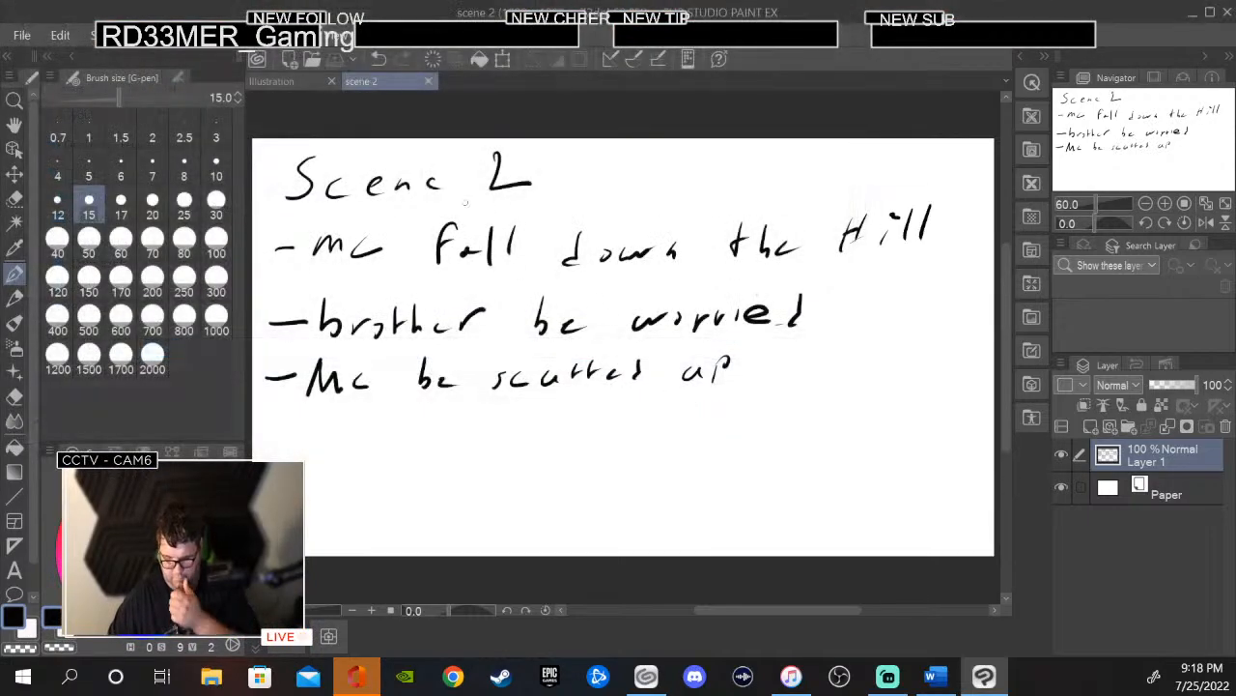
- Create a new blank illustration canvas for the third scene
click(26, 40)
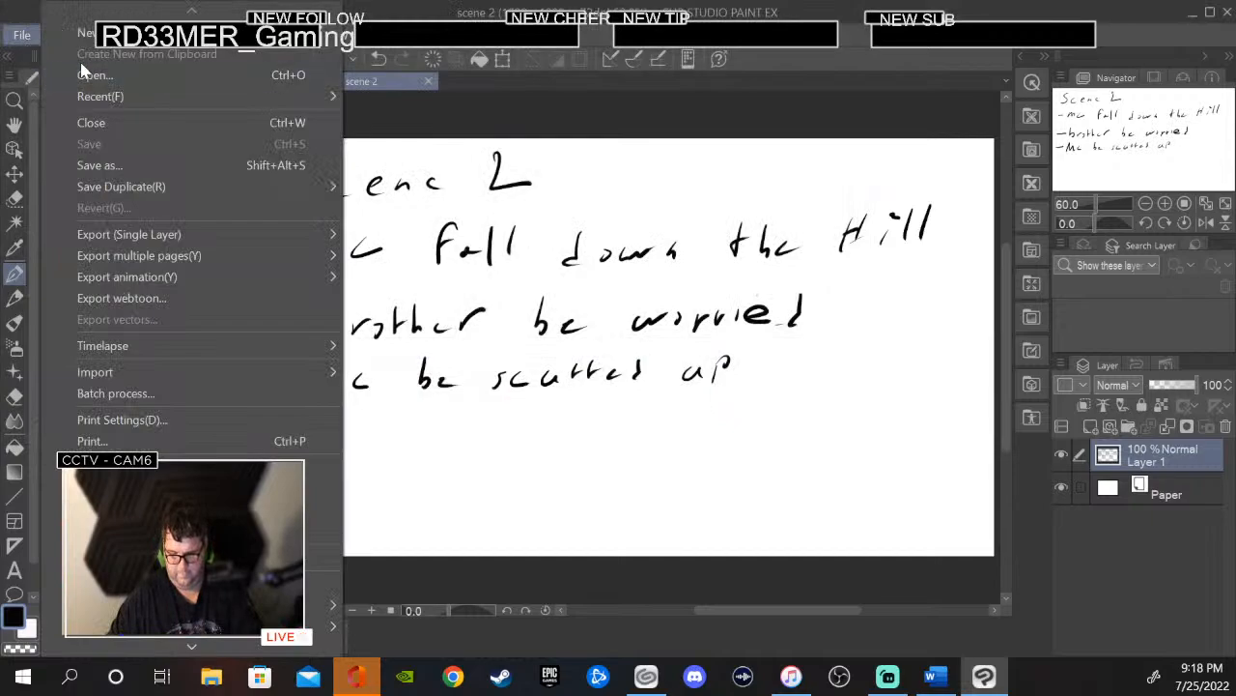
click(93, 37)
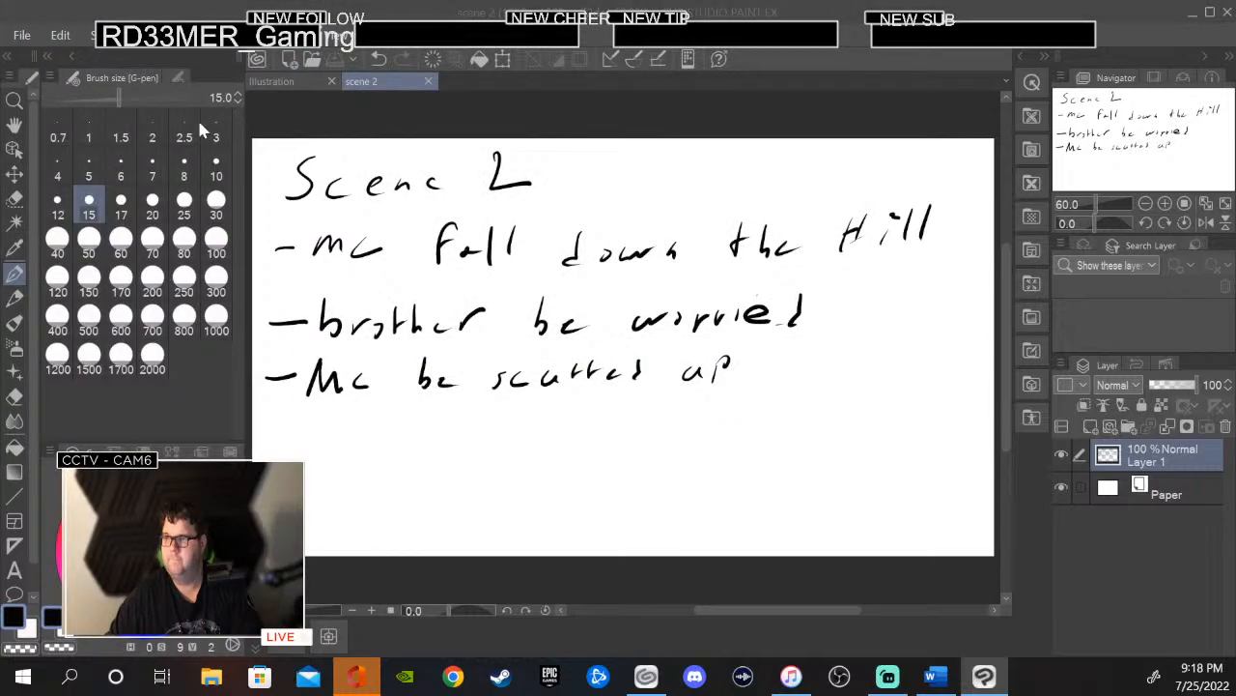
key(Return)
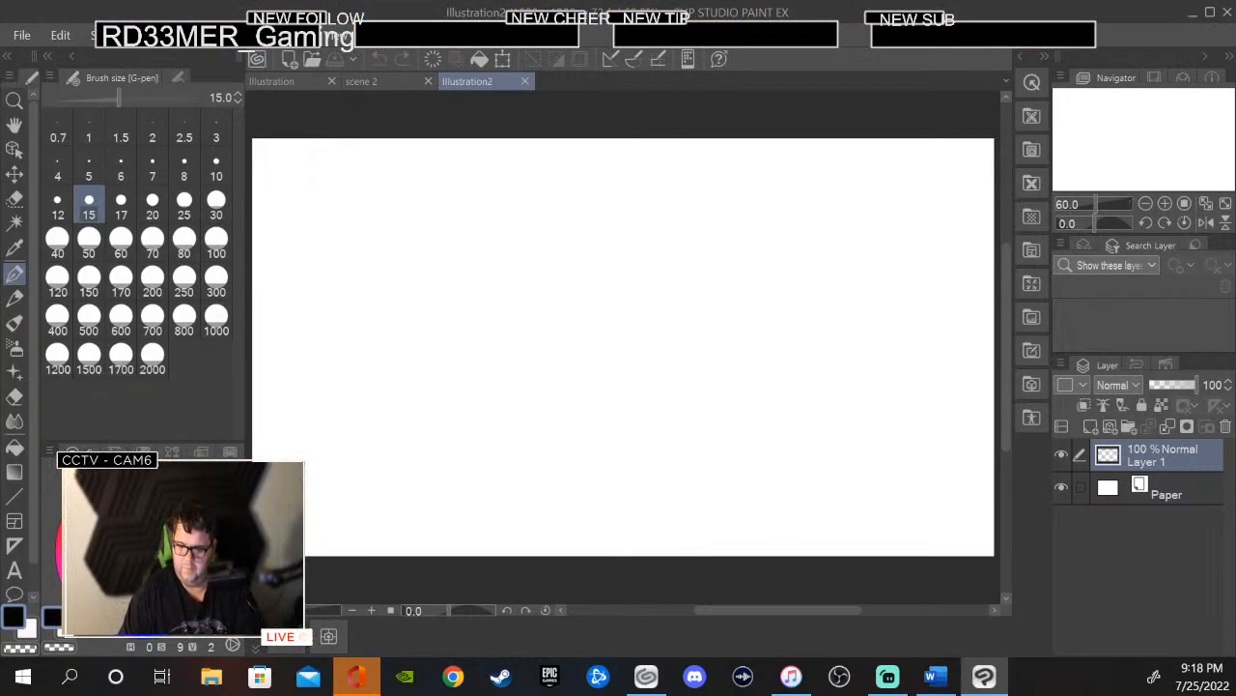
- Handwrite the heading "Scene 3" at the upper left of the new canvas
mouse_move(285, 155)
mouse_down()
mouse_move(272, 203)
mouse_move(305, 192)
mouse_move(310, 208)
mouse_move(359, 206)
mouse_up()
mouse_move(366, 209)
mouse_down()
mouse_move(378, 198)
mouse_move(426, 207)
mouse_up()
drag(475, 162, 472, 210)
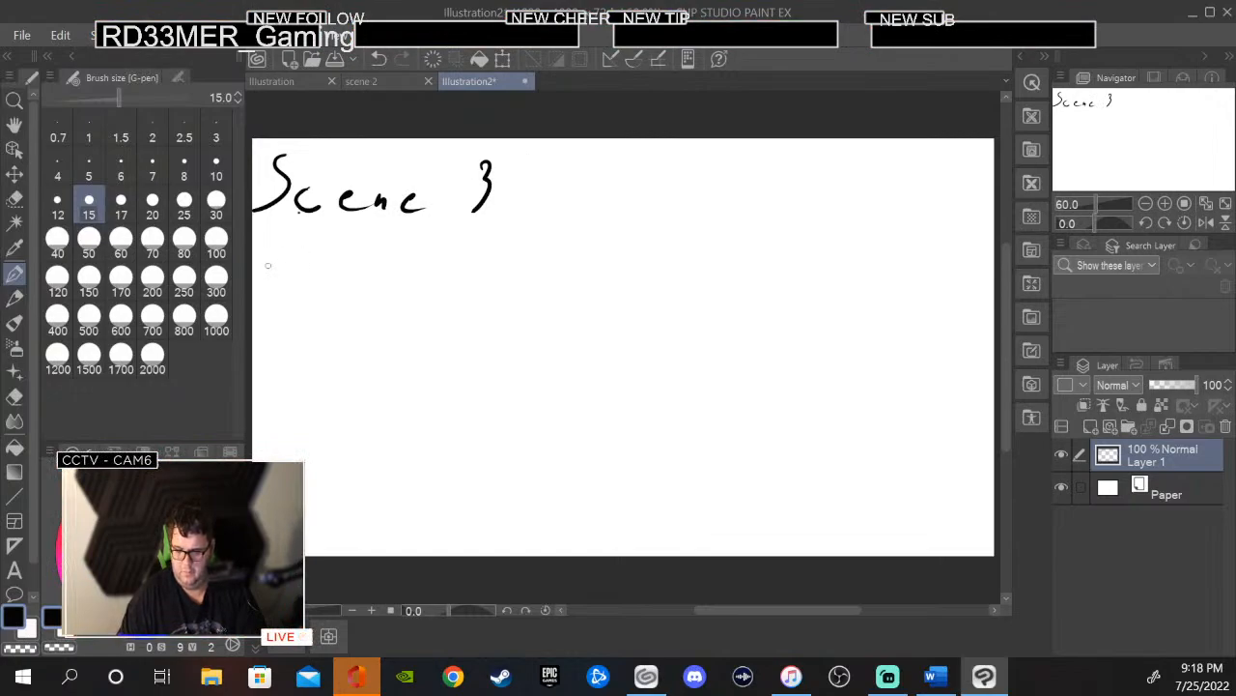
- Handwrite the first bullet note "- Mc go into forest" beneath the Scene 3 heading
drag(258, 269, 298, 267)
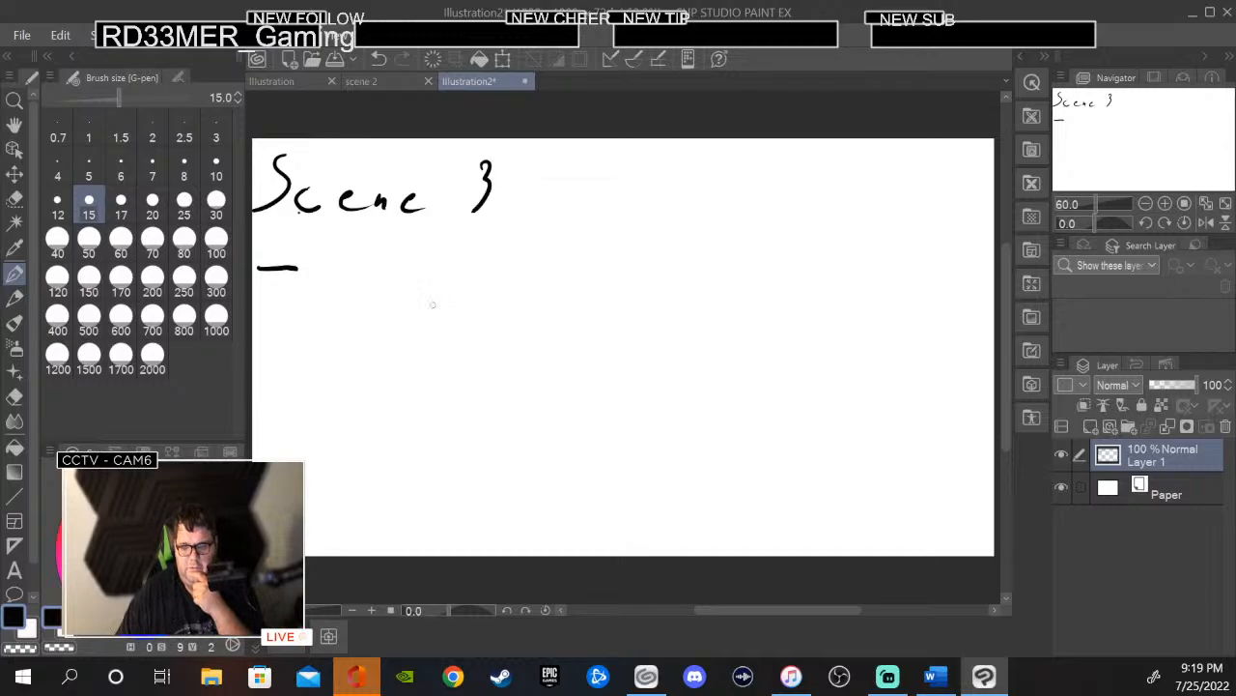
mouse_move(322, 249)
mouse_down()
mouse_move(308, 282)
mouse_move(338, 264)
mouse_move(353, 281)
mouse_move(443, 263)
mouse_move(432, 301)
mouse_up()
drag(512, 259, 512, 275)
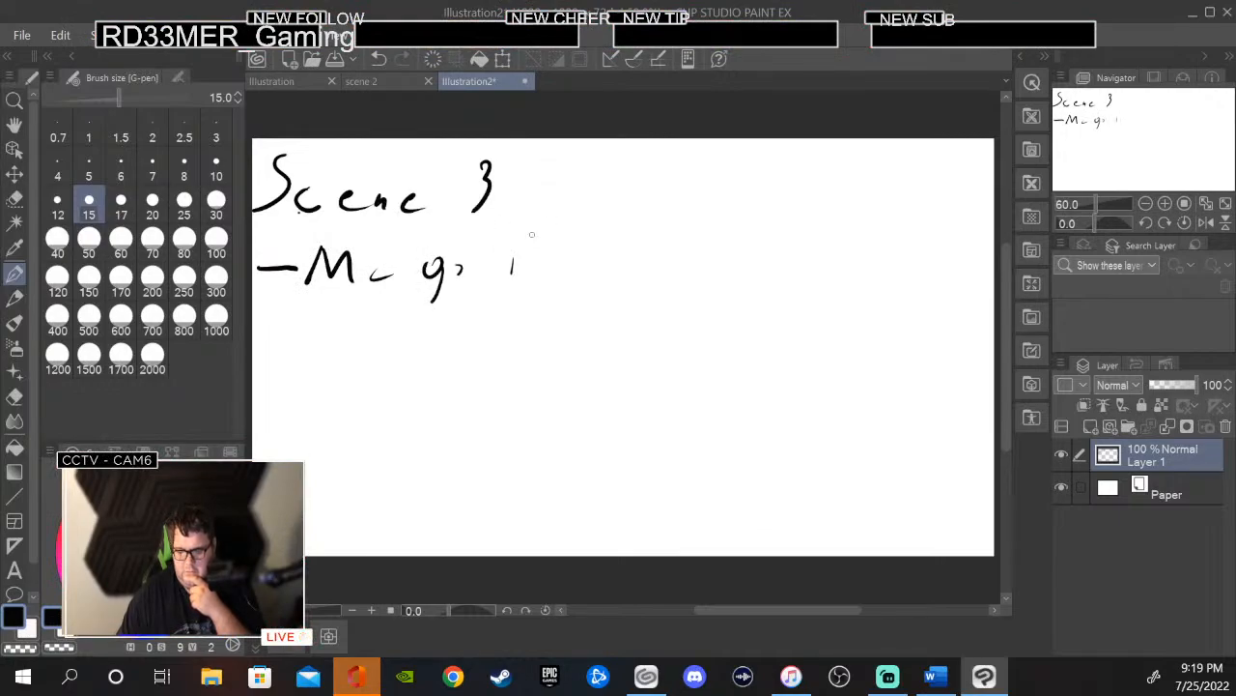
drag(532, 234, 529, 272)
mouse_move(529, 261)
mouse_down()
mouse_move(541, 272)
mouse_move(565, 250)
mouse_up()
drag(581, 251, 579, 253)
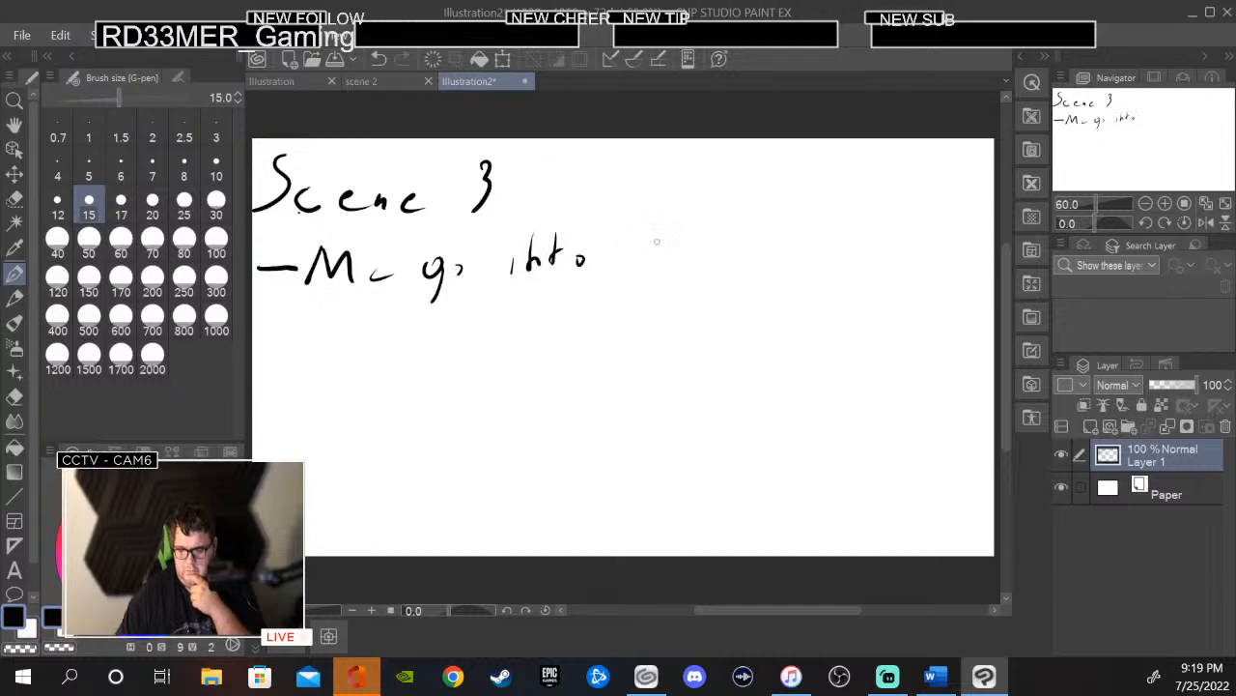
mouse_move(652, 242)
mouse_down()
mouse_move(646, 261)
mouse_move(664, 252)
mouse_up()
mouse_move(676, 259)
mouse_down()
mouse_move(695, 245)
mouse_move(724, 253)
mouse_up()
drag(754, 225, 748, 254)
drag(756, 238, 769, 232)
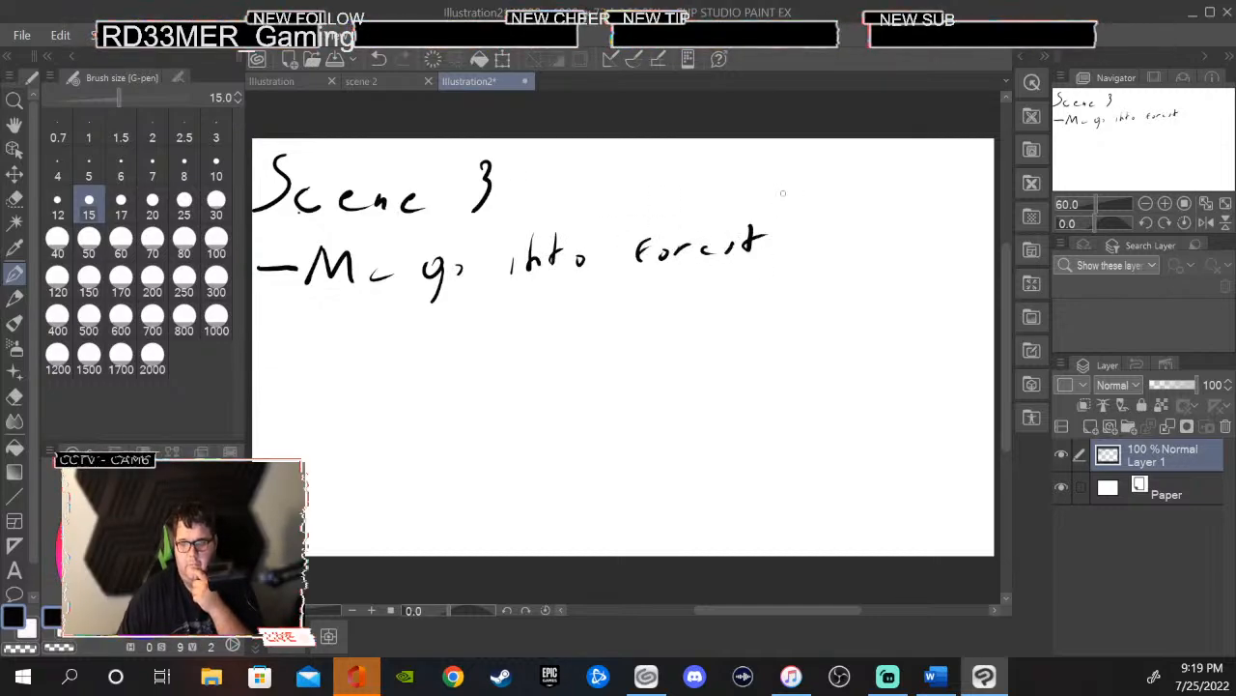
- Handwrite a second bullet note reading "- see something" below the forest note
drag(259, 335, 379, 338)
mouse_move(455, 319)
mouse_down()
mouse_move(448, 337)
mouse_move(566, 326)
mouse_up()
drag(570, 304, 635, 340)
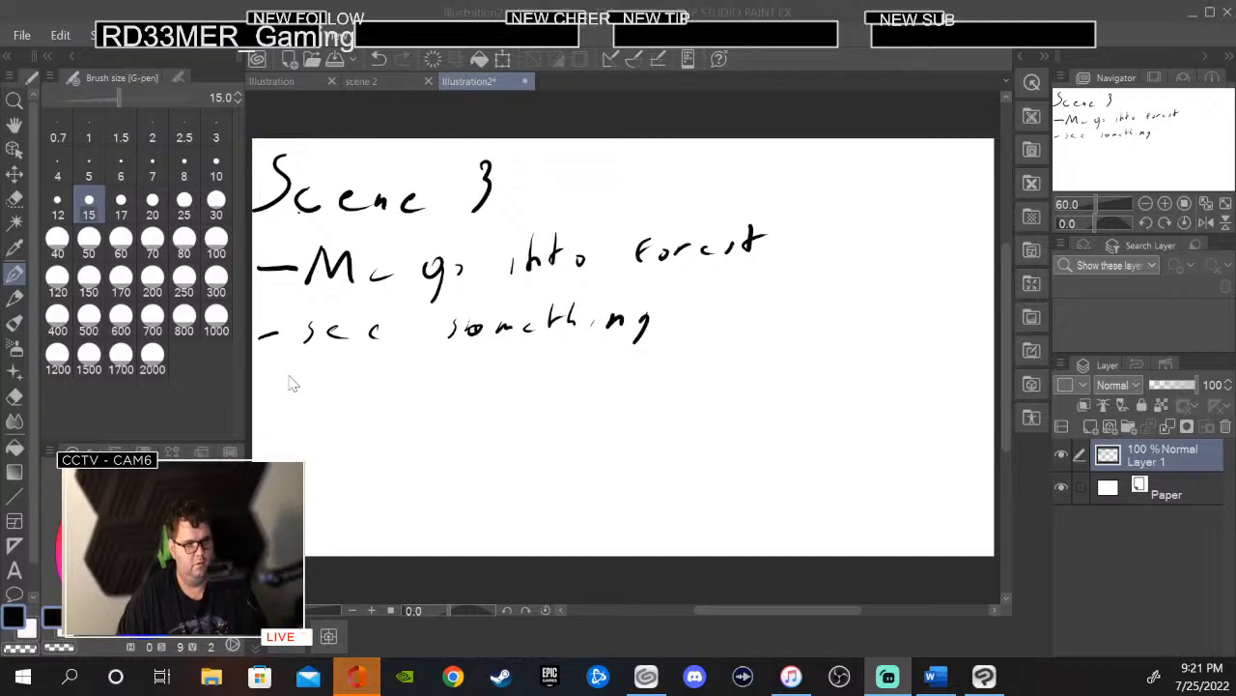
- Handwrite a third Scene 3 bullet note reading "- Mc bro will chat about"
mouse_move(261, 387)
mouse_down()
mouse_move(293, 379)
mouse_move(322, 404)
mouse_move(345, 387)
mouse_move(352, 404)
mouse_move(449, 384)
mouse_move(545, 396)
mouse_up()
drag(562, 371, 562, 398)
drag(578, 372, 579, 401)
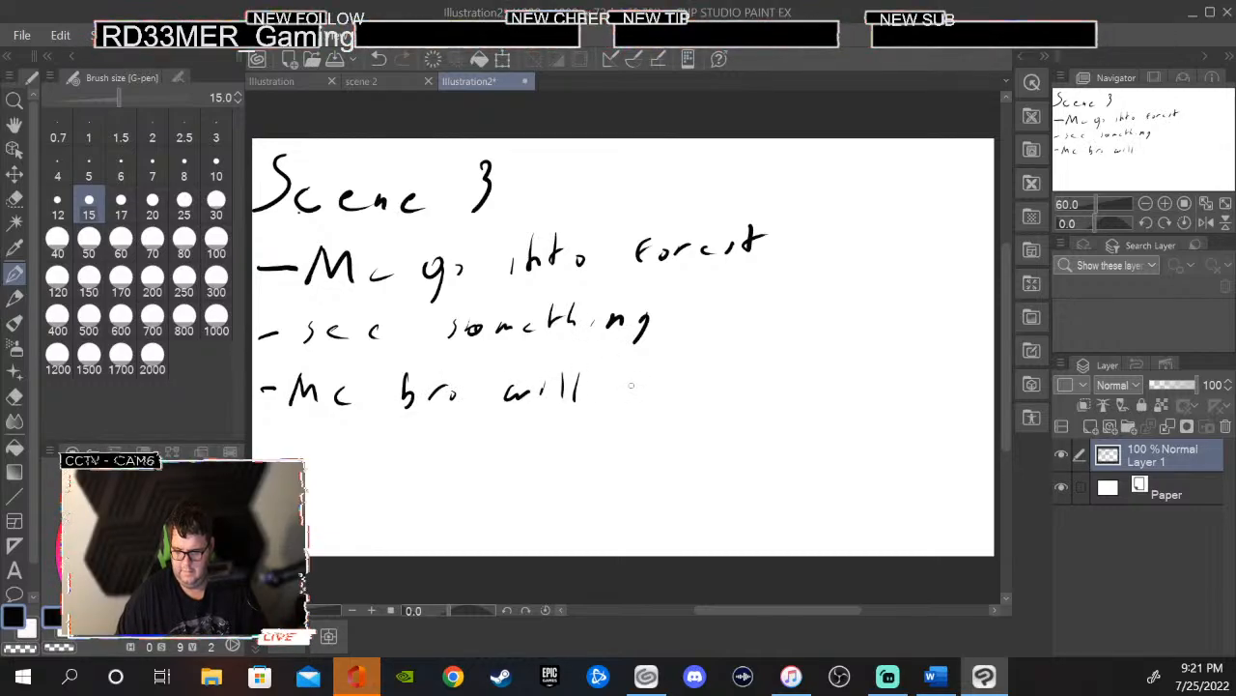
mouse_move(638, 383)
mouse_down()
mouse_move(638, 398)
mouse_move(665, 398)
mouse_up()
drag(693, 385, 708, 399)
drag(701, 385, 799, 398)
mouse_move(821, 383)
mouse_down()
mouse_move(819, 394)
mouse_move(863, 395)
mouse_up()
drag(854, 380, 877, 373)
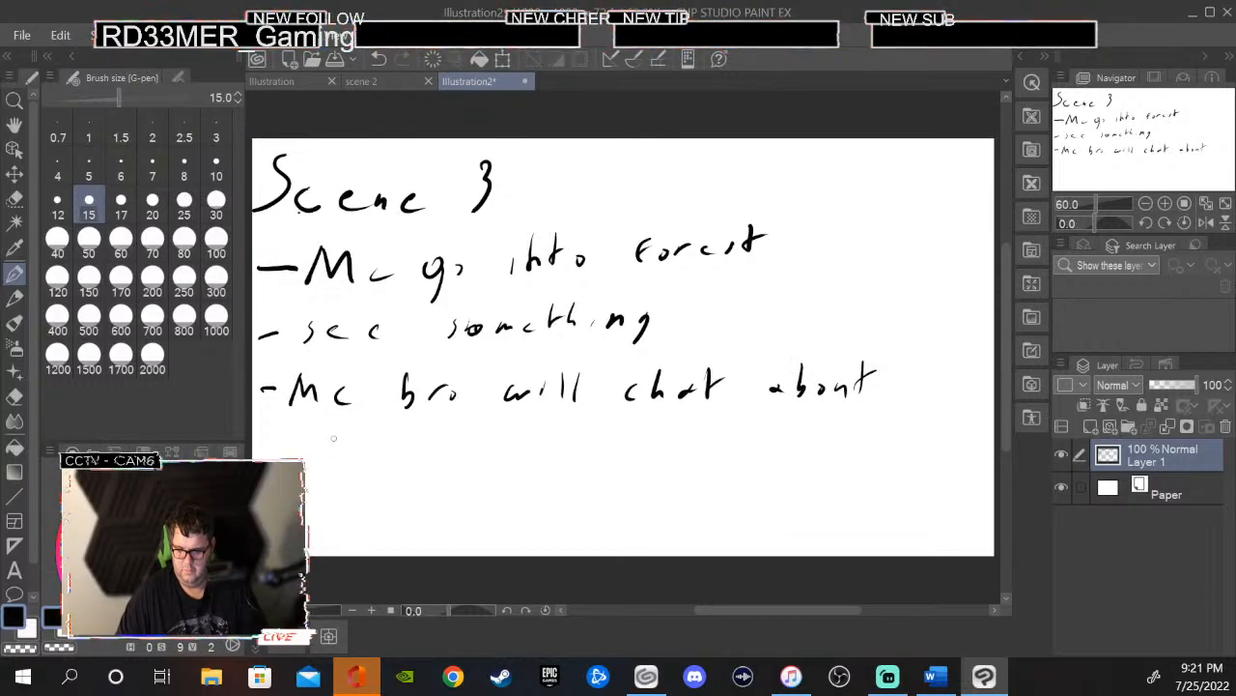
- Finish the third Scene 3 bullet by handwriting "the forest" on the line beneath it
mouse_move(330, 432)
mouse_down()
mouse_move(325, 460)
mouse_move(340, 443)
mouse_move(348, 465)
mouse_move(360, 465)
mouse_up()
drag(369, 456, 388, 464)
mouse_move(452, 437)
mouse_down()
mouse_move(435, 464)
mouse_move(447, 450)
mouse_up()
mouse_move(459, 448)
mouse_down()
mouse_move(454, 460)
mouse_move(480, 445)
mouse_move(537, 452)
mouse_move(559, 427)
mouse_up()
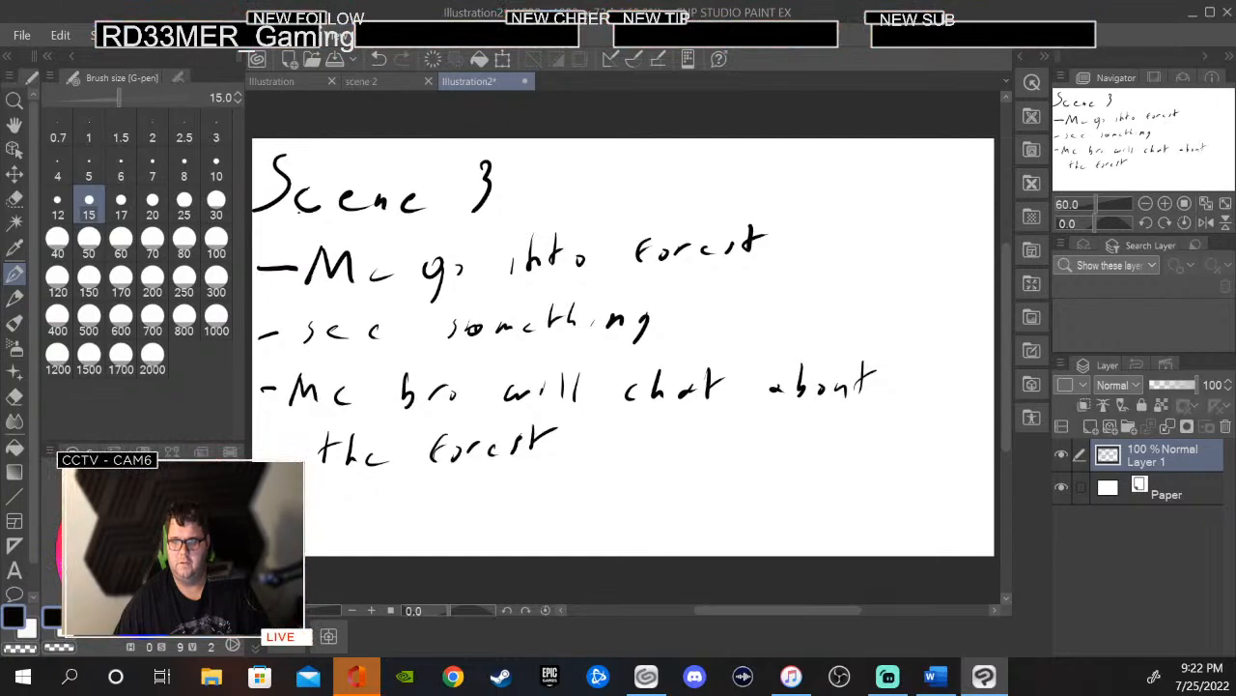
- Save the Scene 3 notes in the scenes folder under the file name "scene 4"
key(alt+Tab)
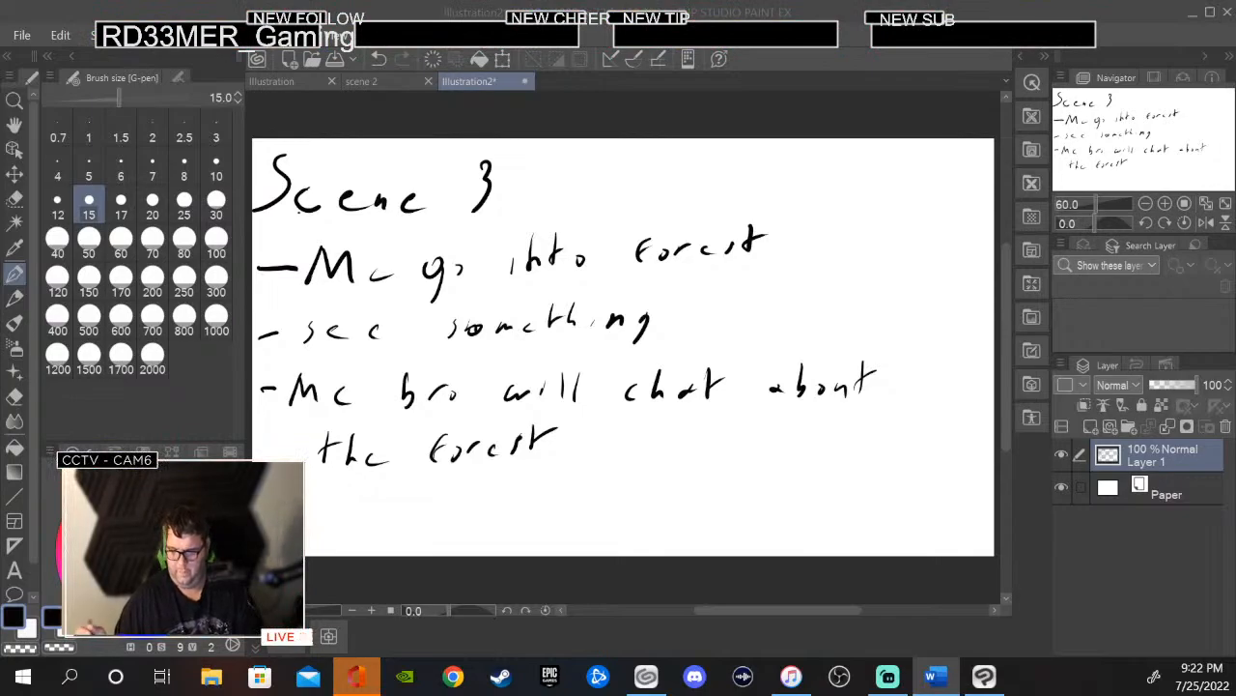
click(23, 35)
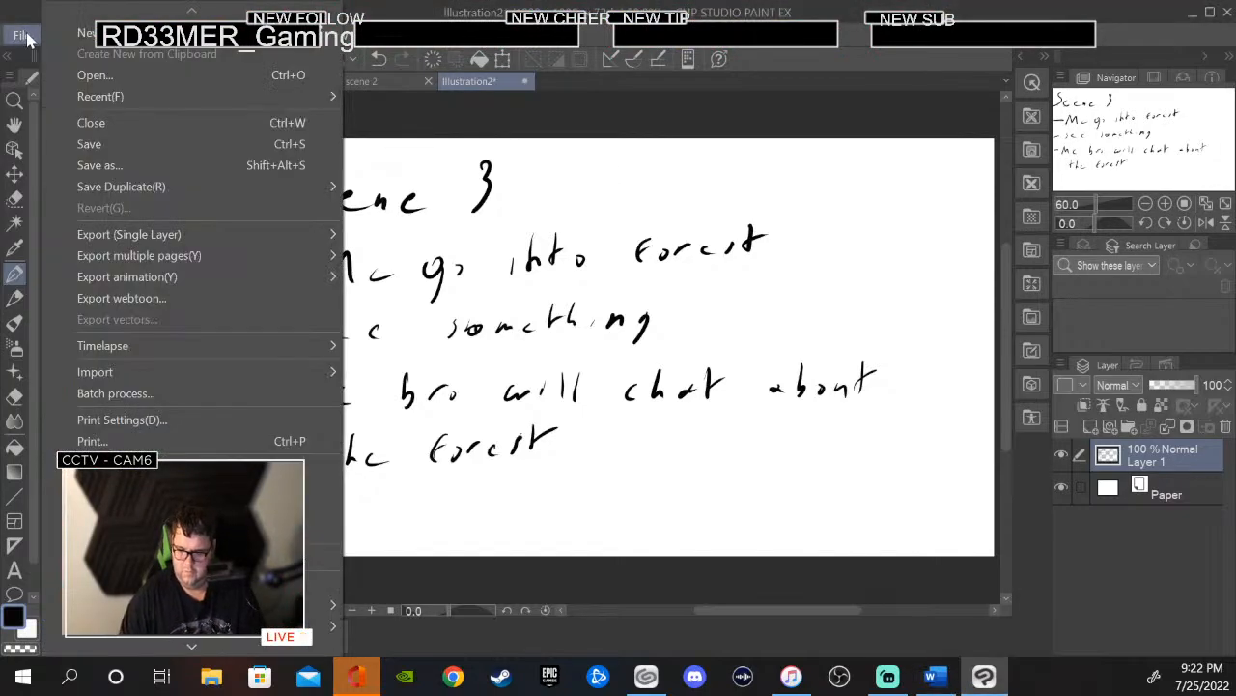
click(125, 161)
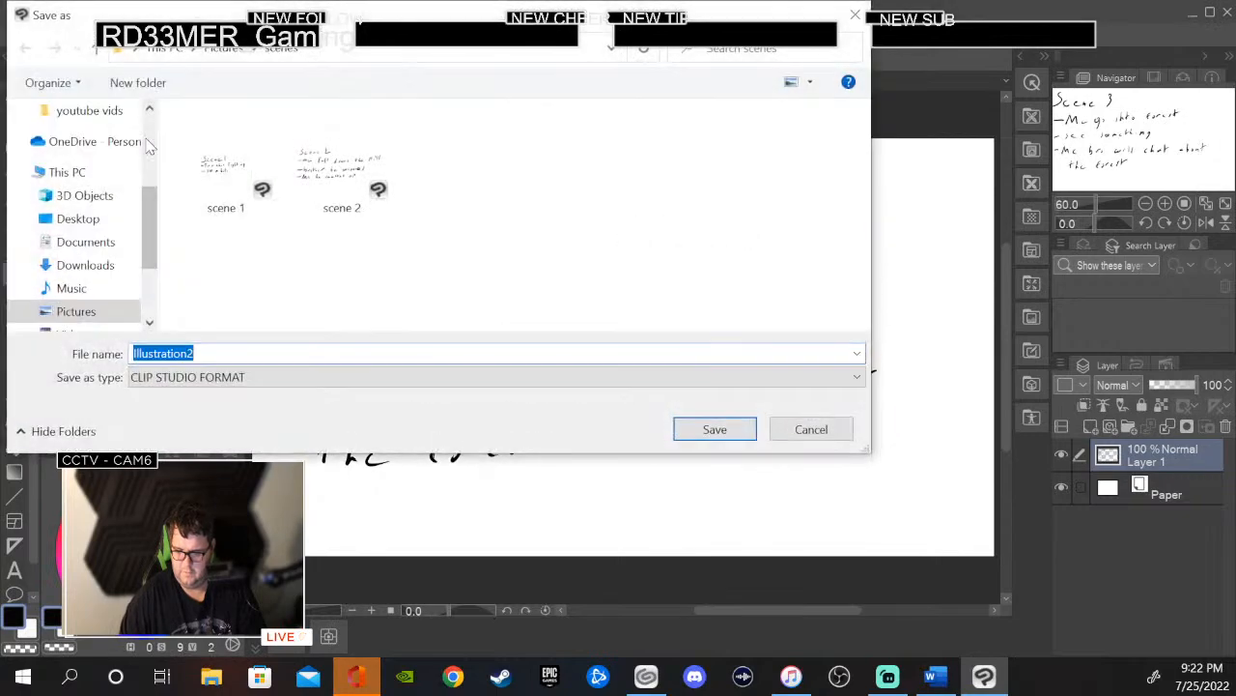
text(sc)
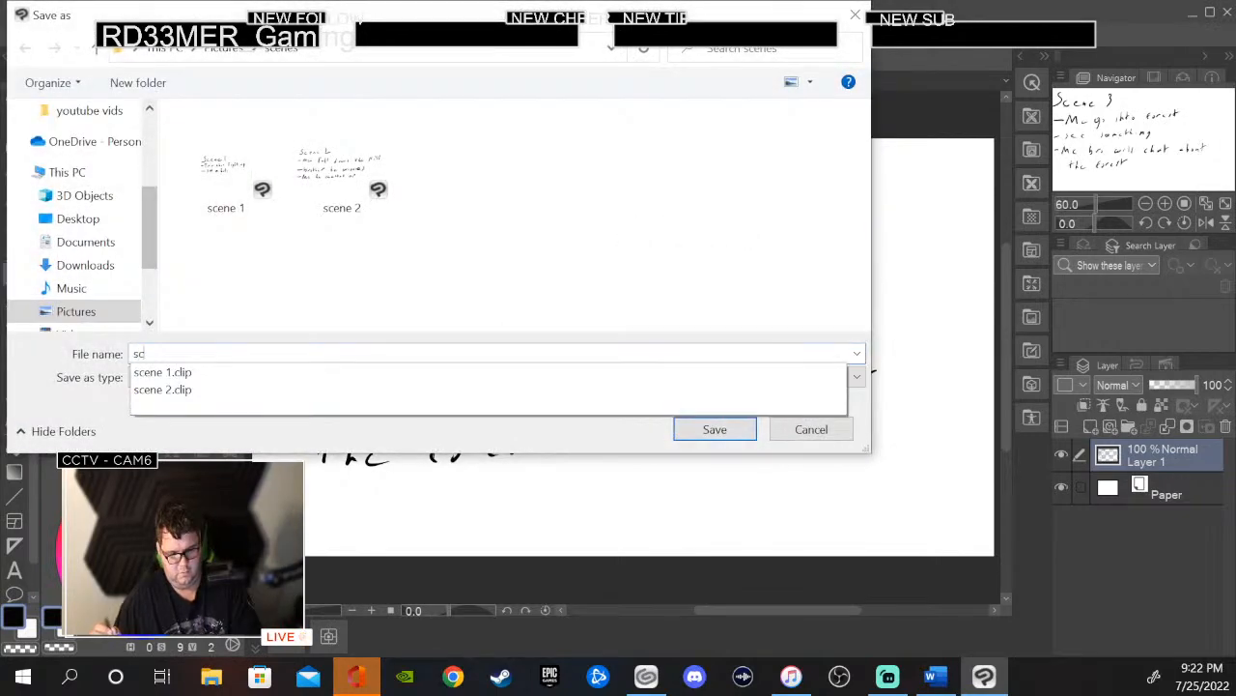
text(ene 4)
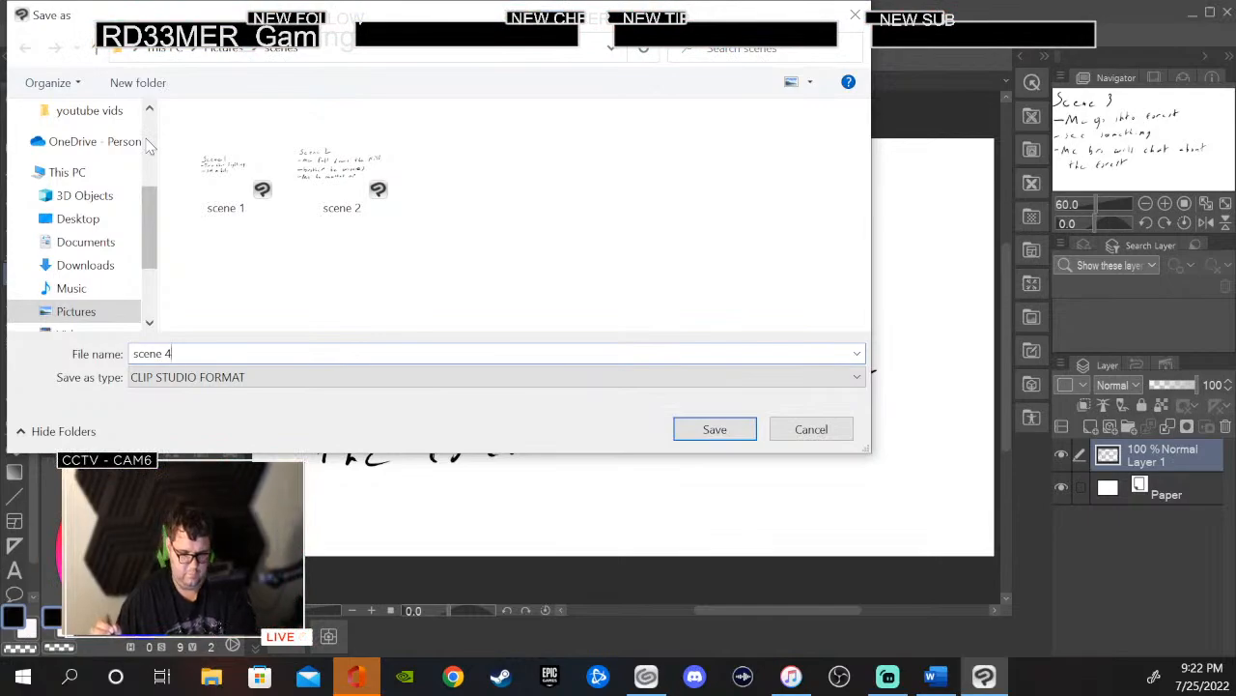
key(Return)
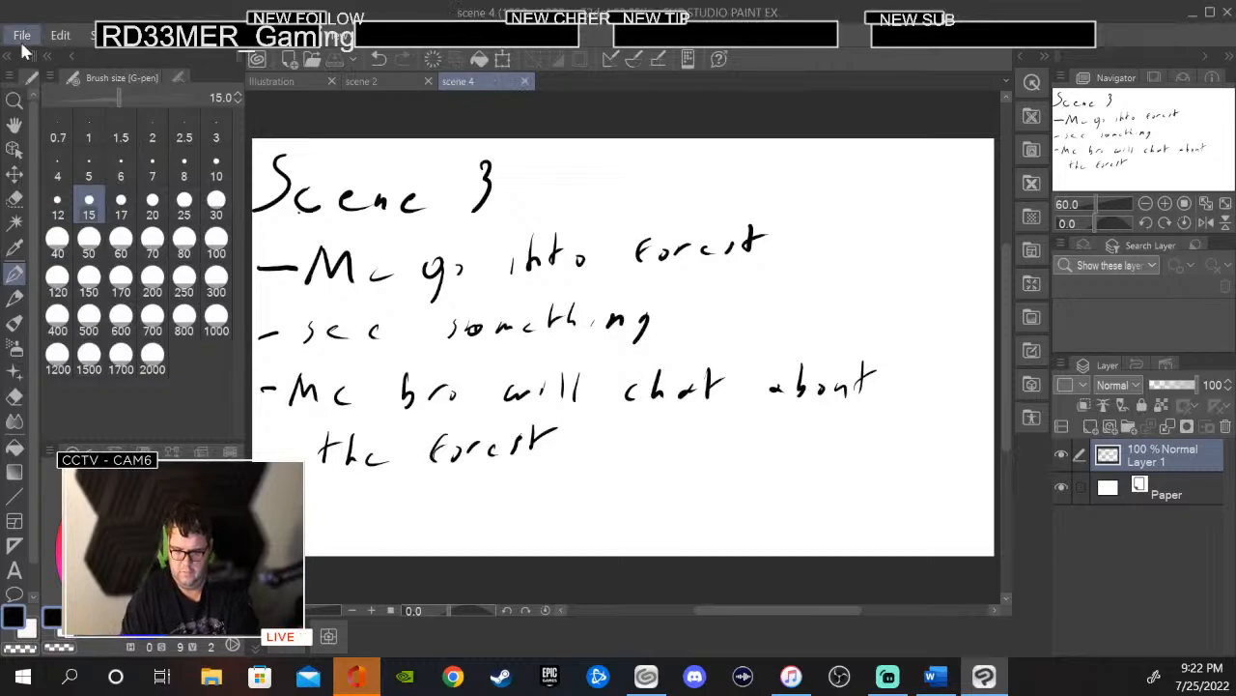
- Save the Scene 3 notes again in the scenes folder under the file name "scene 3"
click(27, 37)
click(146, 164)
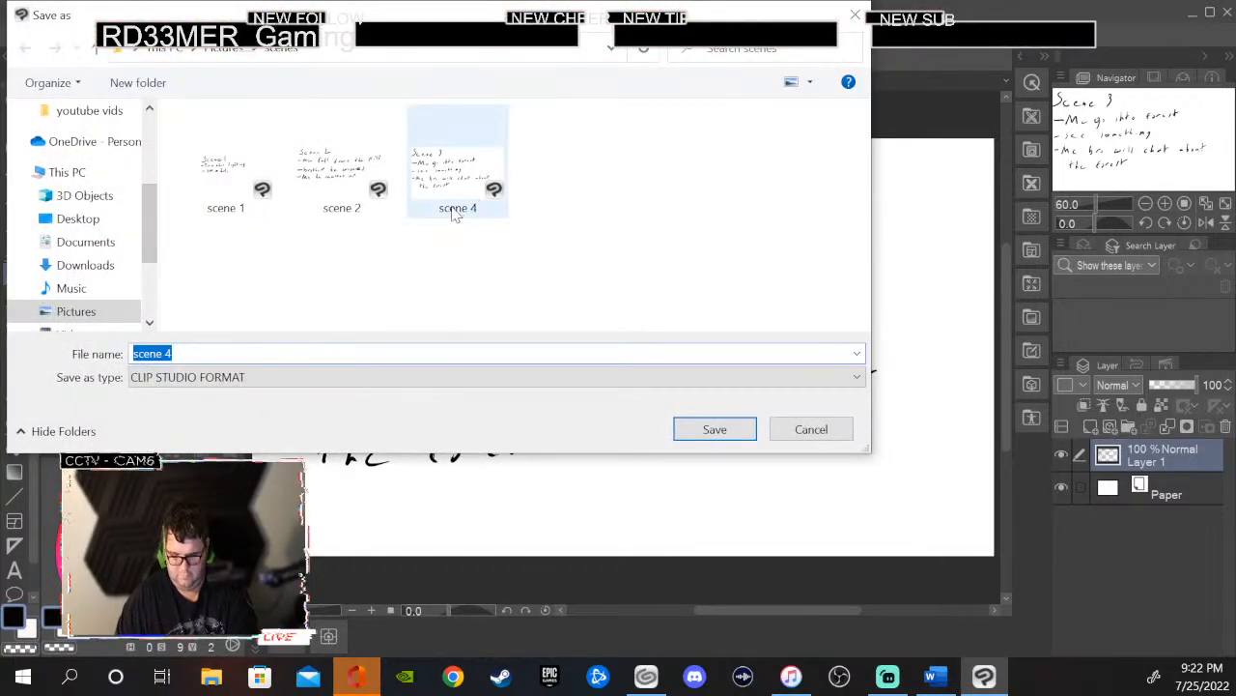
key(End)
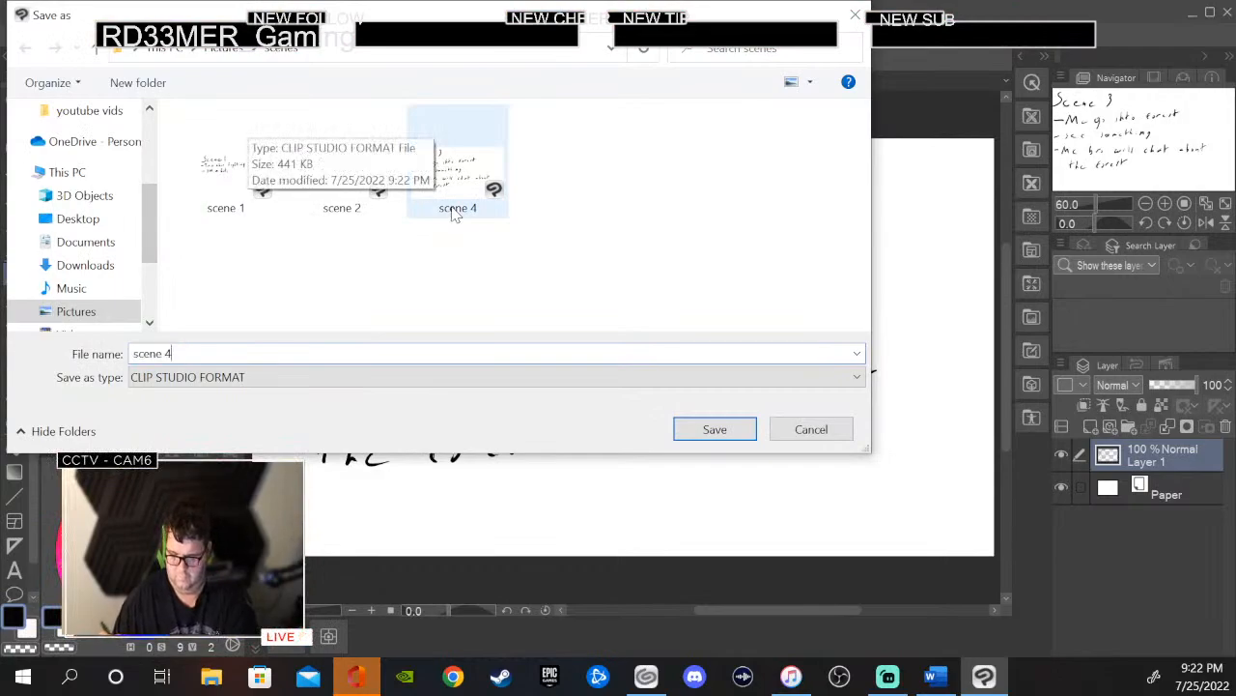
key(BackSpace)
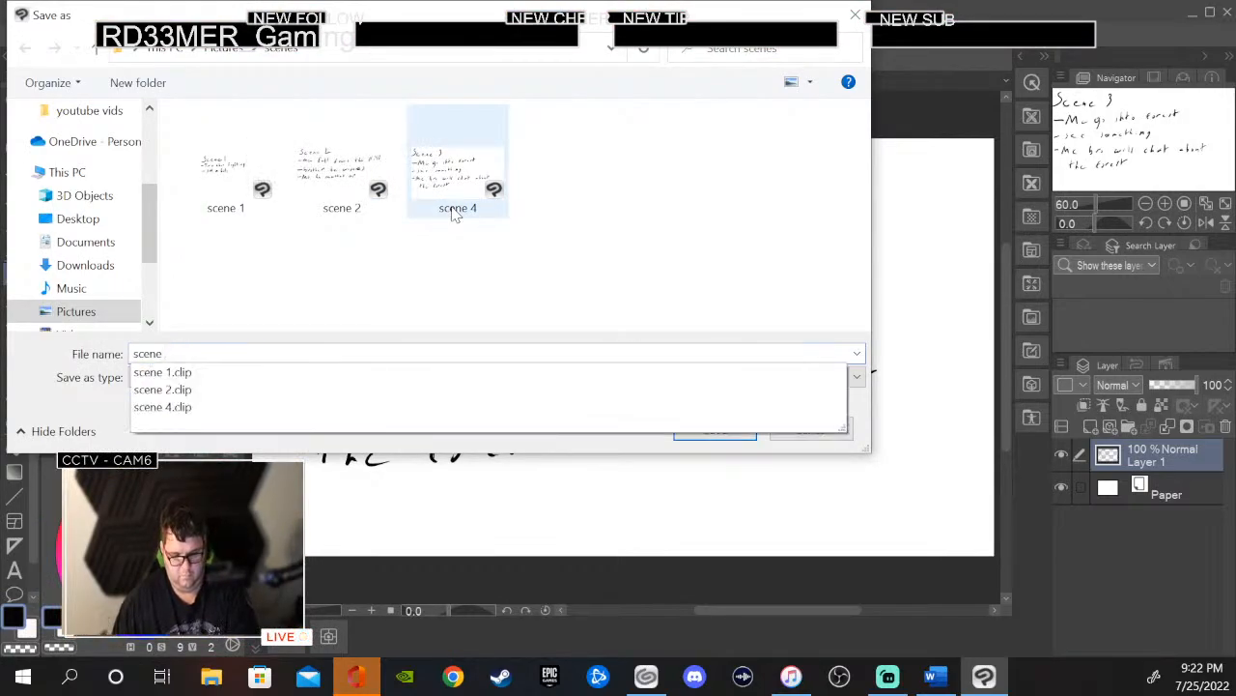
text(3)
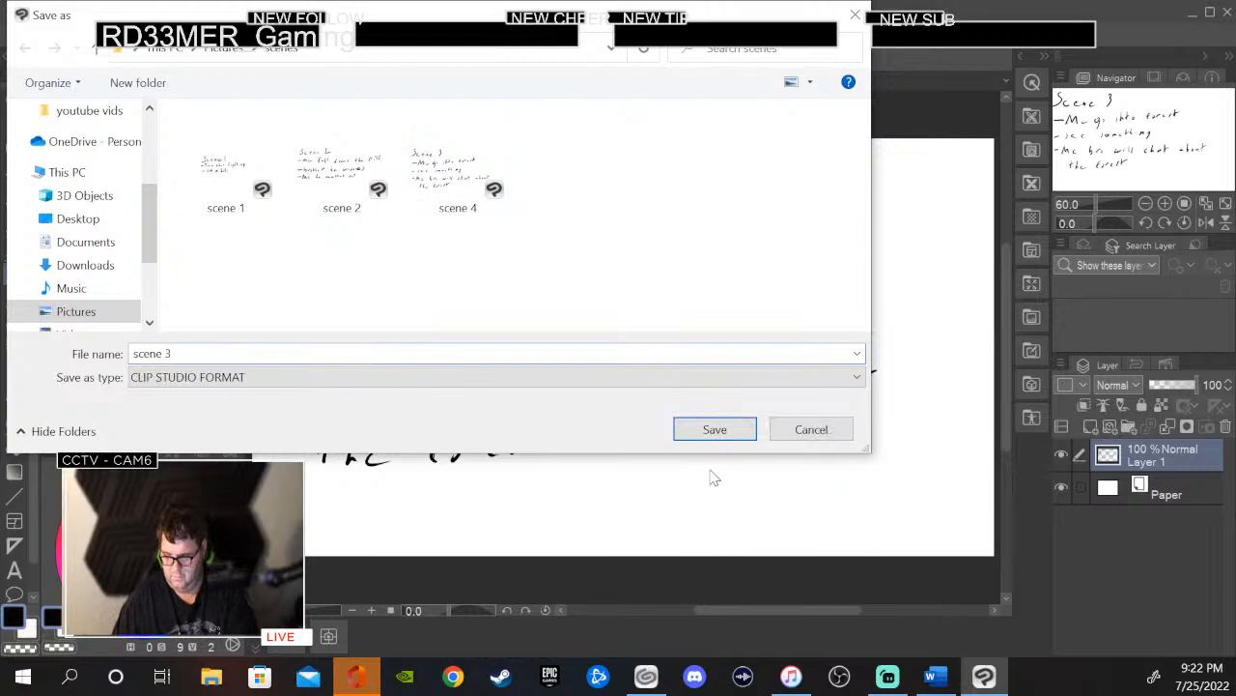
click(721, 429)
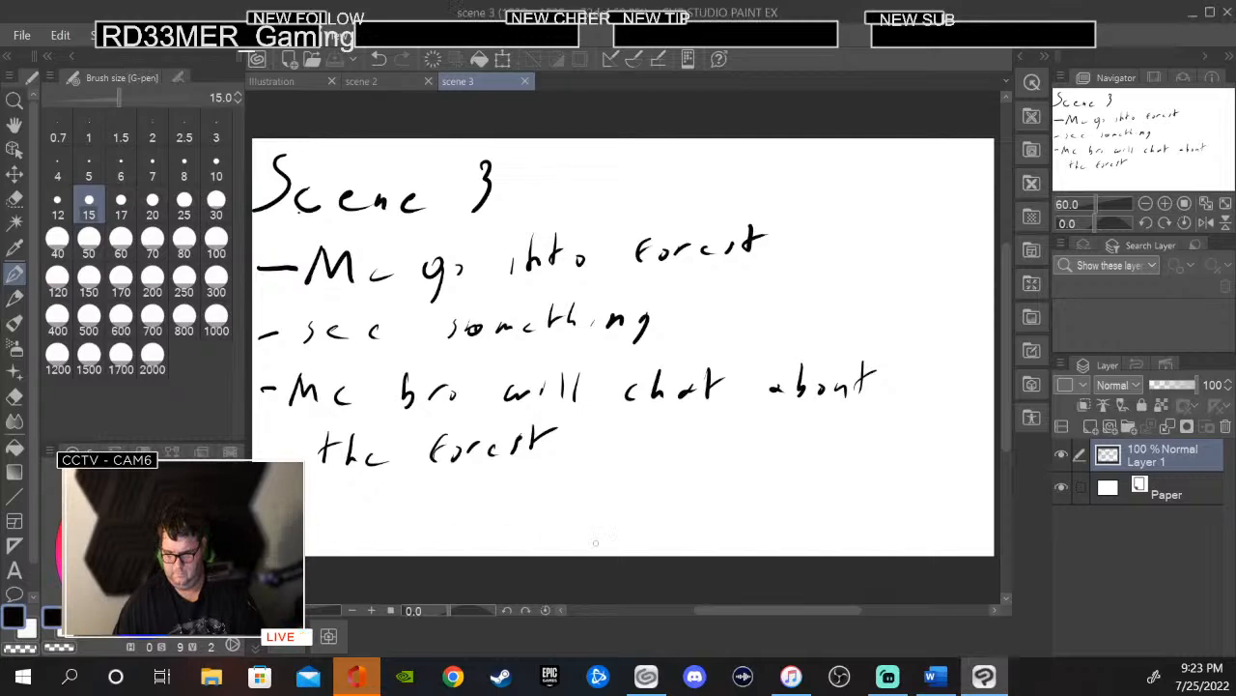
- Create a new blank canvas with the default settings for the Scene 4 notes
click(33, 32)
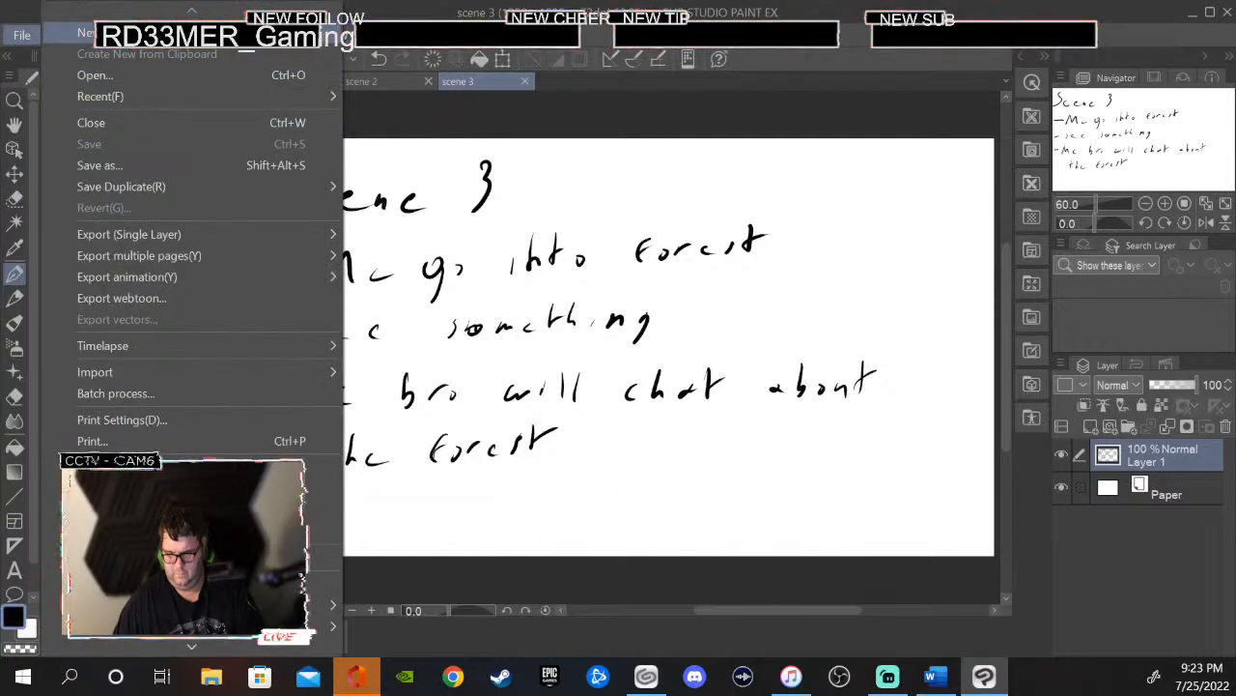
click(94, 33)
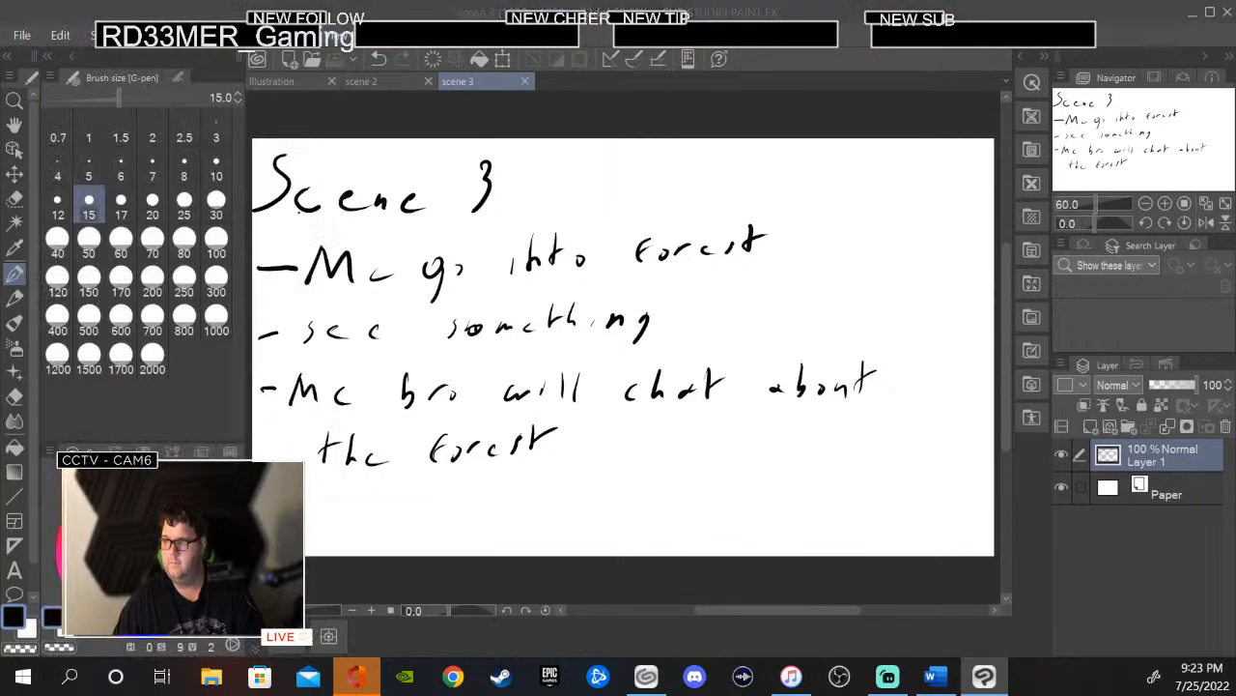
key(Return)
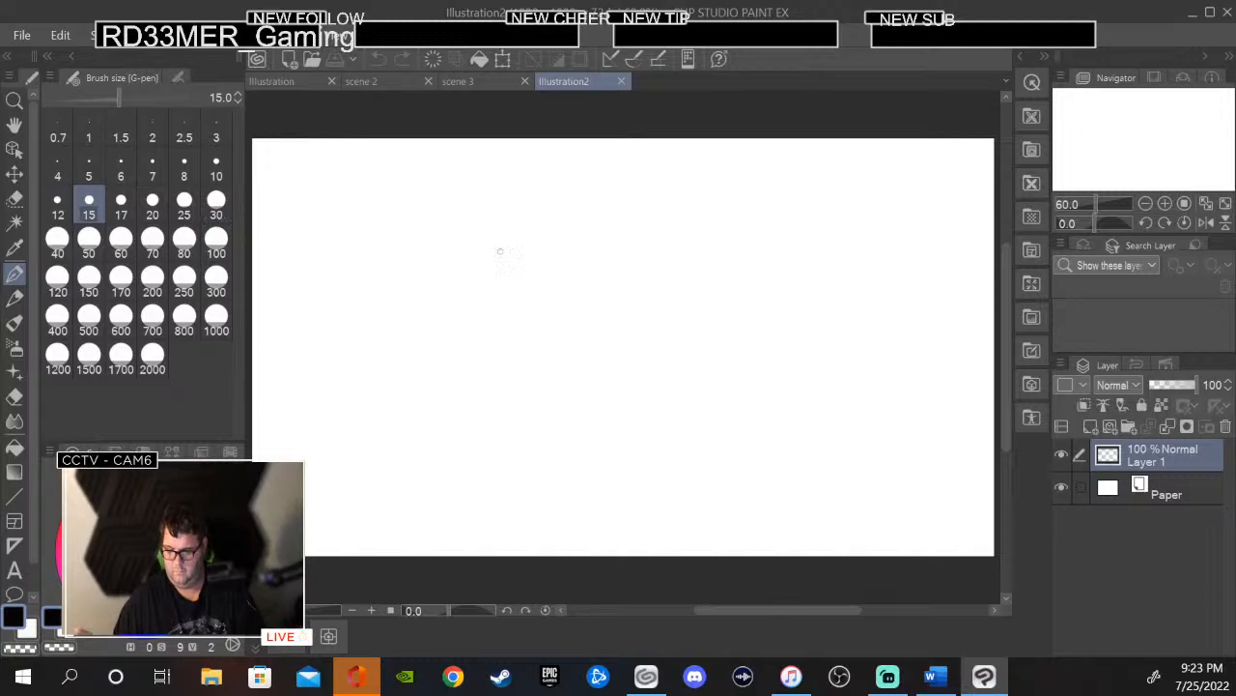
- Close the older Illustration, scene 2 and scene 3 canvases, keeping only the new blank canvas open
click(331, 81)
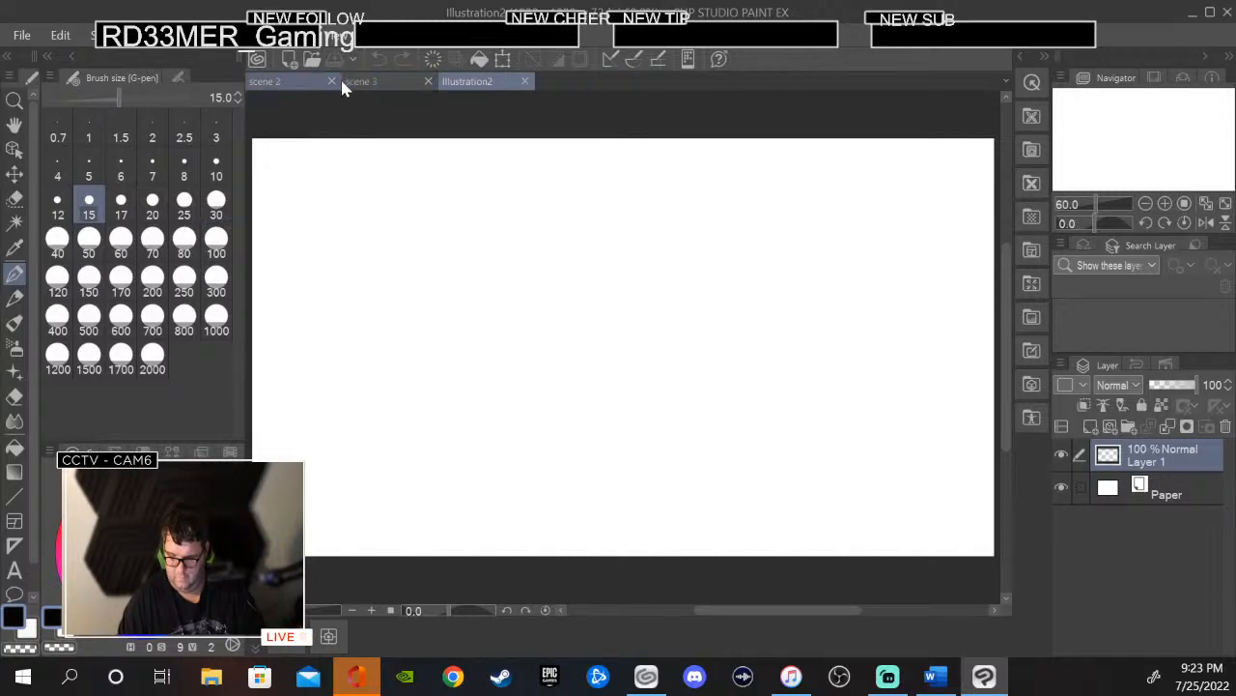
click(332, 82)
click(337, 85)
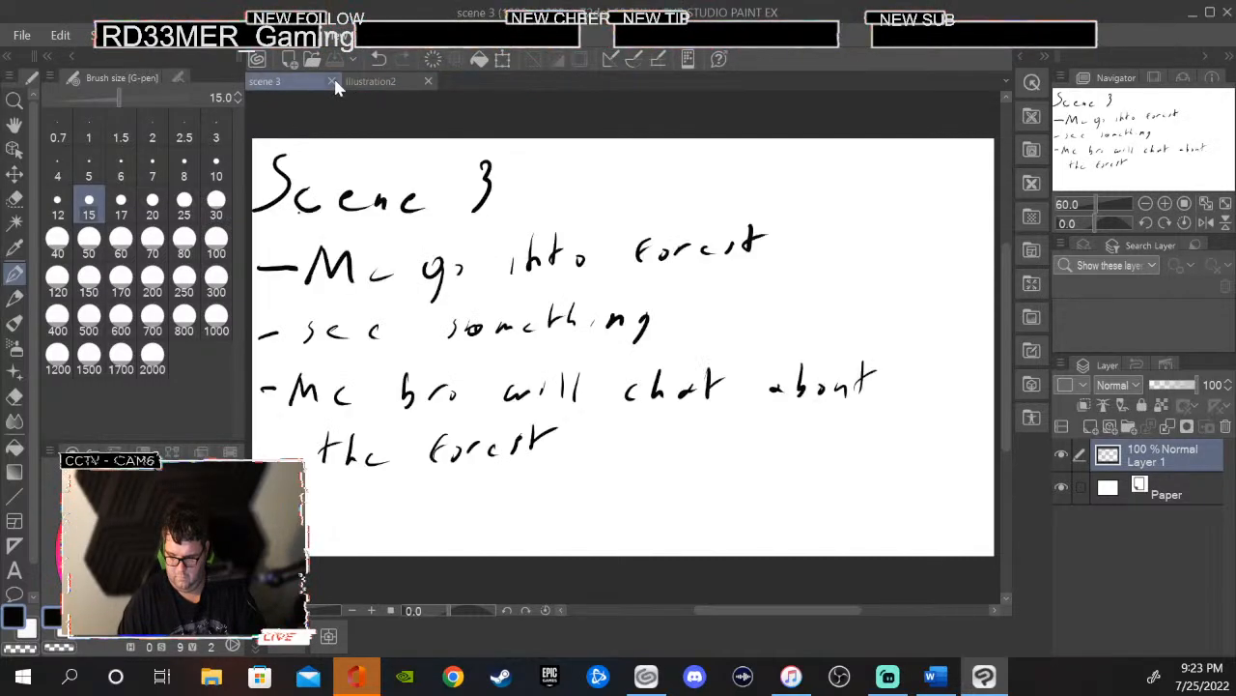
click(331, 83)
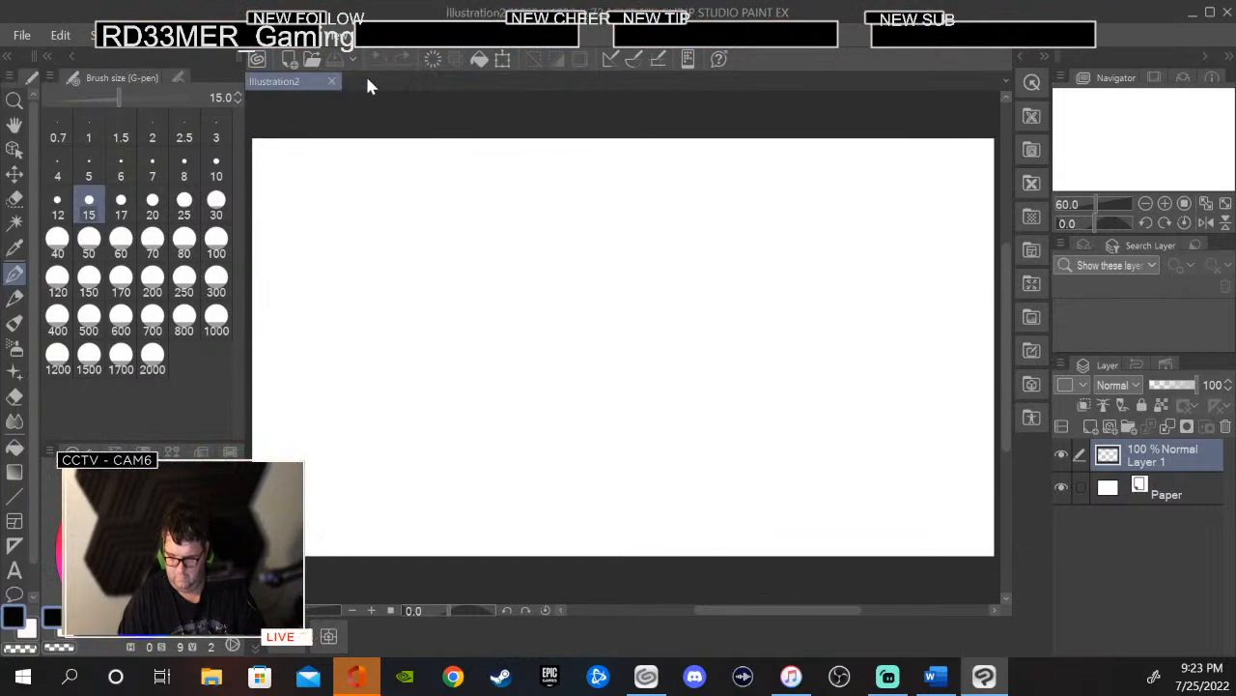
- Handwrite the heading "Scene 4" at the canvas top and begin the first bullet below it with "- see the"
mouse_move(282, 166)
mouse_down()
mouse_move(268, 200)
mouse_move(387, 198)
mouse_up()
mouse_move(400, 191)
mouse_down()
mouse_move(498, 167)
mouse_move(501, 209)
mouse_up()
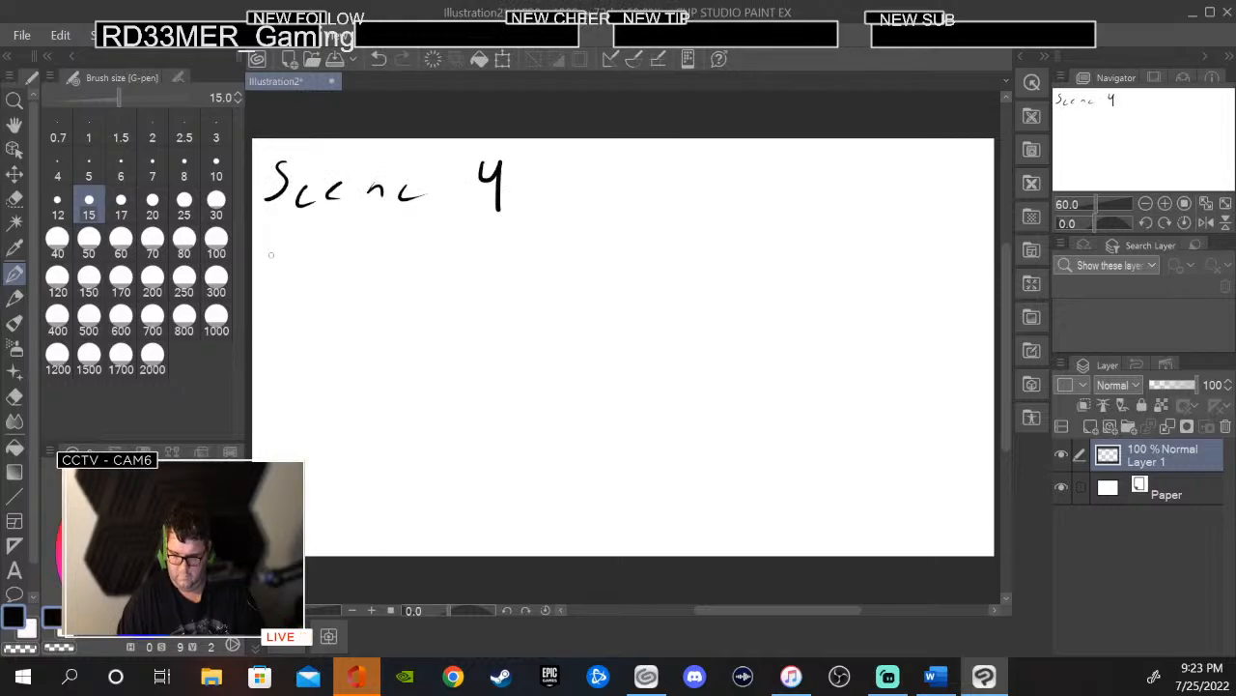
mouse_move(270, 264)
mouse_down()
mouse_move(293, 258)
mouse_move(318, 275)
mouse_up()
drag(359, 253, 361, 263)
drag(382, 251, 379, 263)
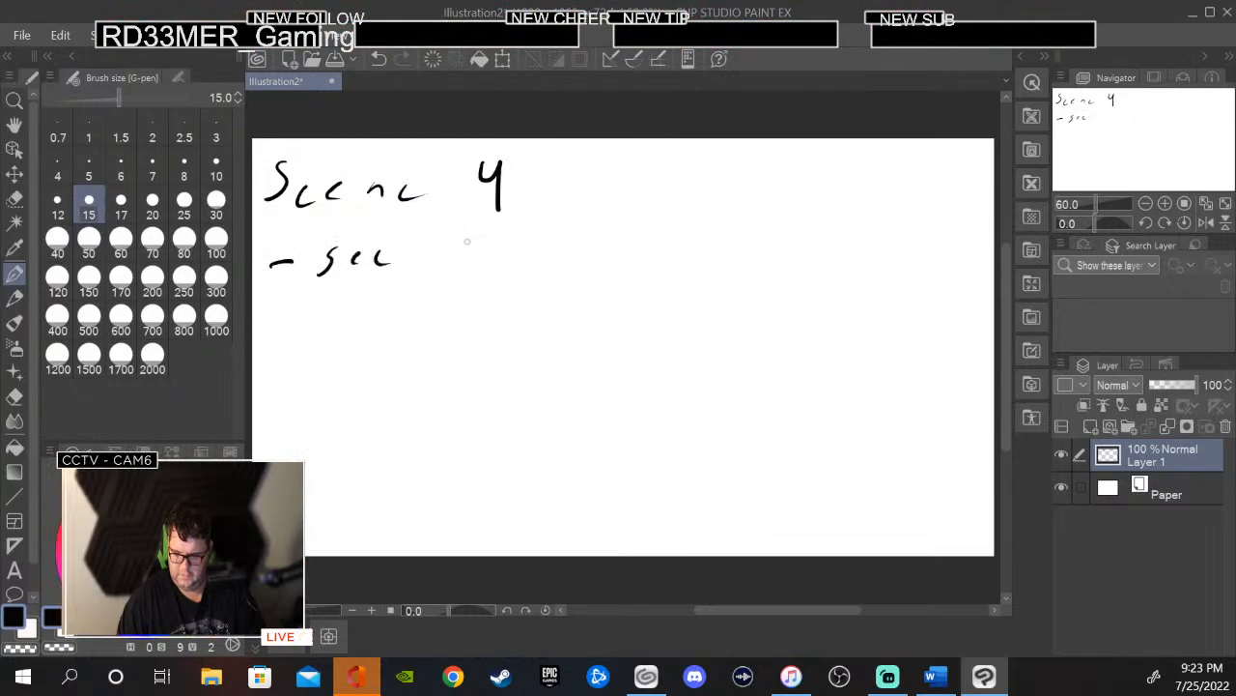
drag(451, 237, 451, 273)
drag(444, 253, 461, 251)
mouse_move(466, 238)
mouse_down()
mouse_move(464, 272)
mouse_move(481, 272)
mouse_up()
mouse_move(496, 261)
mouse_down()
mouse_move(506, 254)
mouse_move(509, 273)
mouse_up()
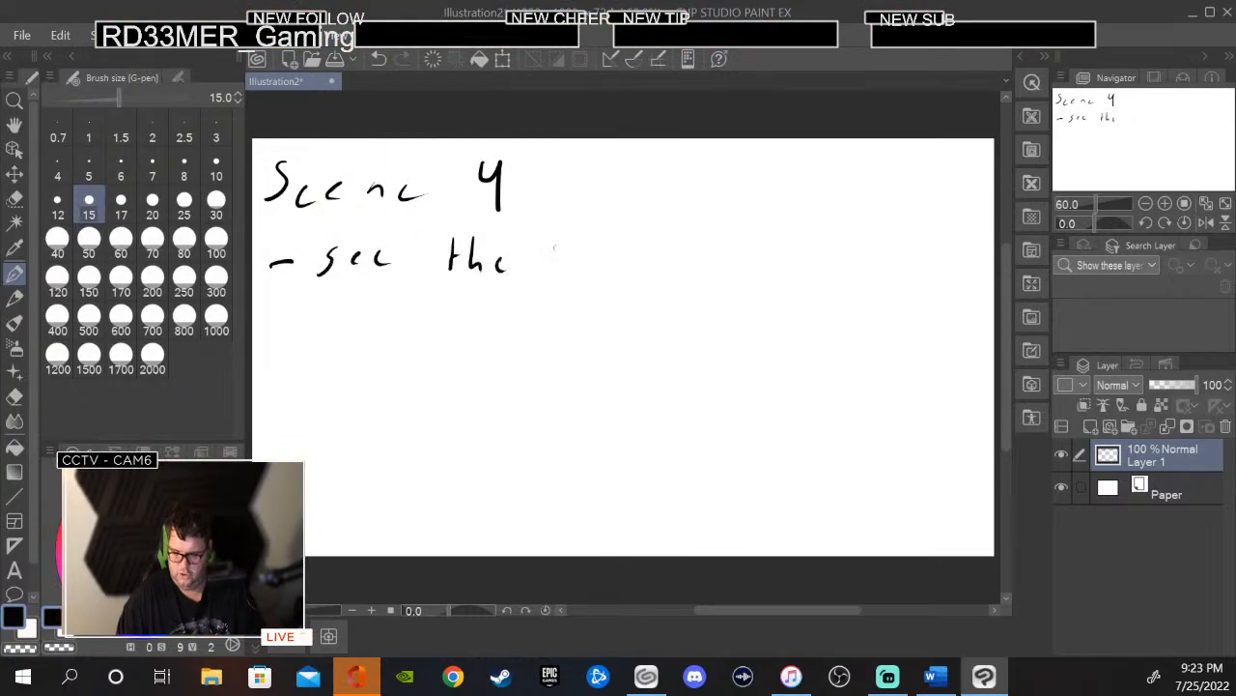
- Finish the first Scene 4 bullet with "shiny thing", erasing and rewriting the misspelled end of the last word
mouse_move(580, 250)
mouse_down()
mouse_move(566, 271)
mouse_move(597, 266)
mouse_up()
mouse_move(608, 249)
mouse_down()
mouse_move(614, 261)
mouse_move(659, 264)
mouse_move(649, 284)
mouse_up()
mouse_move(724, 226)
mouse_down()
mouse_move(715, 273)
mouse_move(735, 242)
mouse_up()
mouse_move(744, 226)
mouse_down()
mouse_move(738, 267)
mouse_move(749, 271)
mouse_up()
drag(765, 251, 773, 290)
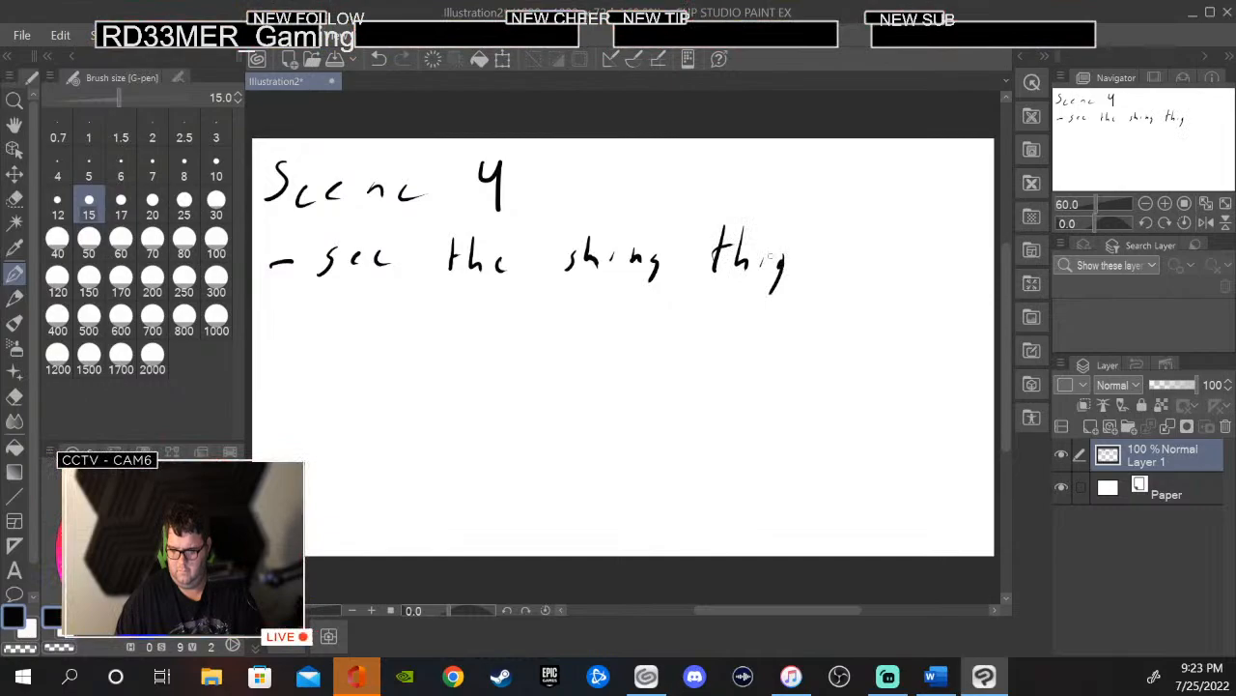
click(15, 396)
mouse_move(787, 262)
mouse_down()
mouse_move(767, 289)
mouse_move(754, 253)
mouse_move(784, 257)
mouse_move(807, 288)
mouse_up()
click(15, 274)
click(88, 200)
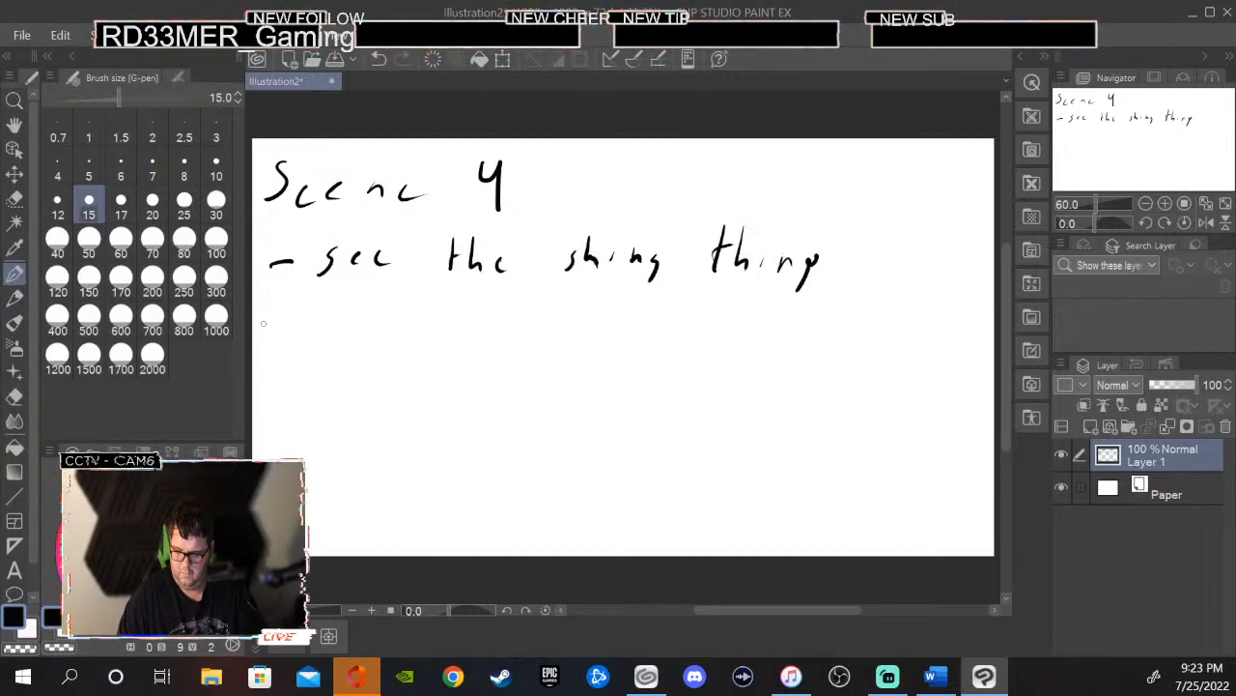
- Handwrite a second bullet "- see the cliff Mc climb" and a third bullet "- a necklace" beneath the first
drag(267, 322, 382, 335)
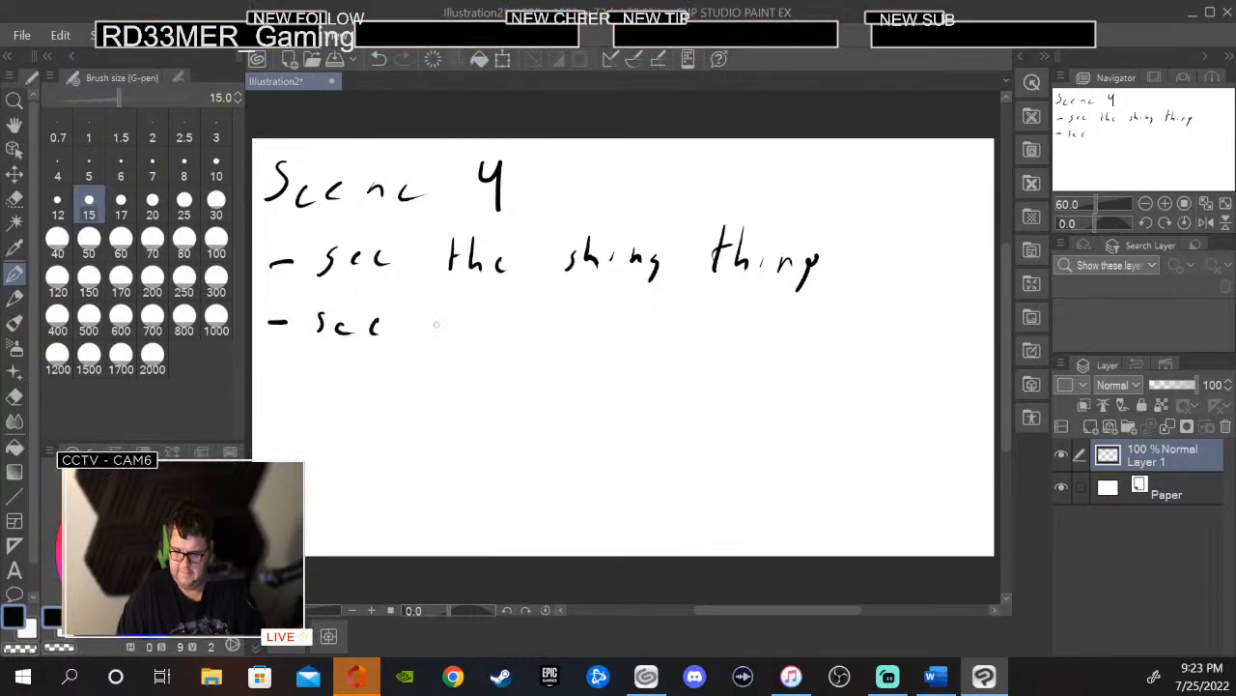
mouse_move(458, 305)
mouse_down()
mouse_move(455, 334)
mouse_move(472, 318)
mouse_up()
mouse_move(478, 305)
mouse_down()
mouse_move(486, 336)
mouse_move(517, 334)
mouse_up()
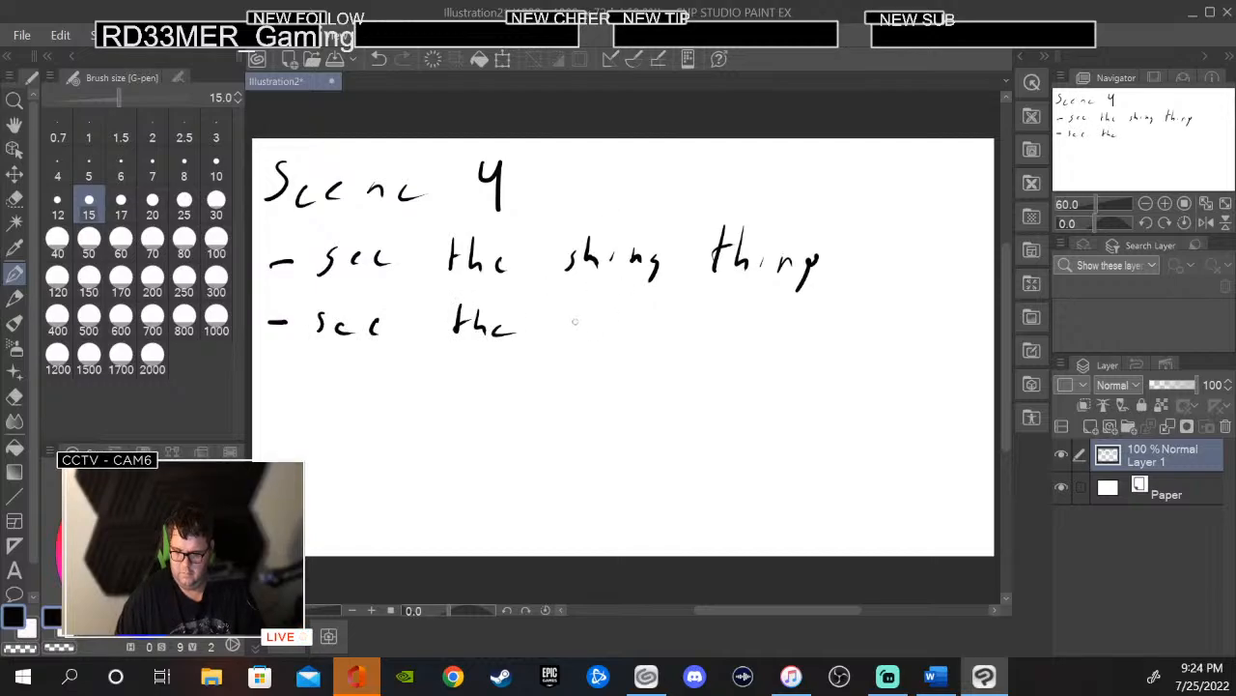
drag(580, 317, 586, 333)
mouse_move(603, 317)
mouse_down()
mouse_move(598, 331)
mouse_move(623, 311)
mouse_move(622, 330)
mouse_move(600, 331)
mouse_move(608, 336)
mouse_up()
drag(614, 301, 613, 312)
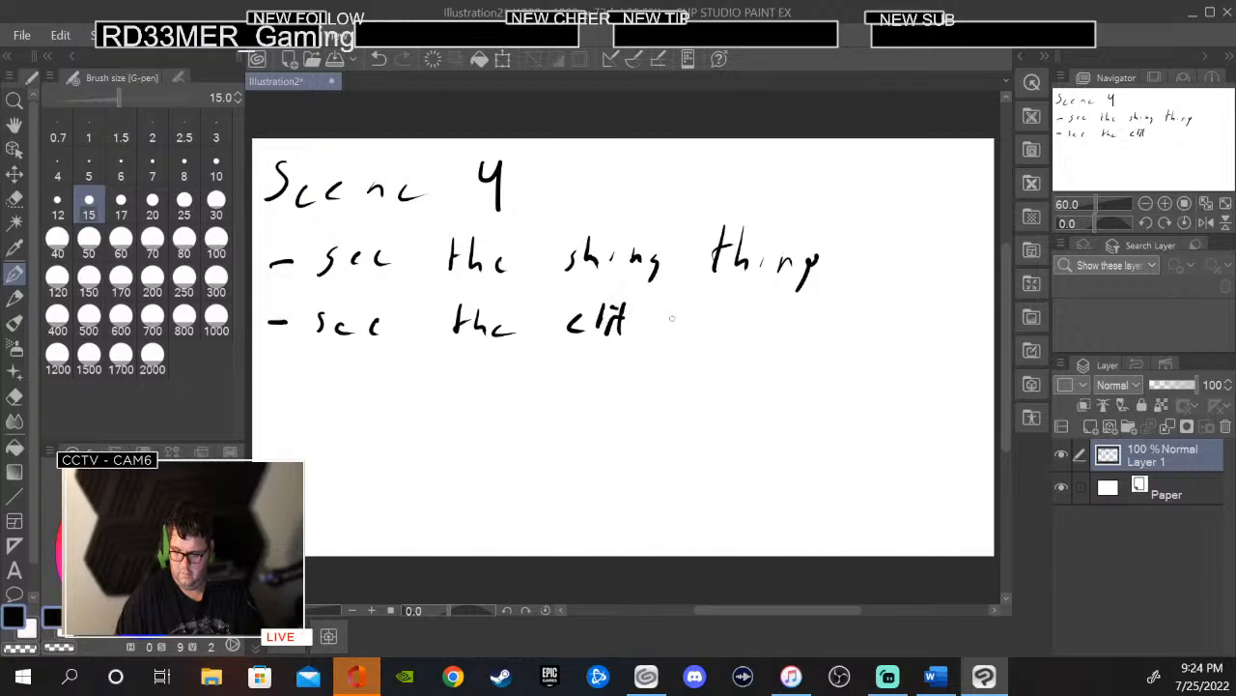
mouse_move(676, 307)
mouse_down()
mouse_move(663, 334)
mouse_move(769, 333)
mouse_move(790, 316)
mouse_up()
mouse_move(784, 307)
mouse_down()
mouse_move(783, 334)
mouse_move(819, 327)
mouse_move(837, 338)
mouse_up()
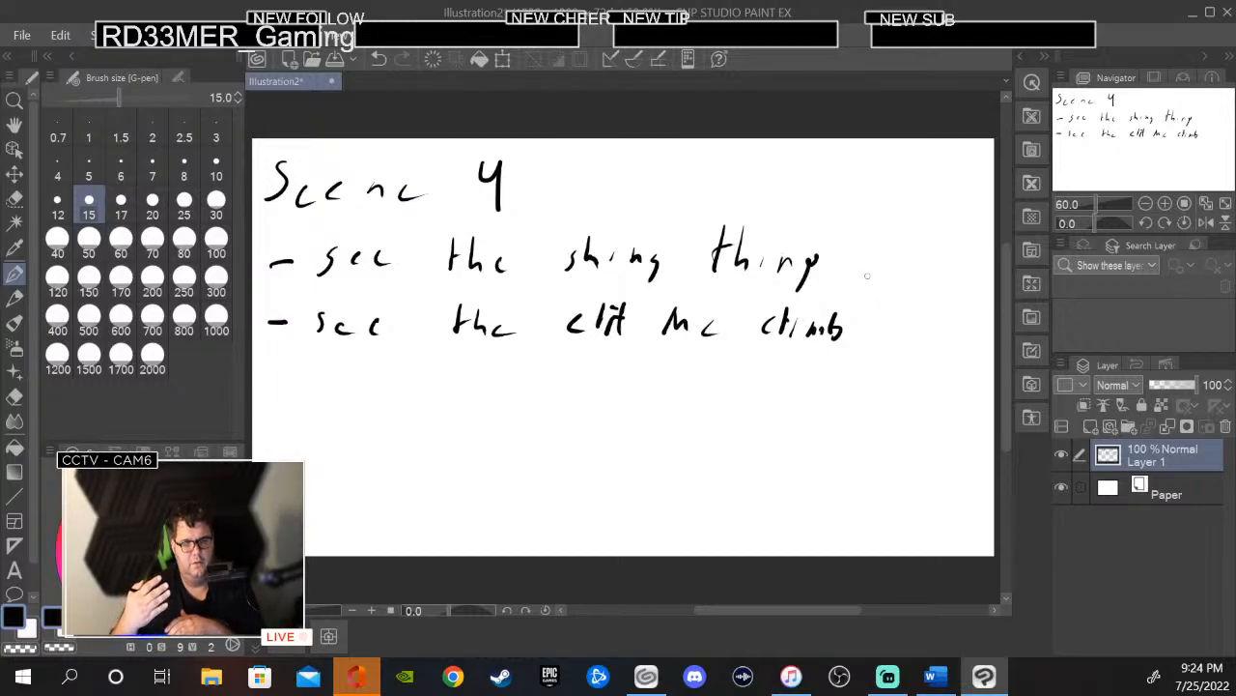
mouse_move(270, 380)
mouse_down()
mouse_move(322, 388)
mouse_move(499, 378)
mouse_move(530, 394)
mouse_move(602, 387)
mouse_move(573, 395)
mouse_move(616, 395)
mouse_up()
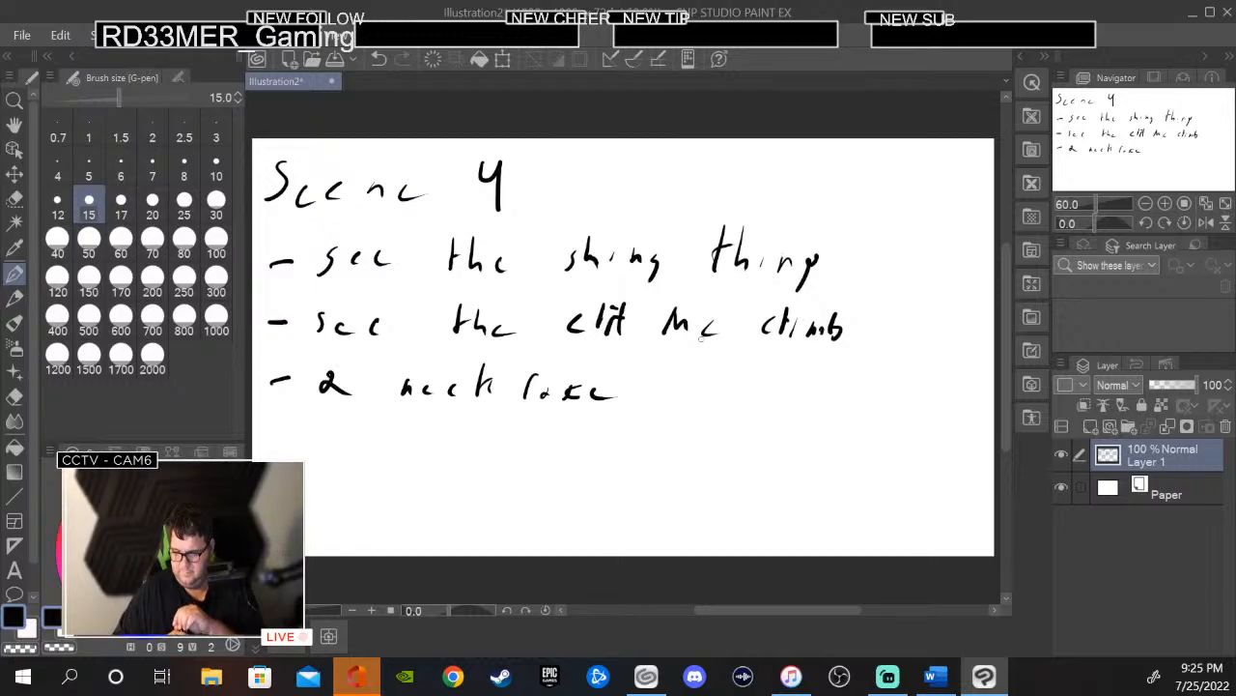
- Create another blank canvas with the default settings for the scene following Scene 4
click(21, 35)
click(87, 34)
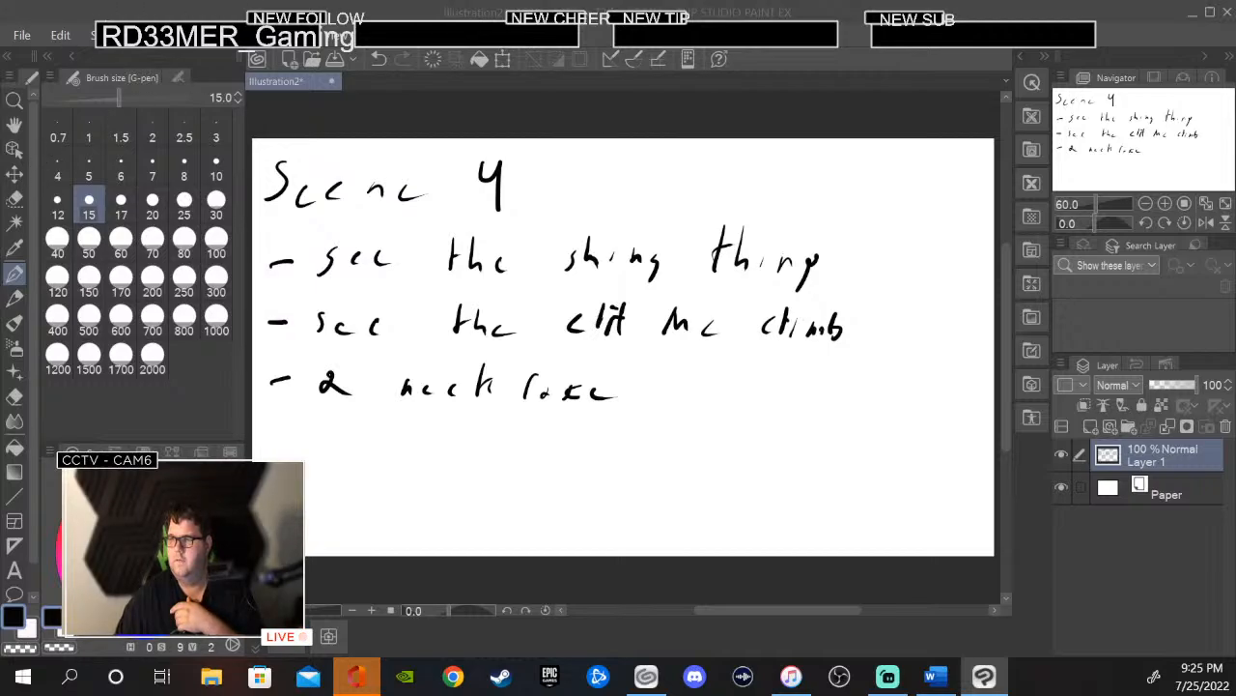
key(Return)
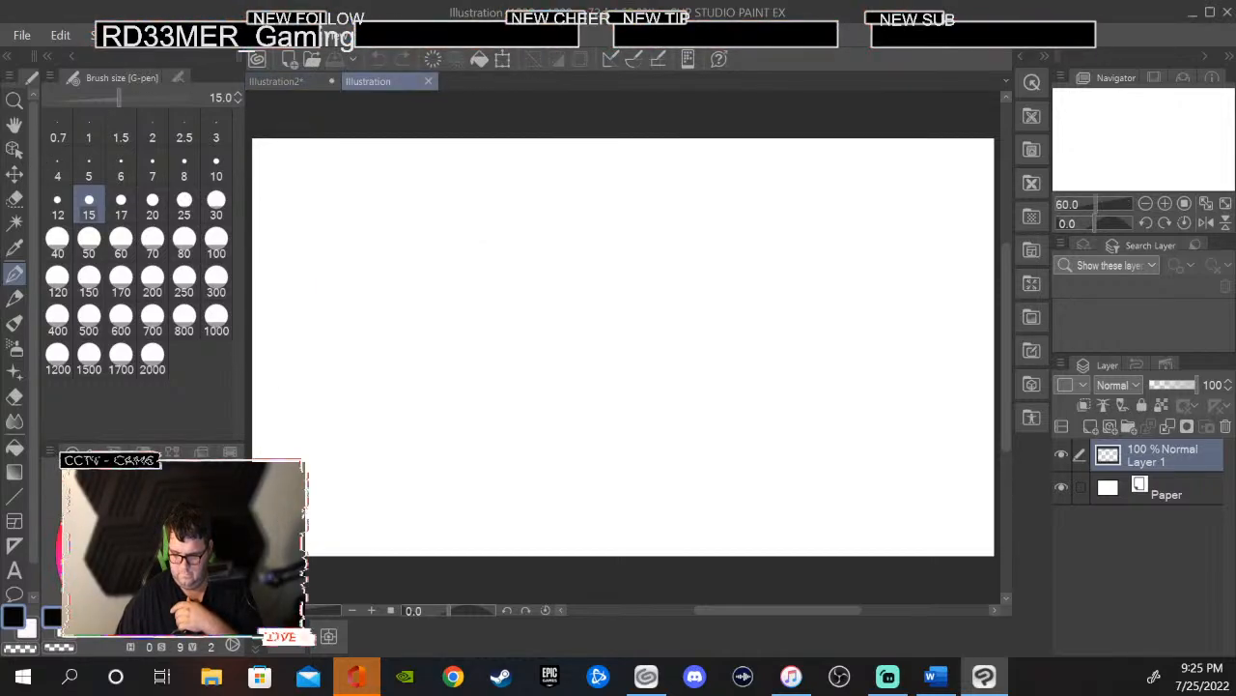
- Save the Scene 4 notes canvas as "scene 4" in the scenes folder and return to the blank canvas
click(293, 85)
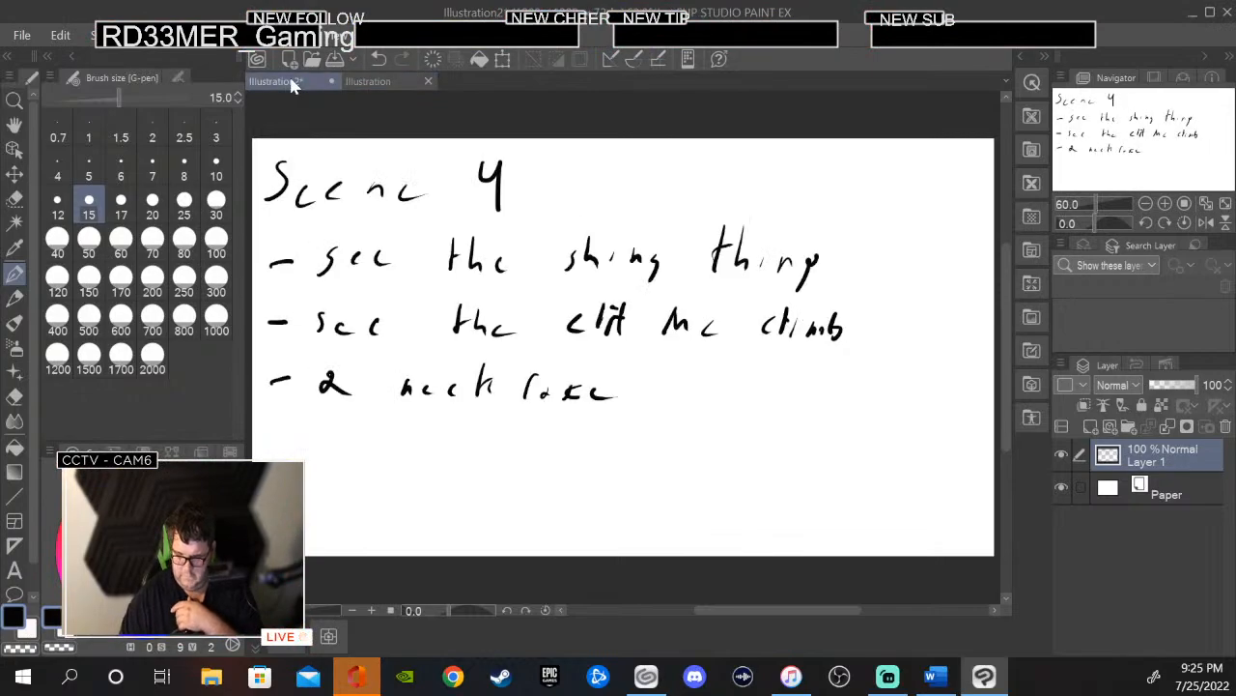
click(21, 35)
click(135, 166)
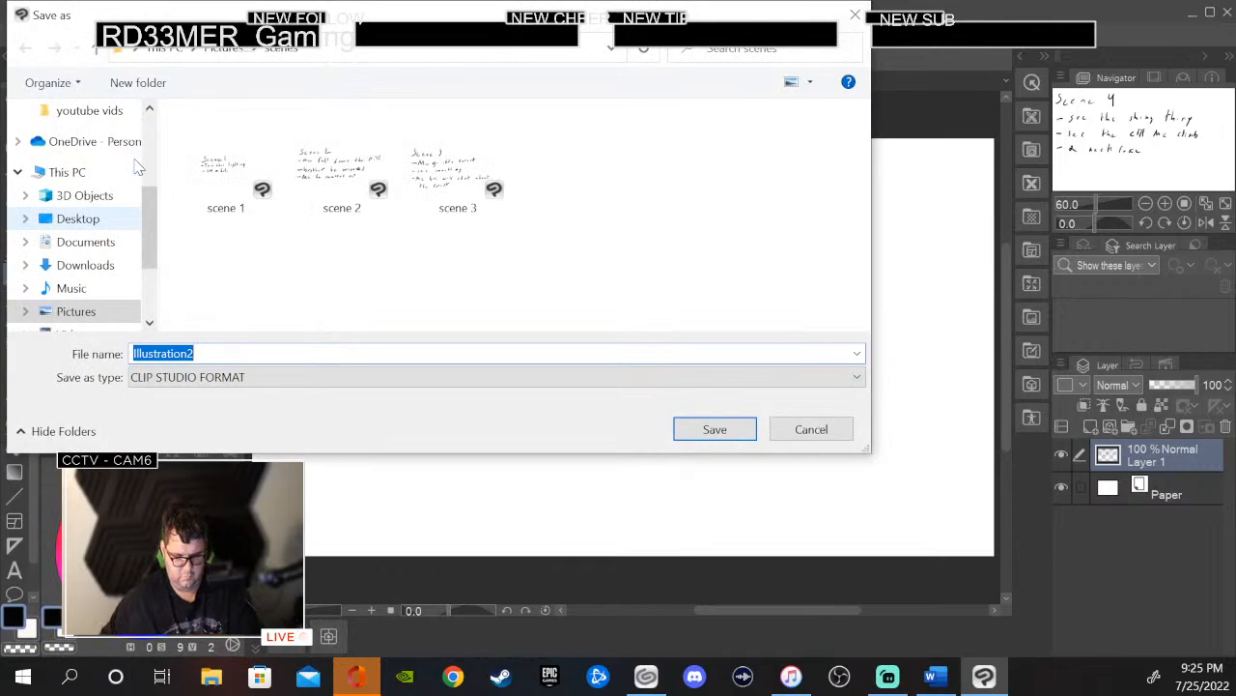
text(scen)
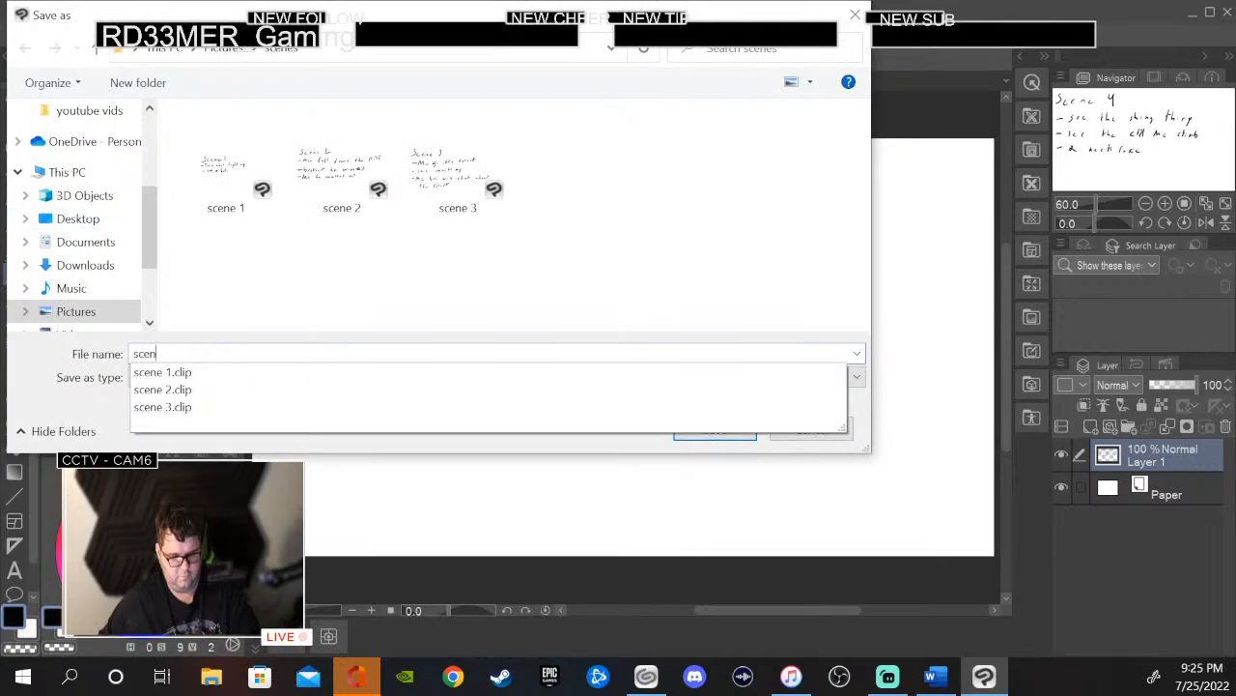
text(e 4)
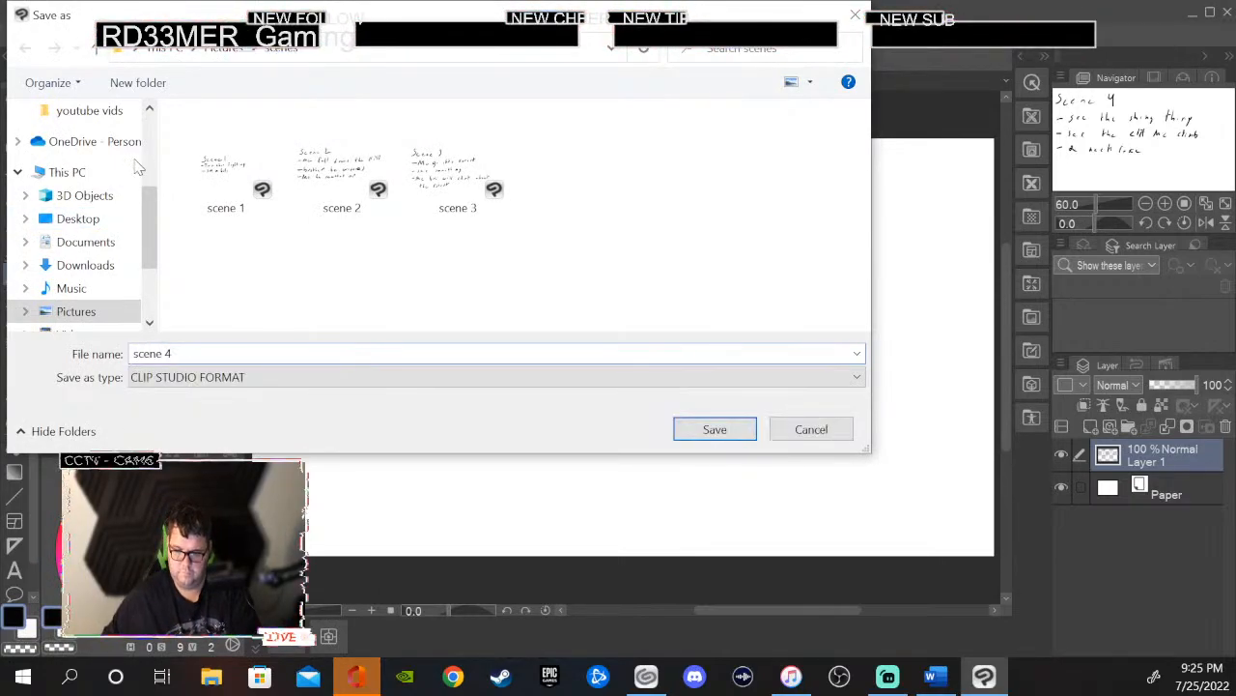
key(Return)
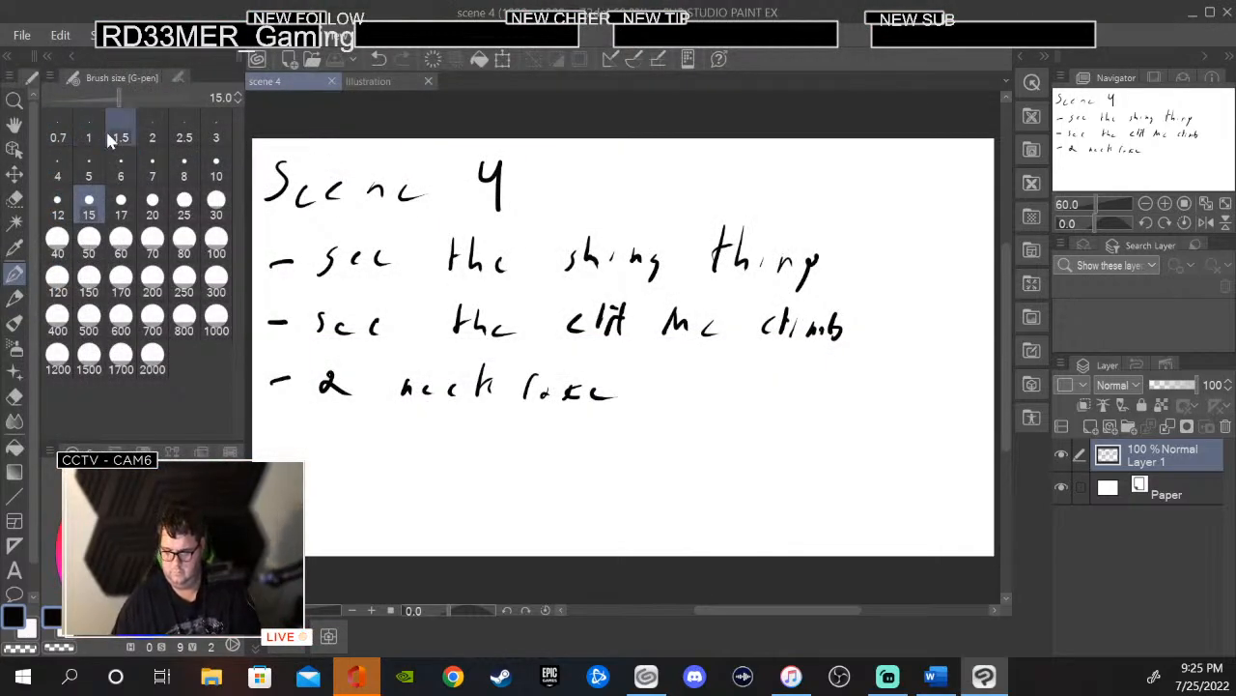
click(387, 82)
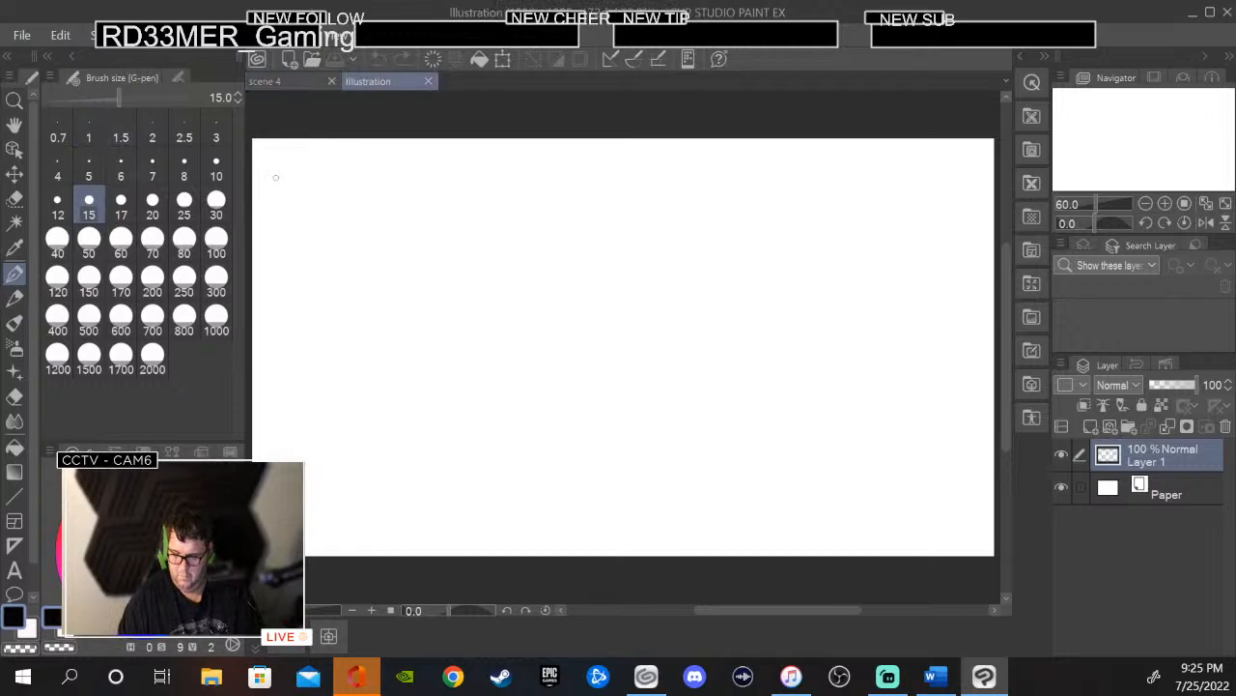
- Handwrite the title "Scene 5" across the top of the blank canvas
mouse_move(303, 163)
mouse_down()
mouse_move(273, 209)
mouse_move(345, 200)
mouse_up()
drag(359, 201, 372, 202)
drag(390, 193, 406, 200)
drag(506, 157, 483, 188)
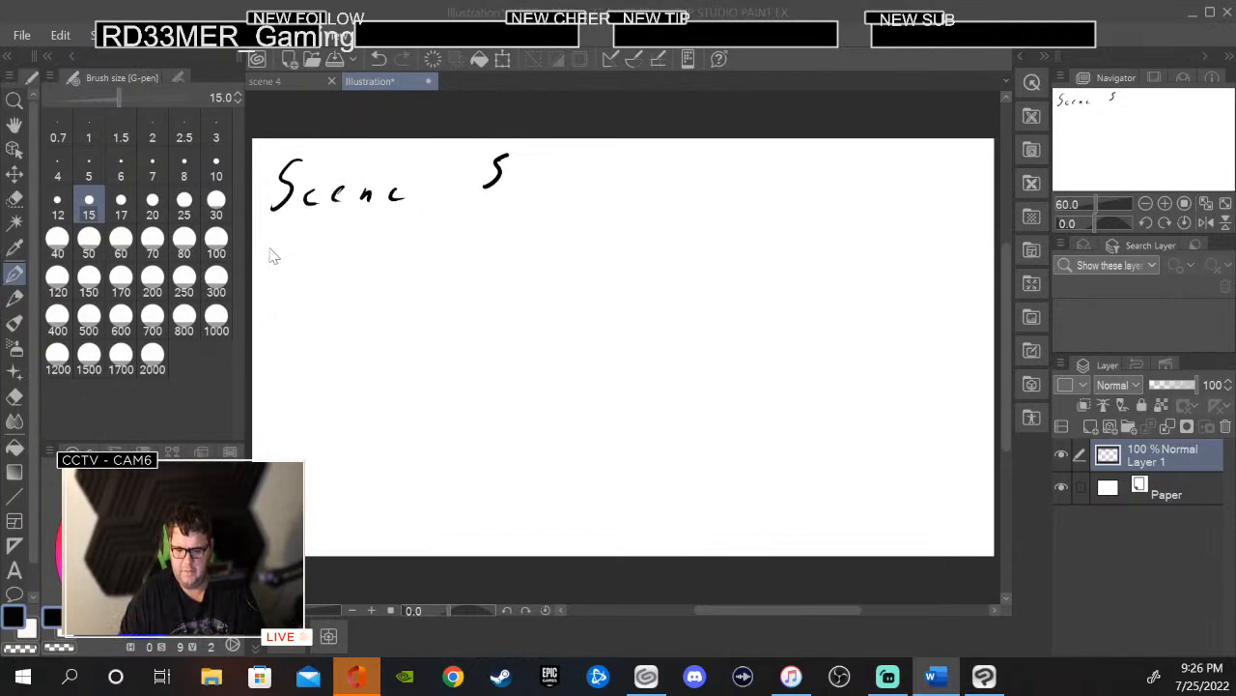
- Handwrite the first Scene 5 bullet "- Mc will go back find is home is on fire" over two lines beneath the title
drag(266, 248, 288, 242)
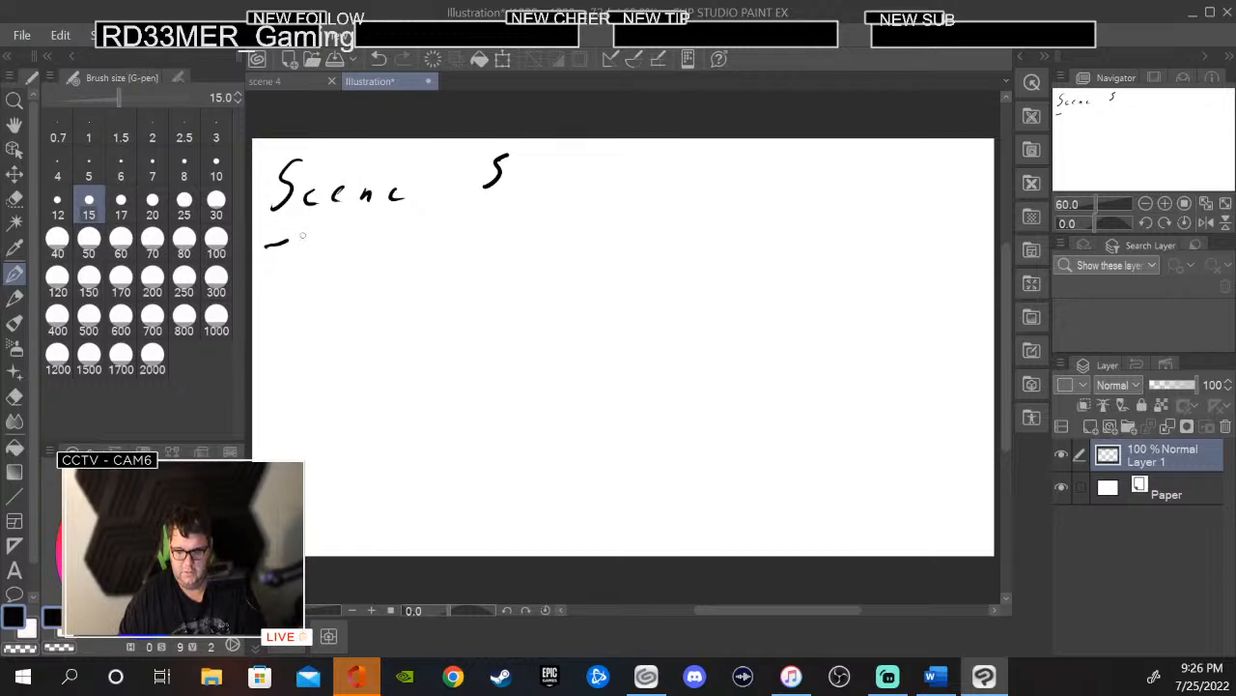
mouse_move(311, 230)
mouse_down()
mouse_move(296, 258)
mouse_move(330, 256)
mouse_up()
mouse_move(352, 243)
mouse_down()
mouse_move(341, 248)
mouse_move(438, 238)
mouse_move(448, 250)
mouse_up()
mouse_move(472, 213)
mouse_down()
mouse_move(462, 248)
mouse_move(500, 270)
mouse_move(532, 237)
mouse_up()
drag(568, 246, 575, 244)
drag(585, 242, 595, 251)
mouse_move(610, 241)
mouse_down()
mouse_move(605, 251)
mouse_move(637, 253)
mouse_up()
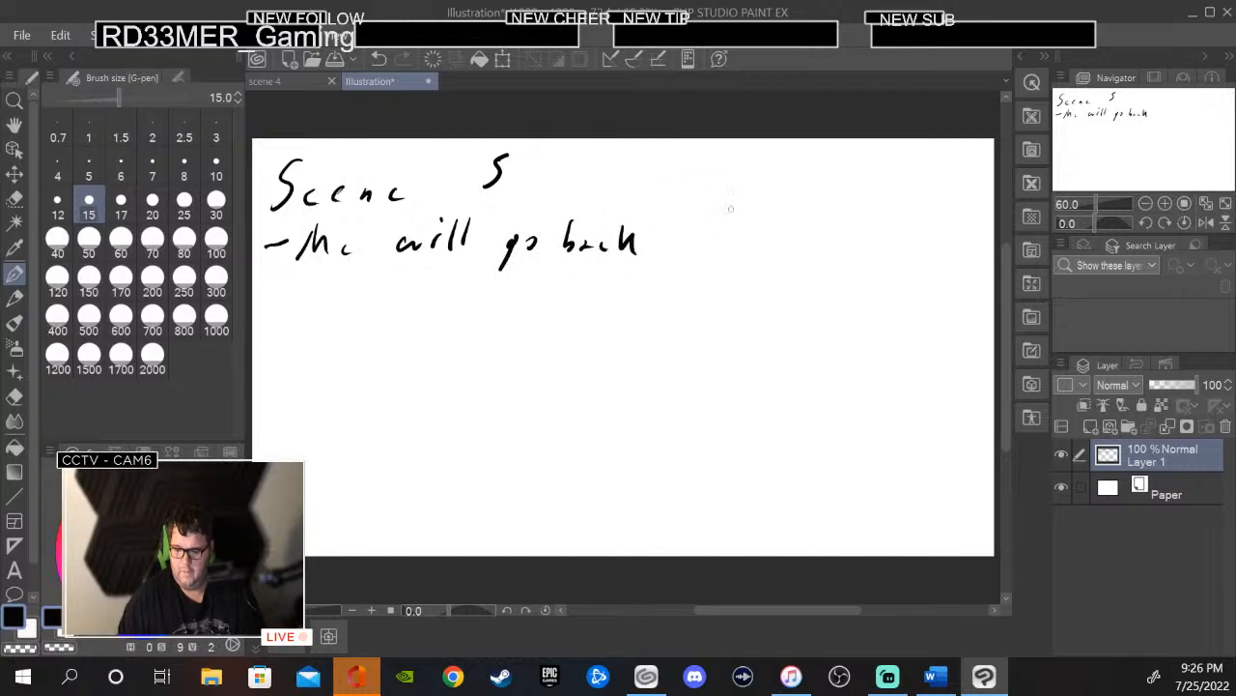
mouse_move(693, 220)
mouse_down()
mouse_move(692, 245)
mouse_move(786, 246)
mouse_up()
mouse_move(809, 228)
mouse_down()
mouse_move(800, 247)
mouse_move(852, 247)
mouse_up()
mouse_move(870, 232)
mouse_down()
mouse_move(868, 243)
mouse_move(904, 245)
mouse_up()
drag(924, 238, 935, 242)
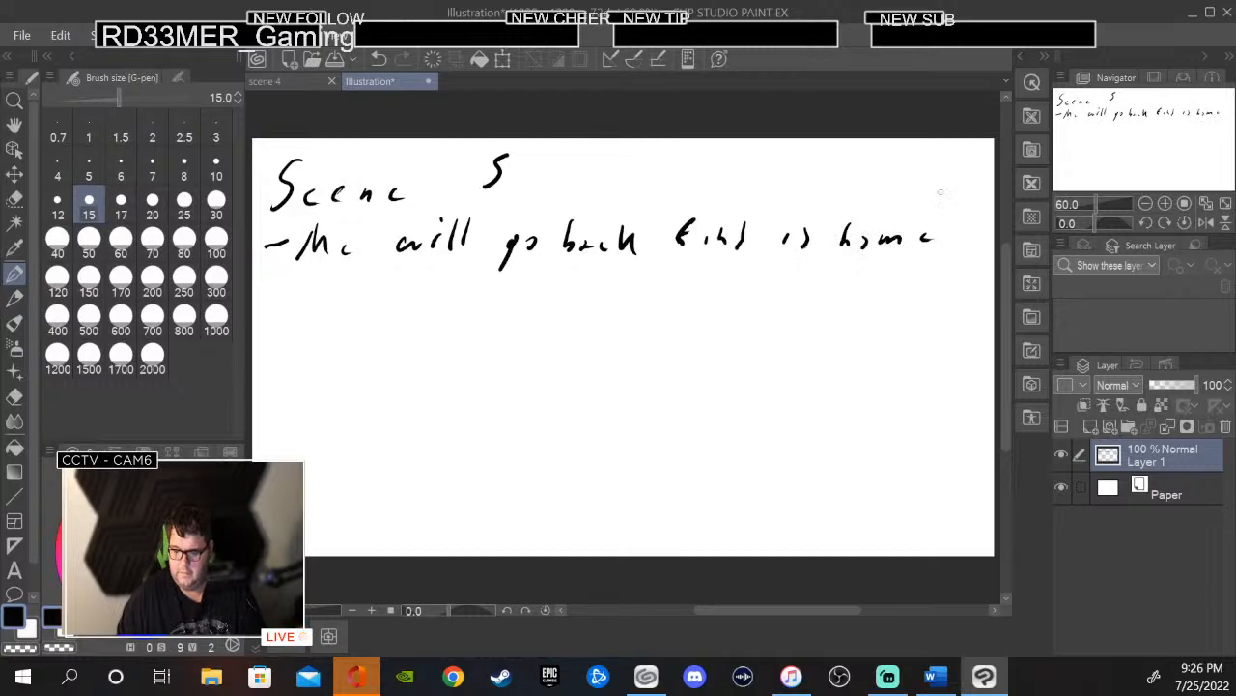
mouse_move(284, 283)
mouse_down()
mouse_move(276, 307)
mouse_move(366, 291)
mouse_move(461, 301)
mouse_move(490, 286)
mouse_up()
drag(496, 298, 539, 301)
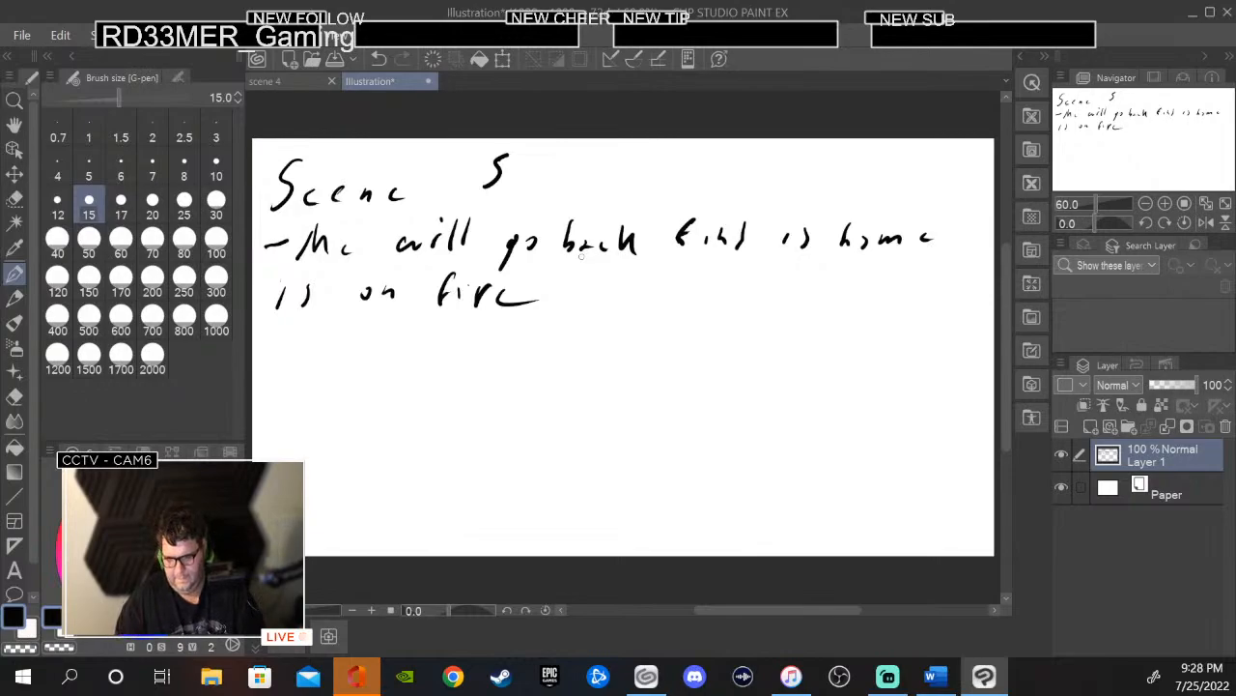
- Handwrite a second bullet "- Orcs have attacked his house" below the first Scene 5 bullet
drag(268, 344, 287, 341)
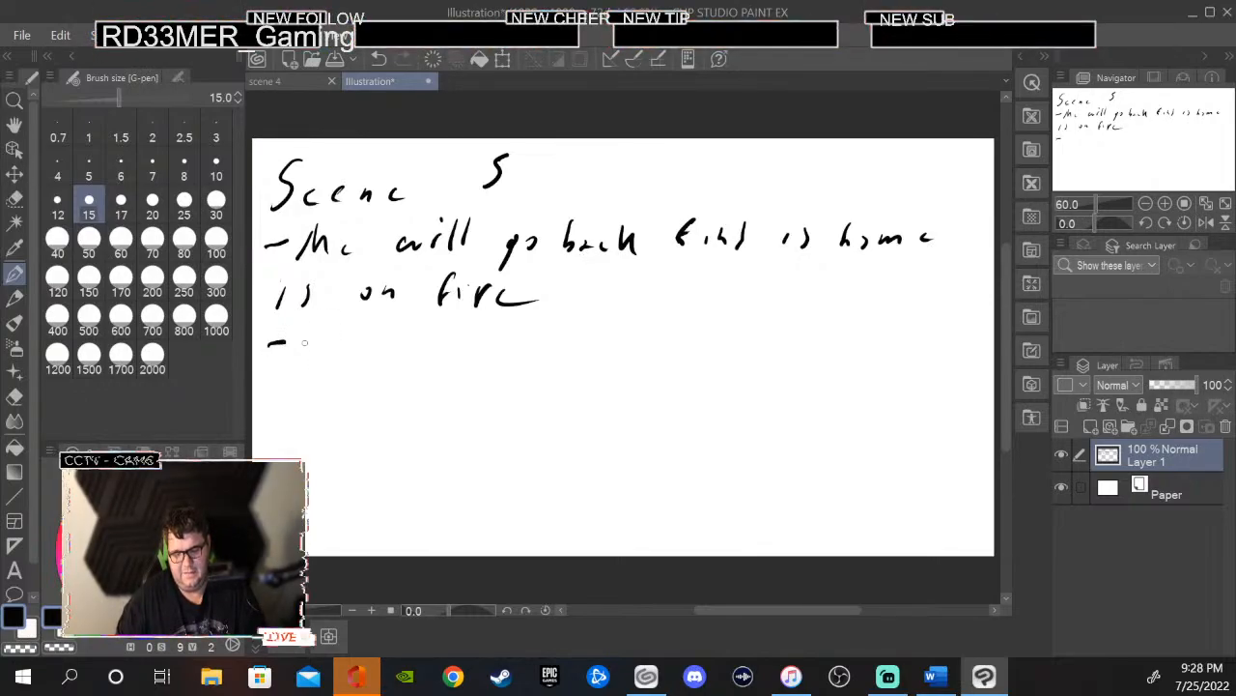
drag(311, 338, 377, 355)
drag(447, 330, 451, 356)
drag(466, 344, 560, 347)
mouse_move(574, 319)
mouse_down()
mouse_move(572, 347)
mouse_move(580, 336)
mouse_up()
drag(589, 322, 591, 350)
mouse_move(583, 334)
mouse_down()
mouse_move(600, 332)
mouse_move(608, 351)
mouse_move(691, 355)
mouse_up()
mouse_move(697, 328)
mouse_down()
mouse_move(702, 353)
mouse_move(757, 357)
mouse_up()
drag(767, 343, 776, 353)
drag(798, 338, 786, 357)
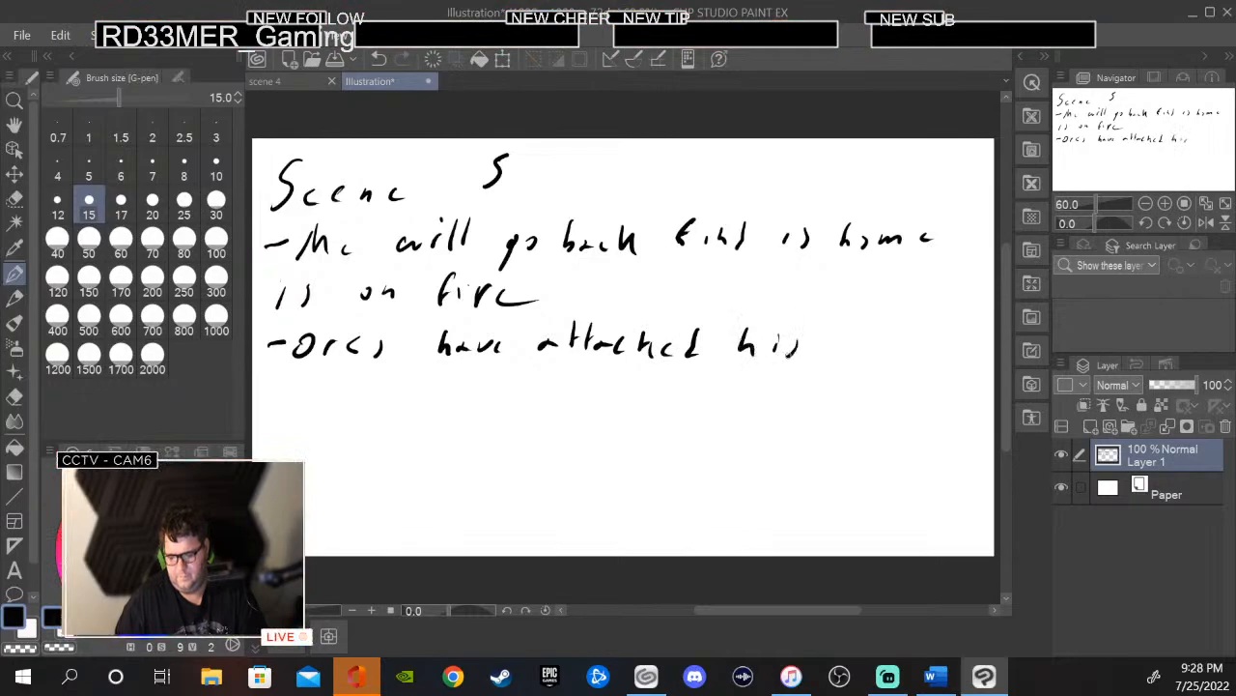
mouse_move(837, 324)
mouse_down()
mouse_move(835, 361)
mouse_move(848, 362)
mouse_up()
mouse_move(856, 346)
mouse_down()
mouse_move(861, 359)
mouse_move(923, 359)
mouse_up()
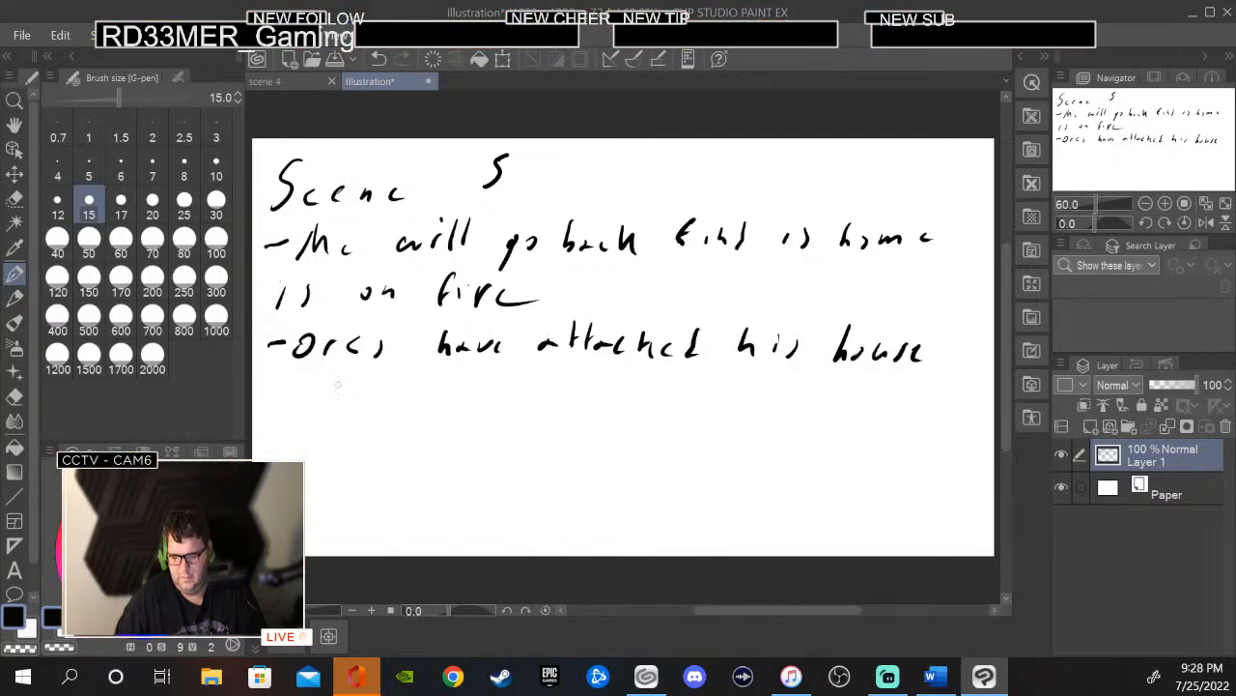
- Continue the second Scene 5 bullet with "Killed his family" on an indented line below it
mouse_move(337, 382)
mouse_down()
mouse_move(325, 413)
mouse_move(344, 387)
mouse_move(365, 411)
mouse_move(440, 411)
mouse_up()
drag(465, 380, 452, 411)
mouse_move(521, 384)
mouse_down()
mouse_move(533, 414)
mouse_move(575, 418)
mouse_up()
mouse_move(638, 384)
mouse_down()
mouse_move(628, 417)
mouse_move(660, 408)
mouse_move(669, 421)
mouse_move(729, 429)
mouse_up()
drag(736, 414, 720, 450)
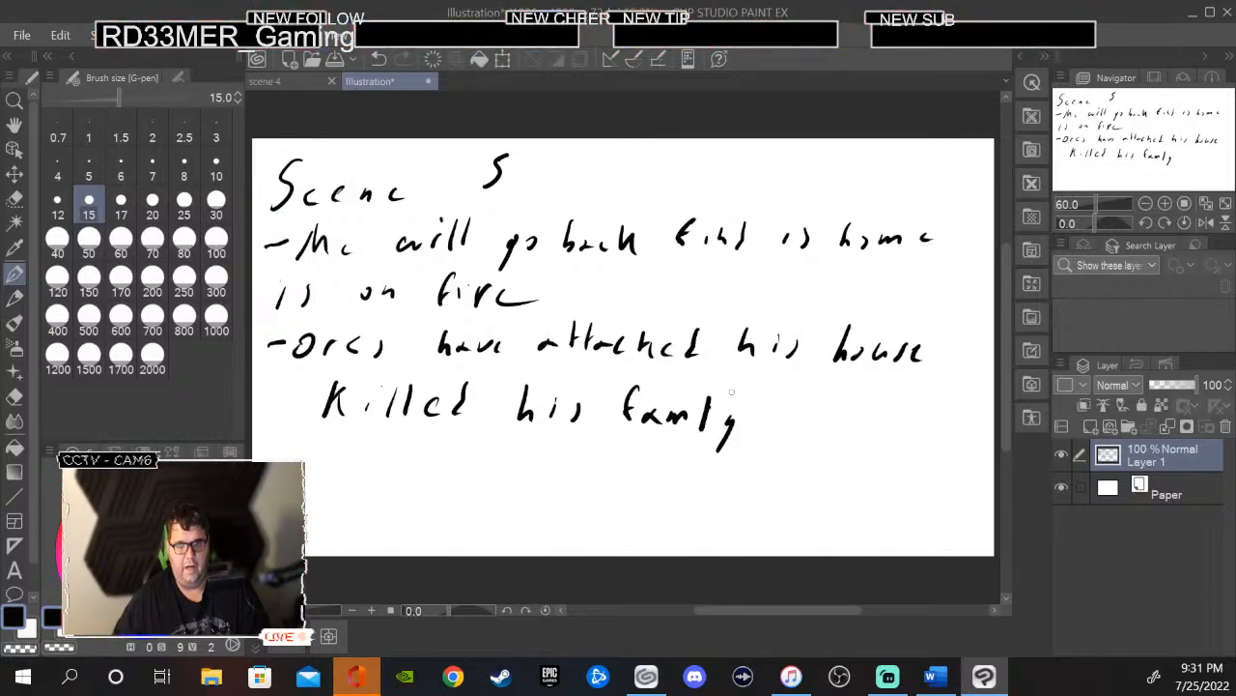
- Save the Scene 5 notes canvas as "scene 5" in Clip Studio format in the scenes folder
click(21, 34)
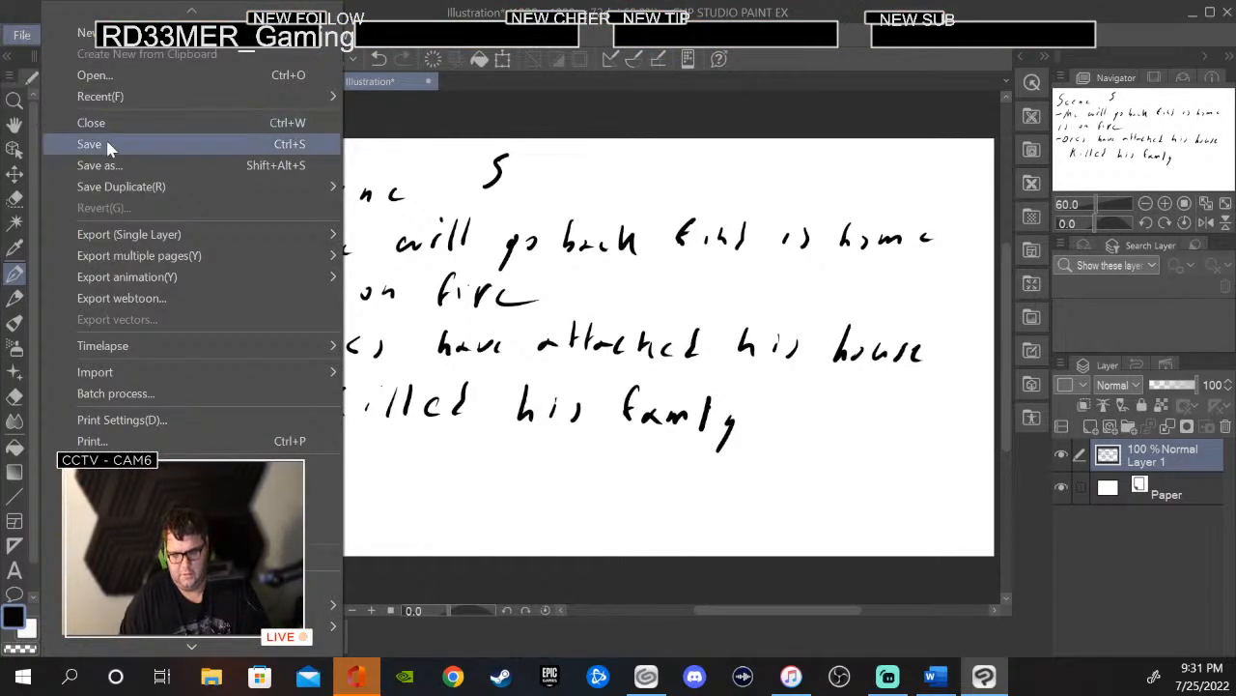
click(106, 165)
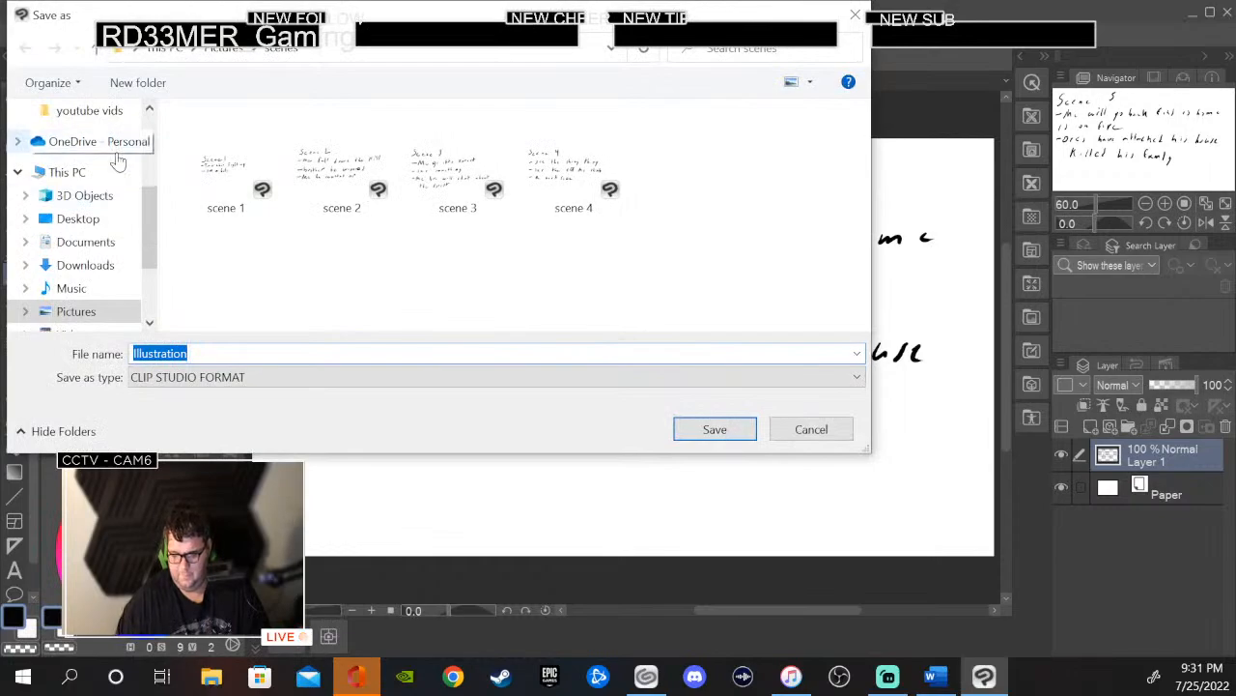
text(sce)
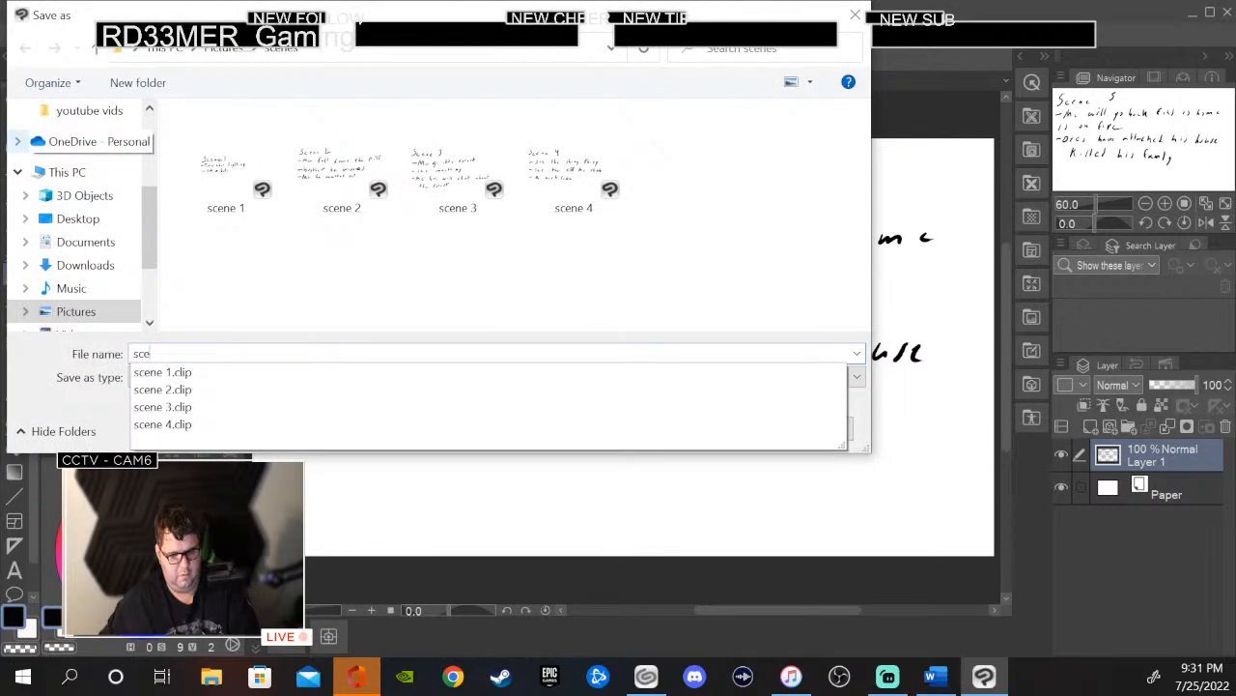
text(ne 5)
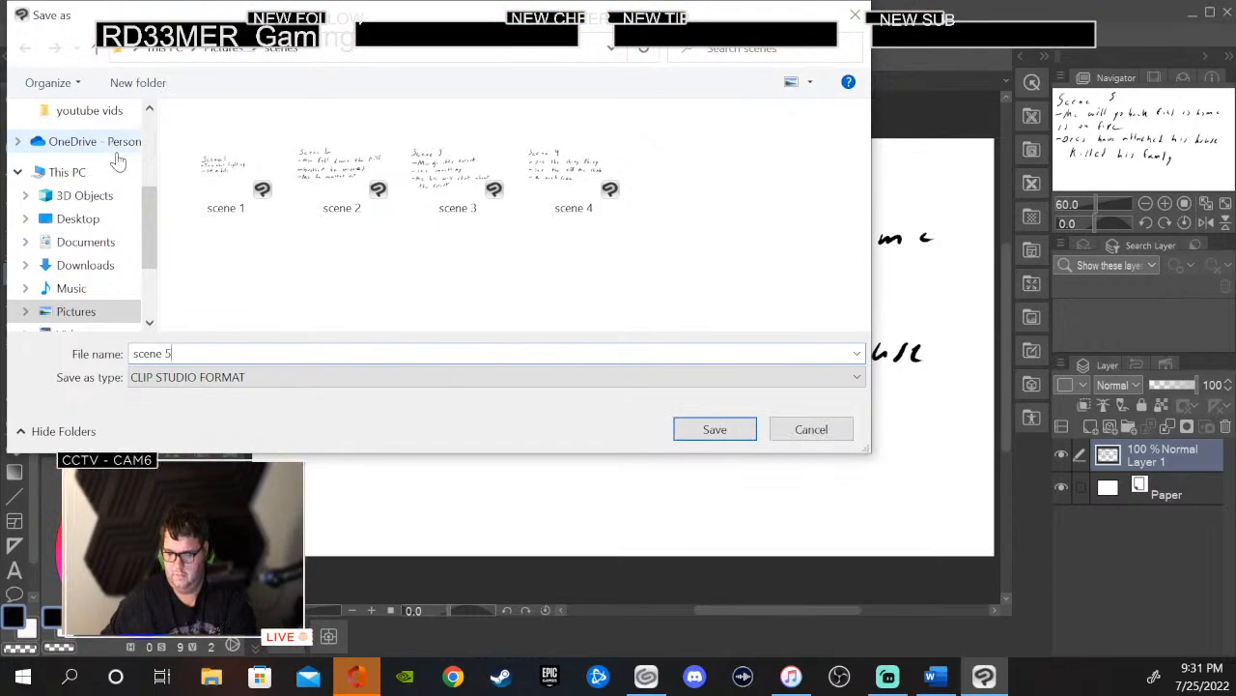
key(Return)
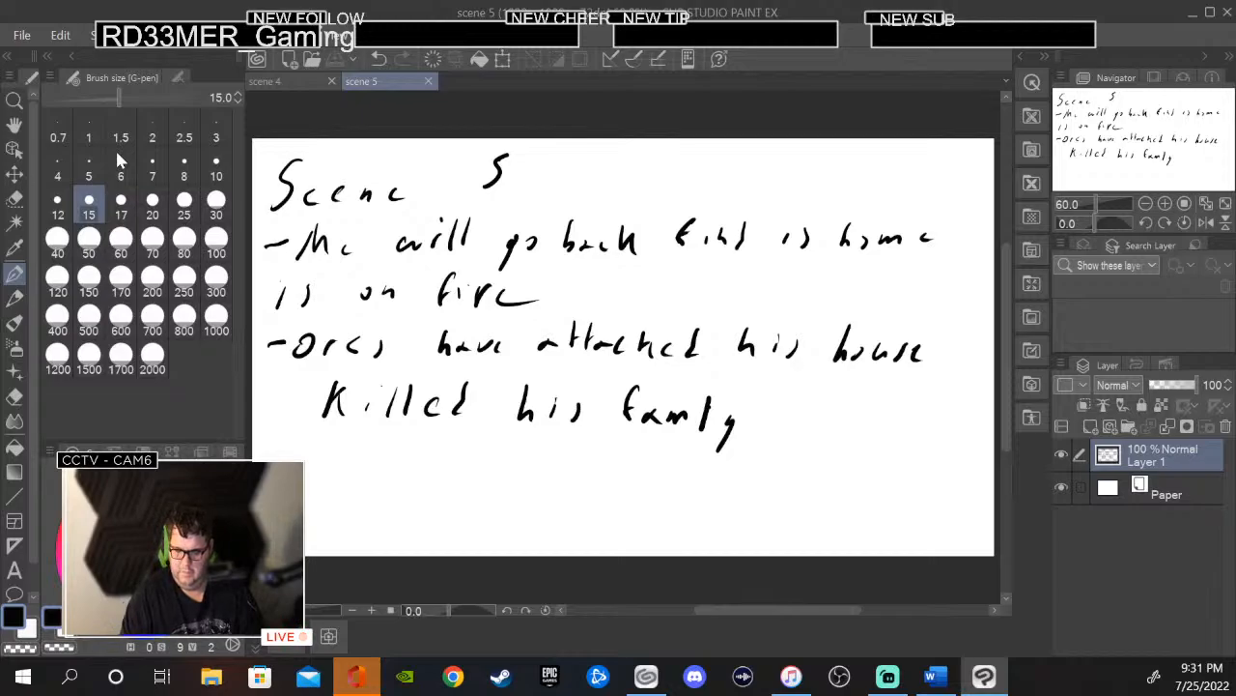
- Create another blank canvas with the default settings for the scene following Scene 5
click(21, 35)
click(87, 32)
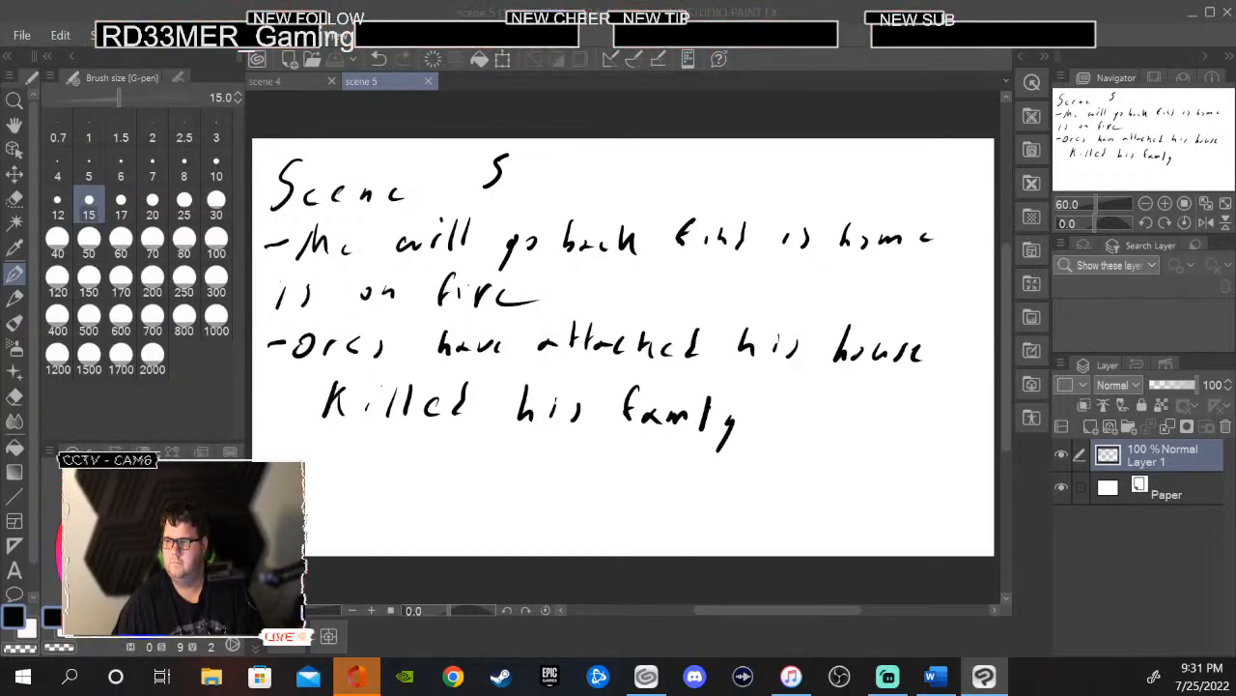
key(Return)
- Handwrite the title "Scene 6" across the top of the new canvas
mouse_move(290, 152)
mouse_down()
mouse_move(252, 194)
mouse_move(335, 177)
mouse_up()
drag(344, 180, 377, 173)
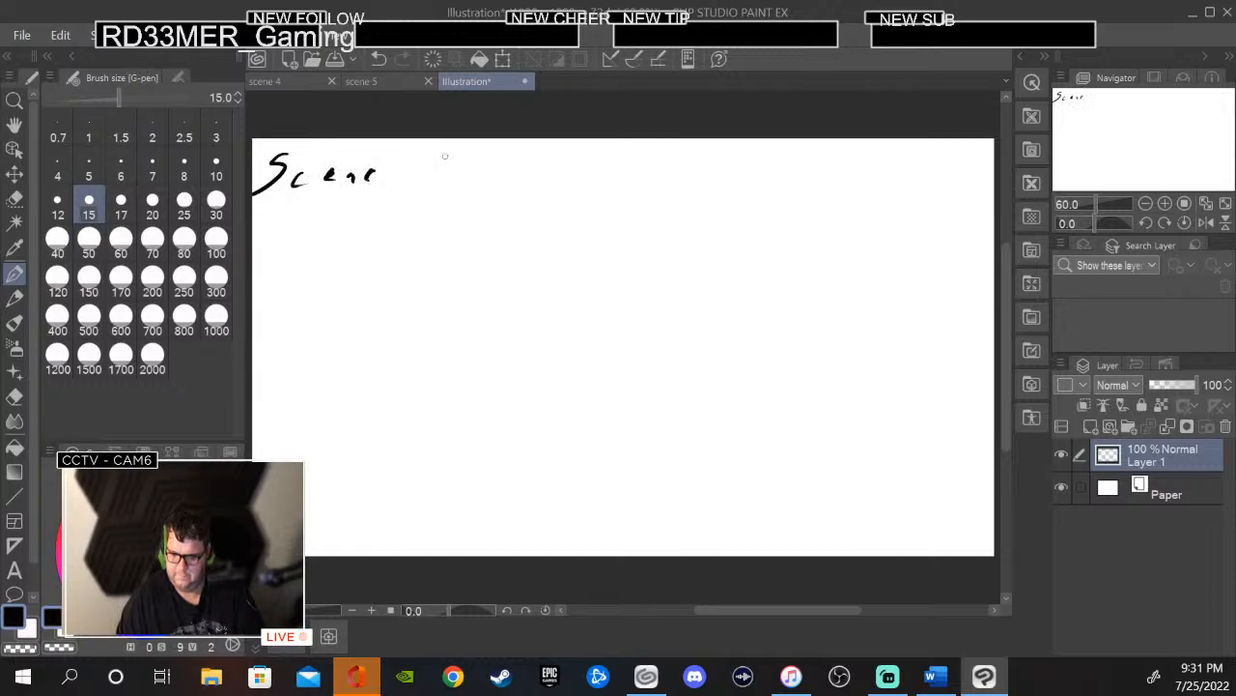
drag(444, 155, 434, 171)
- Handwrite the first line of the opening Scene 6 bullet, "- see that mom and bro are", beneath the title
drag(265, 258, 286, 251)
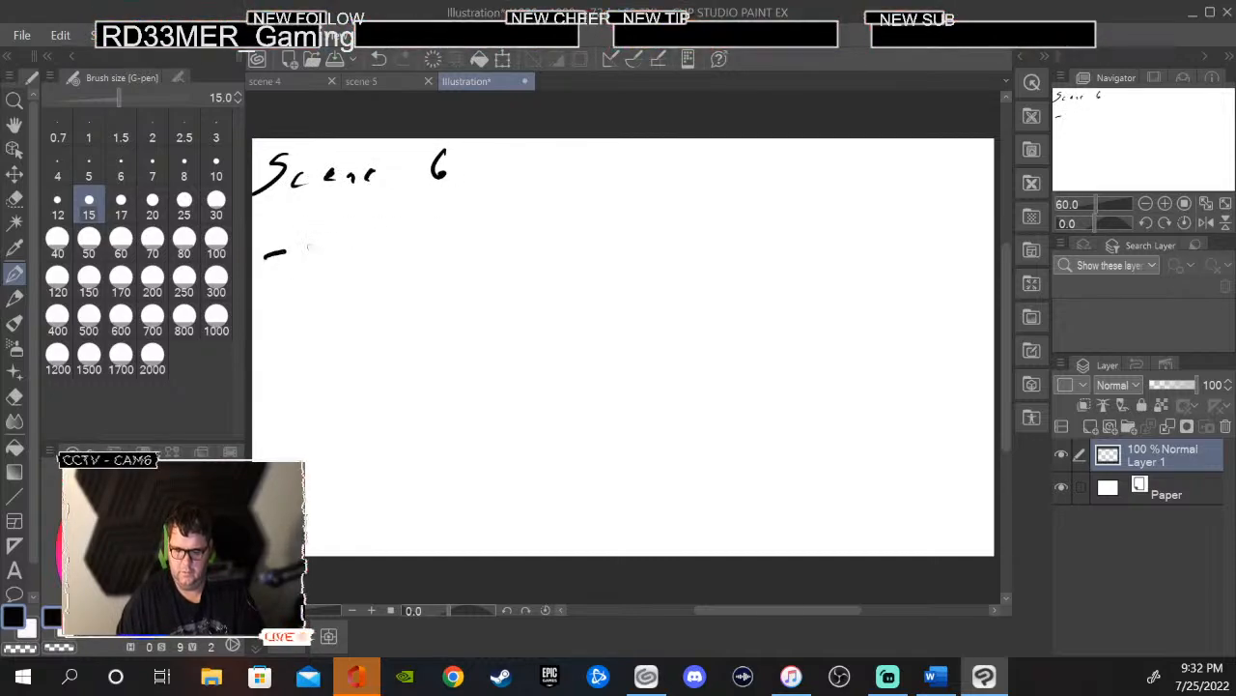
mouse_move(316, 241)
mouse_down()
mouse_move(306, 257)
mouse_move(354, 253)
mouse_up()
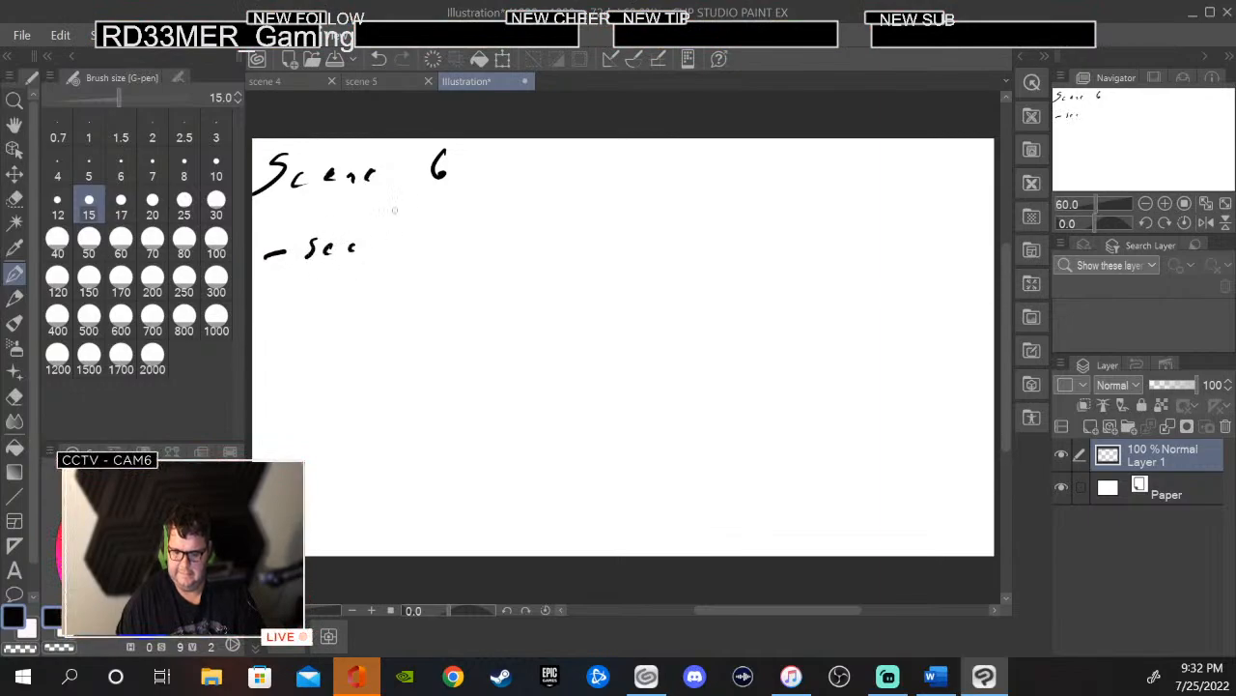
mouse_move(418, 225)
mouse_down()
mouse_move(410, 256)
mouse_move(433, 233)
mouse_up()
mouse_move(435, 221)
mouse_down()
mouse_move(428, 255)
mouse_move(451, 255)
mouse_up()
drag(483, 213, 473, 245)
mouse_move(471, 242)
mouse_down()
mouse_move(487, 237)
mouse_move(515, 263)
mouse_move(523, 233)
mouse_move(537, 255)
mouse_move(558, 253)
mouse_up()
mouse_move(566, 253)
mouse_down()
mouse_move(576, 237)
mouse_move(585, 253)
mouse_up()
mouse_move(585, 241)
mouse_down()
mouse_move(599, 253)
mouse_move(646, 231)
mouse_move(651, 243)
mouse_up()
drag(666, 216, 662, 247)
mouse_move(709, 210)
mouse_down()
mouse_move(701, 248)
mouse_move(716, 245)
mouse_up()
mouse_move(722, 247)
mouse_down()
mouse_move(734, 230)
mouse_move(740, 249)
mouse_move(787, 232)
mouse_move(788, 250)
mouse_up()
mouse_move(796, 246)
mouse_down()
mouse_move(825, 232)
mouse_move(858, 245)
mouse_up()
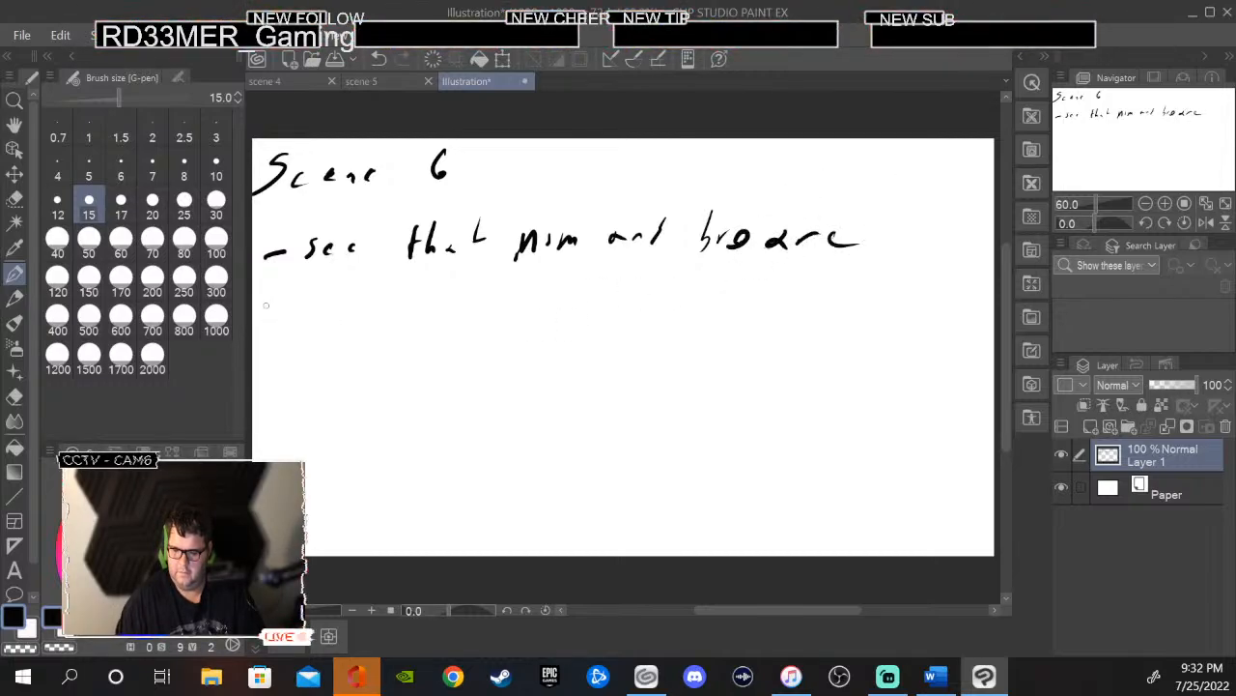
- Continue the first Scene 6 bullet on a second line with "dead father still fighting"
mouse_move(276, 288)
mouse_down()
mouse_move(280, 313)
mouse_move(382, 314)
mouse_up()
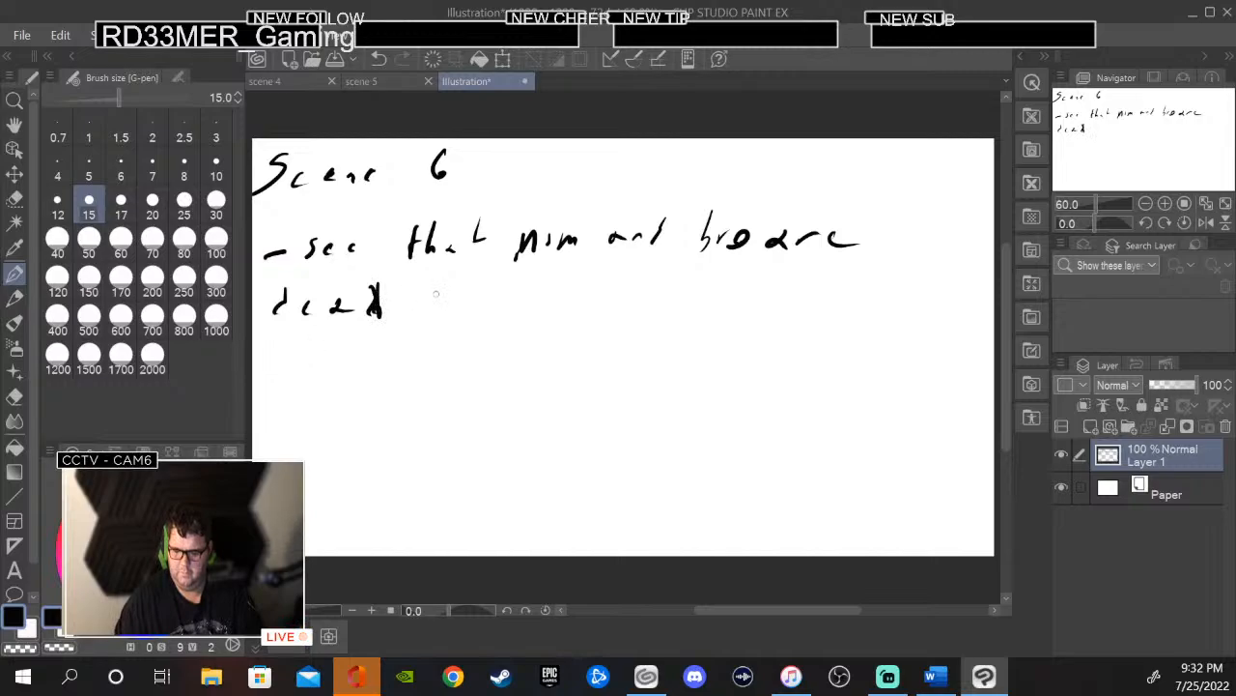
mouse_move(451, 279)
mouse_down()
mouse_move(439, 310)
mouse_move(448, 295)
mouse_move(488, 307)
mouse_move(501, 294)
mouse_up()
mouse_move(504, 278)
mouse_down()
mouse_move(503, 309)
mouse_move(514, 309)
mouse_up()
mouse_move(529, 298)
mouse_down()
mouse_move(630, 300)
mouse_move(664, 272)
mouse_move(682, 276)
mouse_move(675, 283)
mouse_move(703, 301)
mouse_up()
mouse_move(758, 271)
mouse_down()
mouse_move(744, 303)
mouse_move(785, 279)
mouse_move(785, 319)
mouse_up()
mouse_move(809, 273)
mouse_down()
mouse_move(811, 301)
mouse_move(828, 290)
mouse_up()
drag(835, 286, 854, 314)
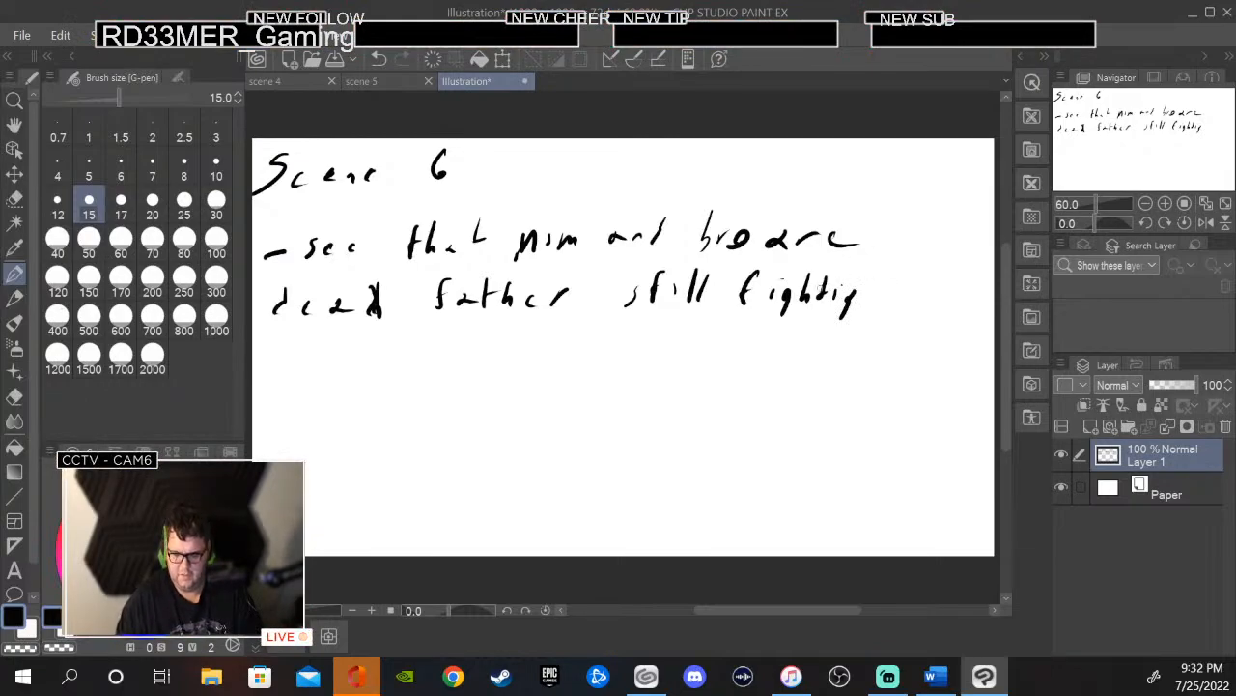
- Erase the misspelled end of "fighting" with the hard eraser and rewrite it as "ng" with the G-pen
click(13, 398)
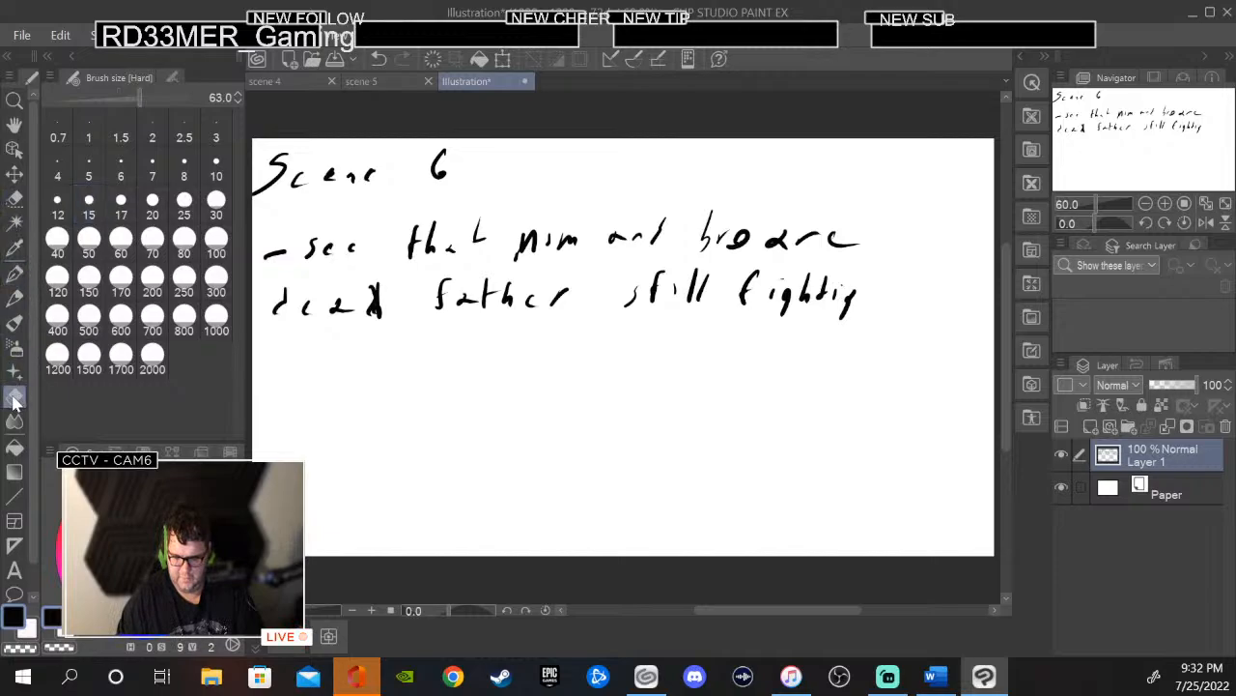
mouse_move(850, 290)
mouse_down()
mouse_move(842, 312)
mouse_move(859, 300)
mouse_up()
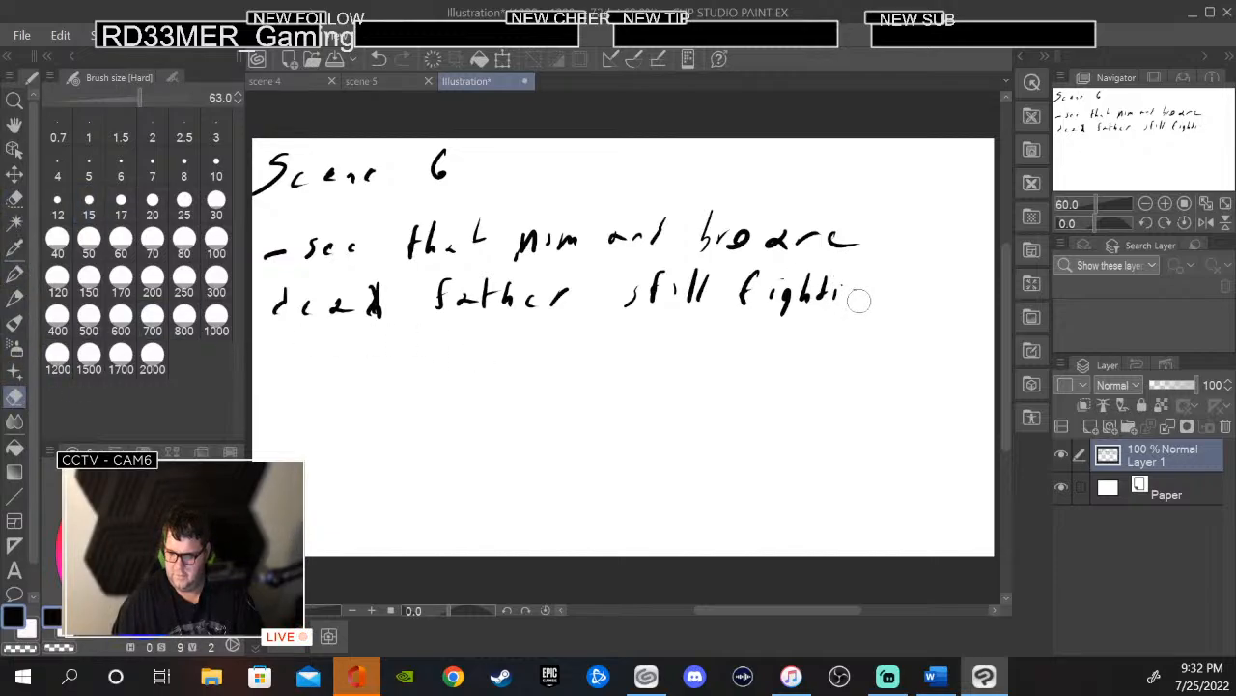
click(14, 277)
mouse_move(849, 290)
mouse_down()
mouse_move(875, 299)
mouse_move(868, 319)
mouse_up()
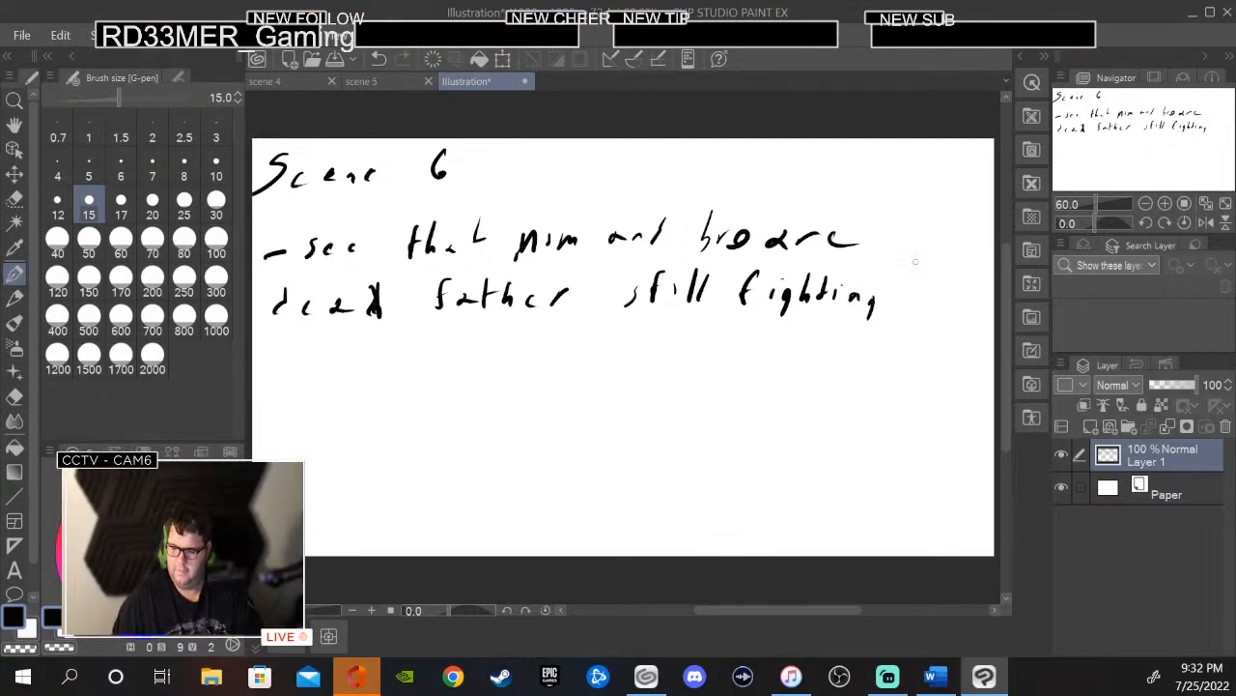
- Erase the smudged last letter of "dead" and rewrite a clean "d" with the G-pen
click(14, 396)
mouse_move(386, 287)
mouse_down()
mouse_move(367, 304)
mouse_move(381, 306)
mouse_up()
key(p)
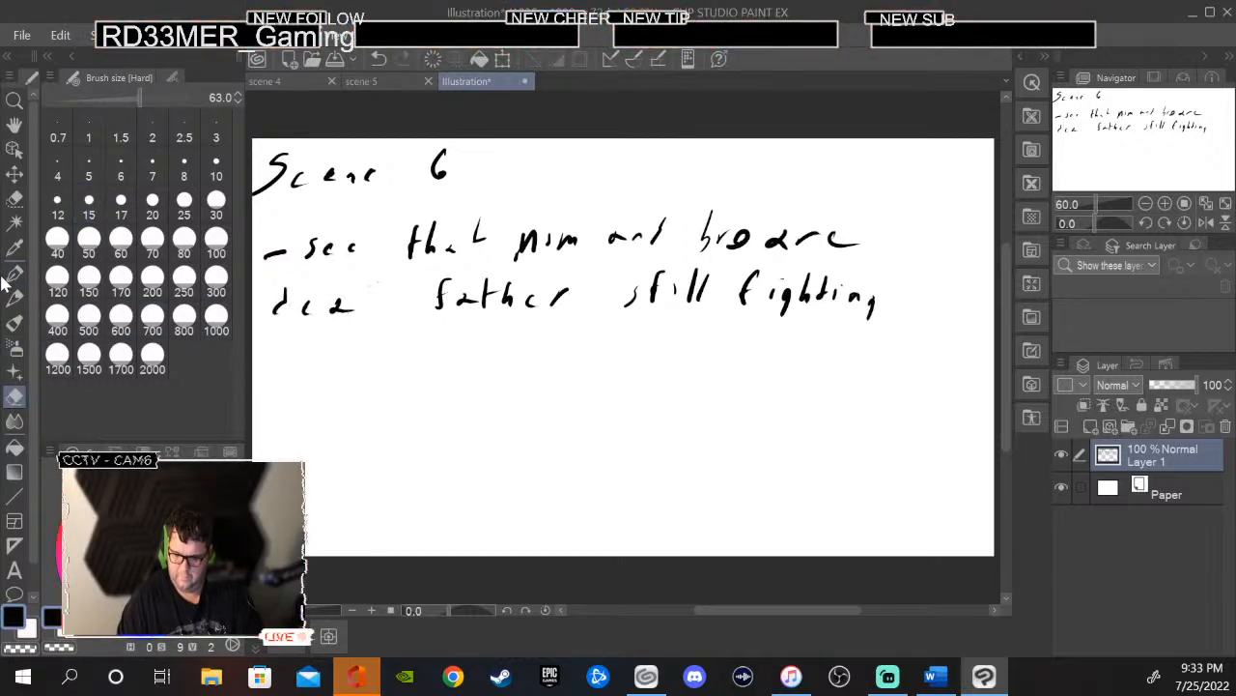
drag(373, 290, 367, 311)
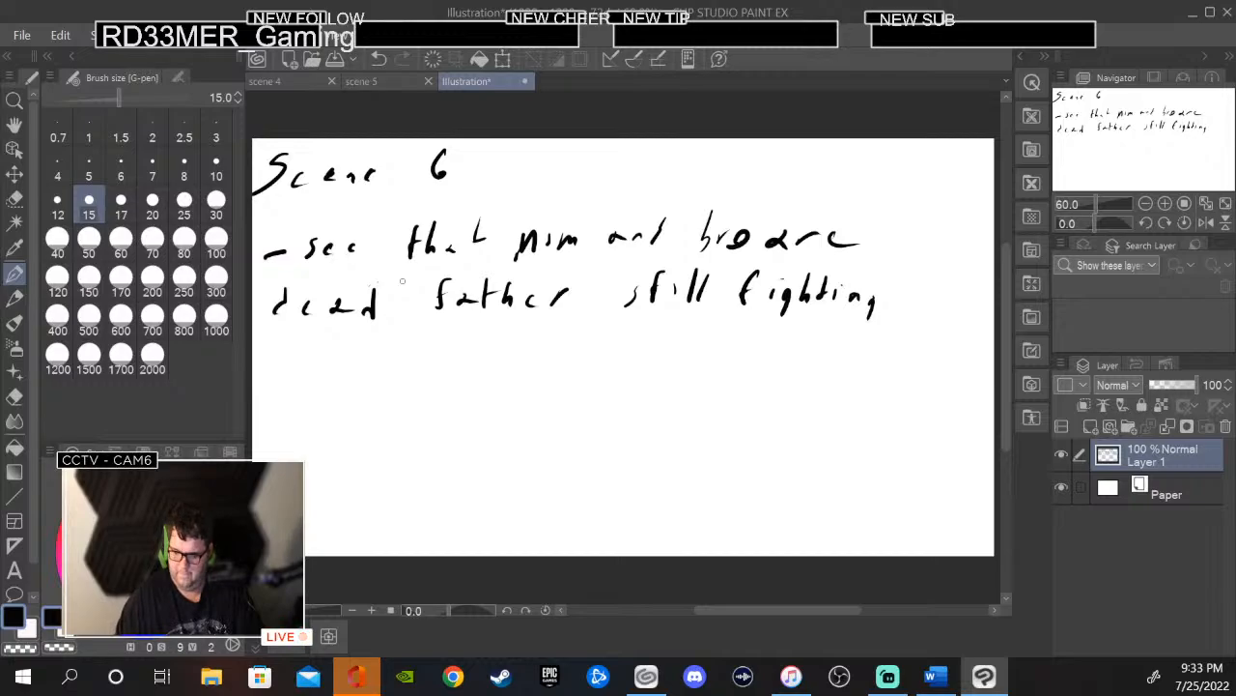
- Erase the word "still" before "fighting" and rewrite it more legibly with the G-pen
click(15, 396)
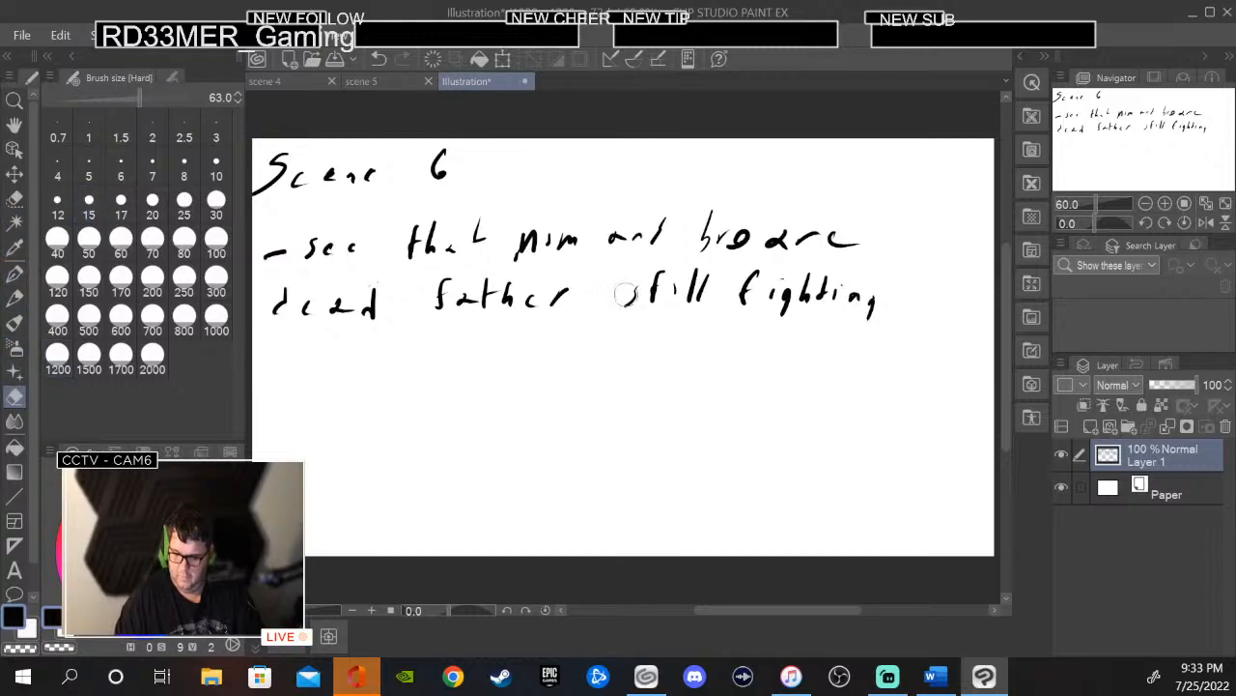
mouse_move(626, 295)
mouse_down()
mouse_move(682, 279)
mouse_move(687, 293)
mouse_up()
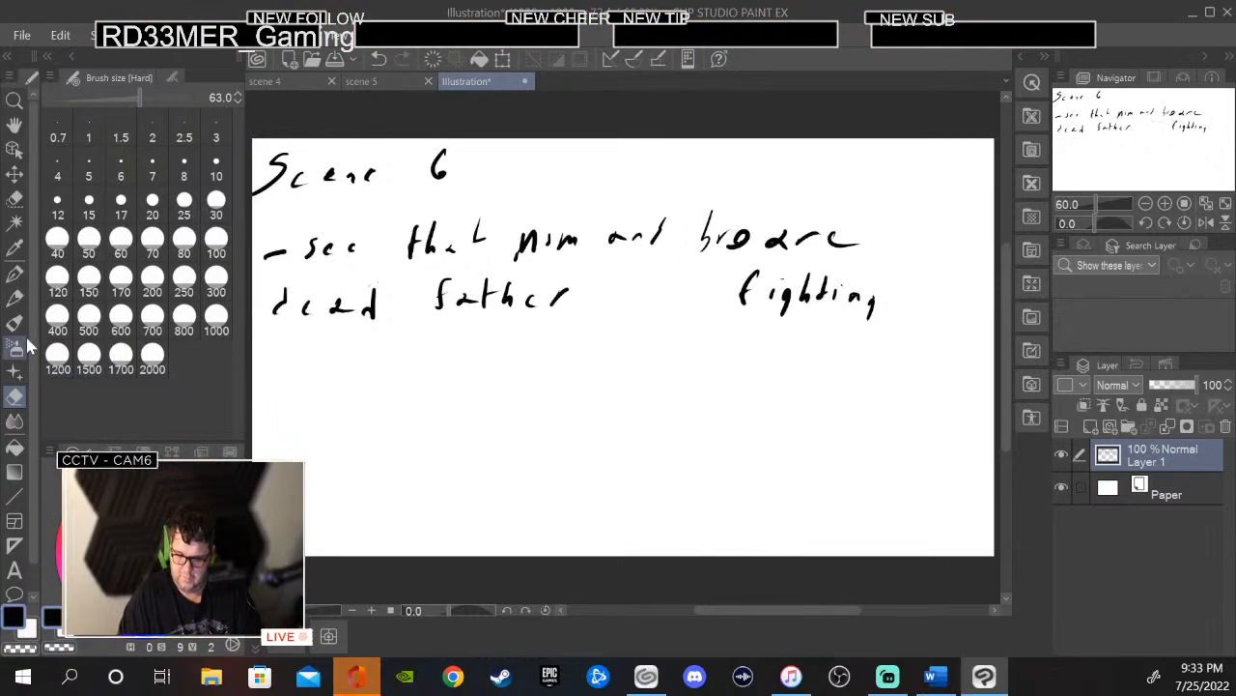
click(14, 273)
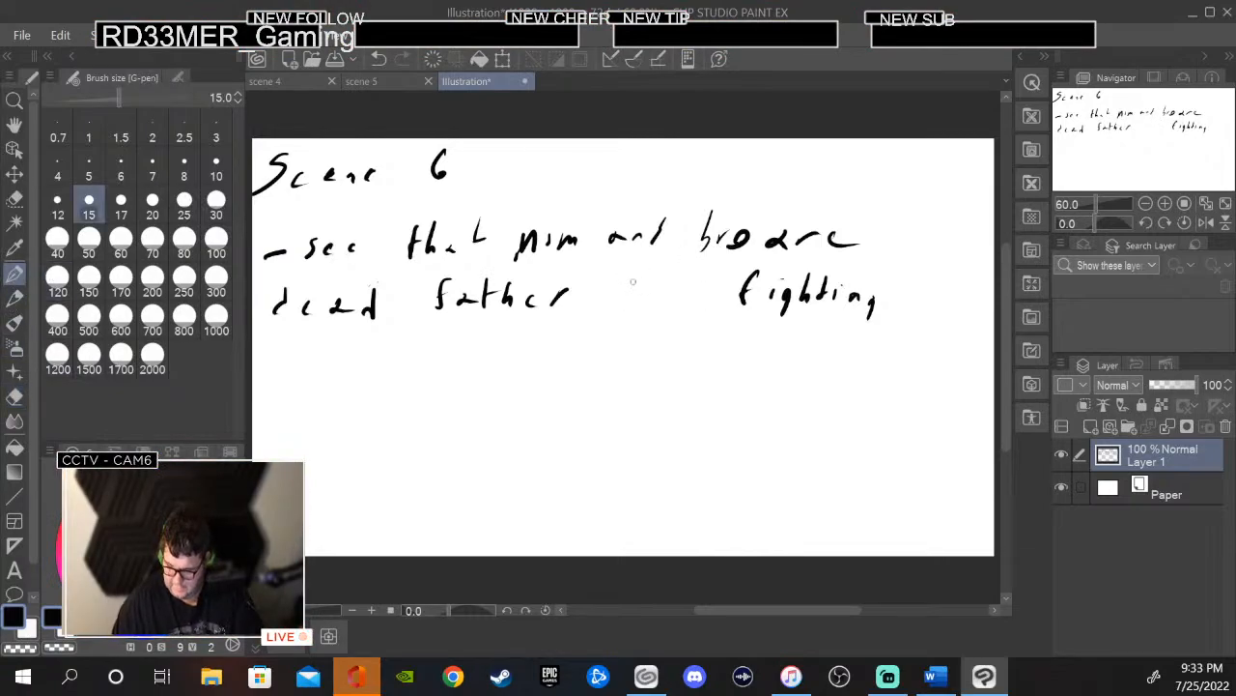
mouse_move(633, 281)
mouse_down()
mouse_move(612, 303)
mouse_move(643, 305)
mouse_move(663, 288)
mouse_move(661, 307)
mouse_move(685, 307)
mouse_up()
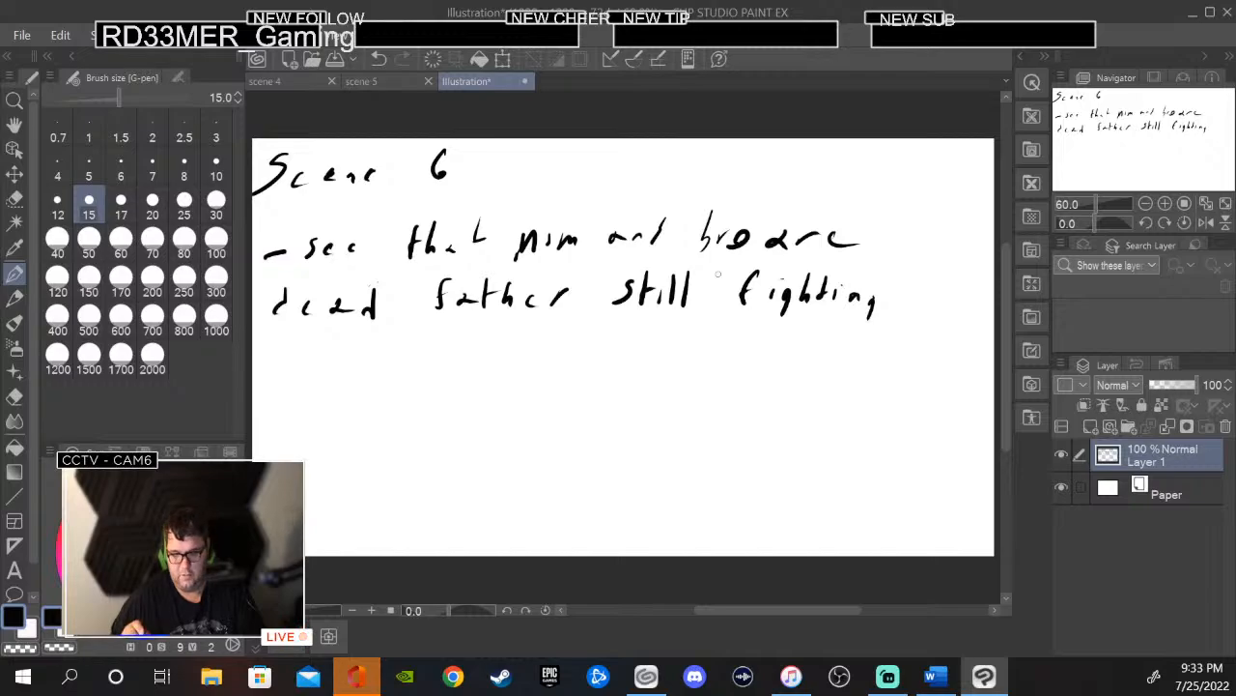
- Erase the badly written word between "that" and "and" and rewrite it as "mom"
click(14, 396)
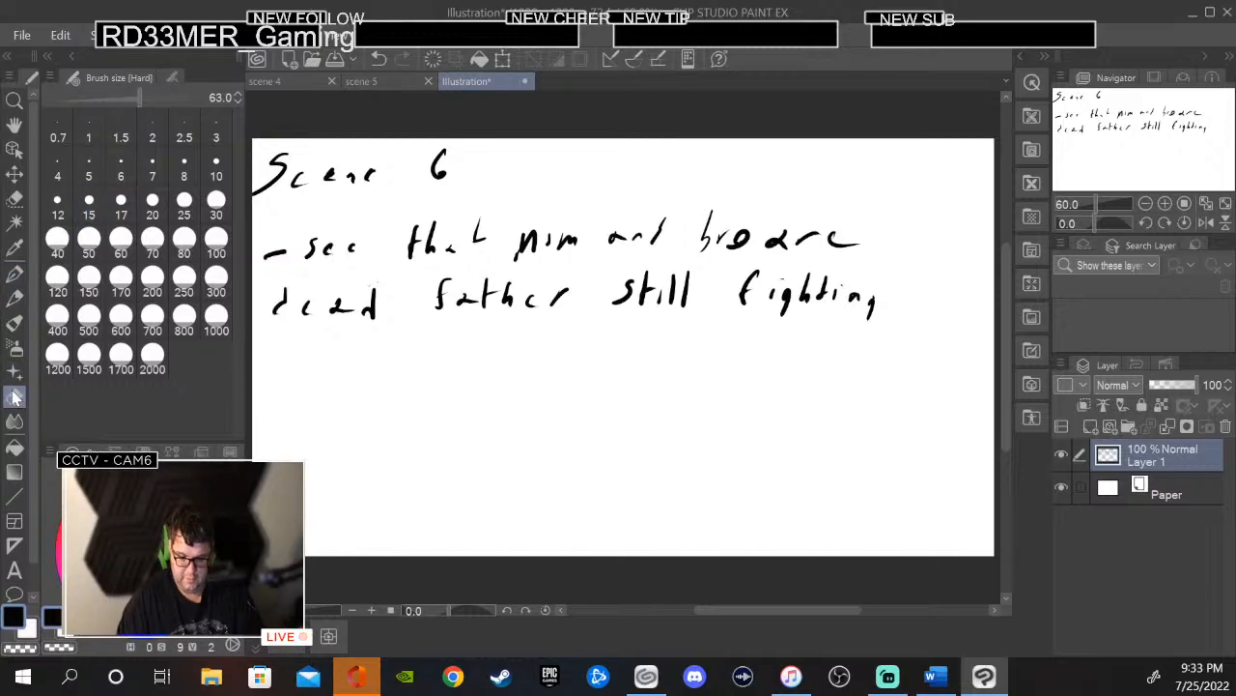
mouse_move(543, 247)
mouse_down()
mouse_move(526, 241)
mouse_move(560, 242)
mouse_move(536, 232)
mouse_up()
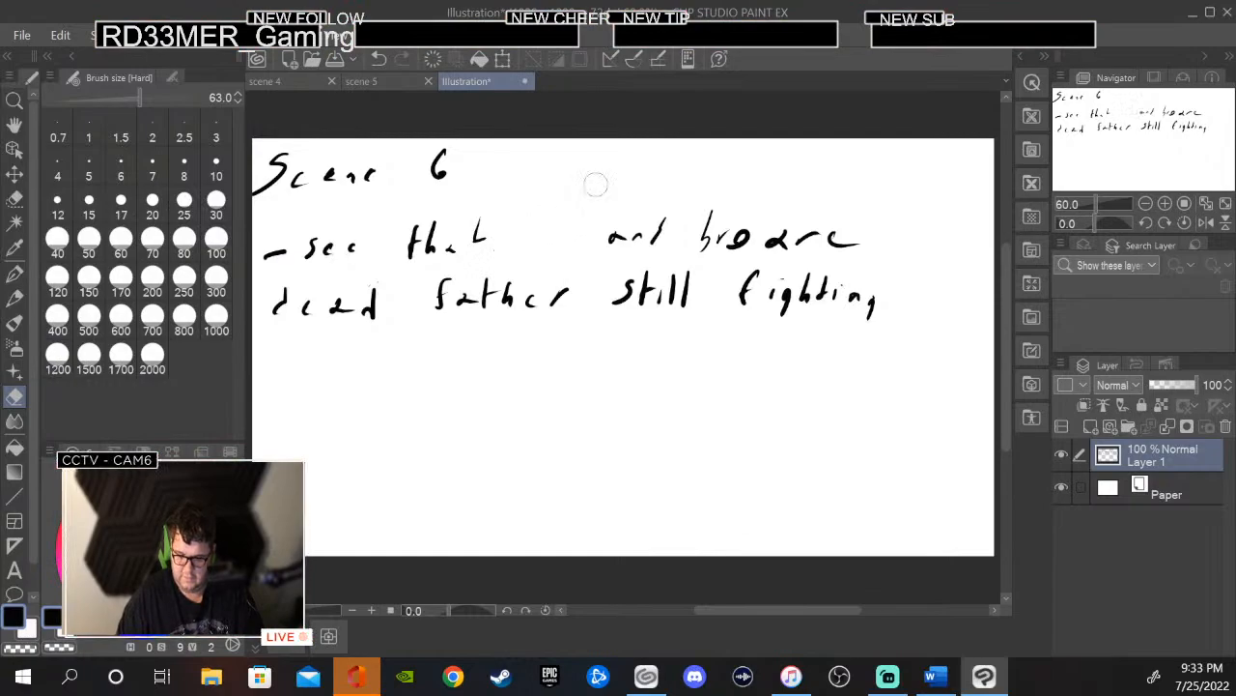
key(p)
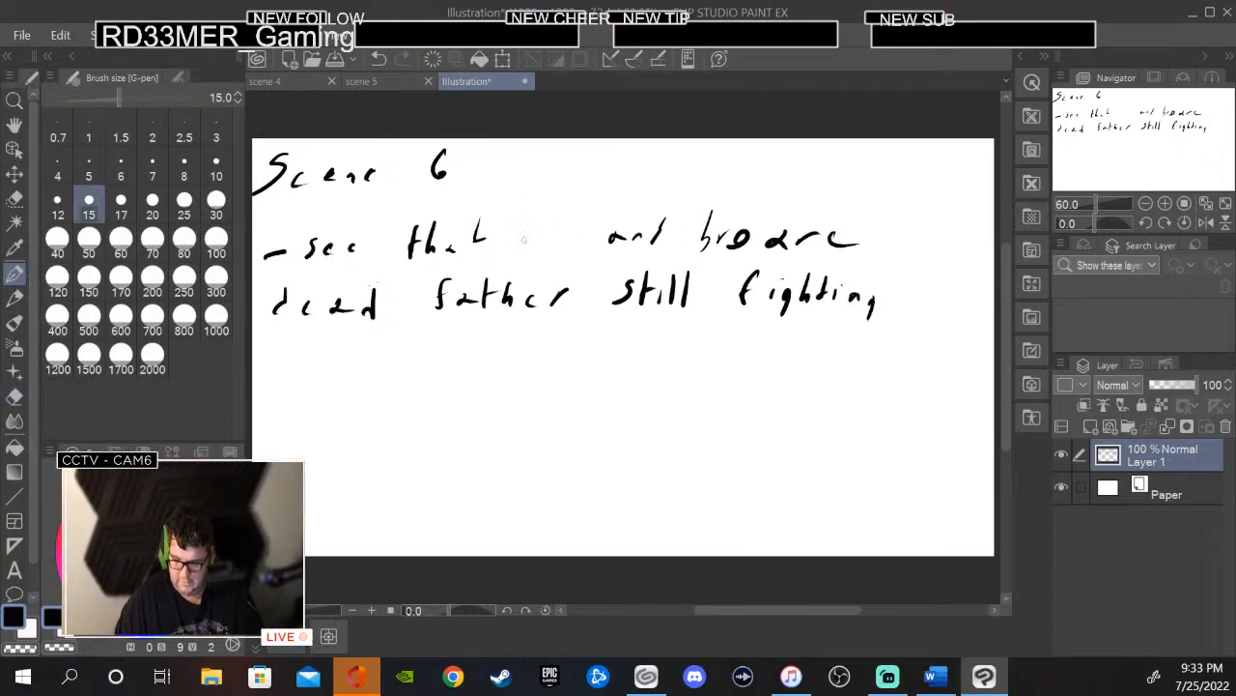
drag(506, 249, 571, 246)
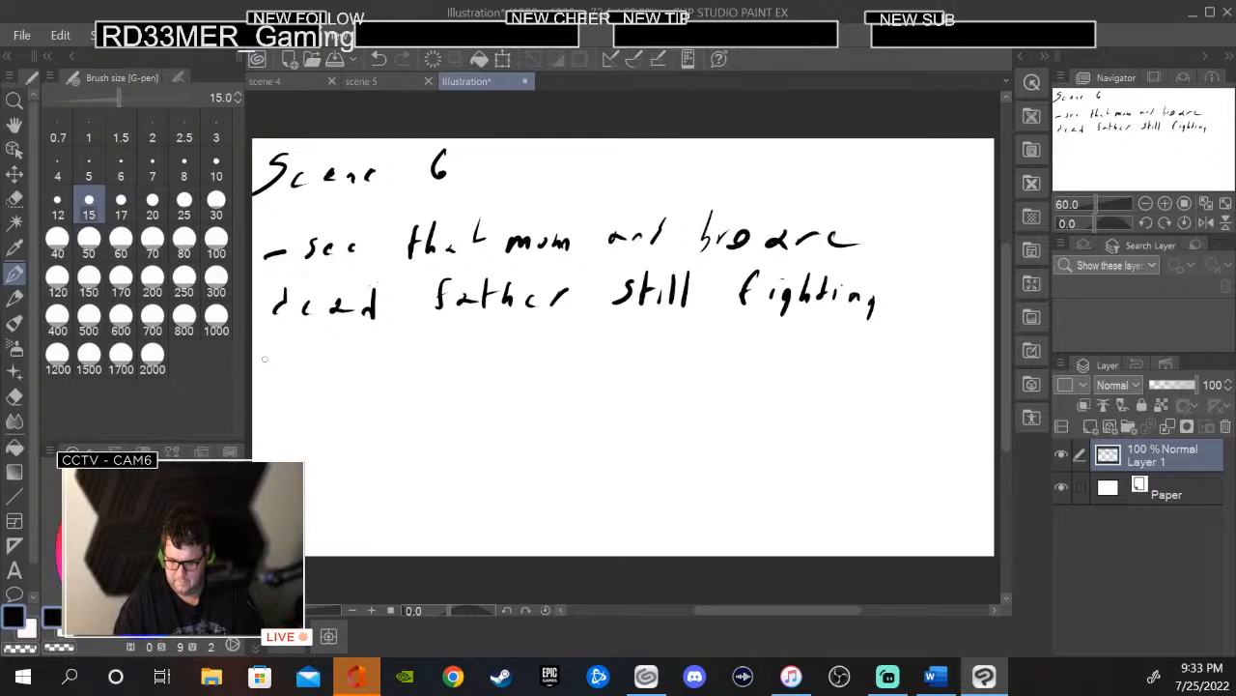
- Handwrite a second Scene 6 bullet "- see that the orc did not come alone" over two lines below the first
drag(263, 358, 432, 370)
drag(444, 342, 440, 369)
drag(435, 357, 482, 377)
mouse_move(499, 355)
mouse_down()
mouse_move(511, 363)
mouse_move(504, 375)
mouse_move(579, 357)
mouse_move(676, 375)
mouse_up()
mouse_move(688, 342)
mouse_down()
mouse_move(686, 375)
mouse_move(709, 361)
mouse_move(711, 375)
mouse_up()
mouse_move(724, 342)
mouse_down()
mouse_move(722, 375)
mouse_move(788, 364)
mouse_up()
mouse_move(802, 346)
mouse_down()
mouse_move(800, 373)
mouse_move(817, 358)
mouse_move(850, 375)
mouse_move(914, 373)
mouse_up()
mouse_move(363, 396)
mouse_down()
mouse_move(353, 406)
mouse_move(371, 412)
mouse_move(460, 414)
mouse_up()
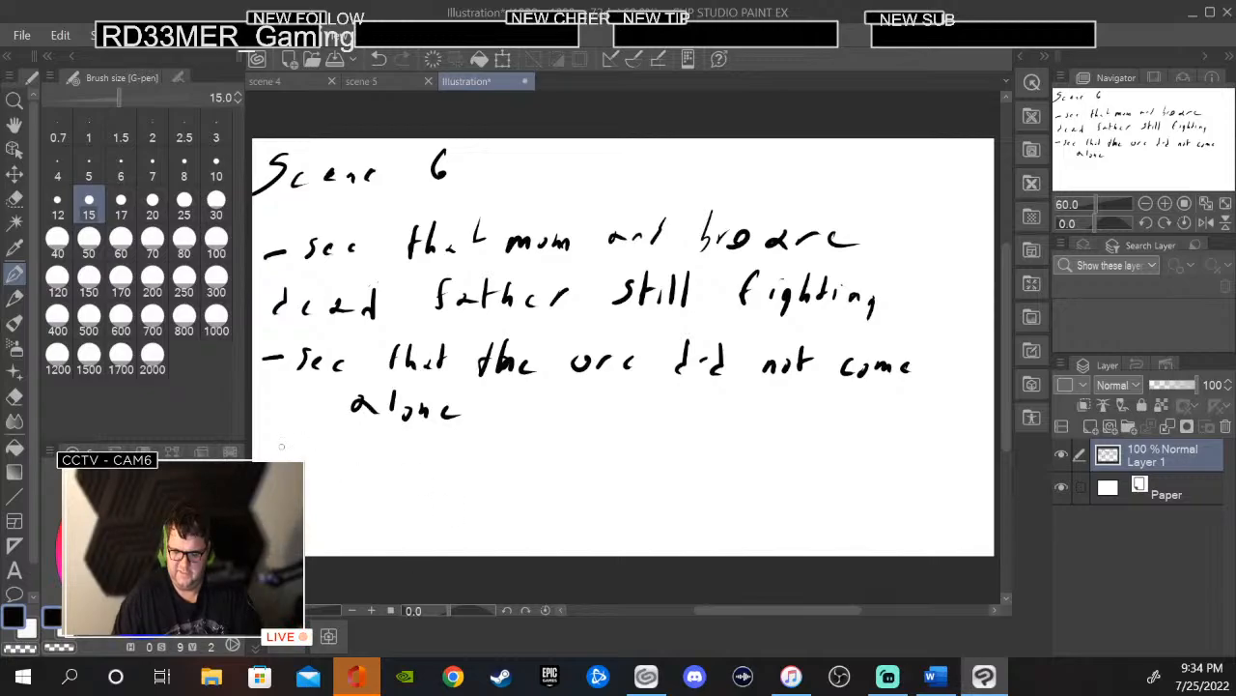
- Handwrite a third Scene 6 bullet "- battle scores, blood, few orcs" below the second with the G-pen
drag(266, 465, 282, 464)
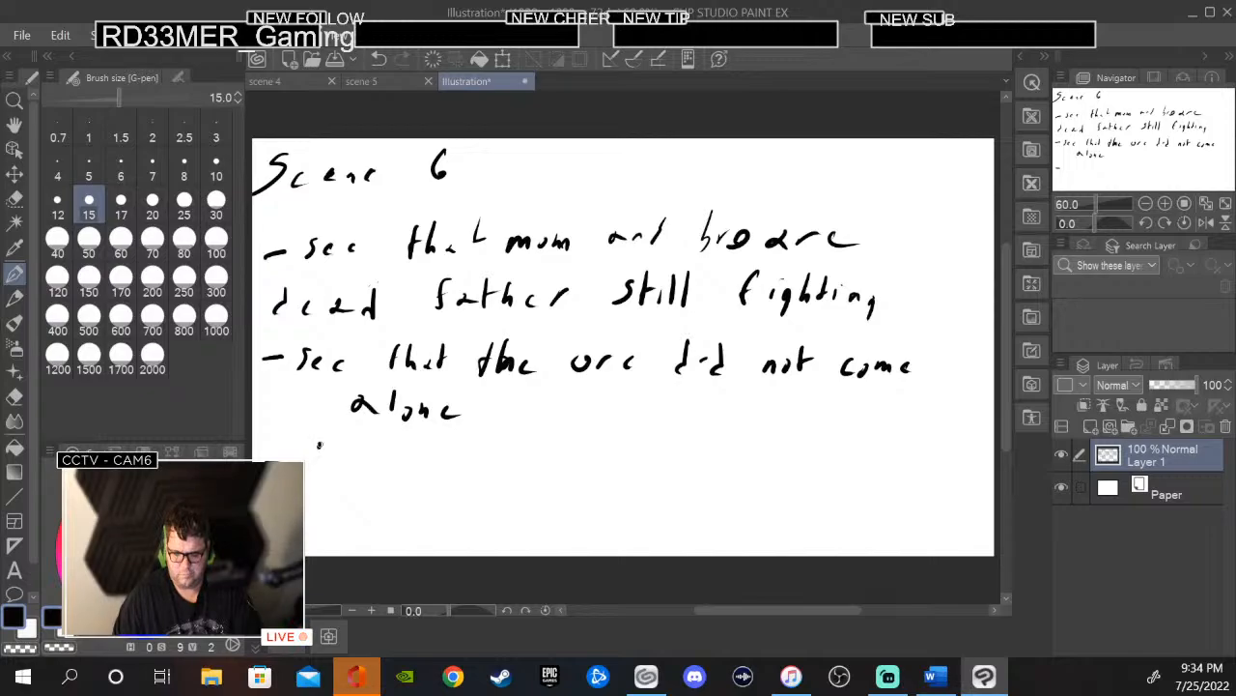
mouse_move(319, 450)
mouse_down()
mouse_move(311, 481)
mouse_move(346, 464)
mouse_move(351, 474)
mouse_up()
mouse_move(366, 448)
mouse_down()
mouse_move(472, 477)
mouse_move(505, 481)
mouse_up()
drag(514, 467, 537, 475)
drag(543, 466, 591, 479)
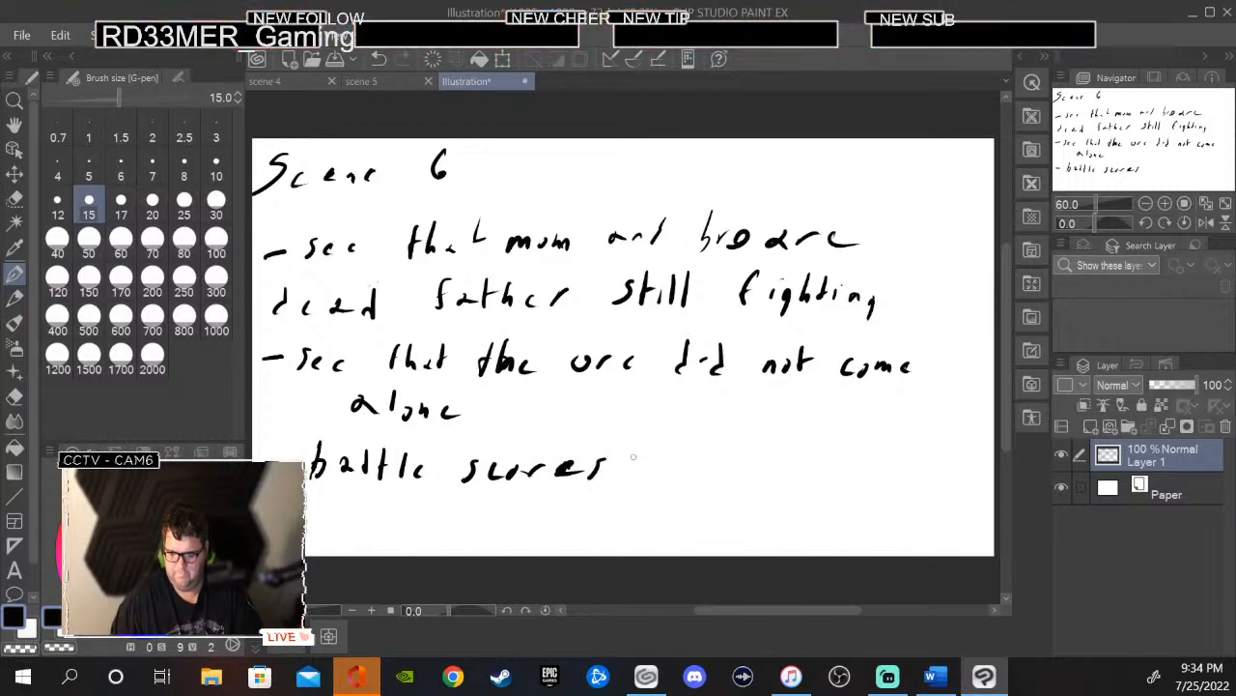
drag(623, 470, 616, 494)
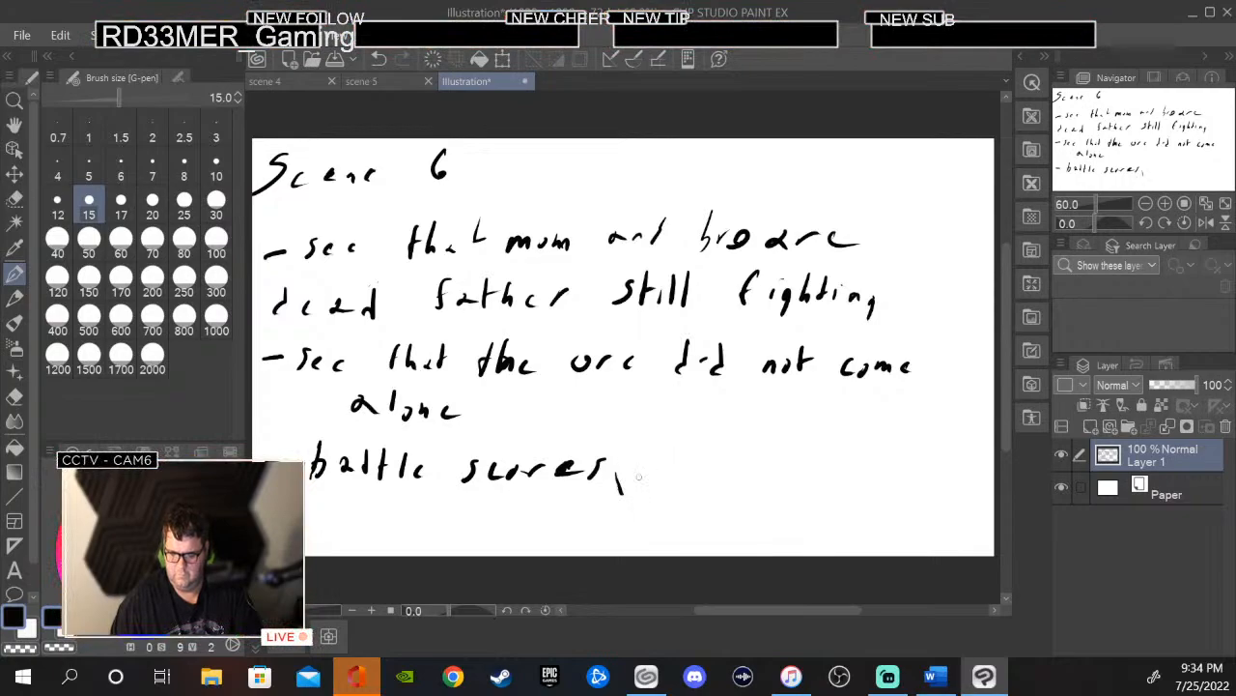
mouse_move(653, 452)
mouse_down()
mouse_move(661, 483)
mouse_move(728, 478)
mouse_move(776, 493)
mouse_up()
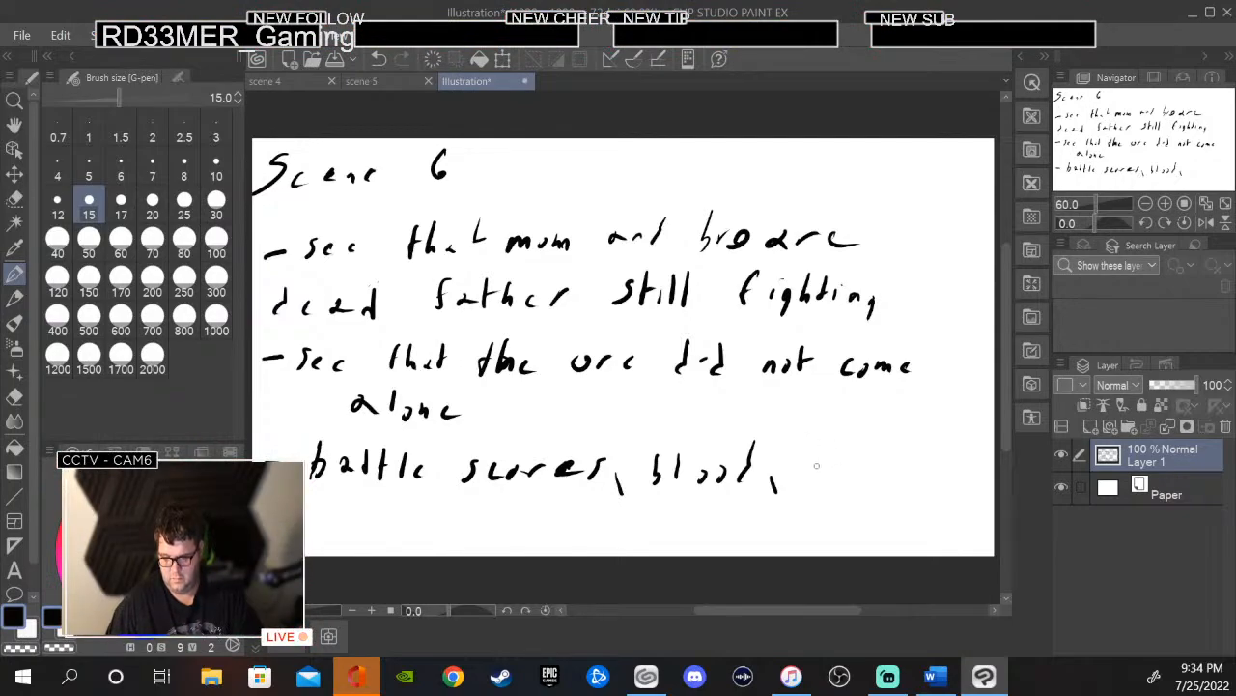
mouse_move(818, 454)
mouse_down()
mouse_move(821, 469)
mouse_move(875, 466)
mouse_up()
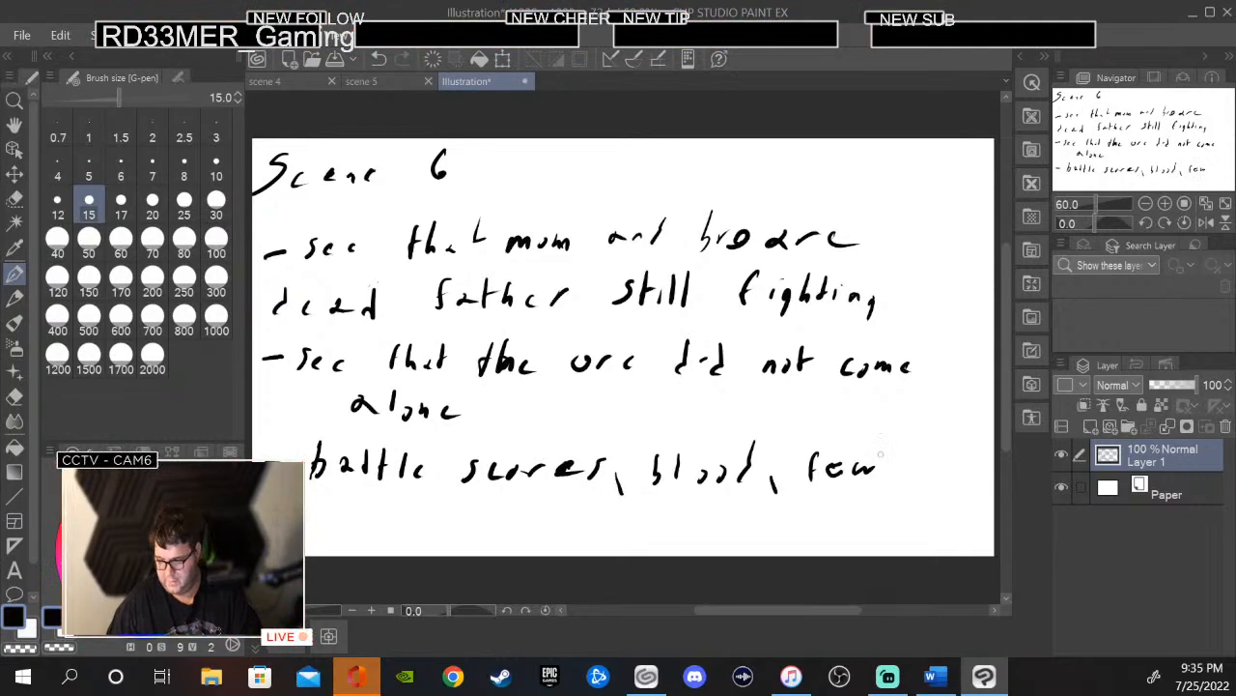
drag(913, 465, 954, 475)
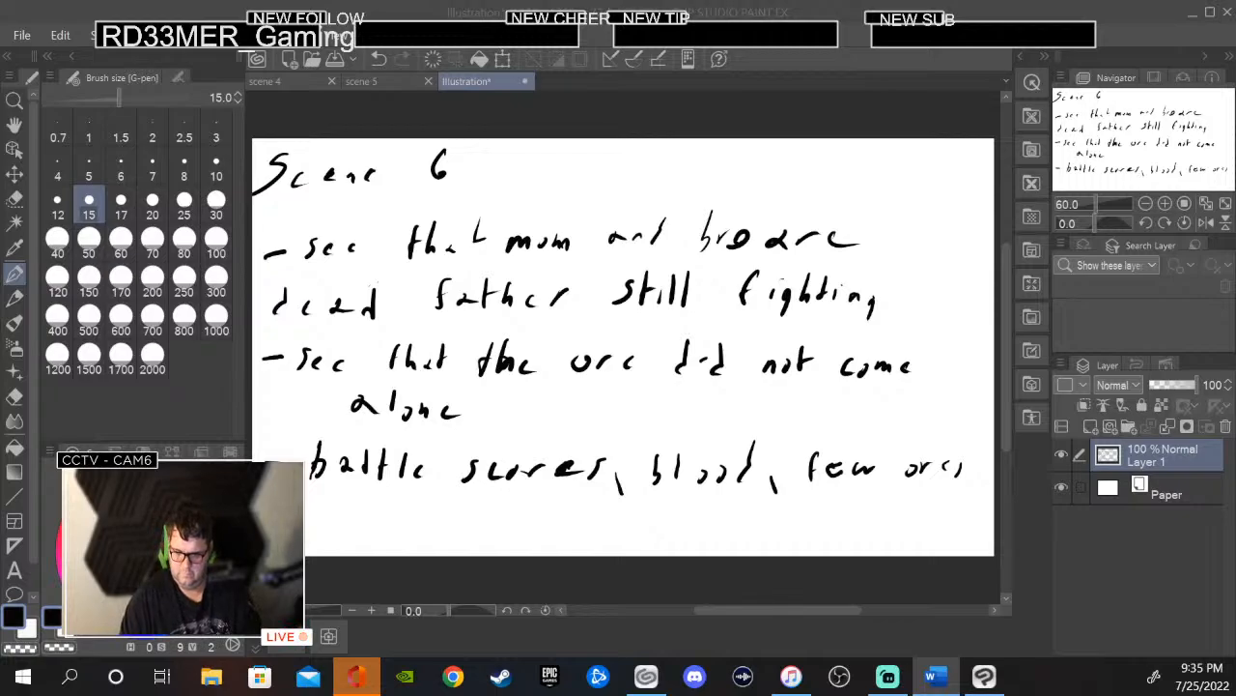
- Save the Scene 6 canvas in the scenes folder as "scene 7" in Clip Studio format
click(19, 35)
click(114, 165)
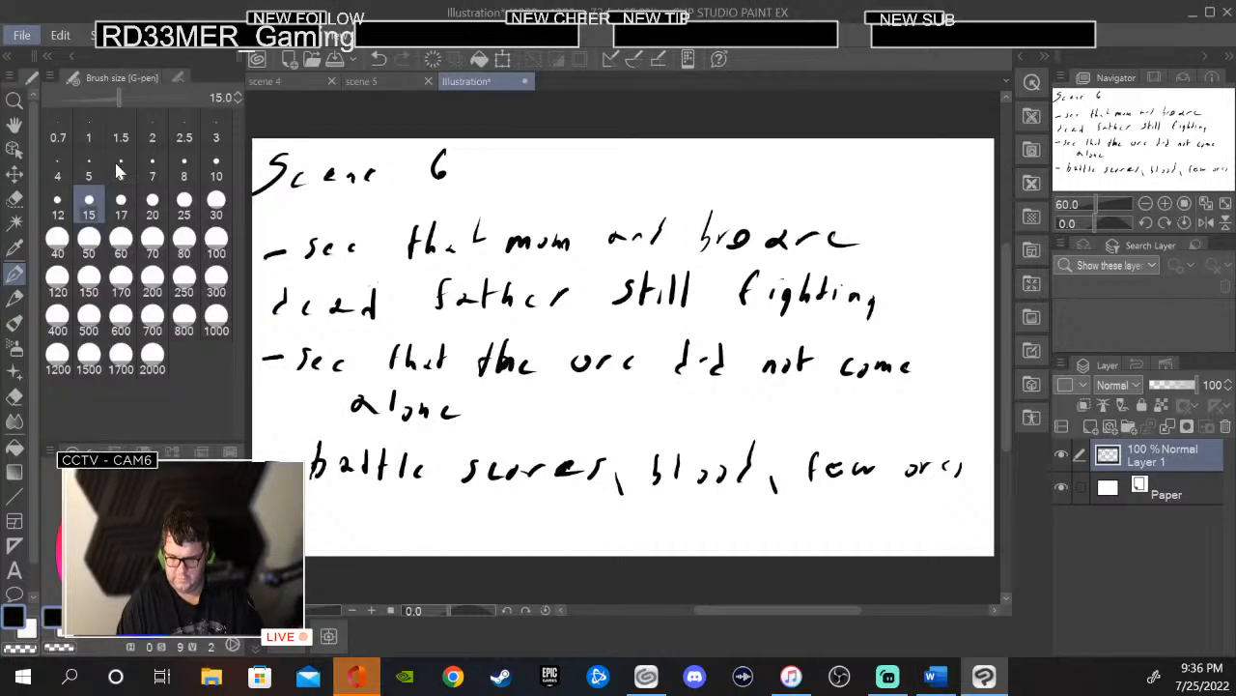
text(sc)
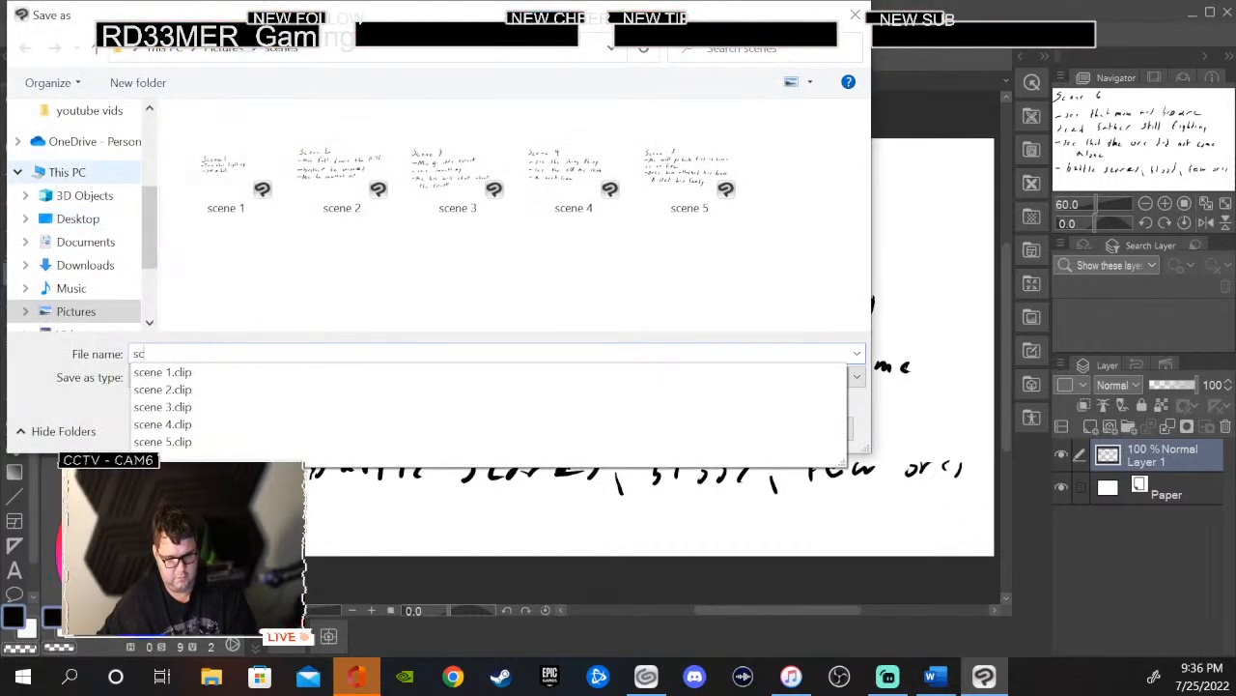
text(ene )
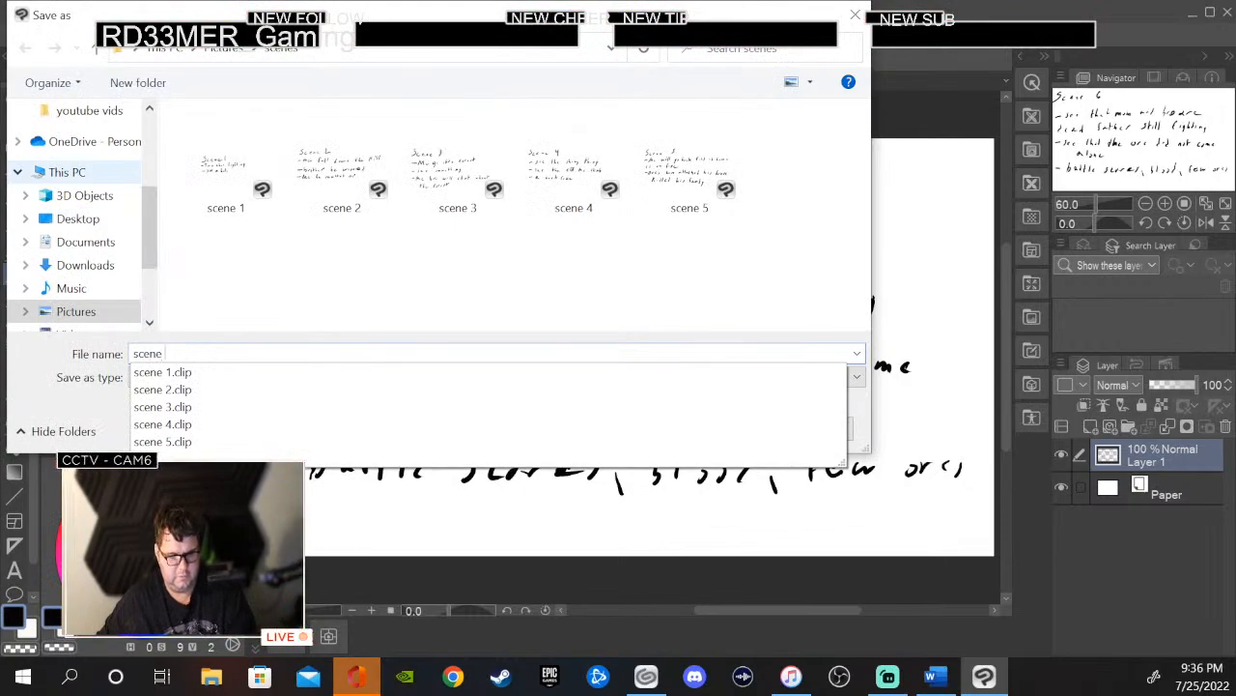
text(7)
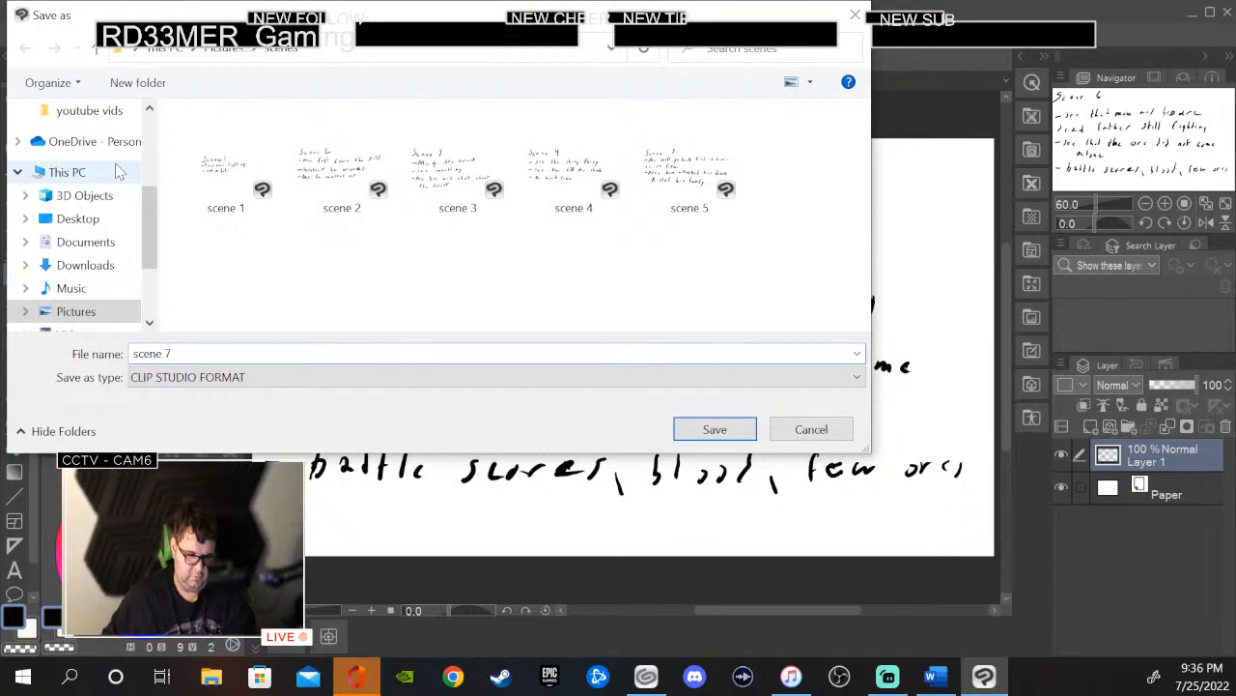
key(Return)
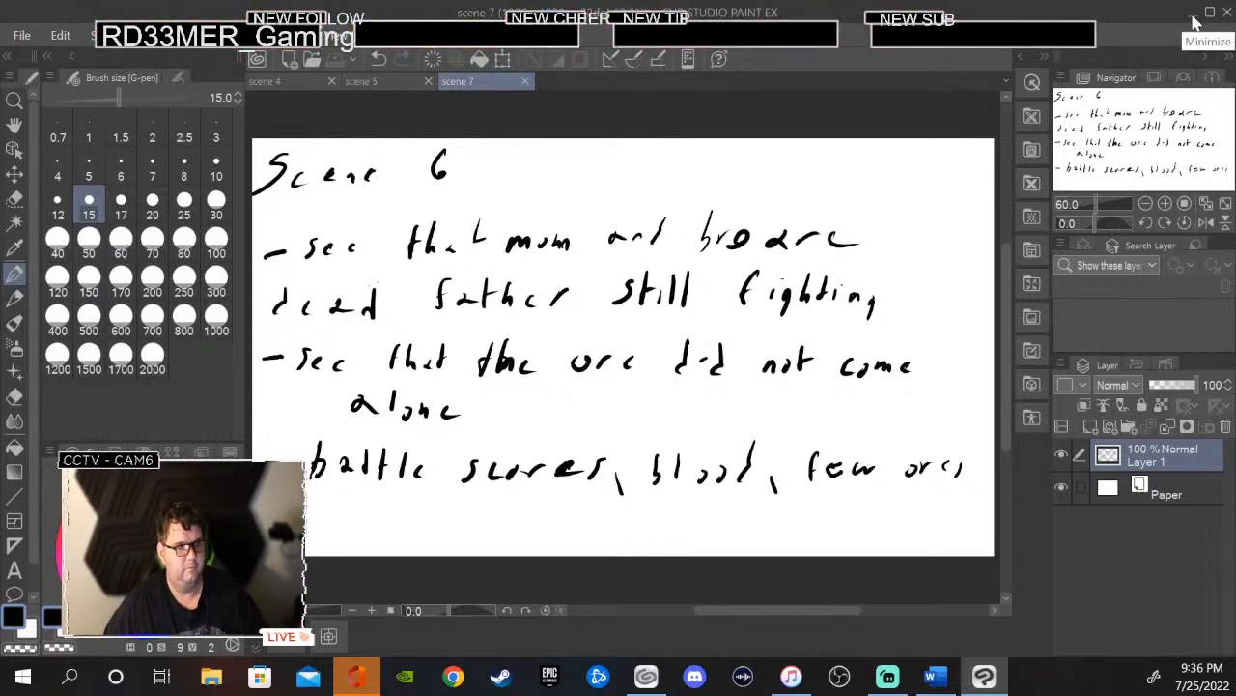
- Switch to the blank Word document and enter the heading "Scene 8" on its own line
click(1210, 12)
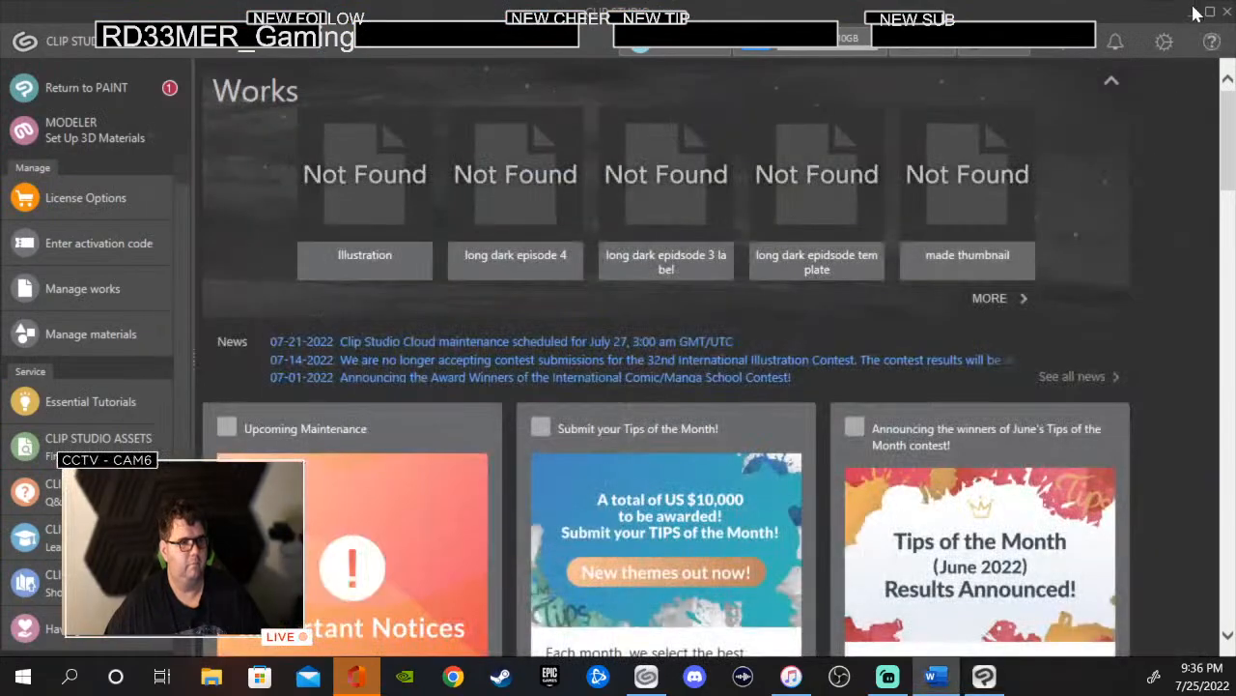
click(1194, 17)
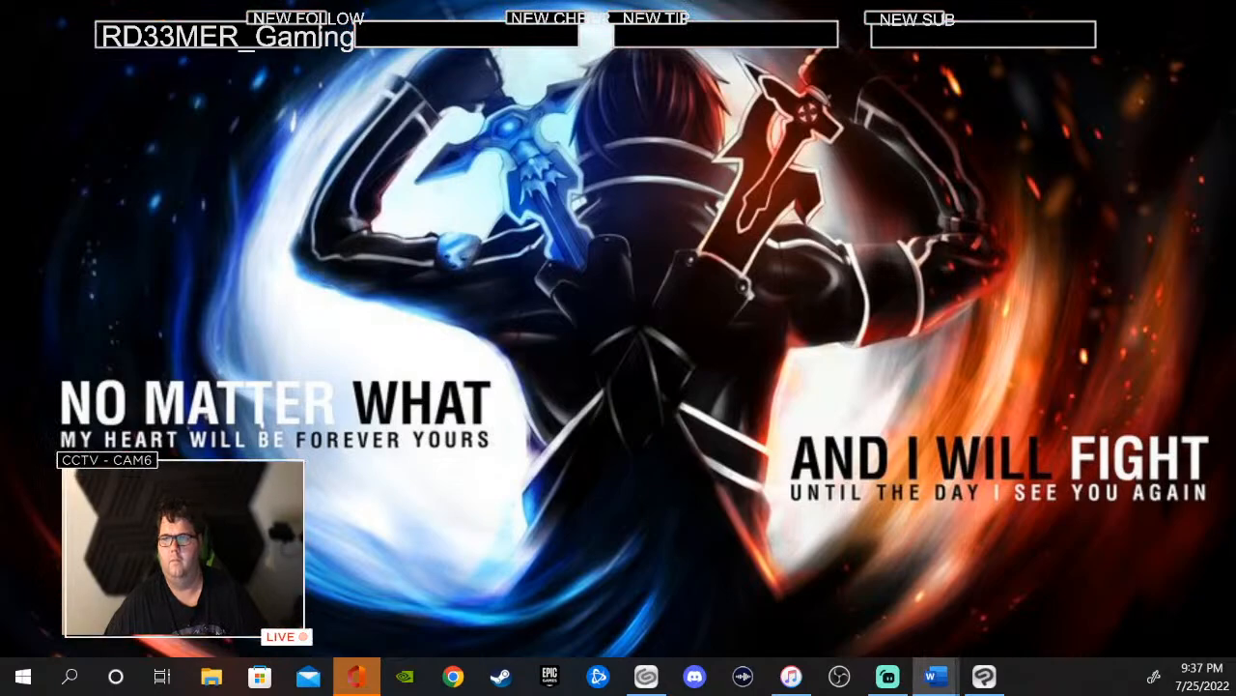
drag(0, 220, 846, 0)
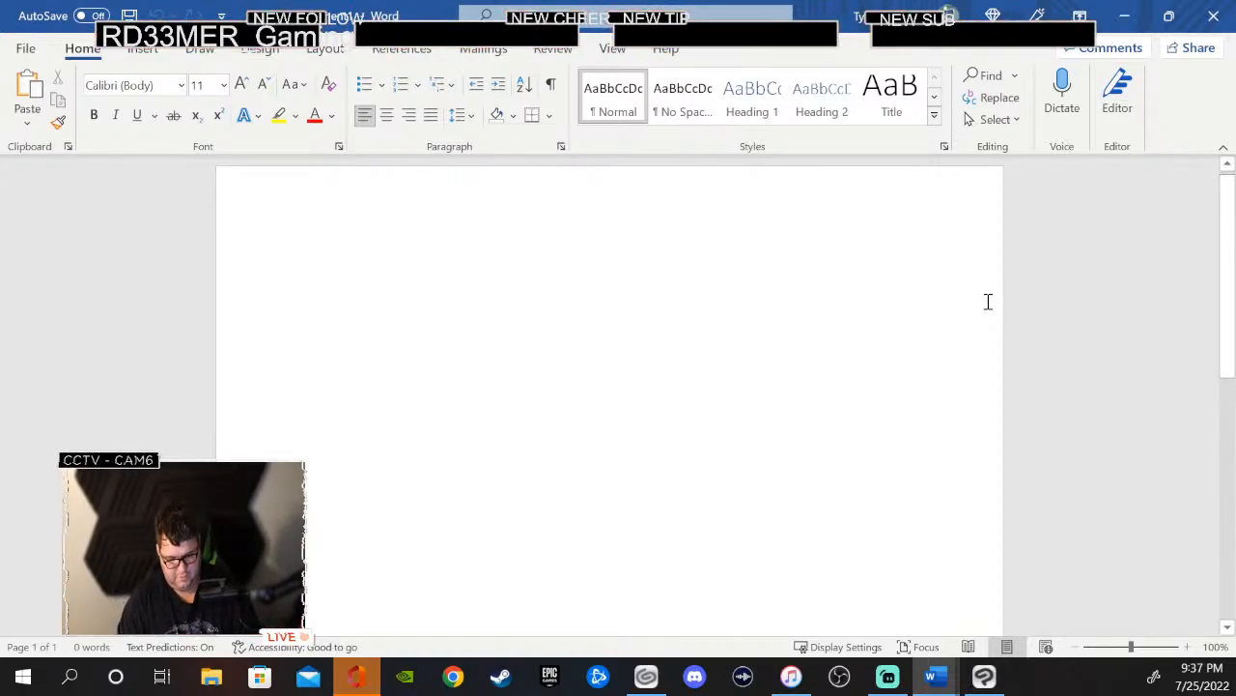
text(SCene 8)
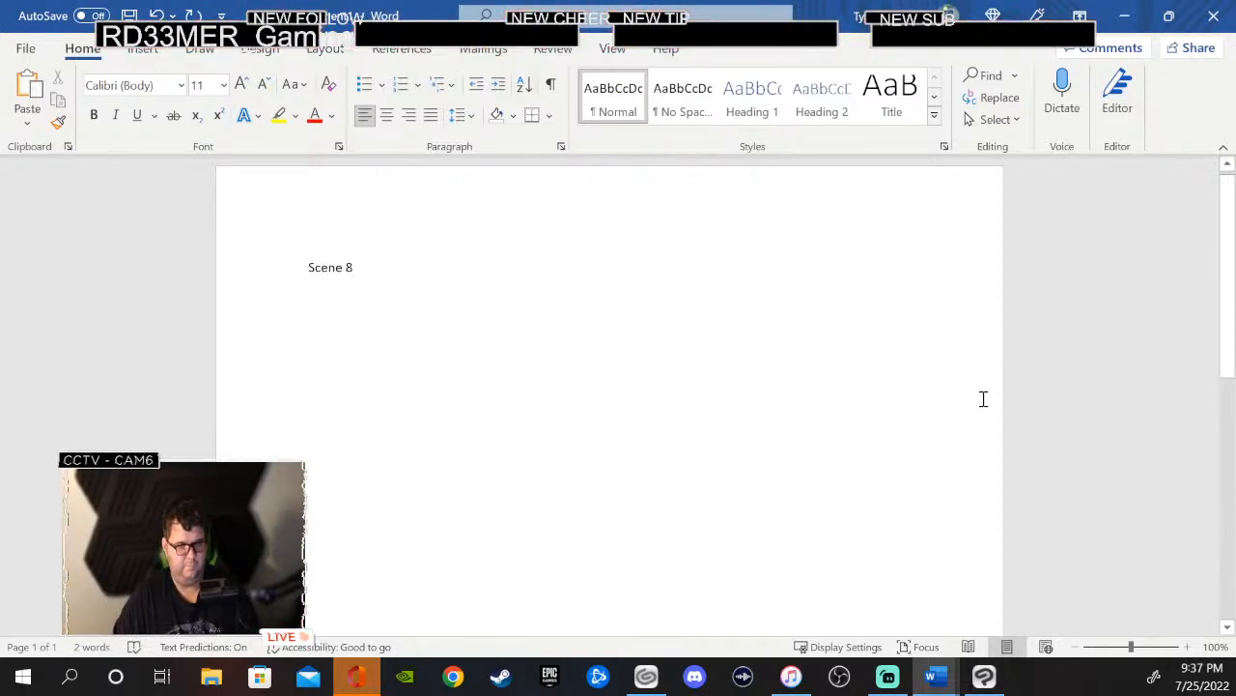
key(Return)
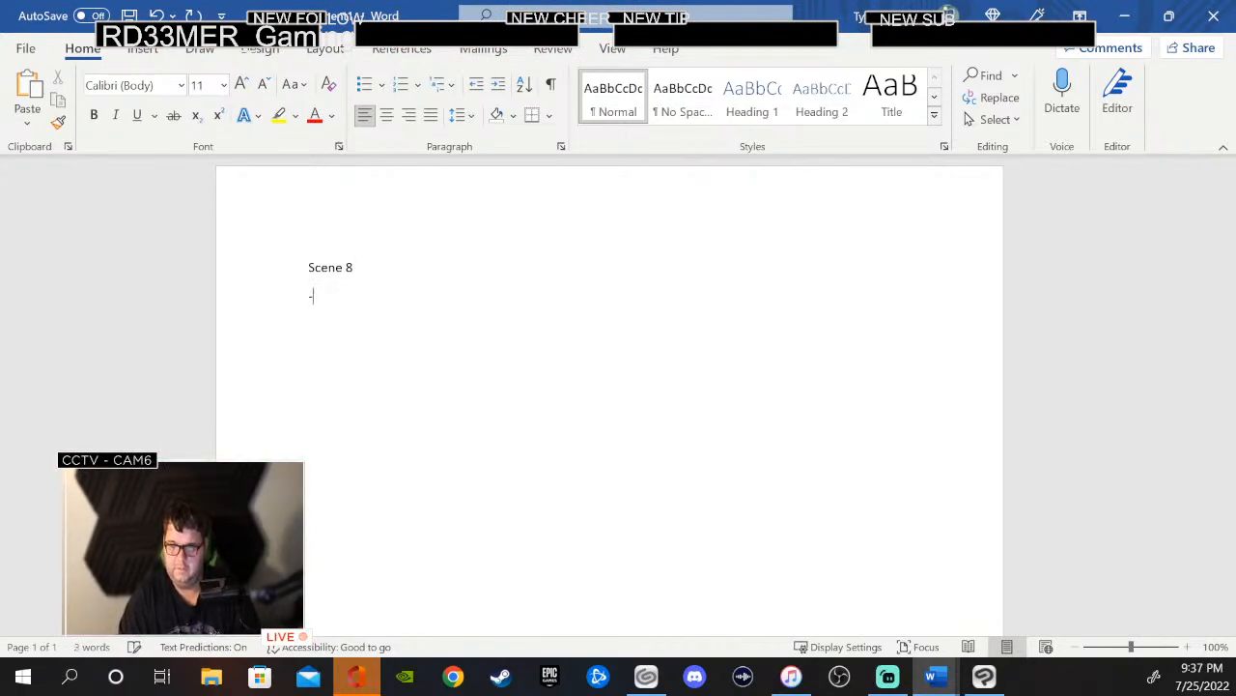
- Enter "- After" below the heading, undo its automatic bullet formatting and stop Word from automatically creating bulleted lists
text(- )
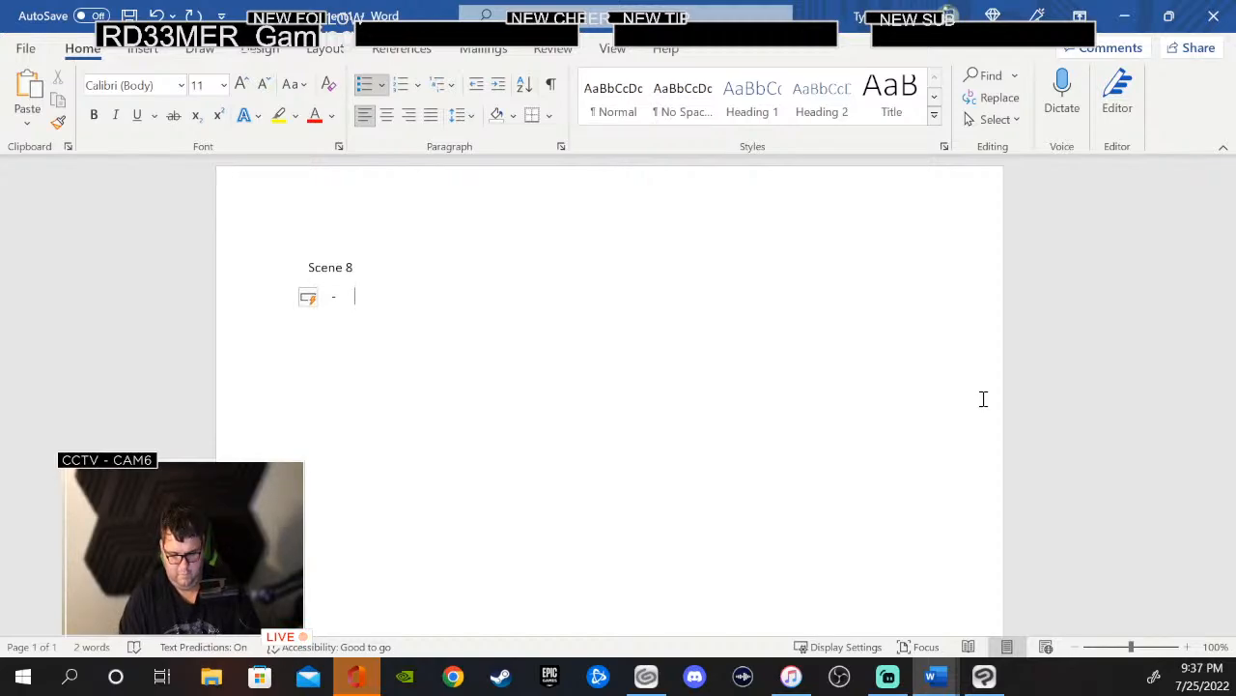
text(AFter)
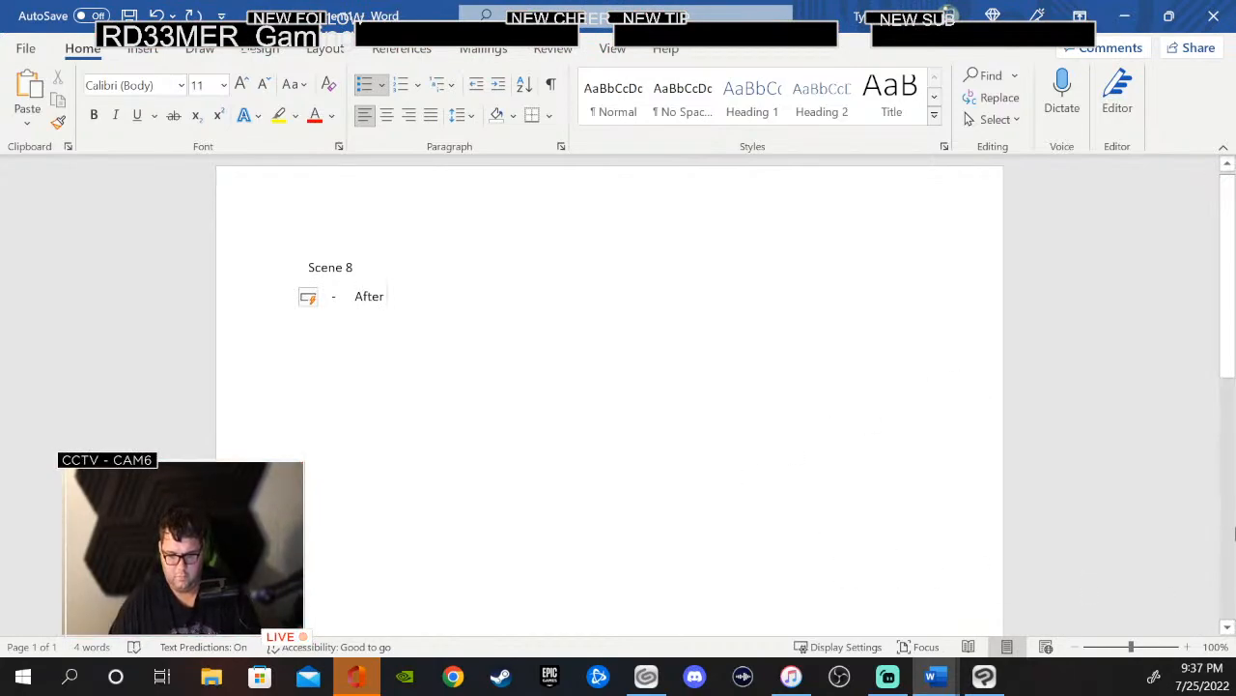
click(332, 297)
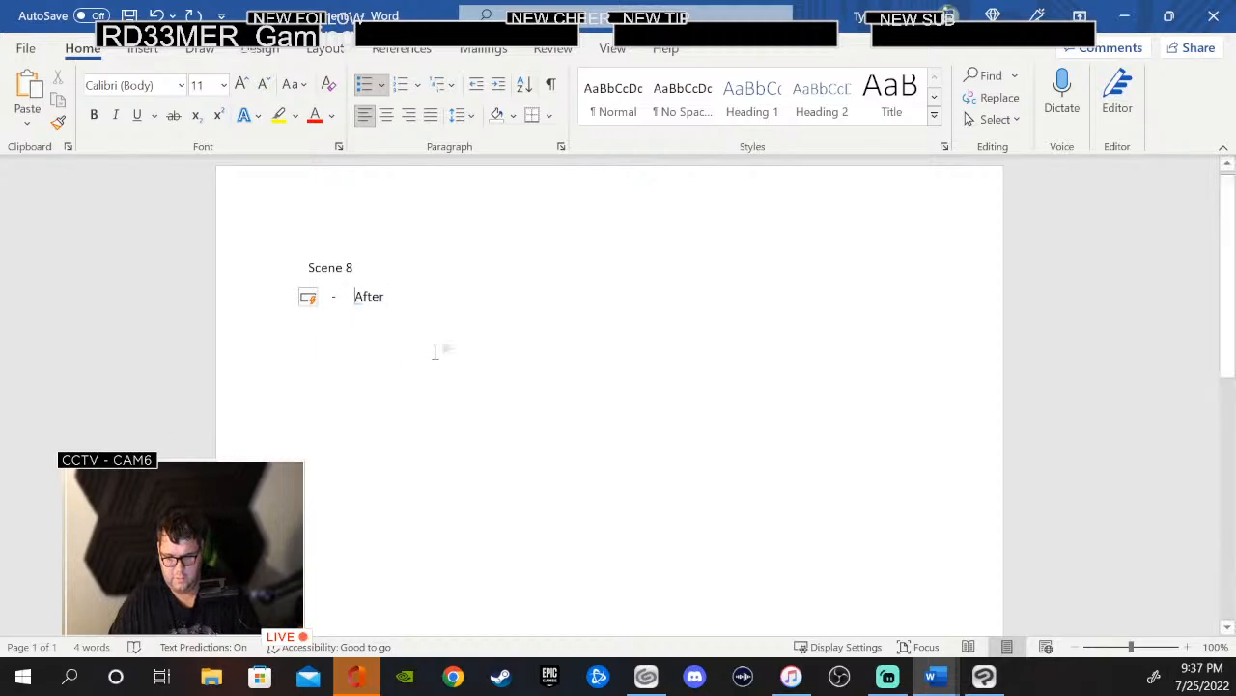
click(316, 299)
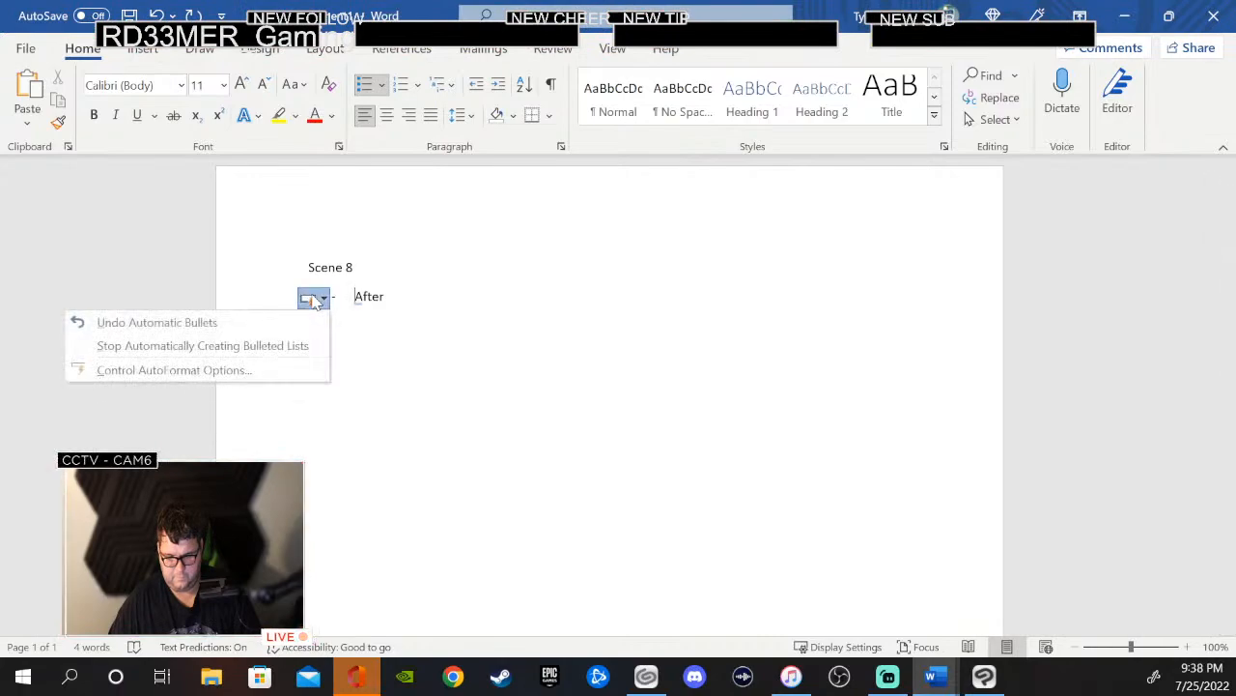
click(199, 324)
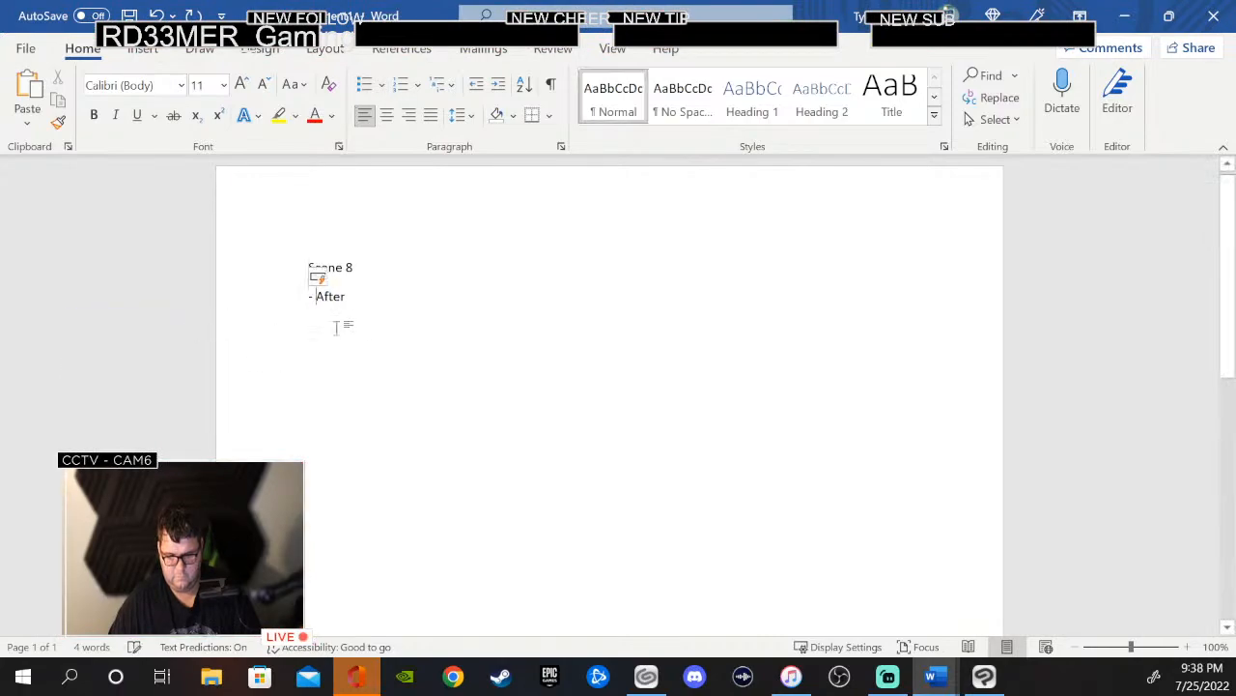
click(323, 277)
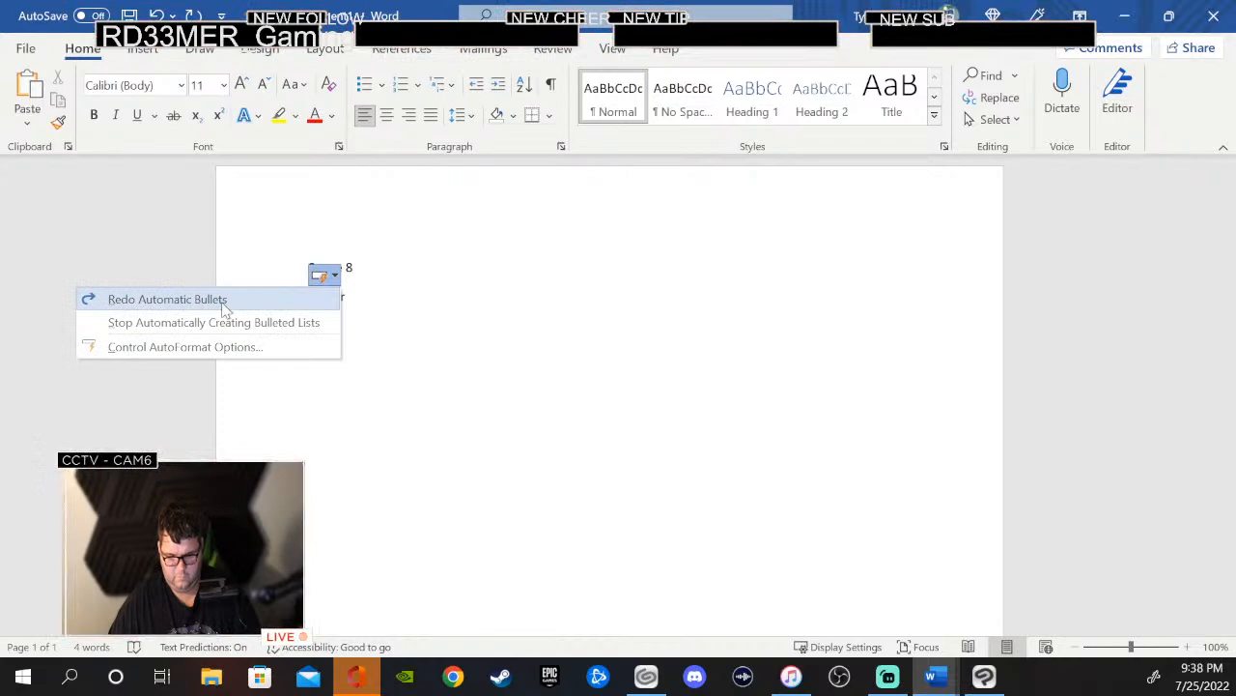
click(229, 322)
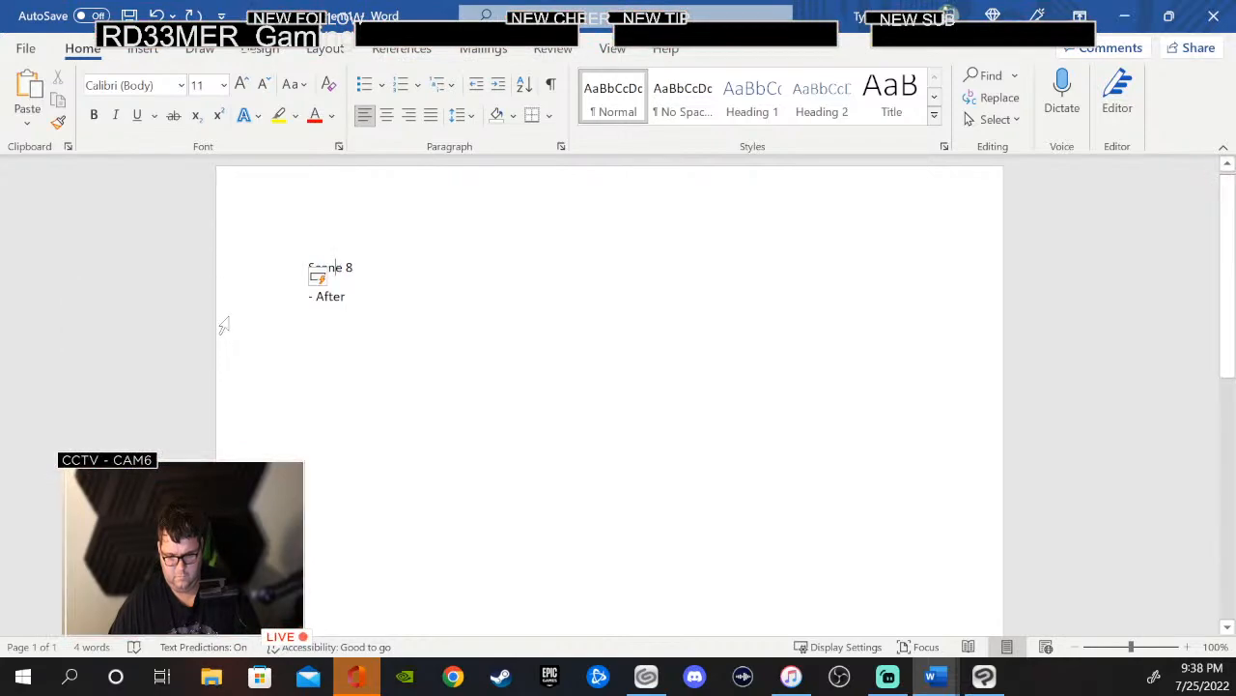
- Reapply the automatic bullet to the "After" line and remove it again
click(325, 280)
click(215, 299)
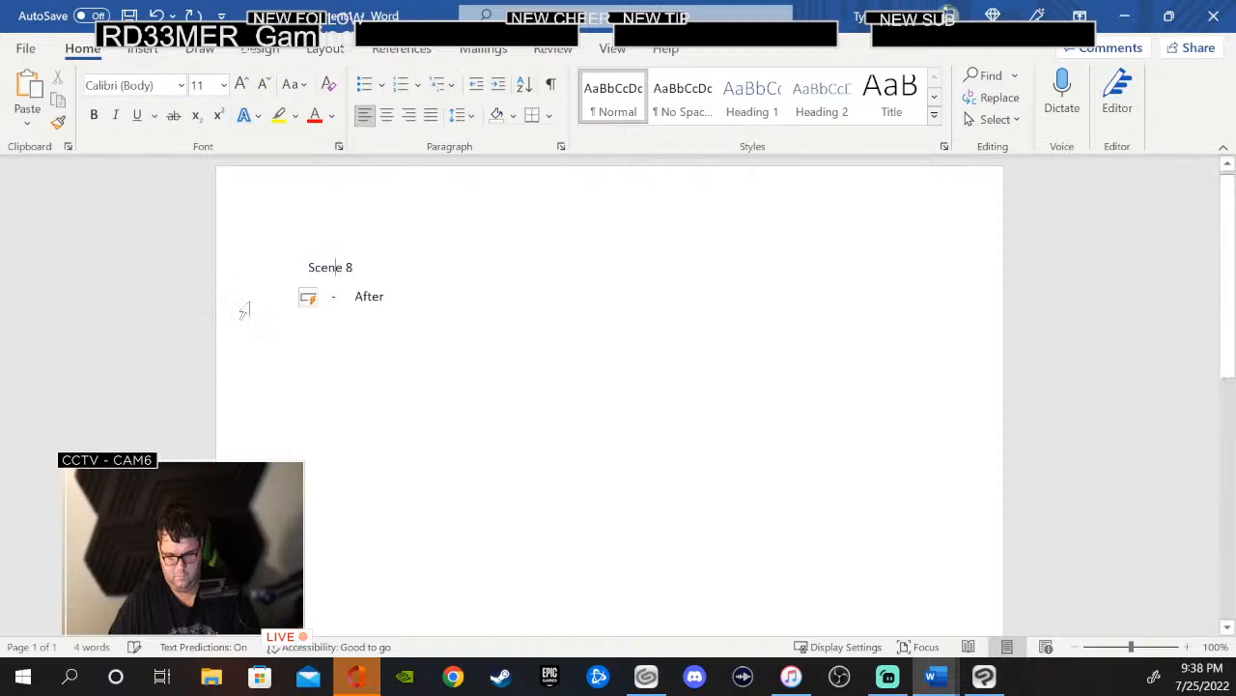
click(328, 298)
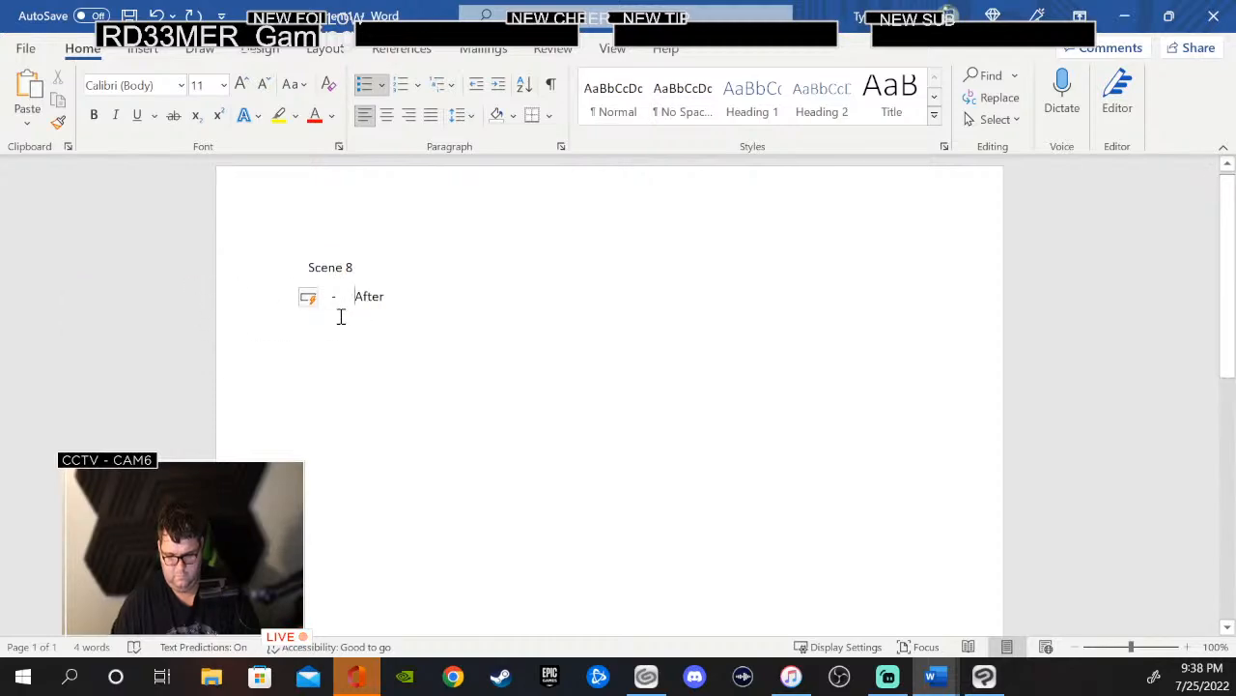
key(BackSpace)
key(BackSpace)
key(Return)
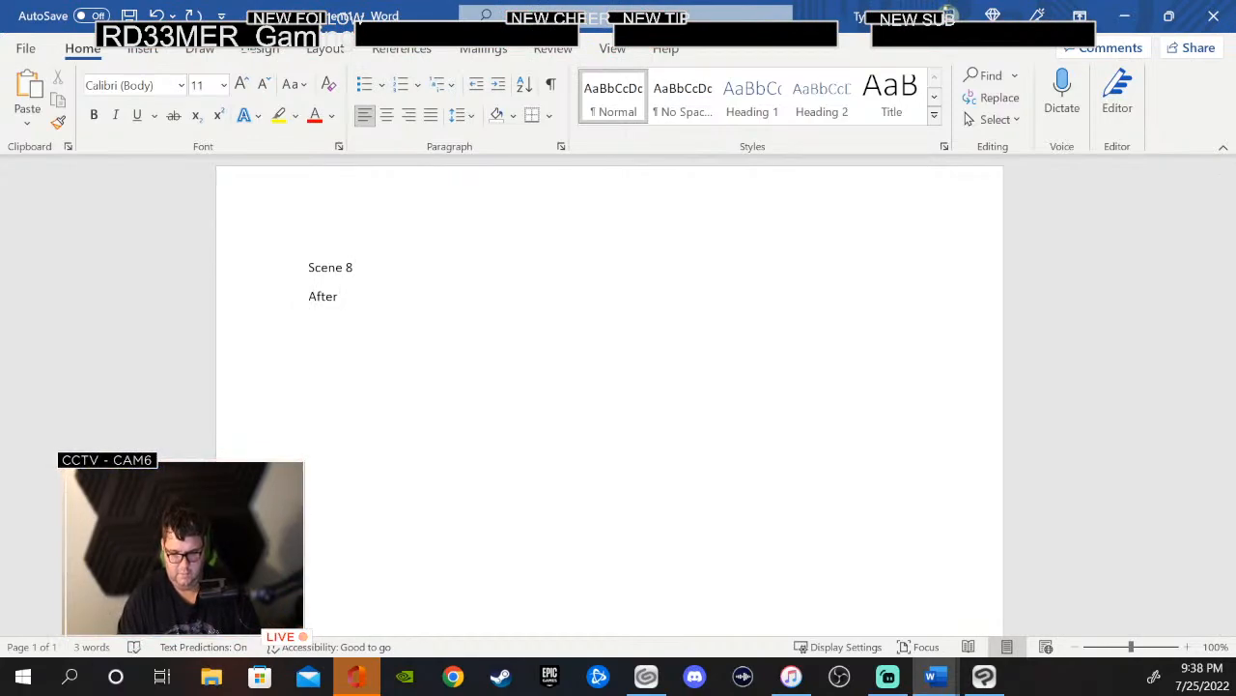
- Replace the word "After" below the heading with a plain hyphenated line starting "- after"
key(BackSpace)
key(BackSpace)
key(BackSpace)
key(BackSpace)
text(after)
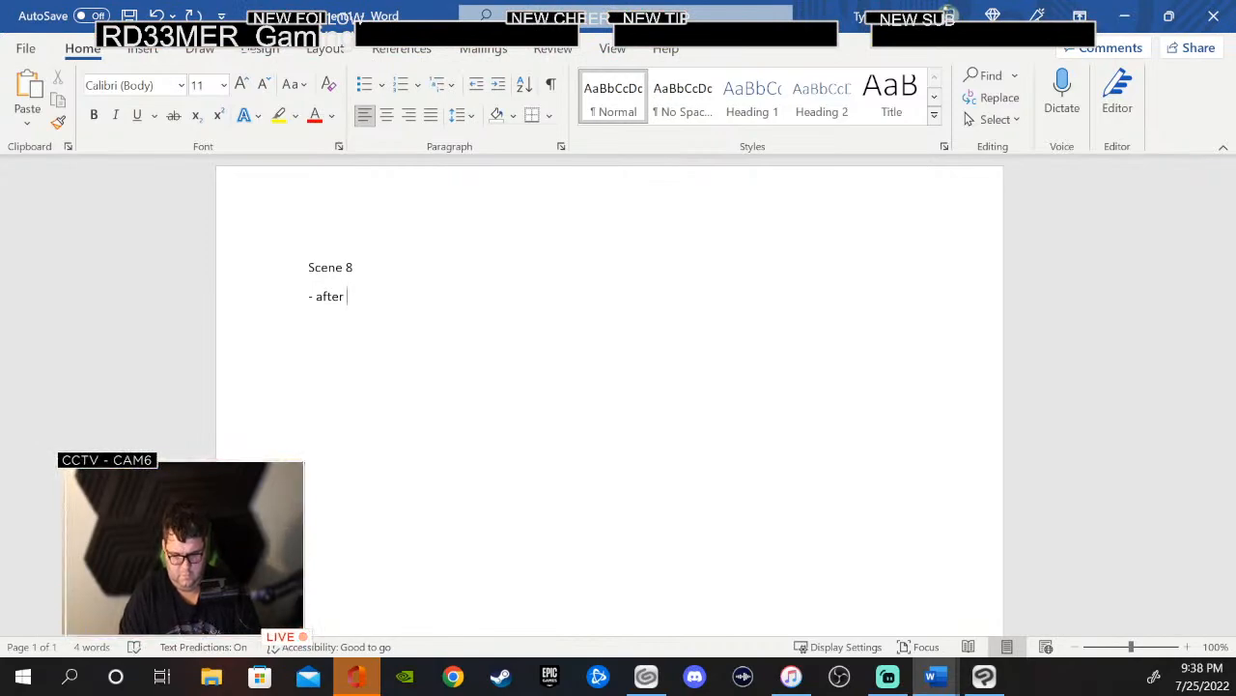
- Complete the first note as "- after the father fights the last orc he is fatally wounded", correcting the spelling of "fatally"
text( the fat)
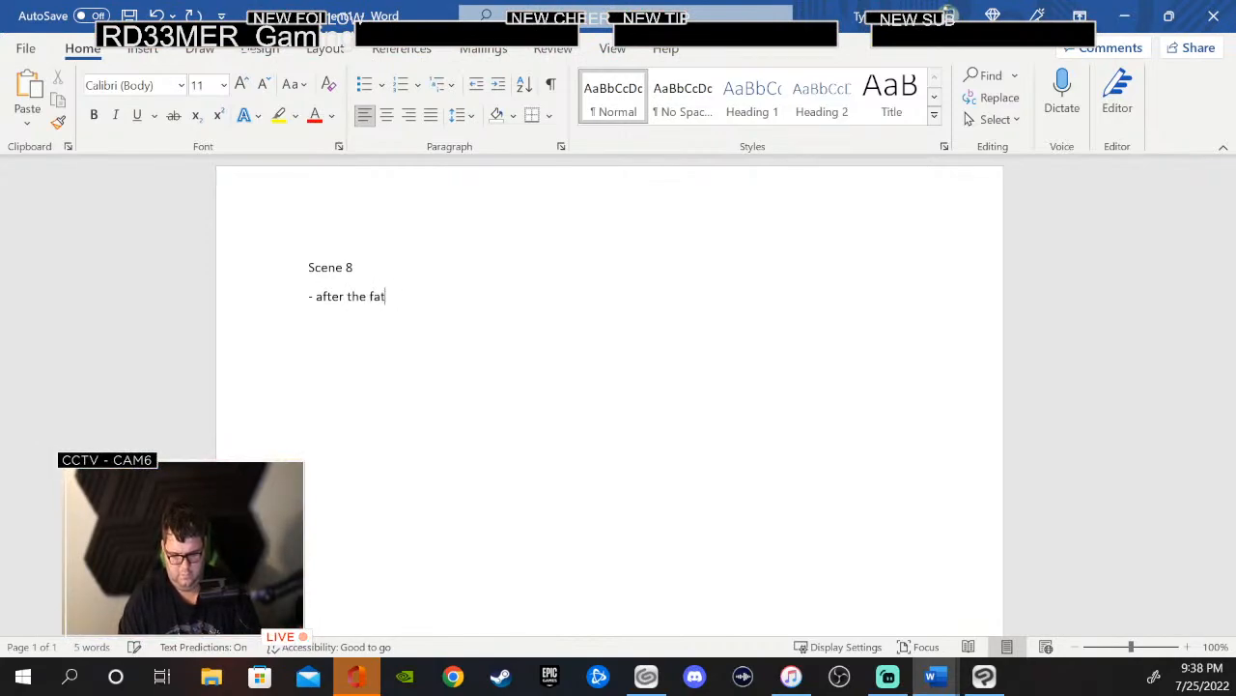
text(her )
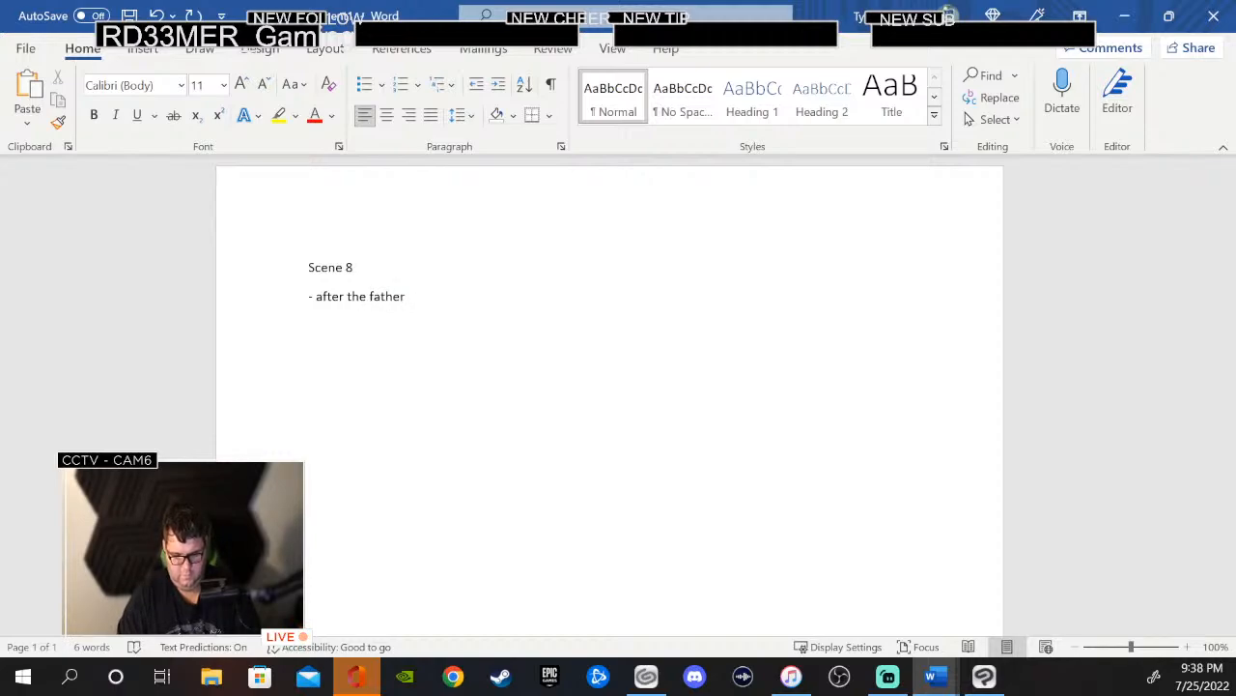
text(fights the )
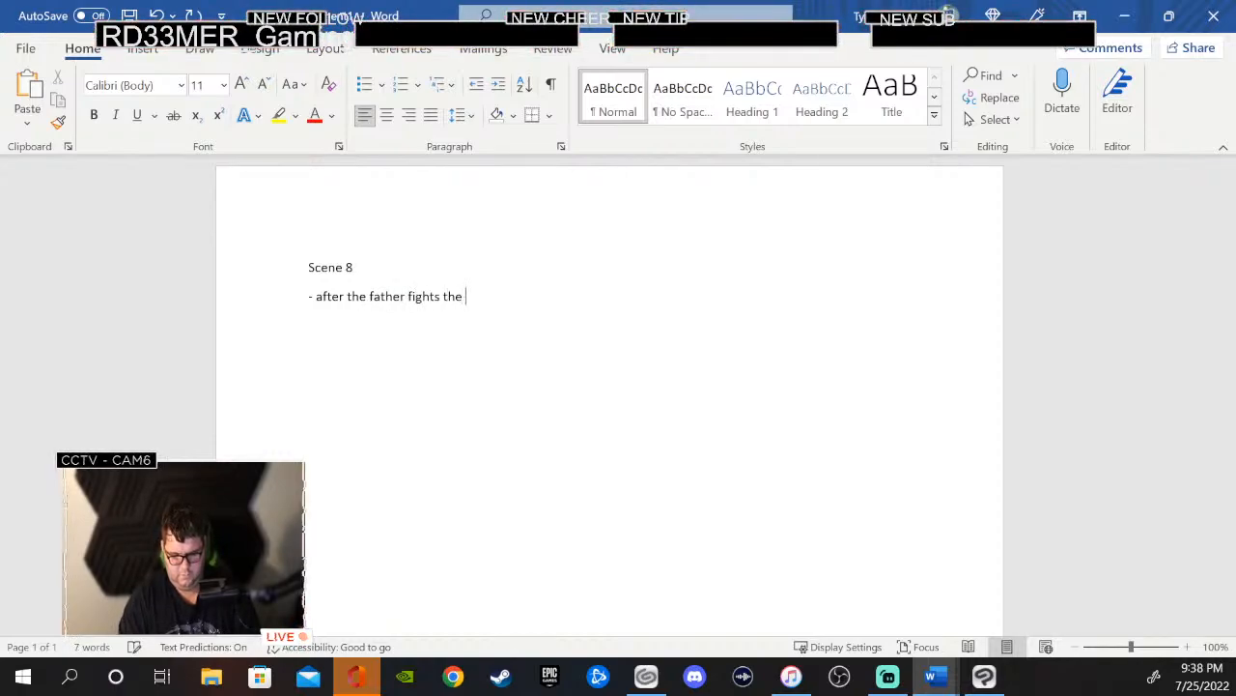
text(las)
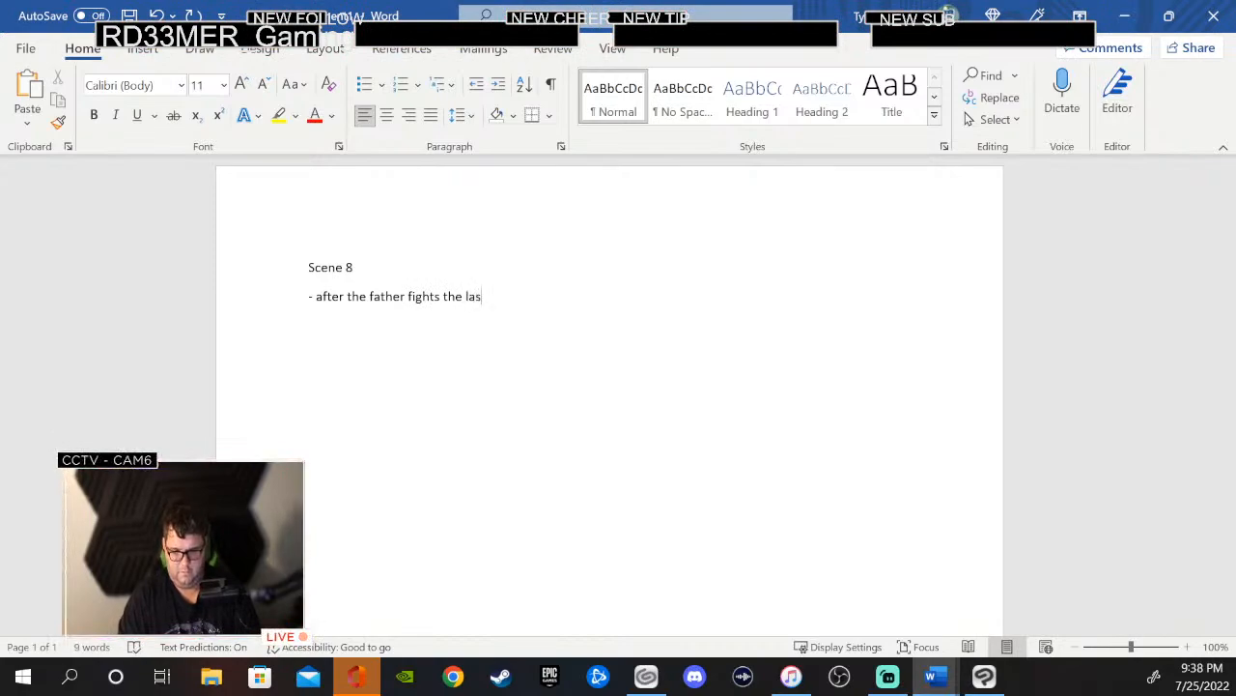
text(t orc he)
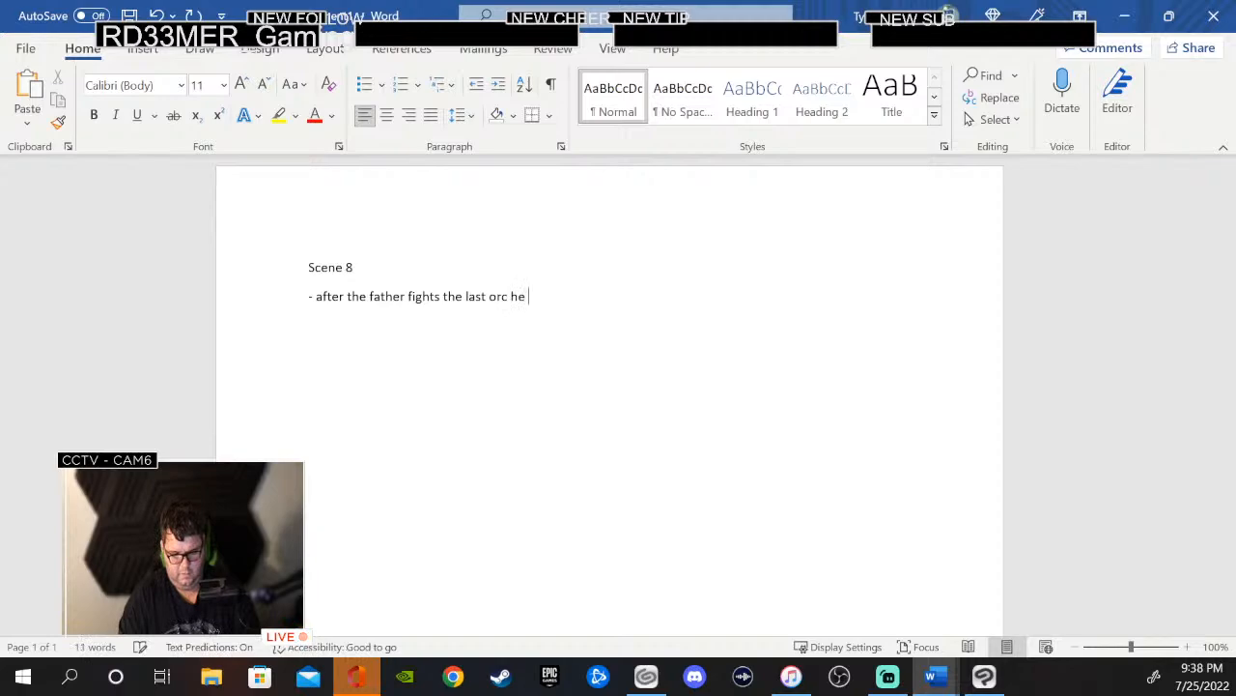
text( is fat)
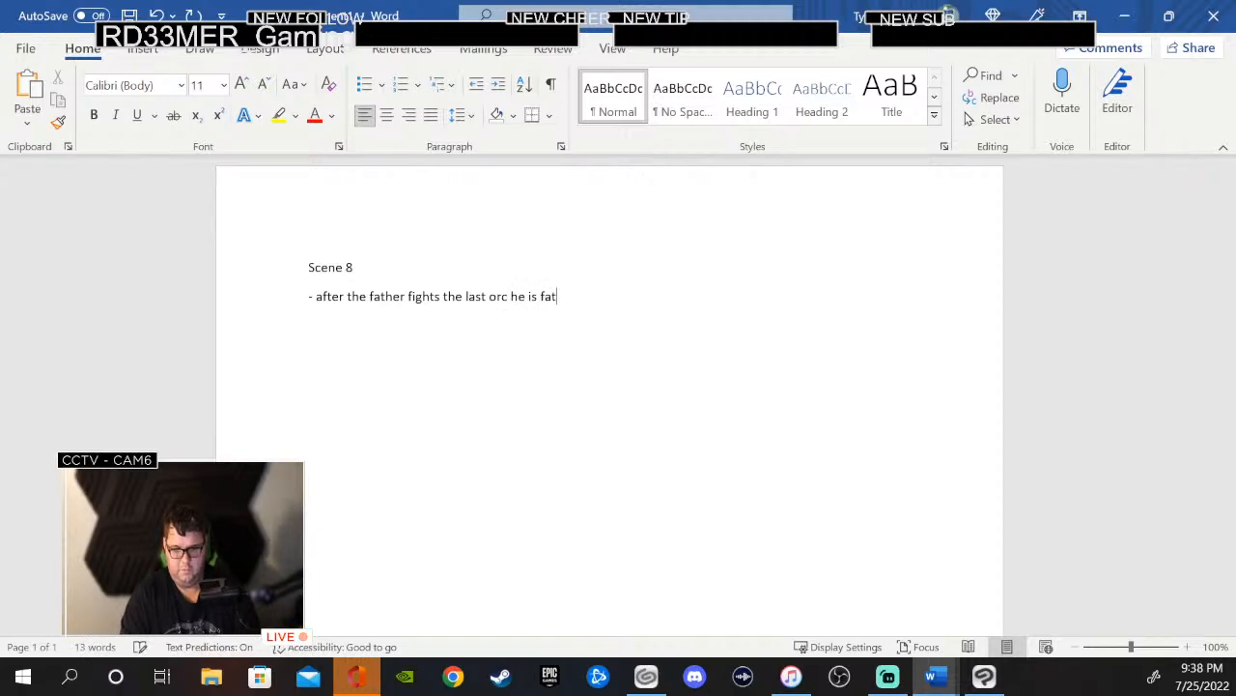
text(elly)
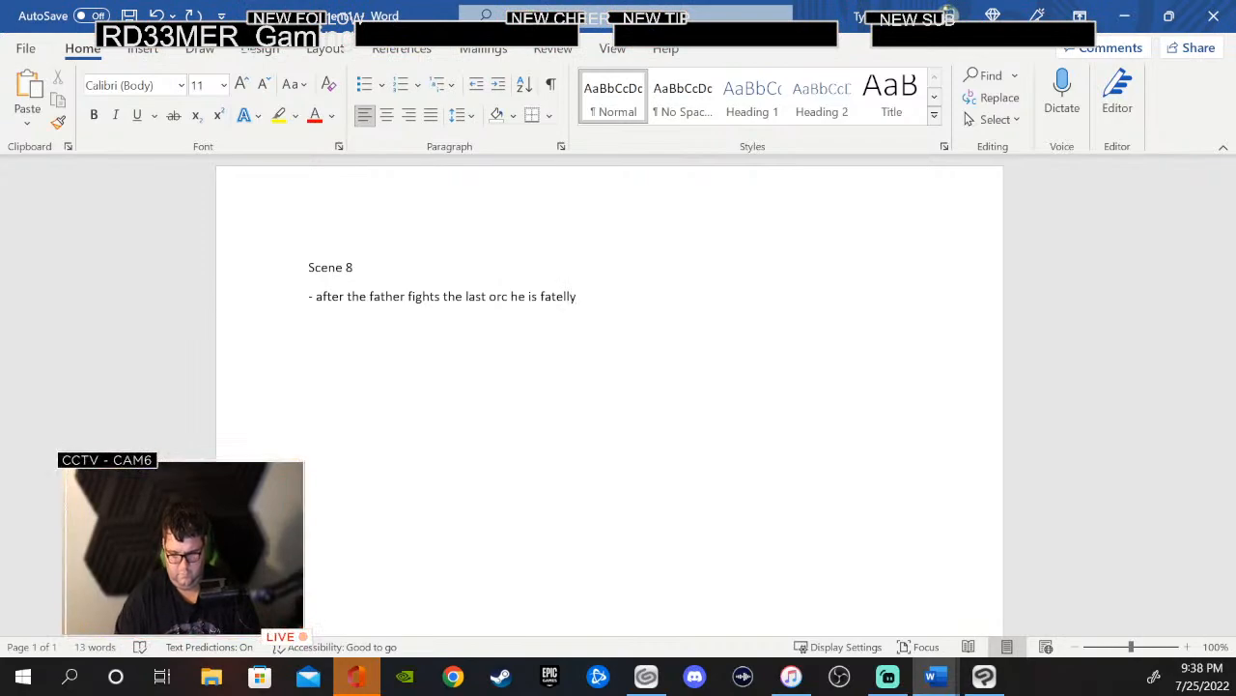
right_click(559, 302)
click(619, 322)
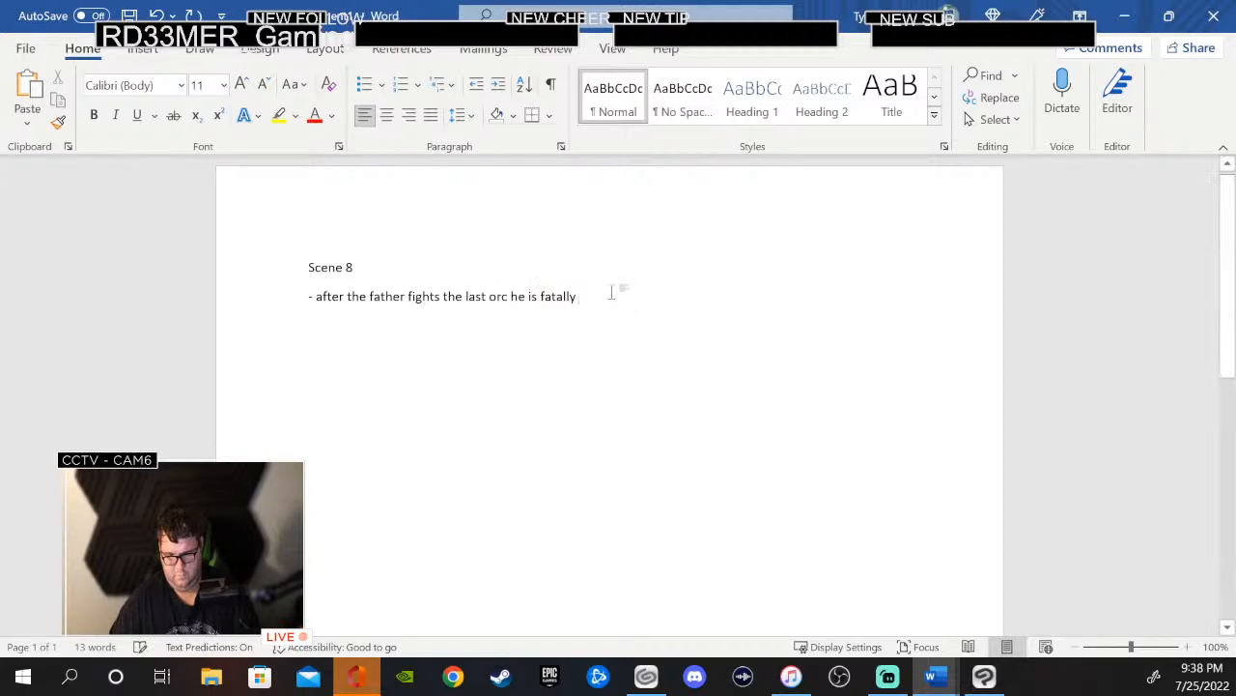
text(wounded)
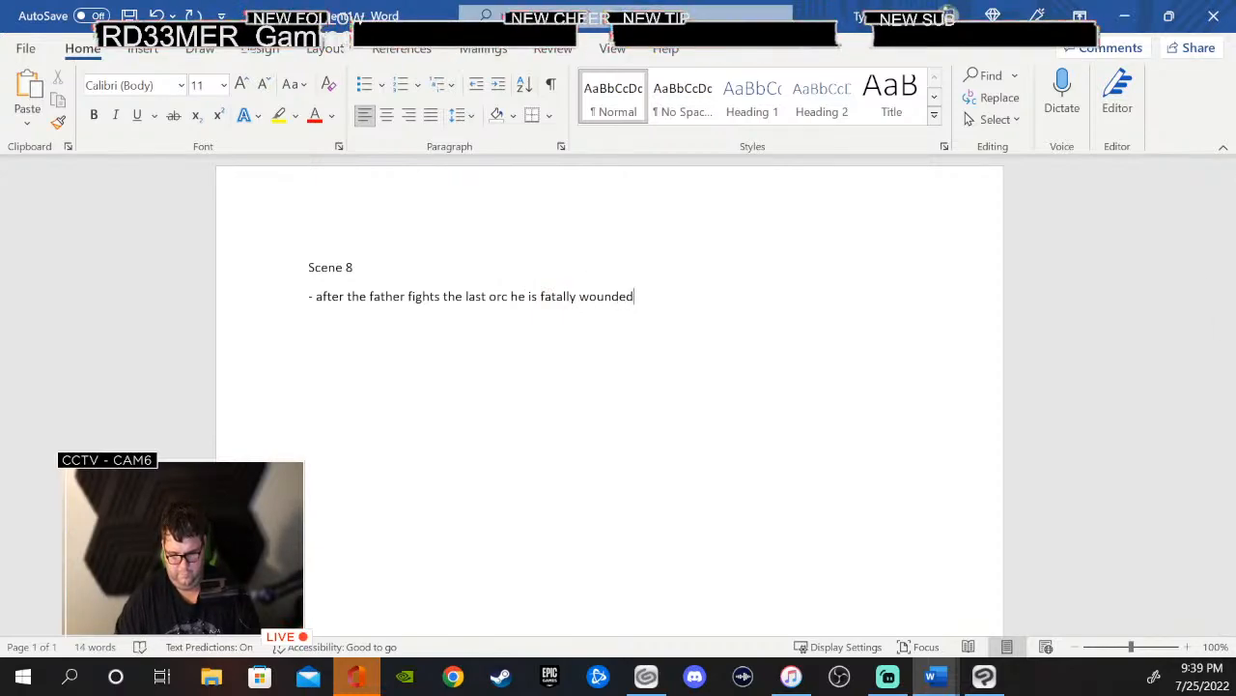
- Add a second note on a new line reading "- they have a small talk about where to go next and who contact"
key(Return)
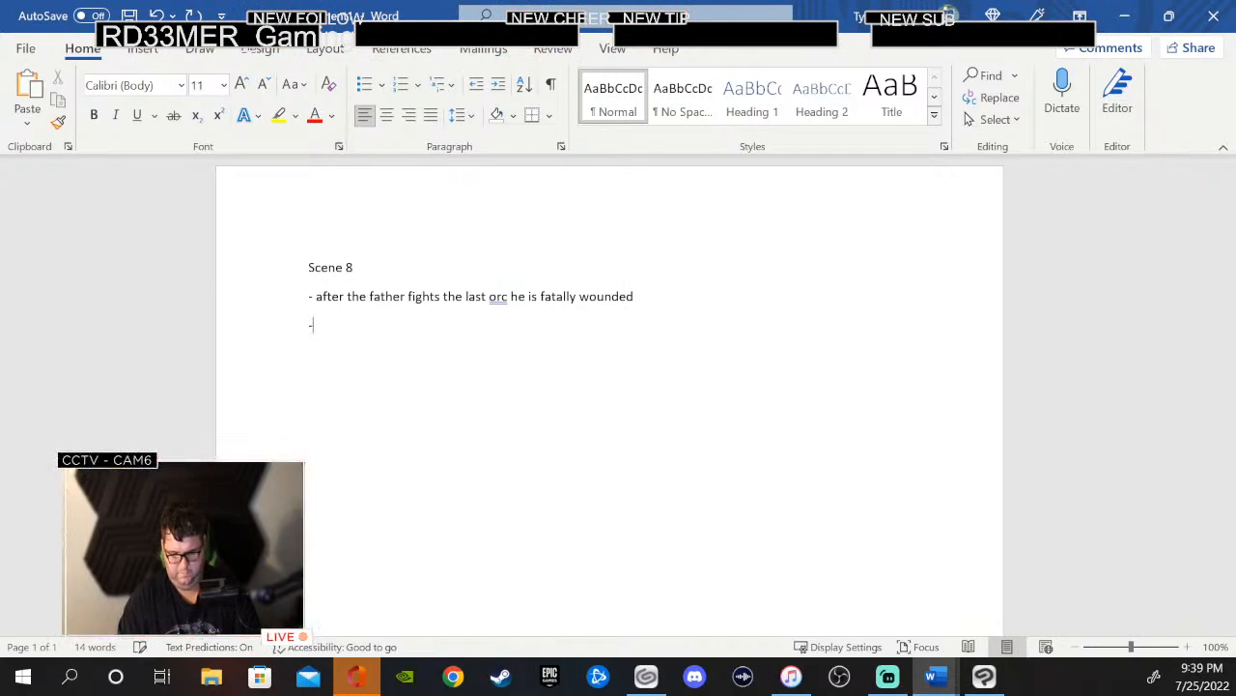
text(- they)
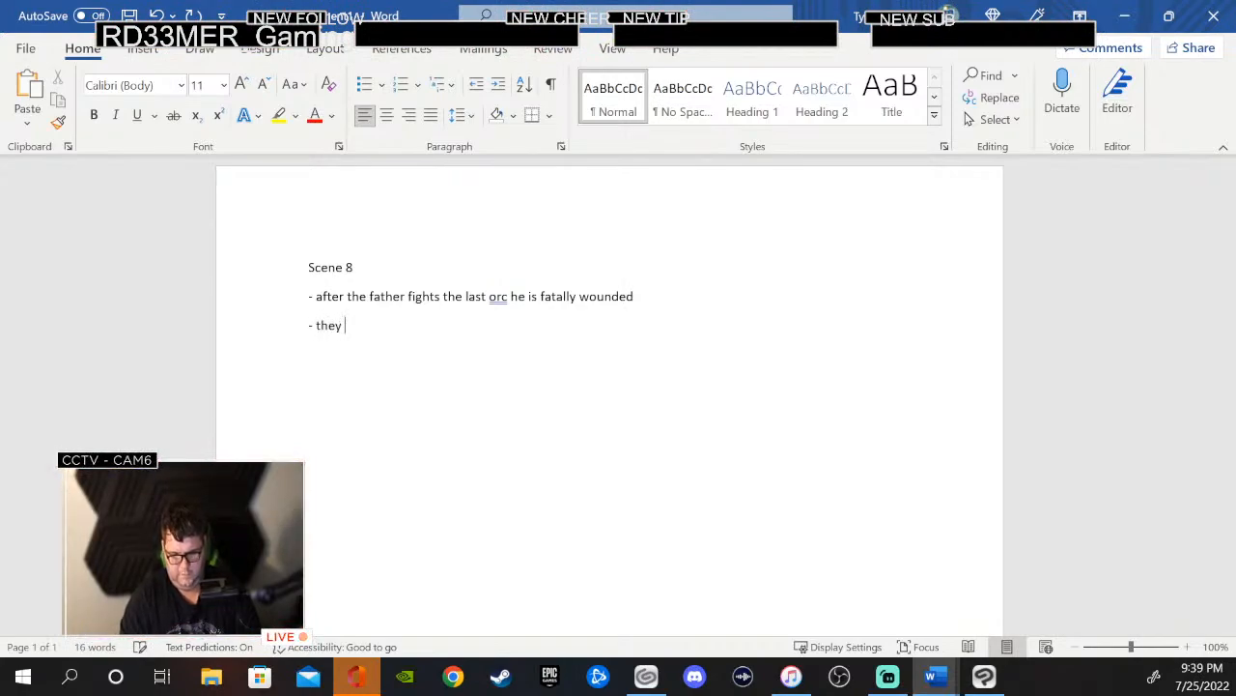
text( have)
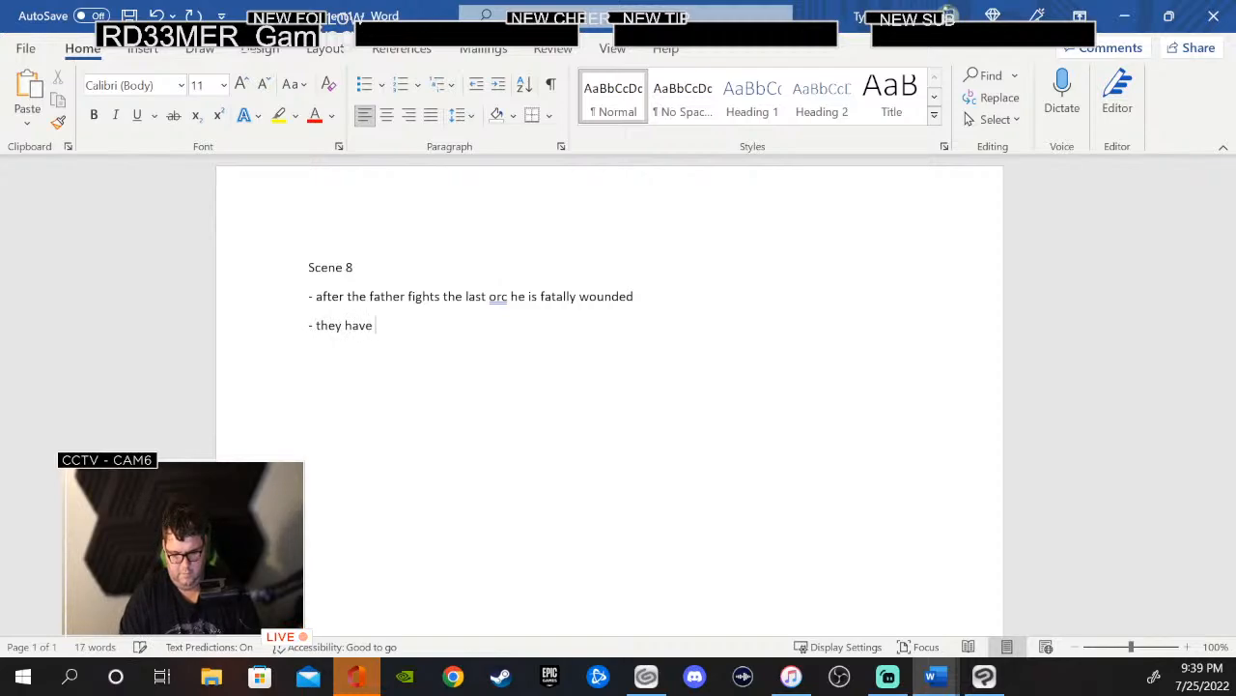
text( a )
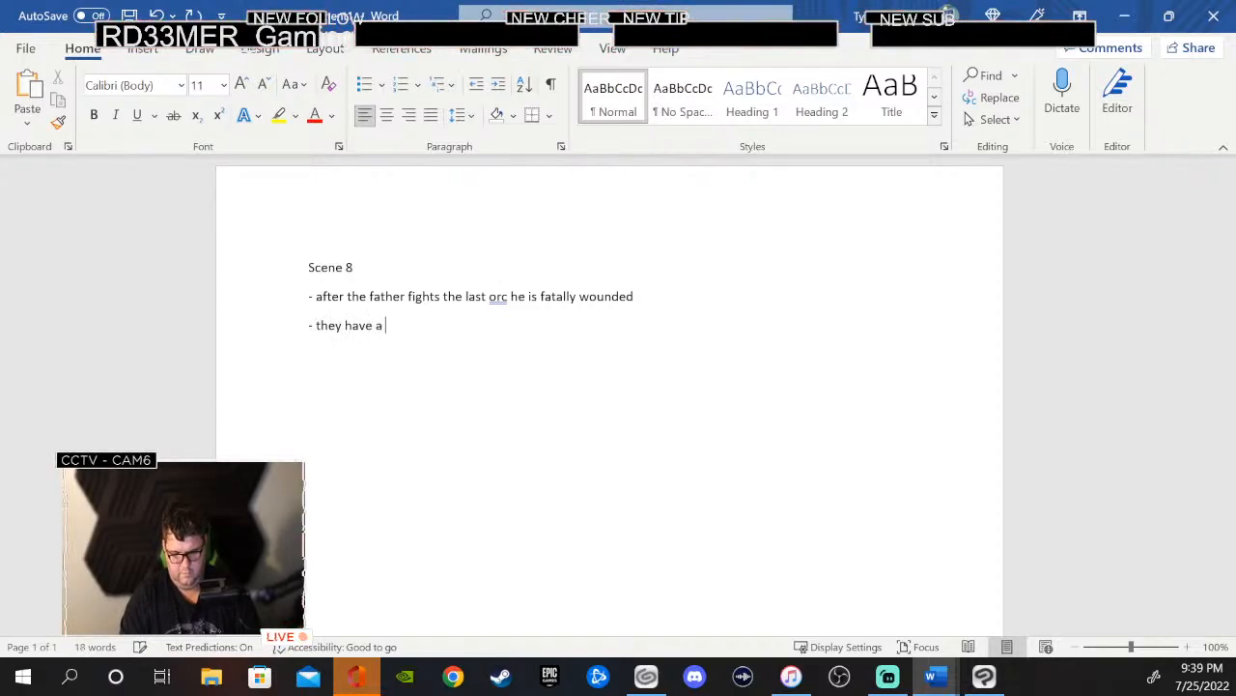
text(small t)
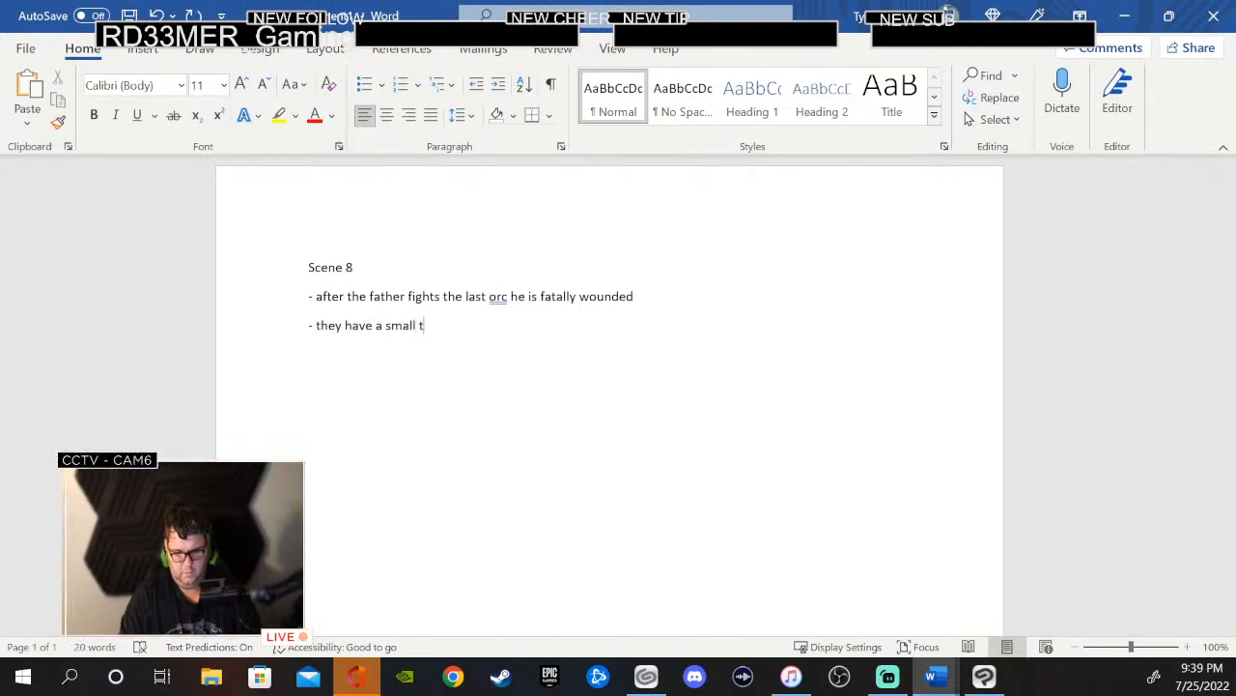
text(alk about where)
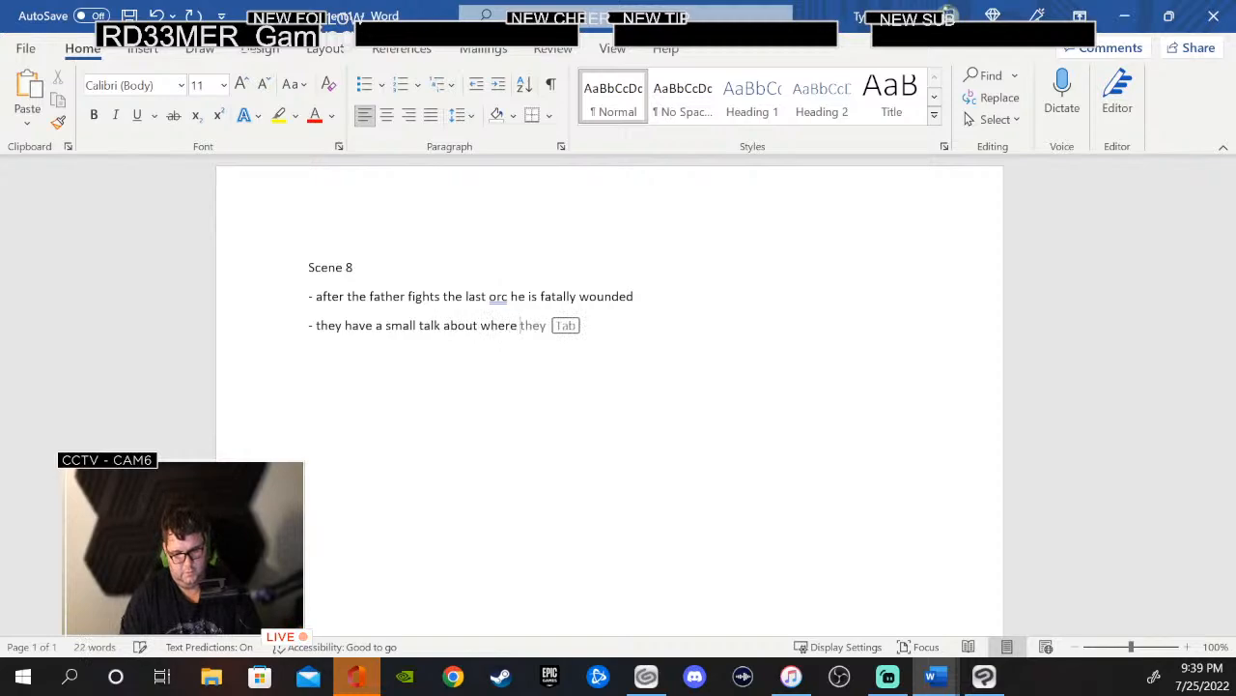
text( to go)
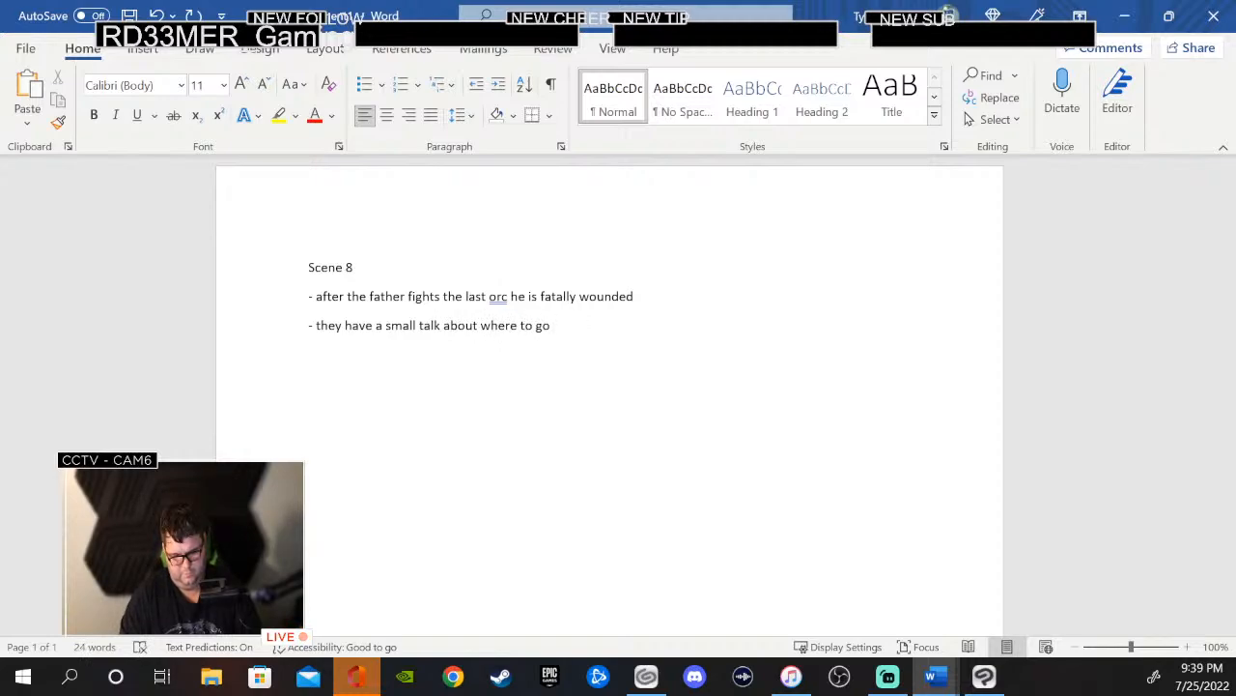
text( next)
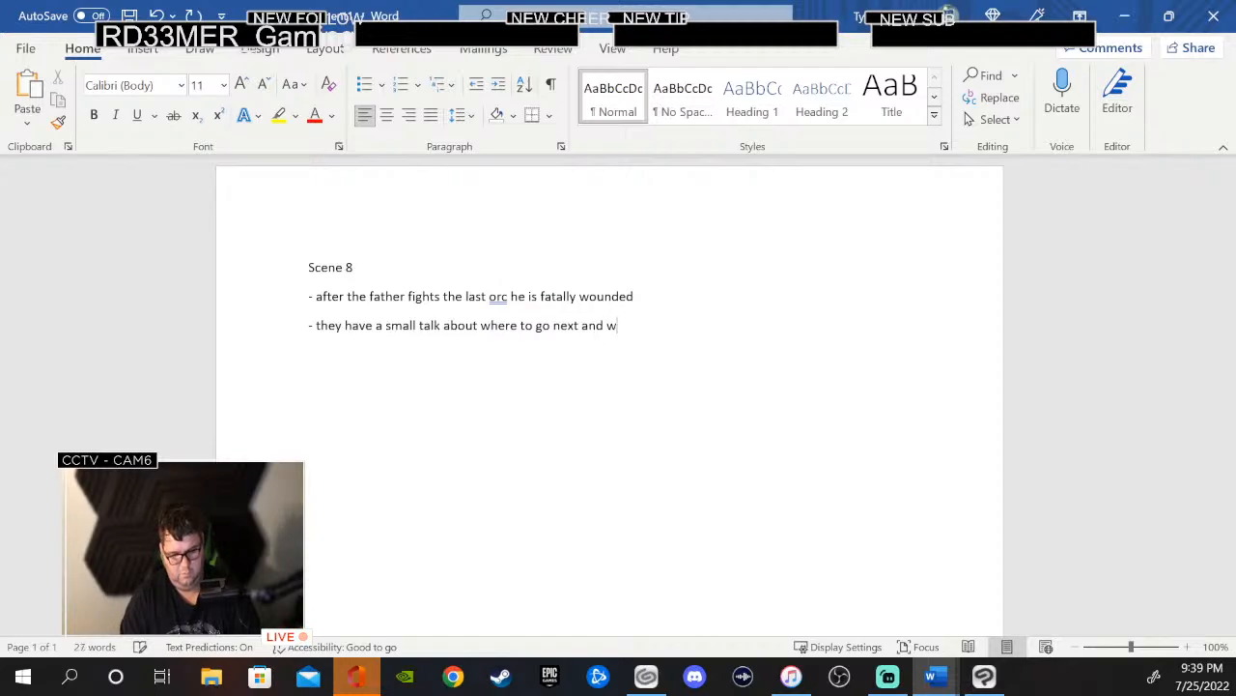
text(and wh)
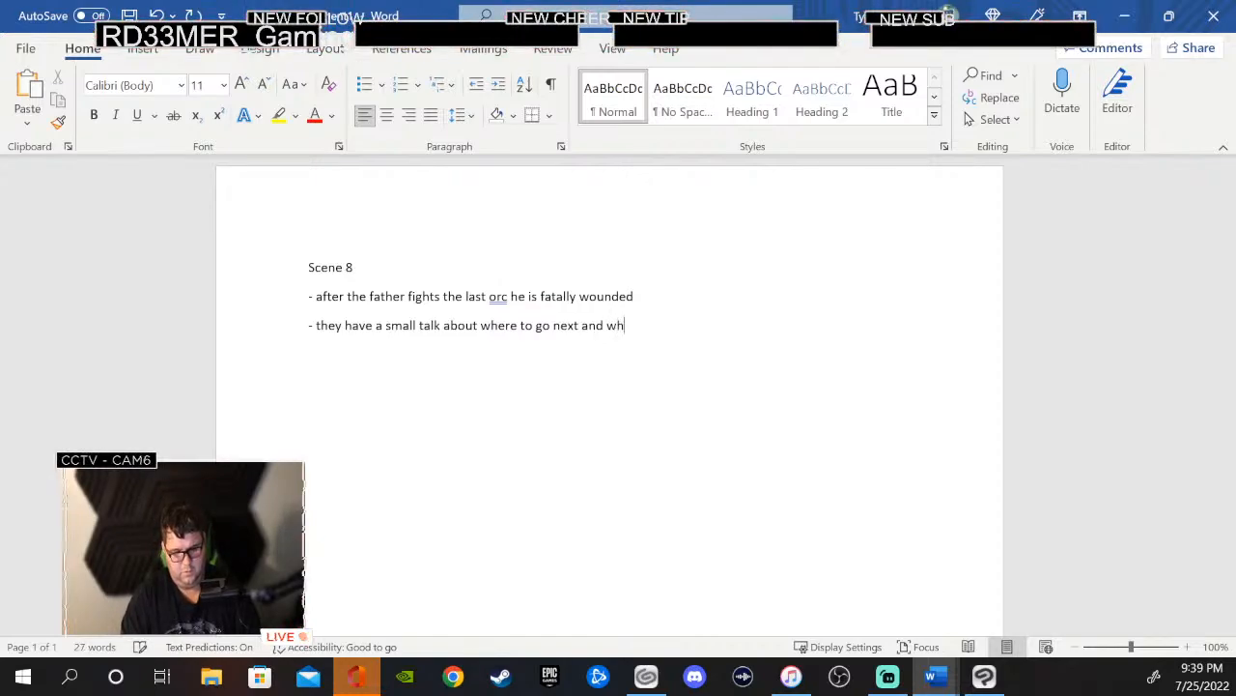
text(o cont)
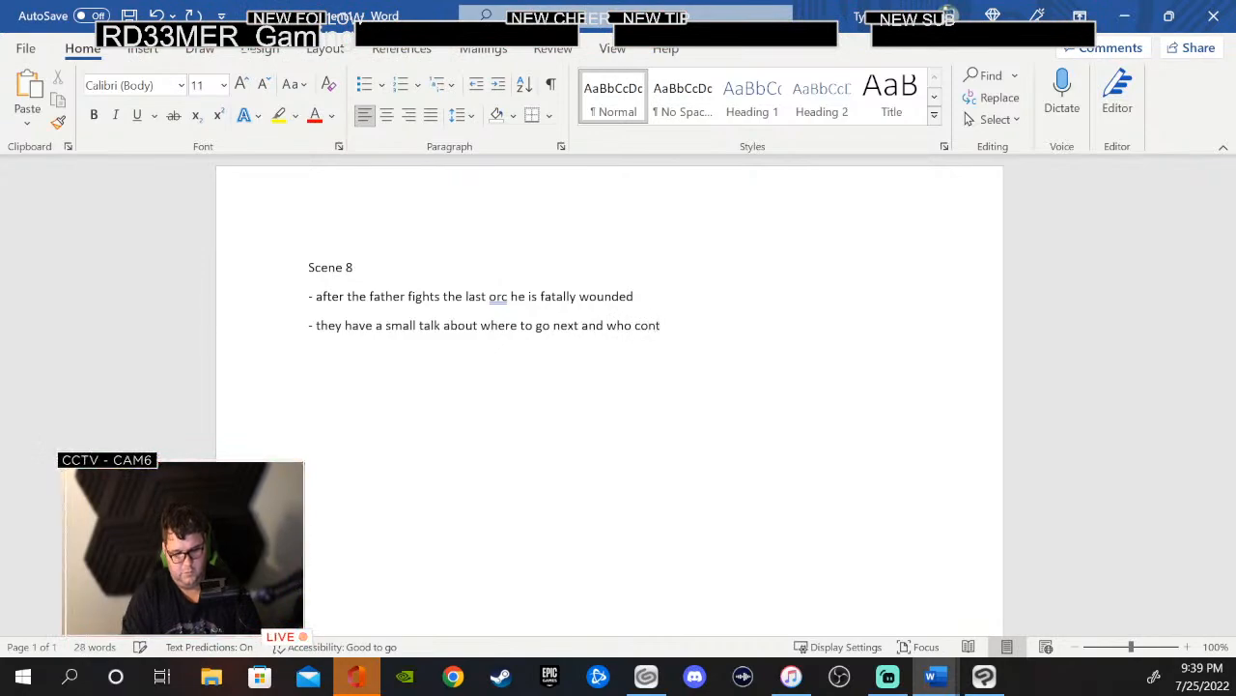
text(act)
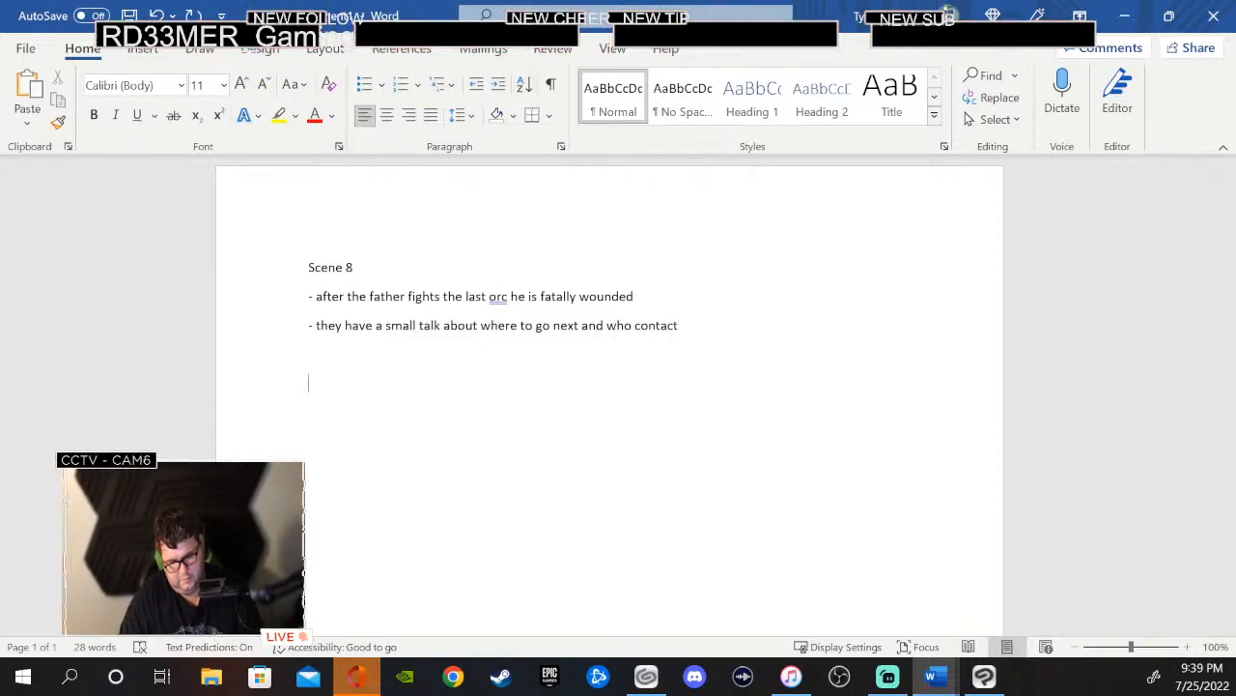
- Add another scene heading below the notes, numbering the two headings Scene 7 and Scene 8, with a hyphen on the line under Scene 8
text(scene 9)
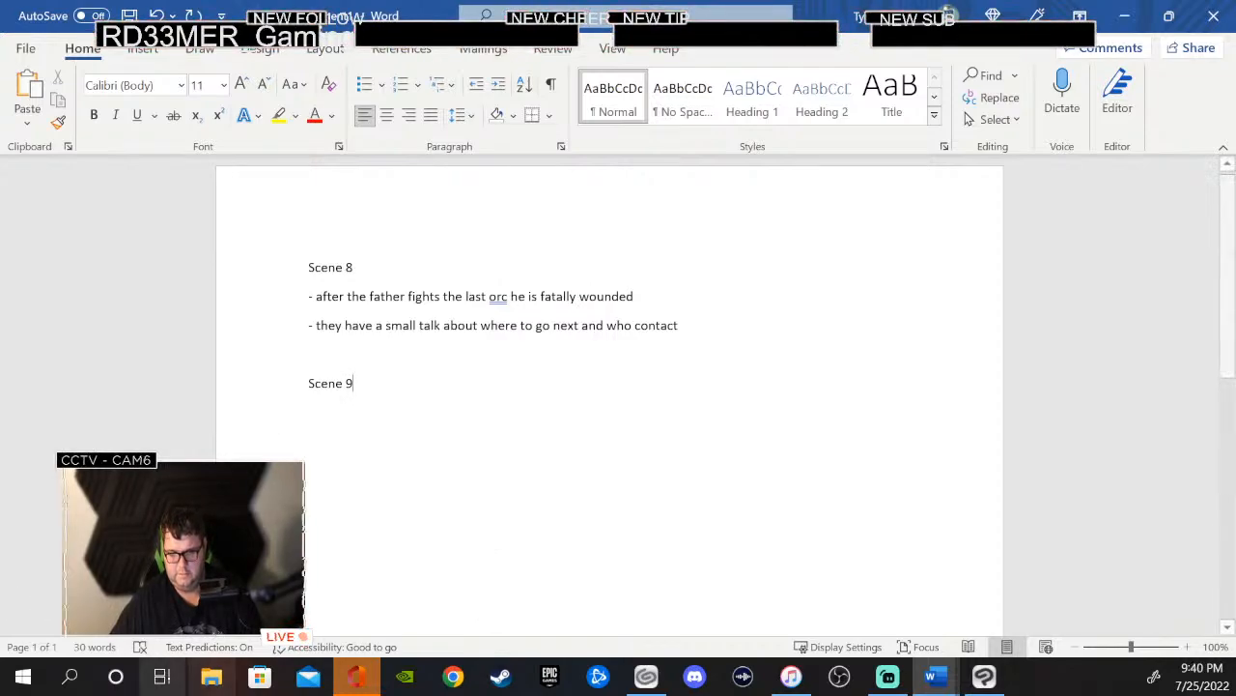
click(443, 259)
key(BackSpace)
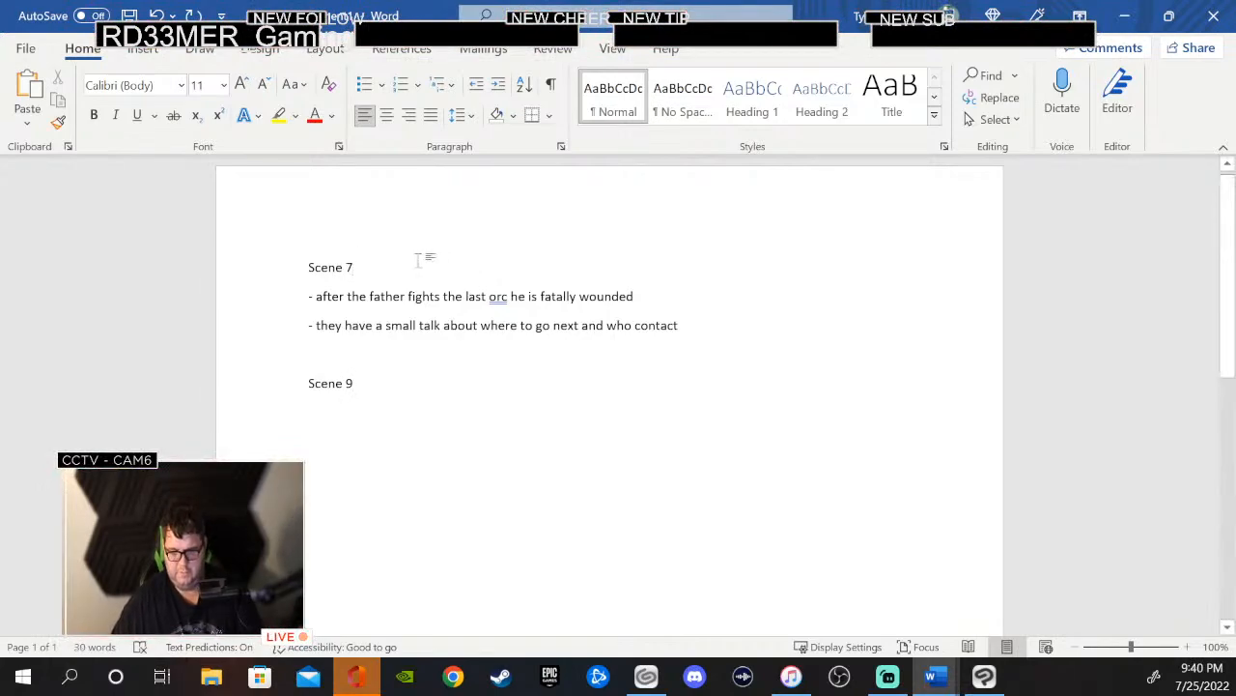
click(416, 382)
key(BackSpace)
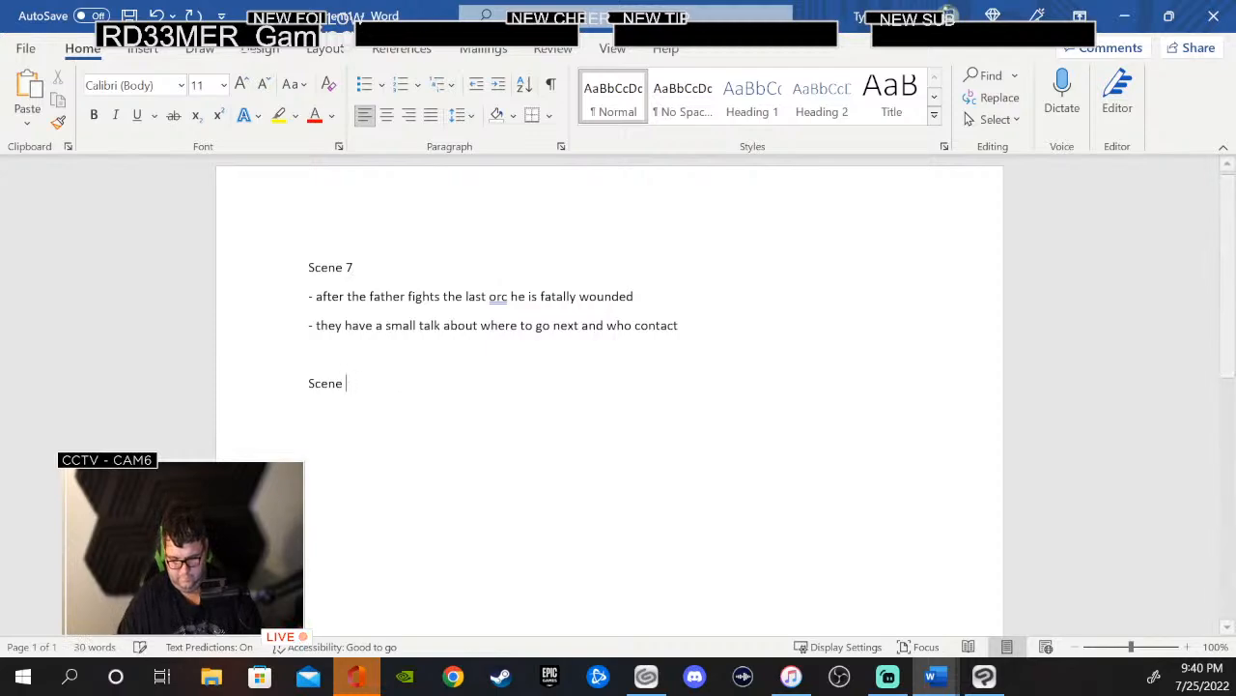
text(8)
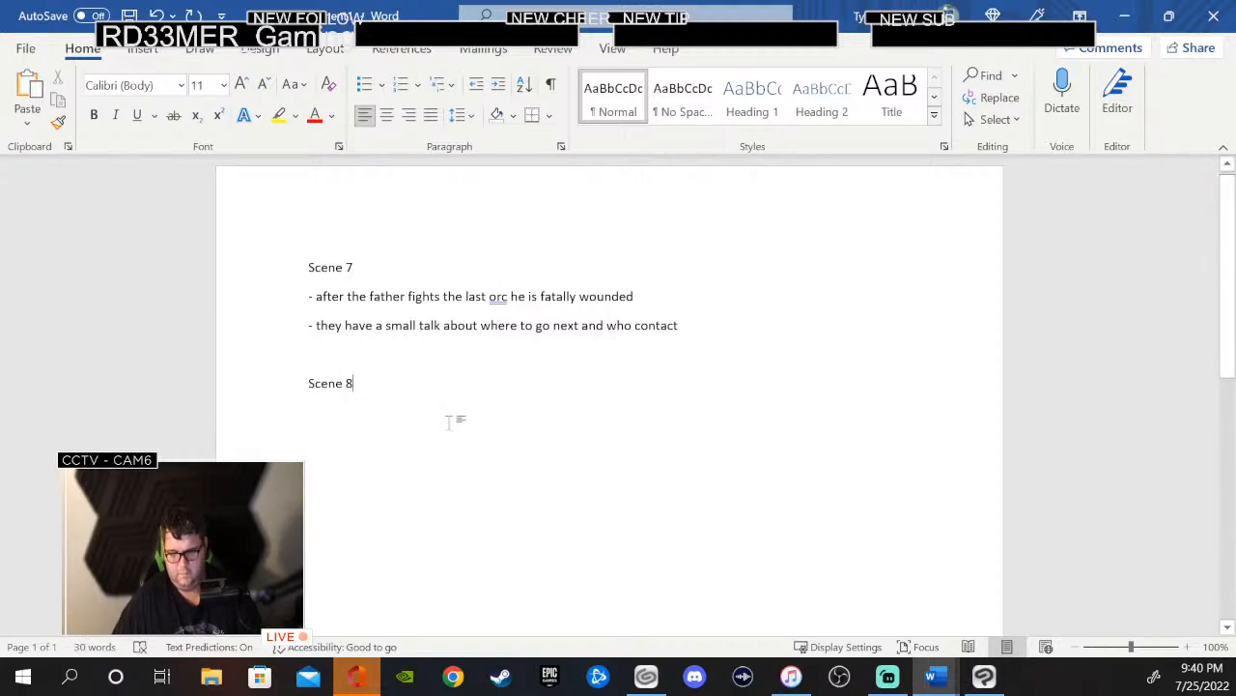
key(Return)
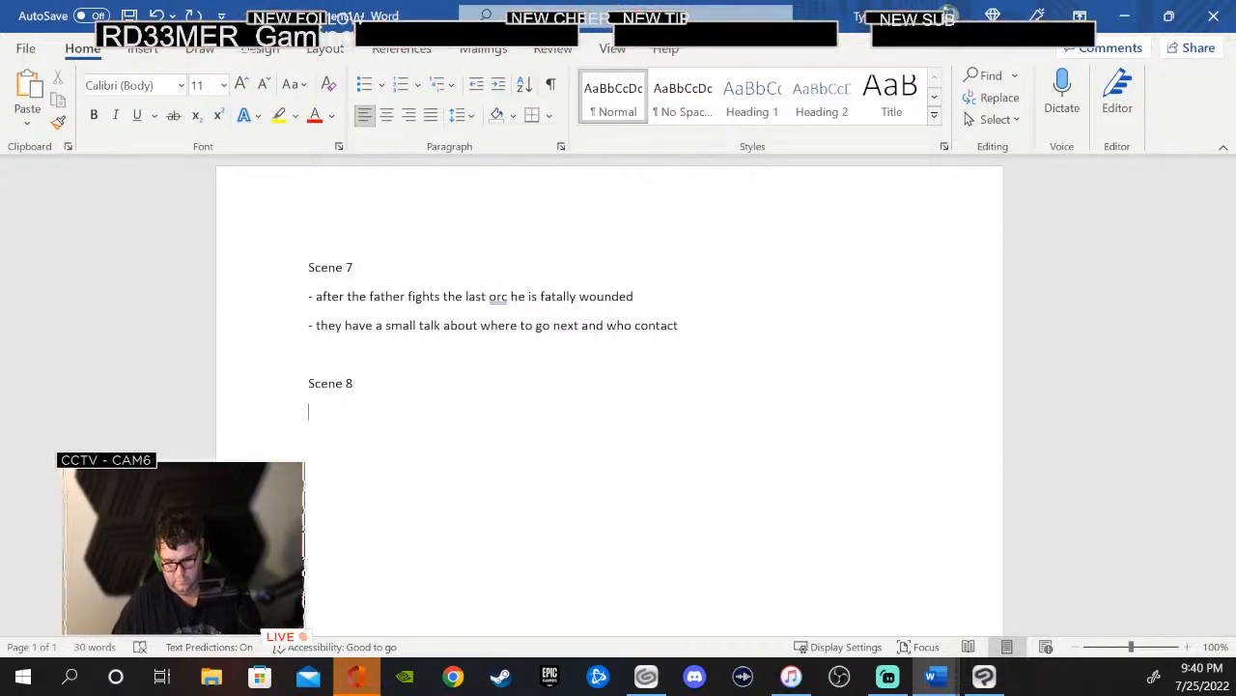
text(-)
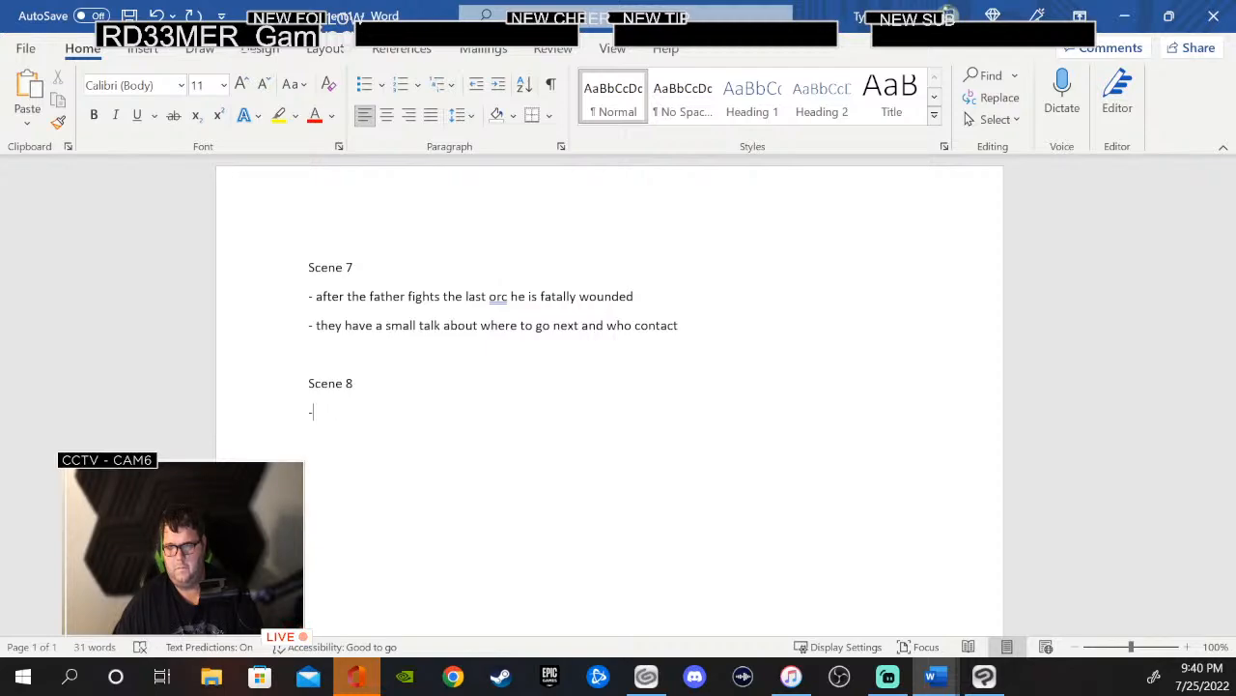
- Fill the blank line above the Scene 8 heading with "- but the orc was still alive but barely" and start another hyphenated line
click(308, 357)
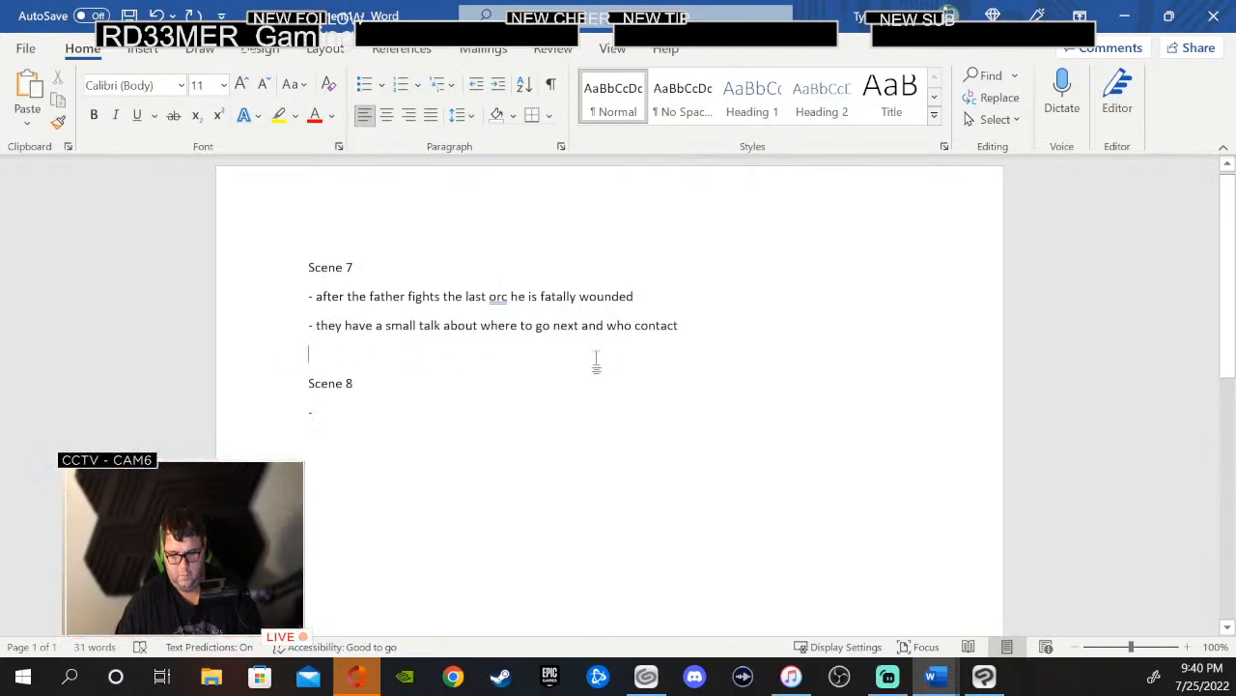
text(- )
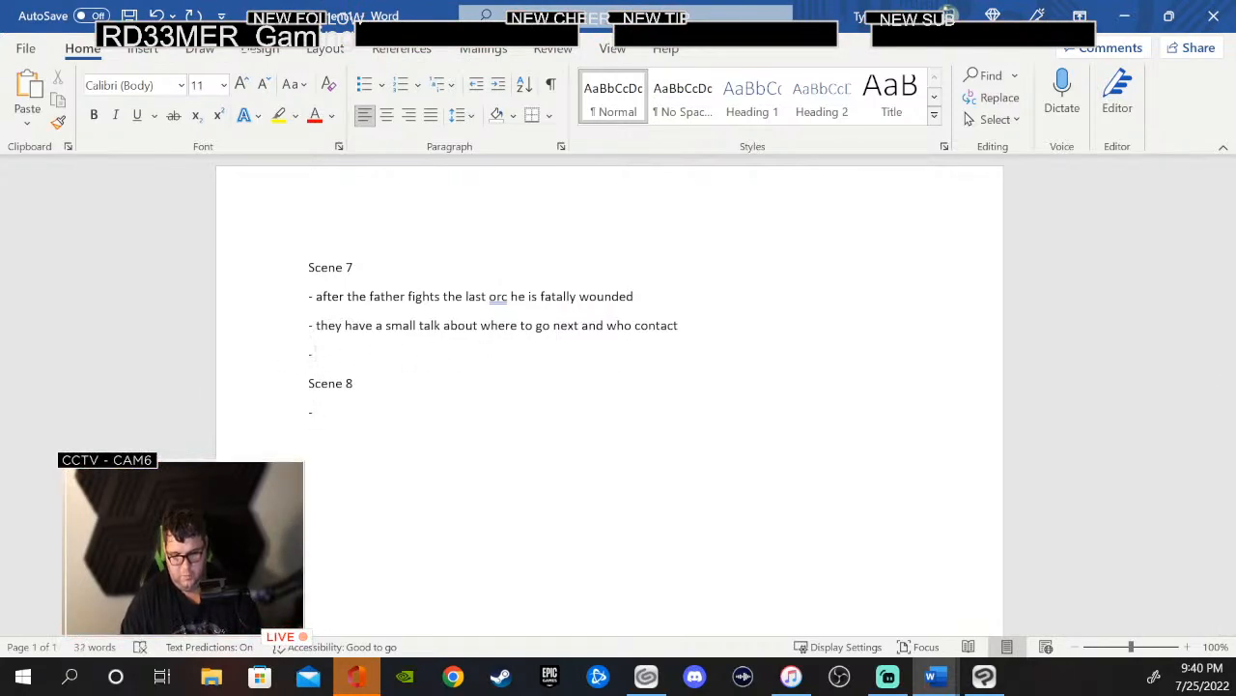
text(but the orc )
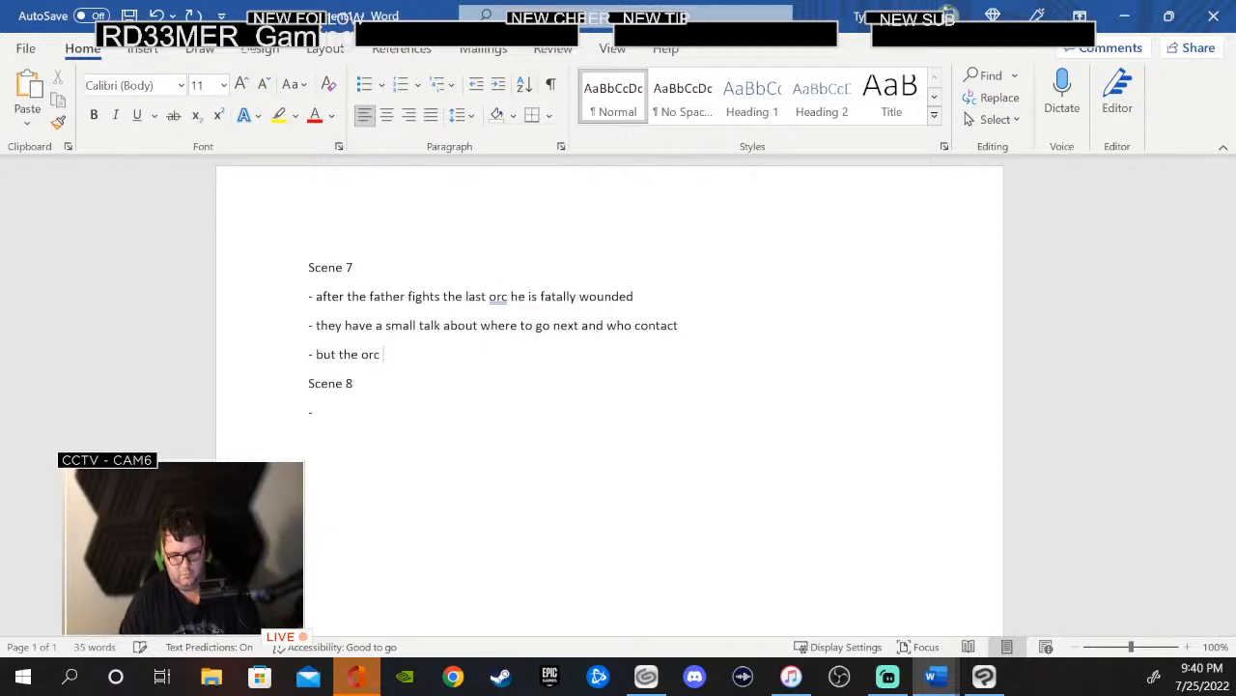
text(was sti)
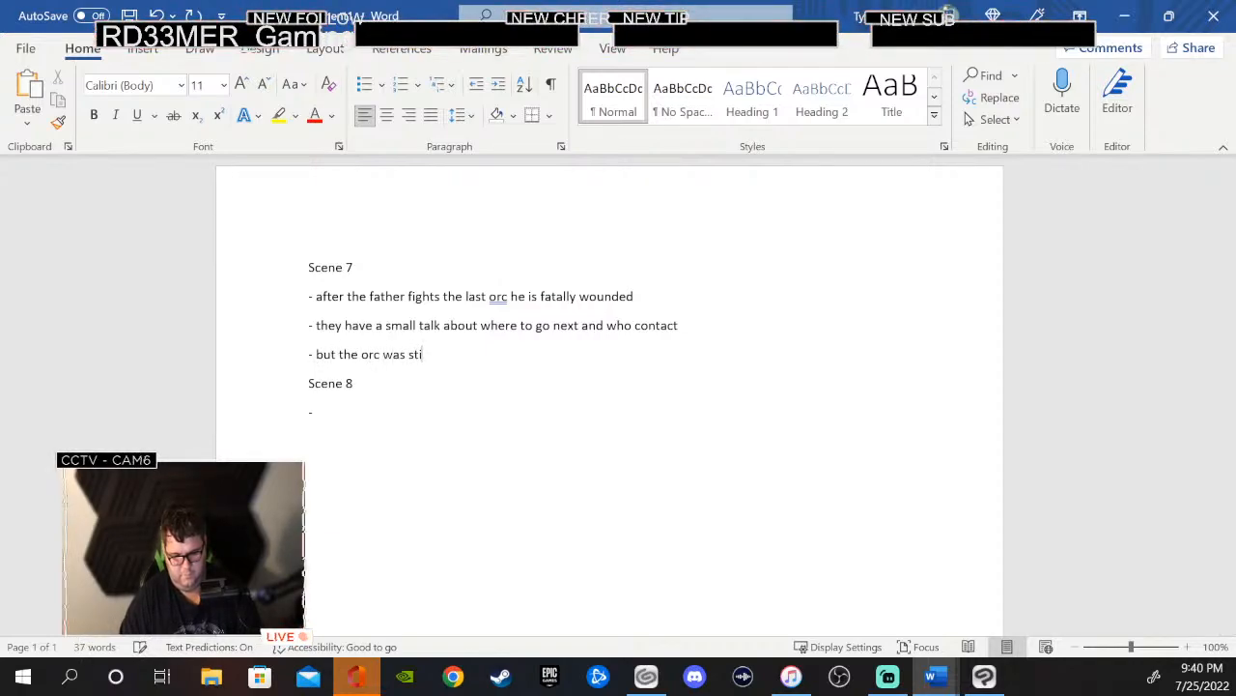
text(ll alivi)
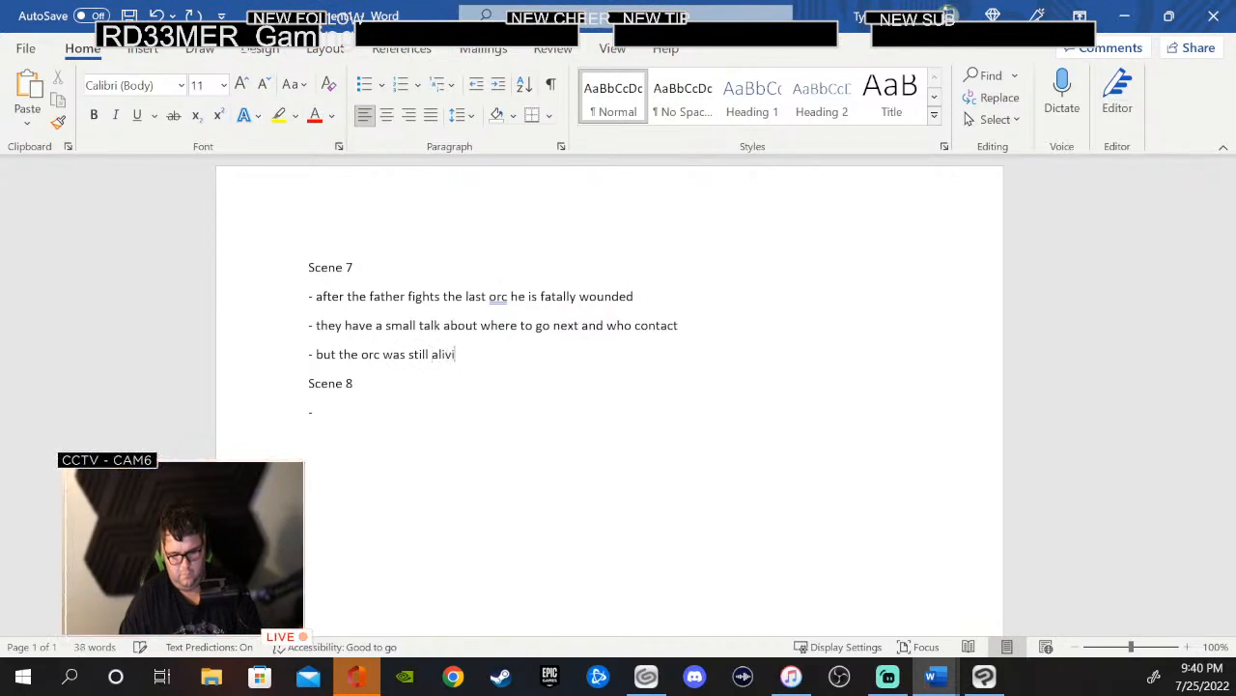
key(BackSpace)
text(e but b)
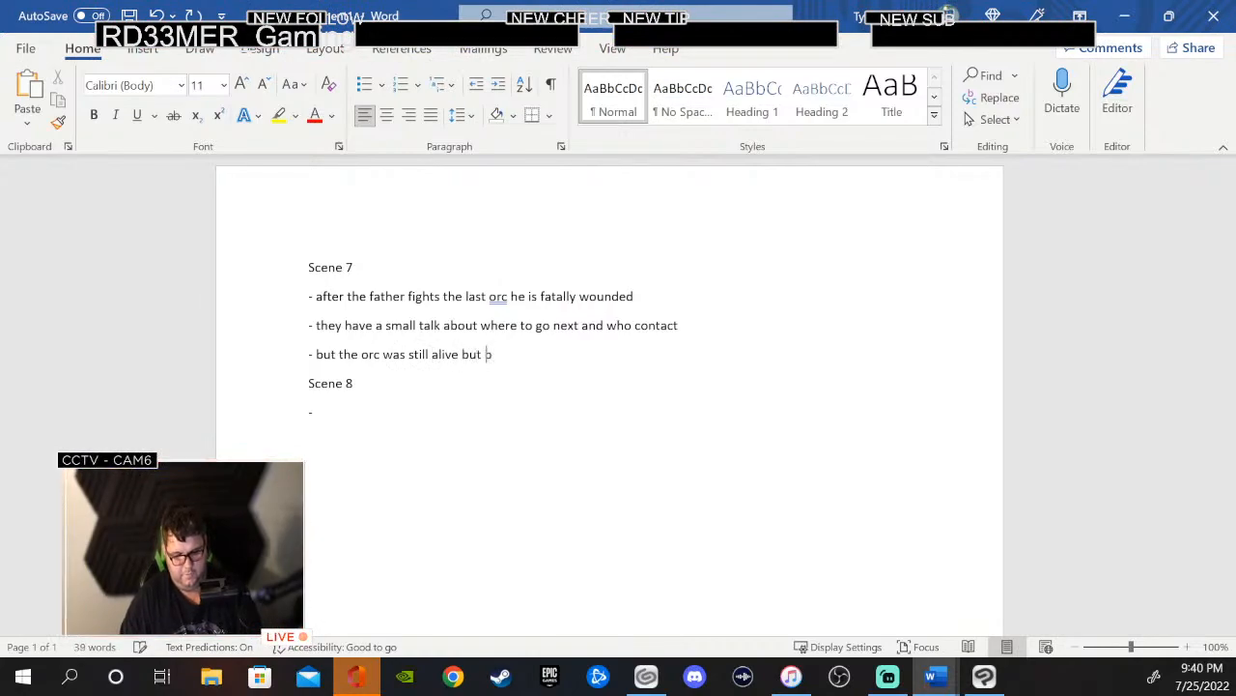
text(arely)
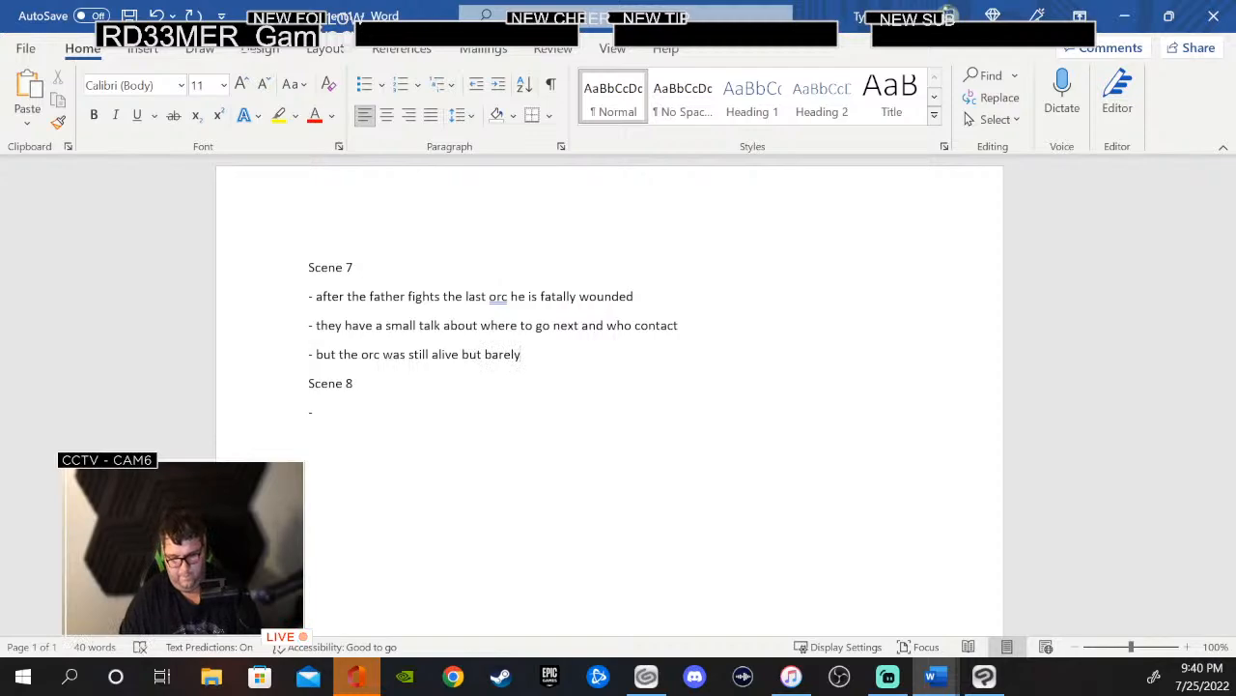
key(Return)
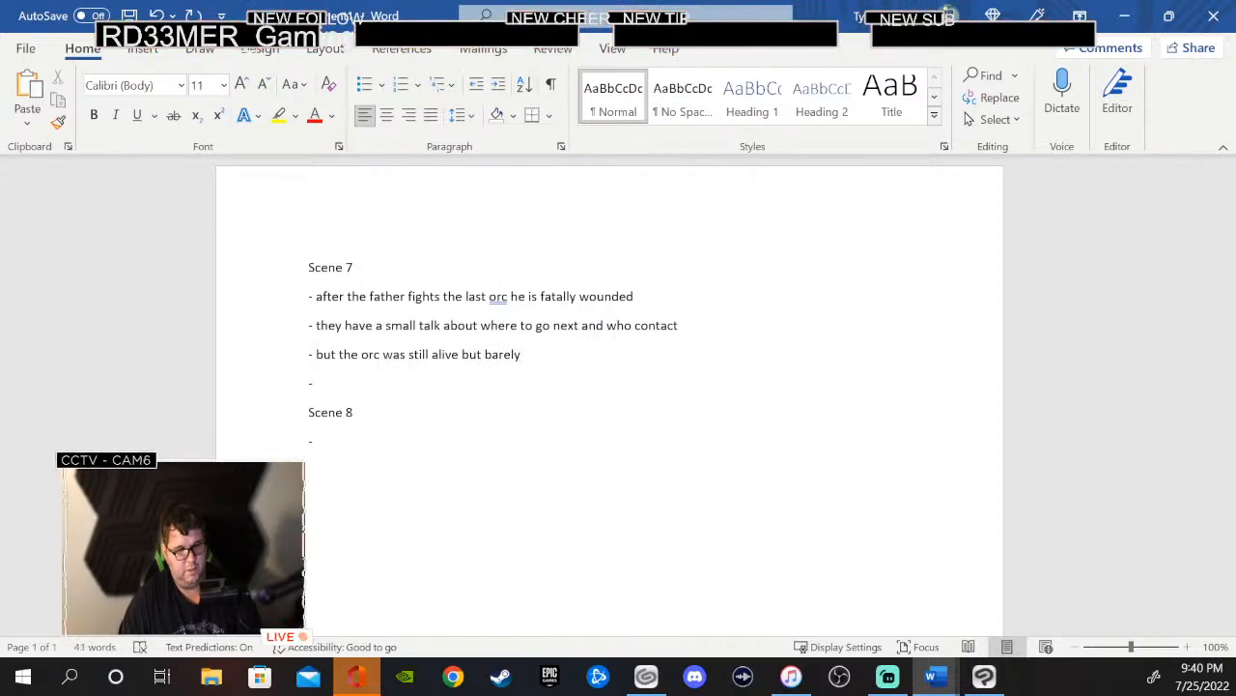
- Write "the MC finishes him off" on the empty dash line at the end of Scene 7
text(- the )
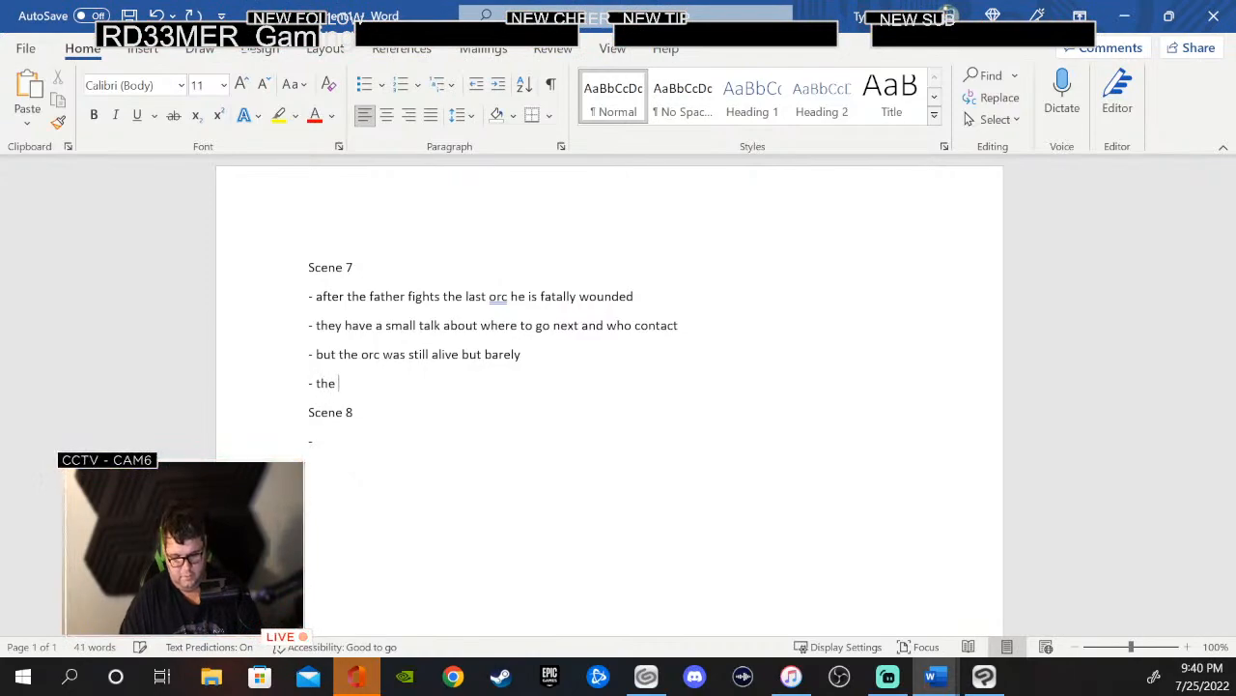
text(MDC)
key(BackSpace)
key(BackSpace)
text(C)
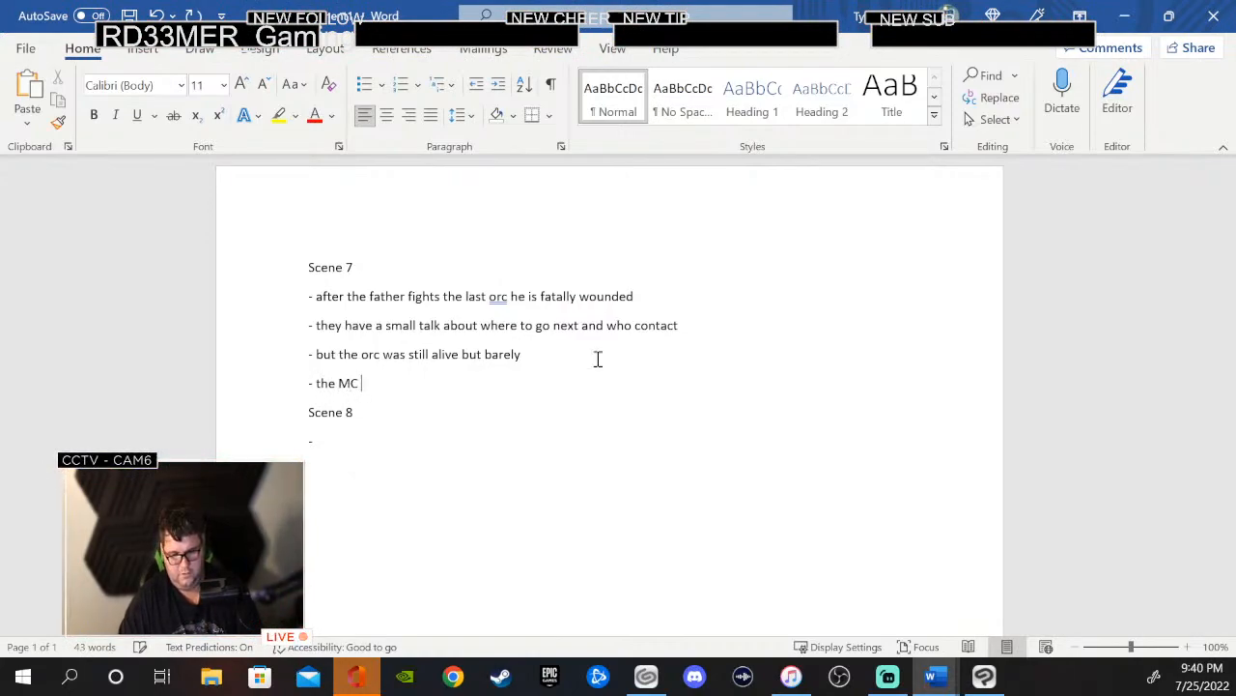
text( finn)
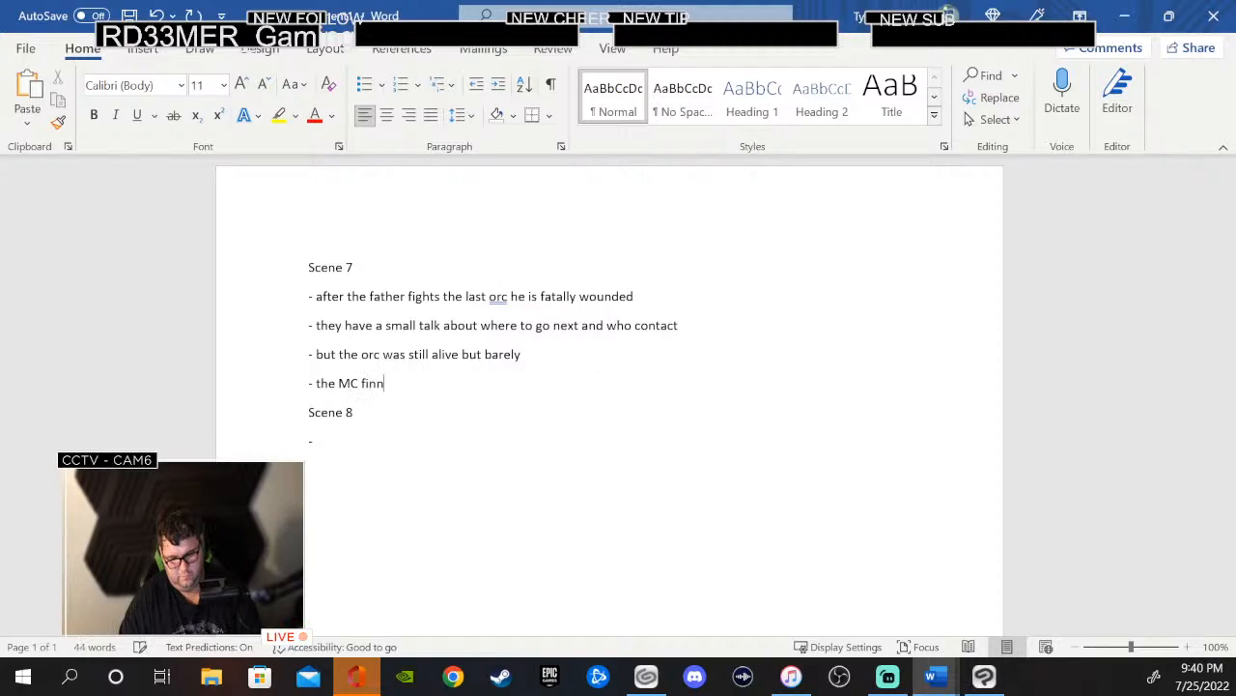
key(BackSpace)
text(ishes h)
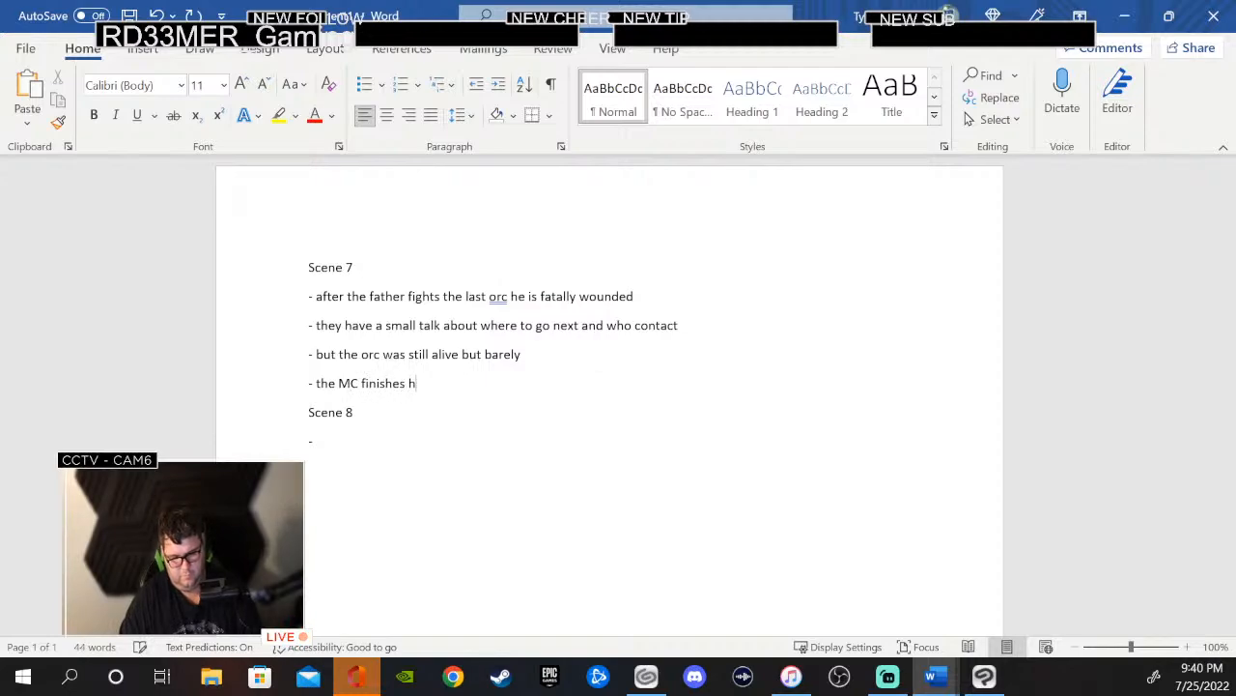
text(im off)
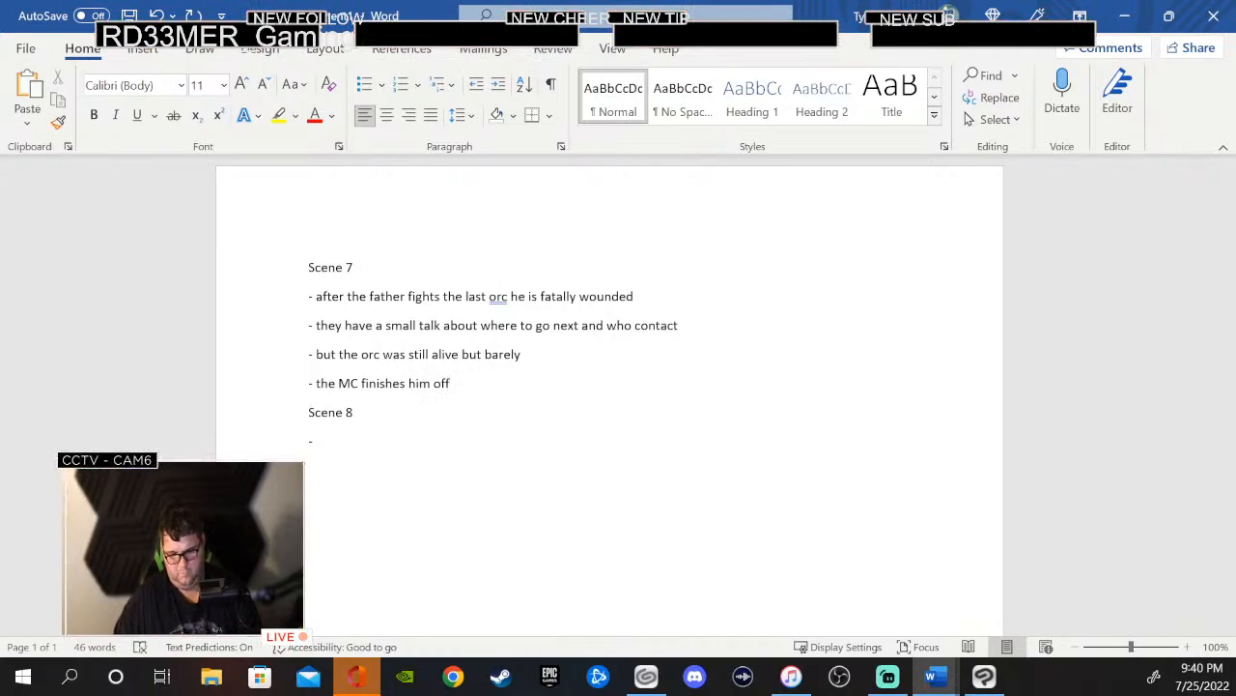
- Add a new dash line reading "- sees the brand on the shoulder" at the end of Scene 7
key(Return)
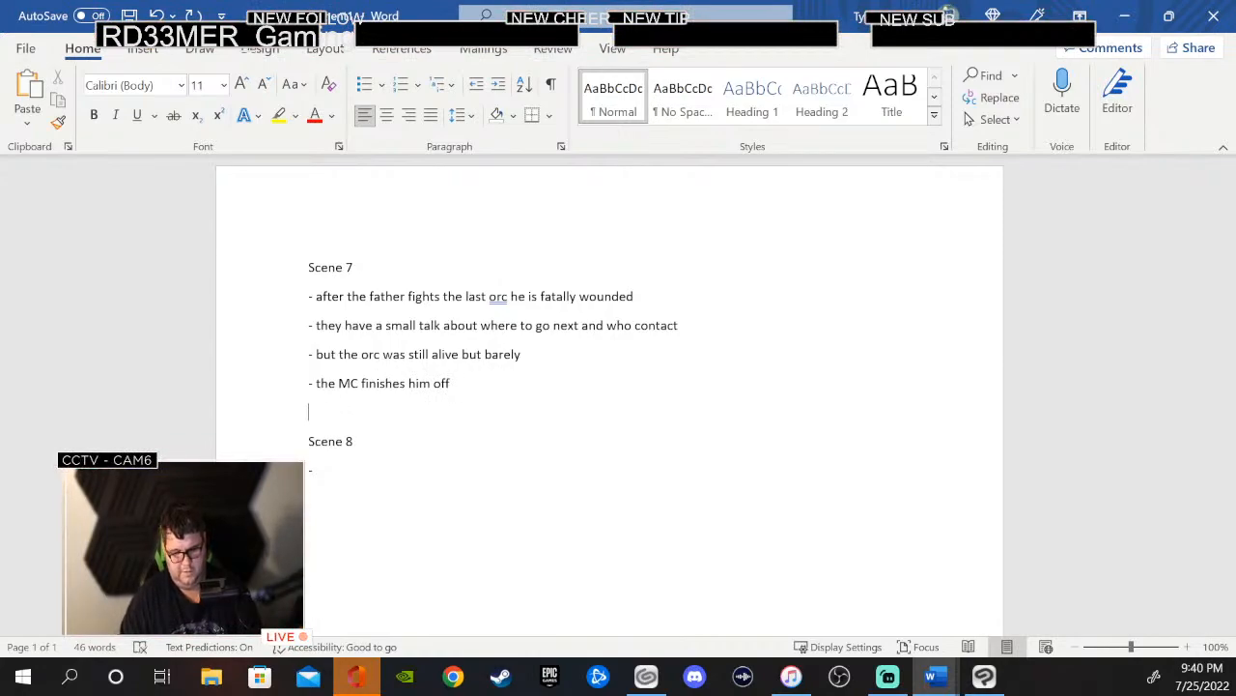
text(- sa)
key(BackSpace)
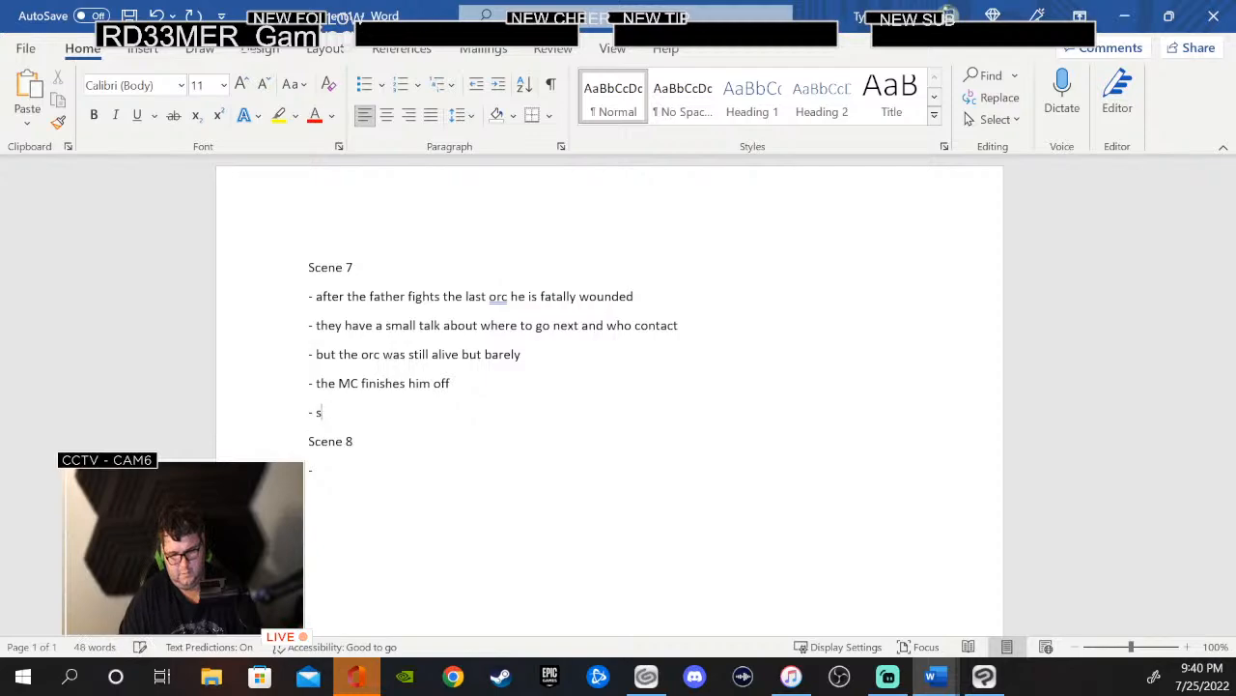
text(ees the )
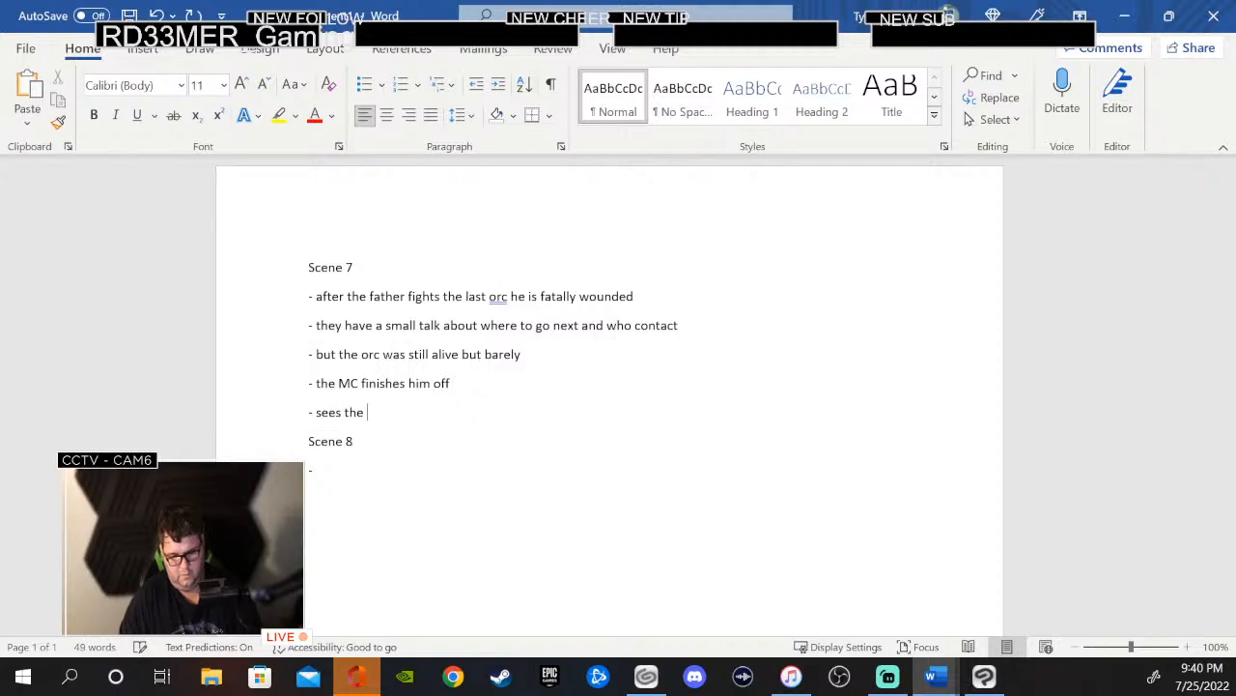
text(brand)
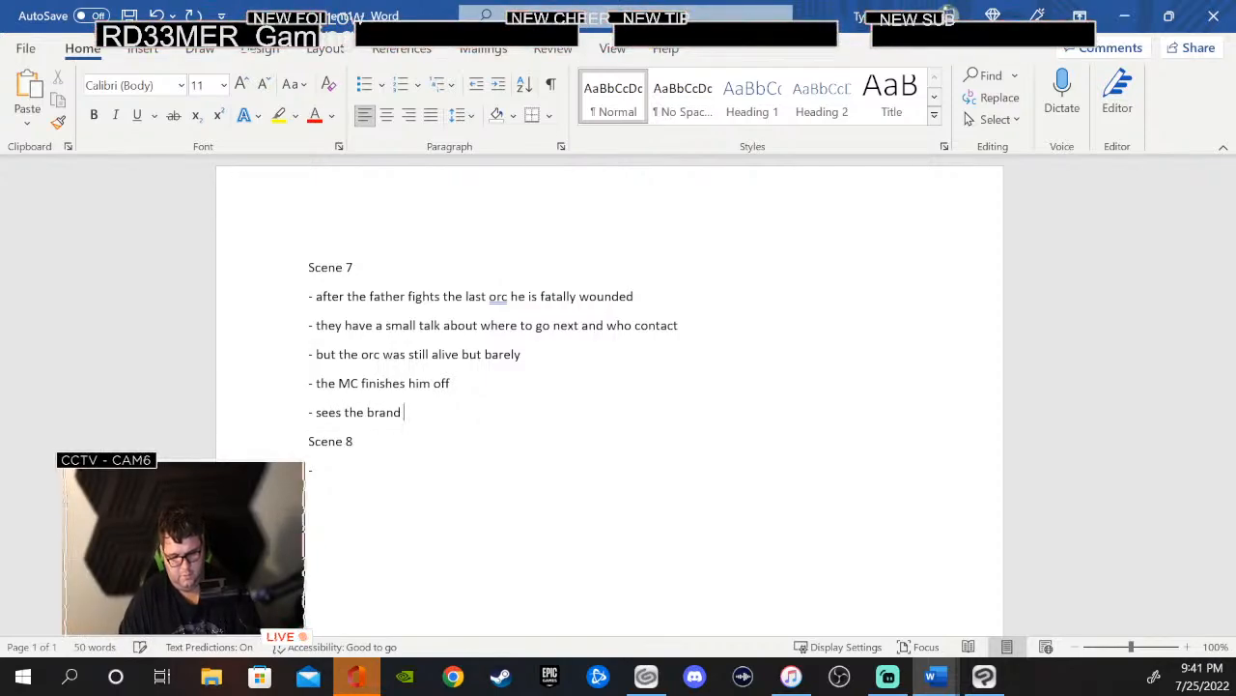
text( on th)
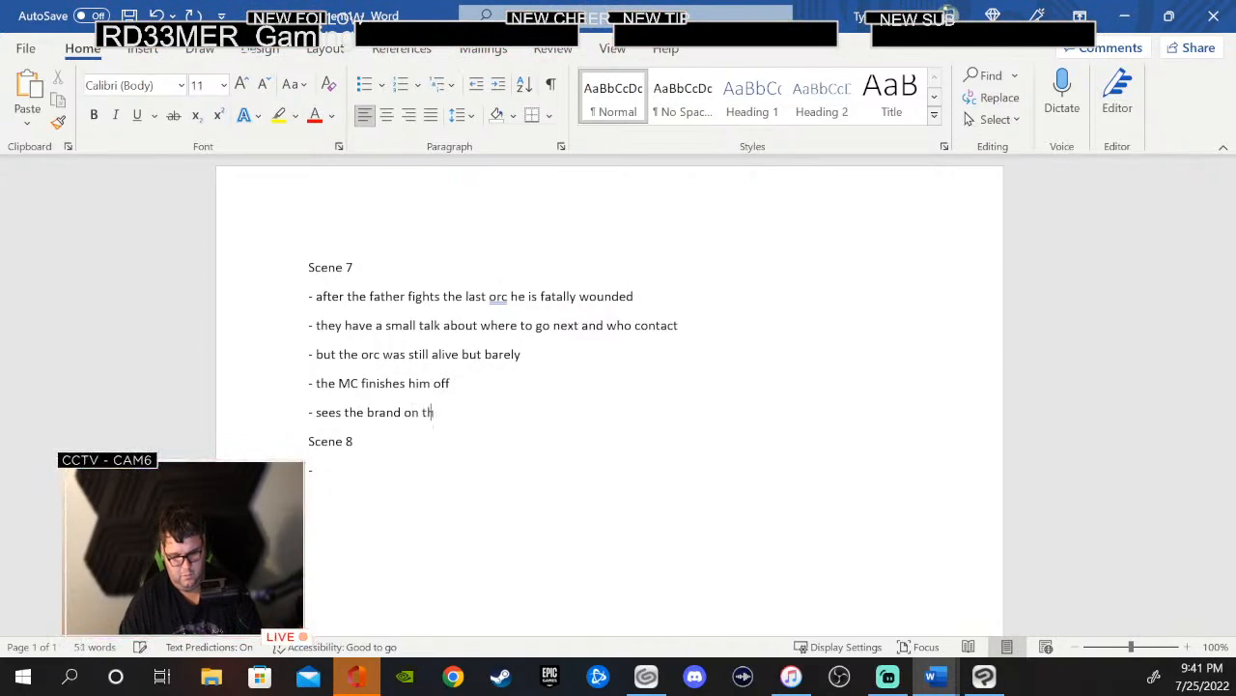
text(e shoulder)
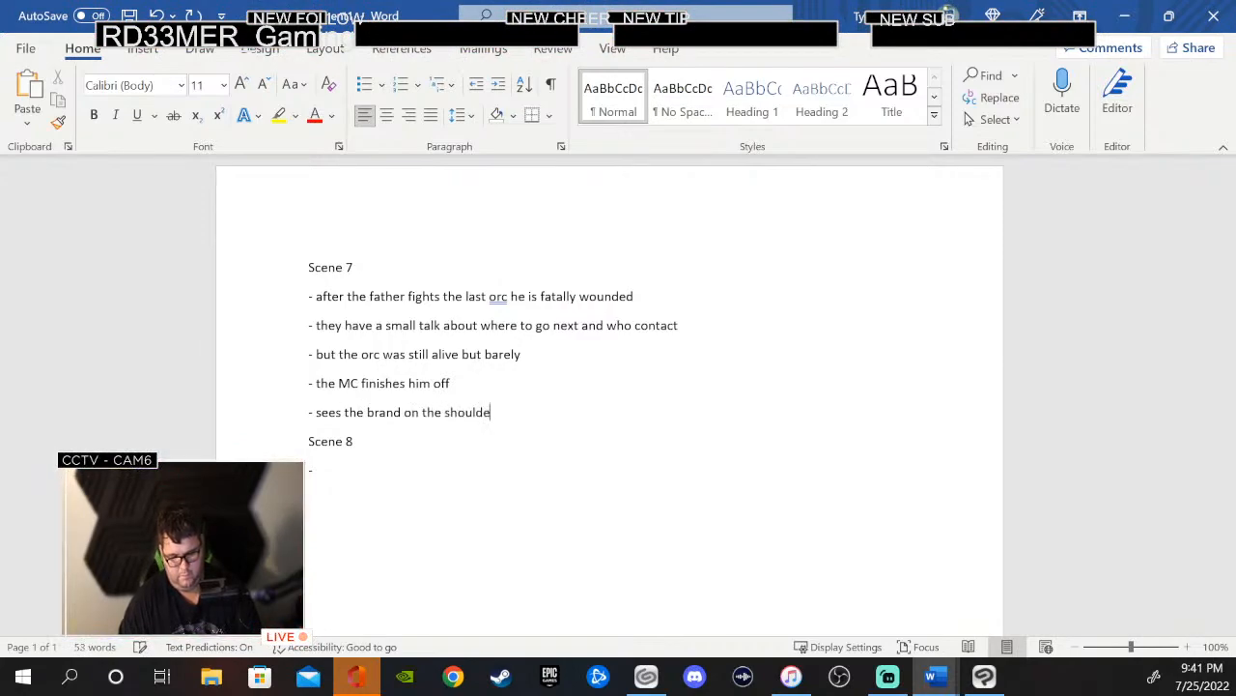
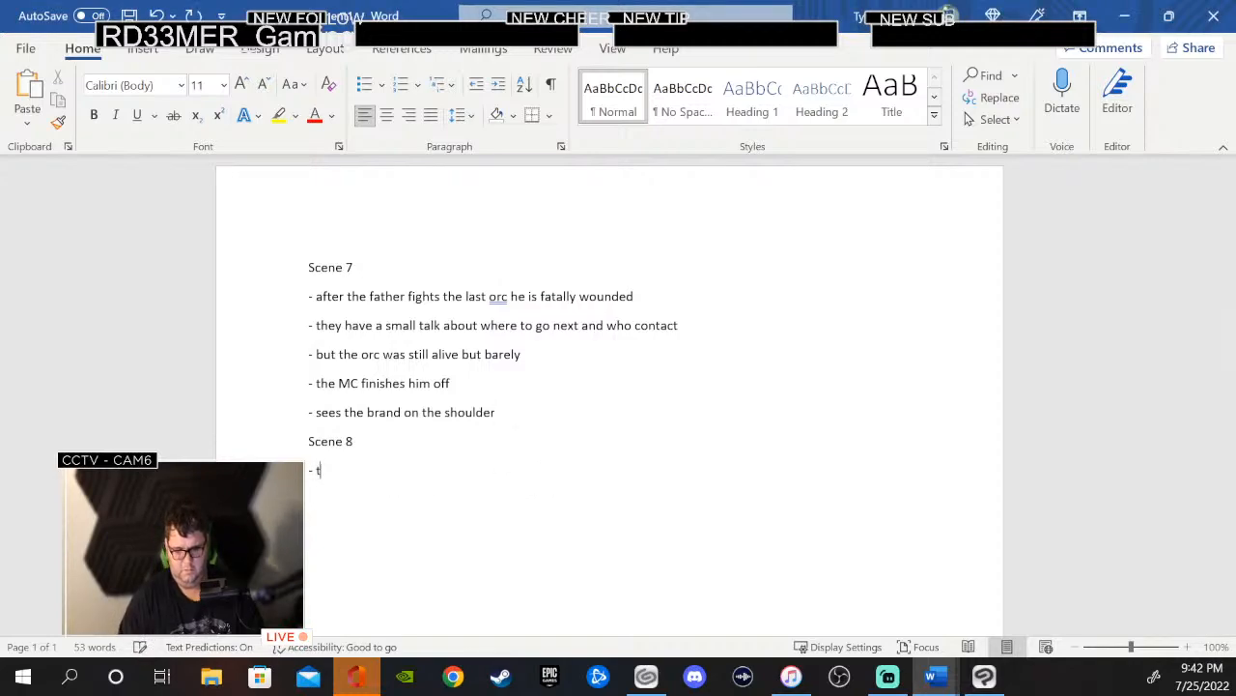
- Write "the first choice of the player" on the empty dash line under Scene 8
text(the fi)
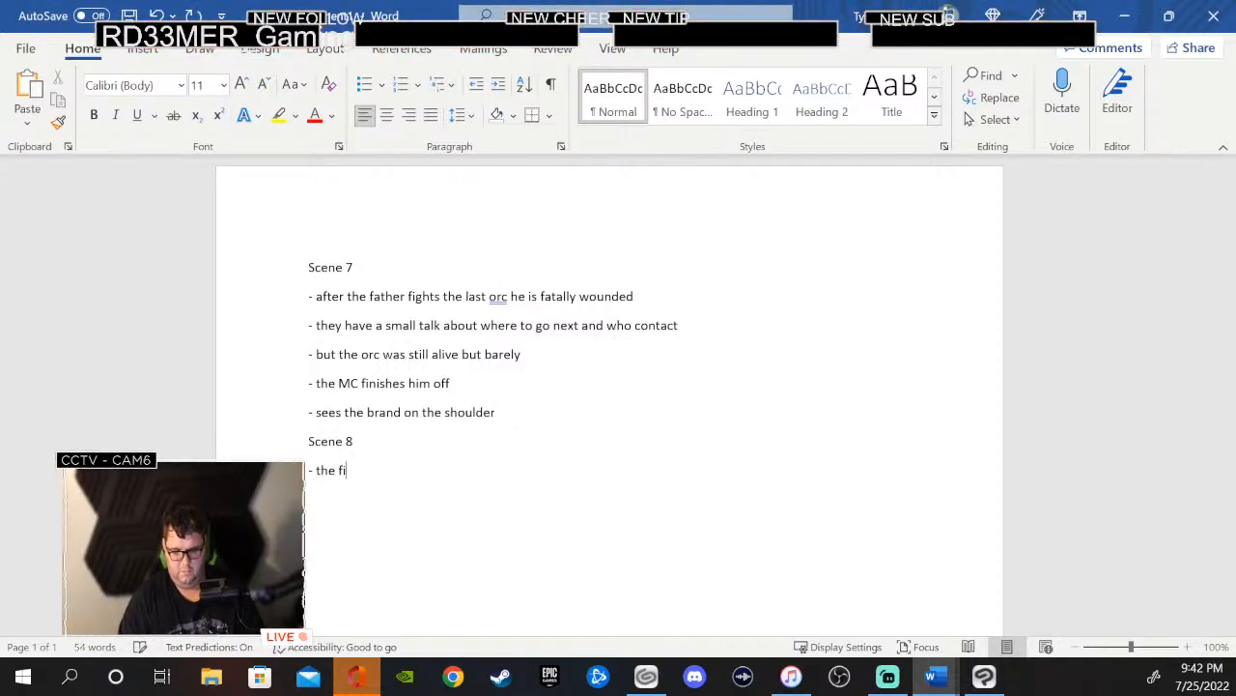
text(rst c)
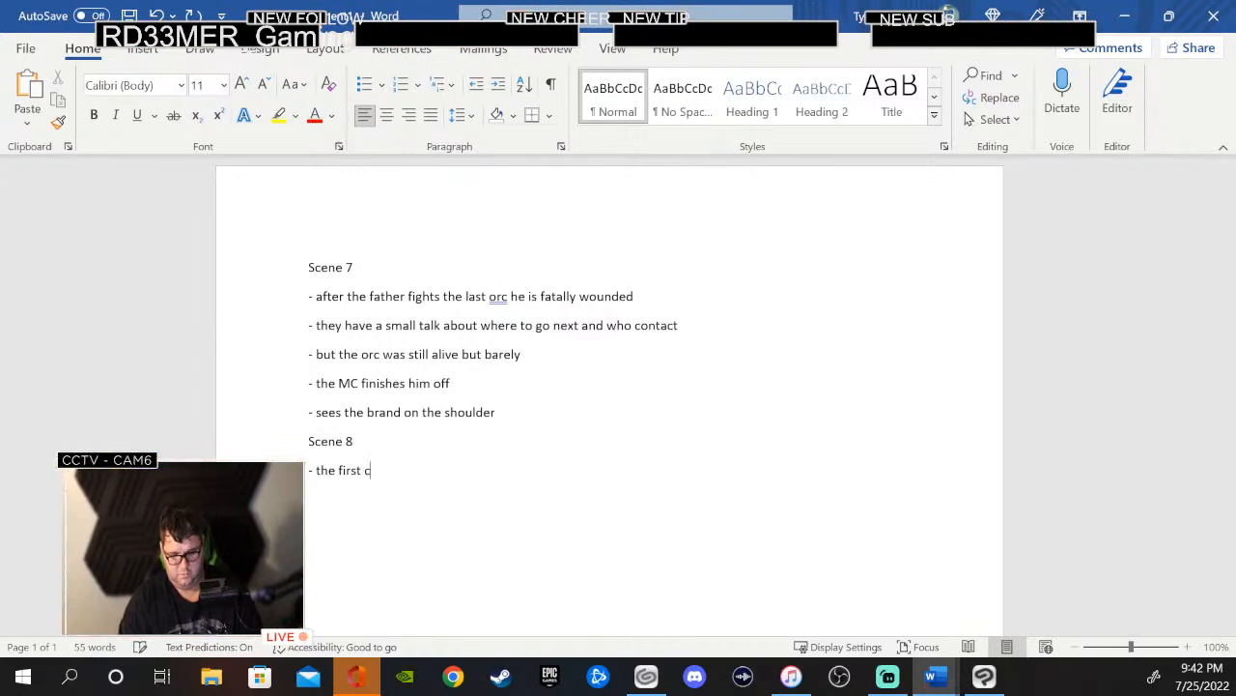
text(hoice)
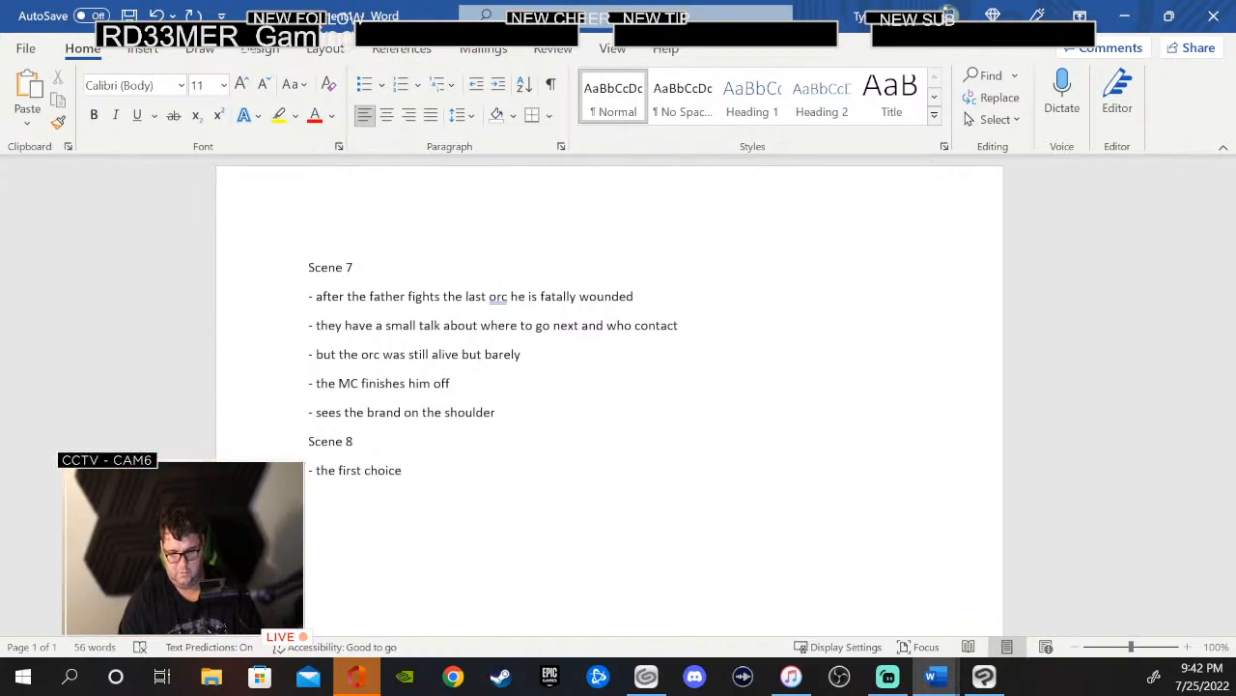
text( of the player)
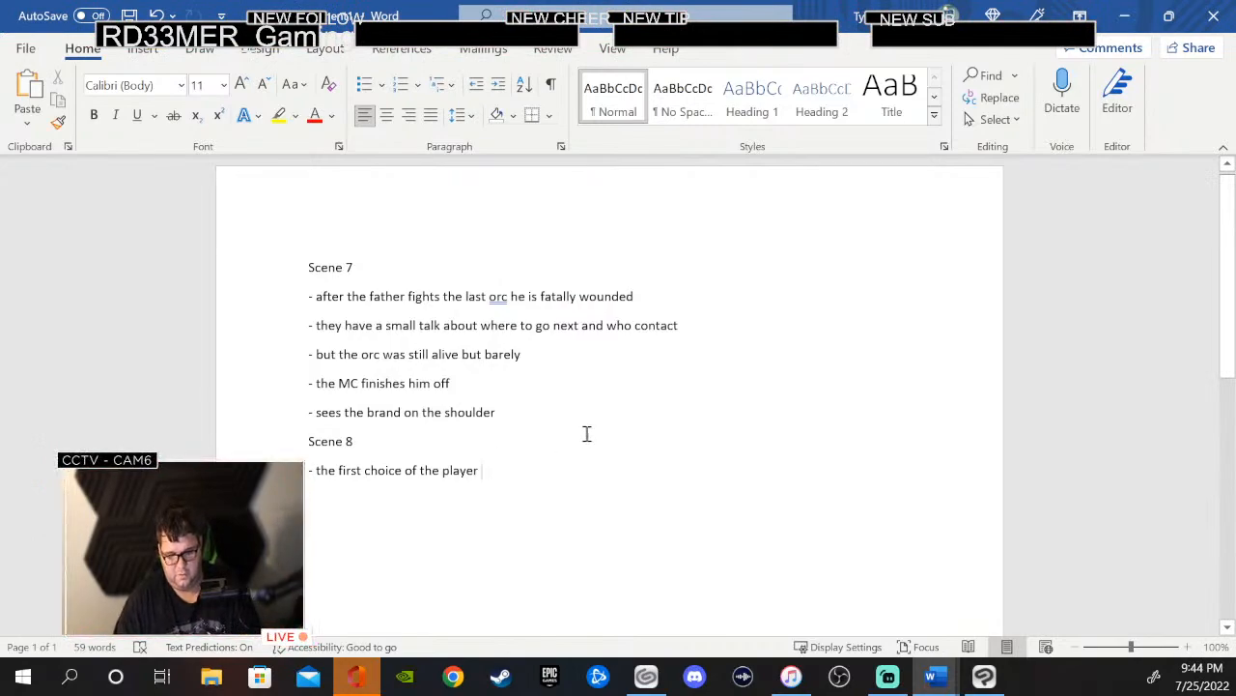
- Add the Scene 8 line "They will come across a wagon that is being attacked by the same orcs that killed his family"
key(Return)
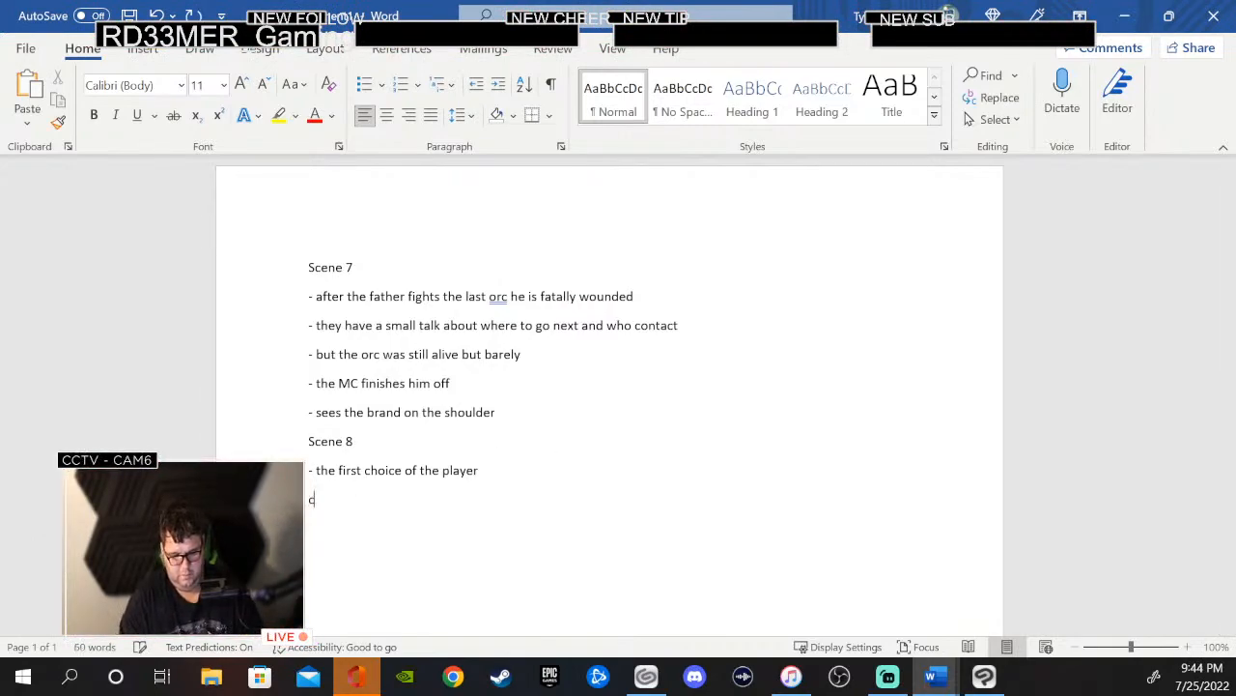
text(the g)
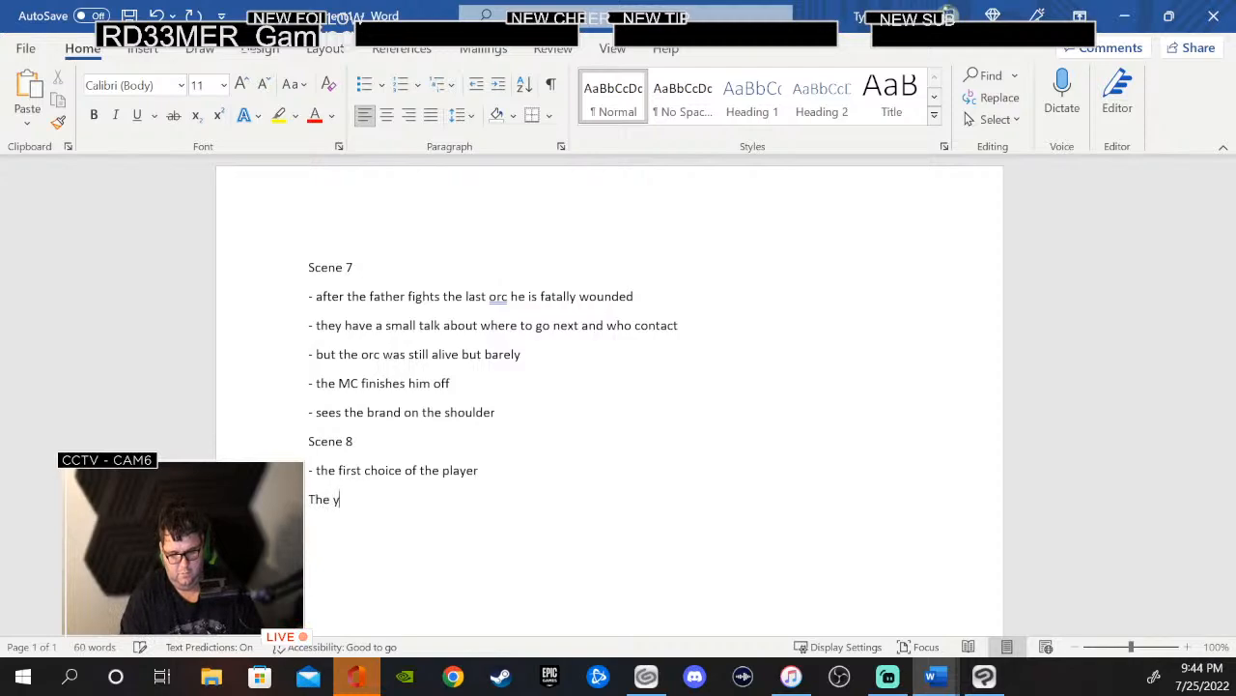
key(BackSpace)
key(BackSpace)
text(y wi)
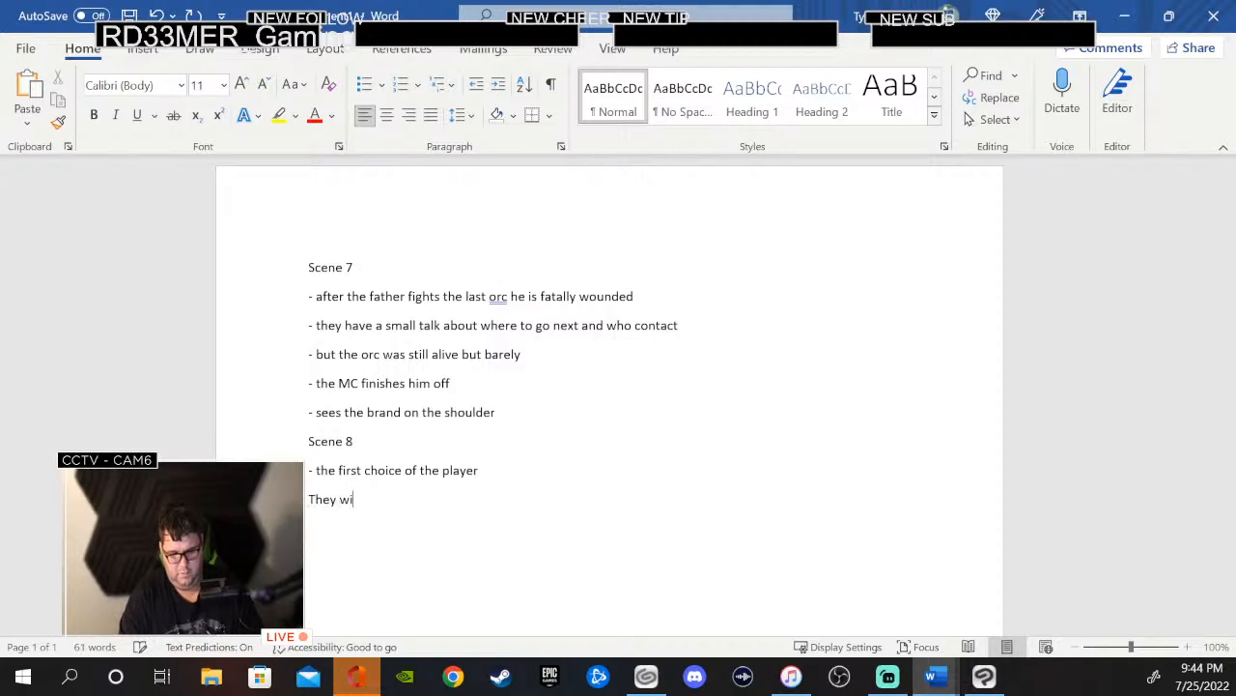
text(ll come)
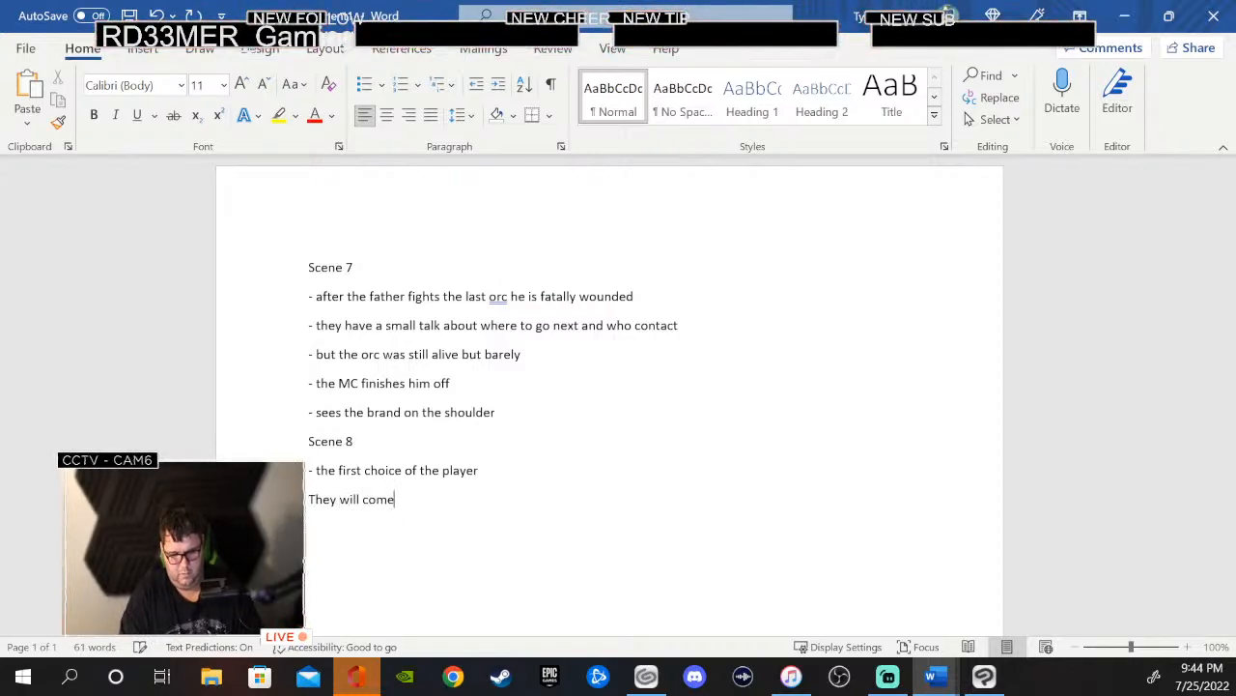
text( across)
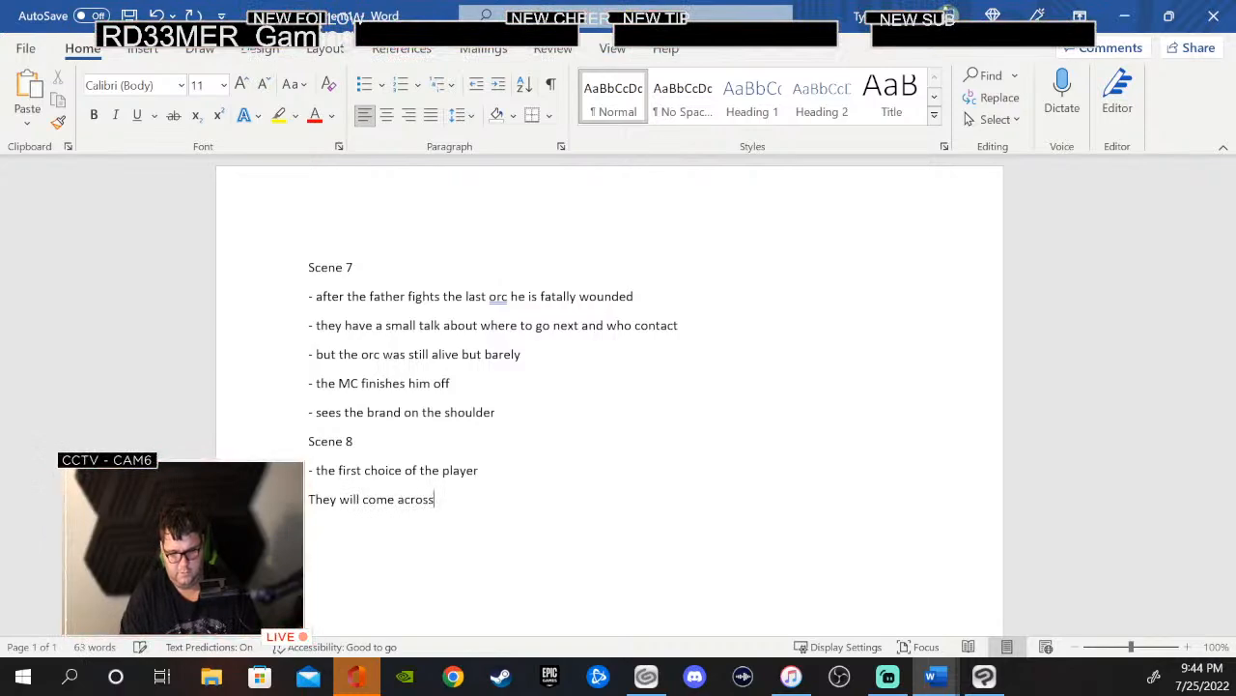
text( a ewagon)
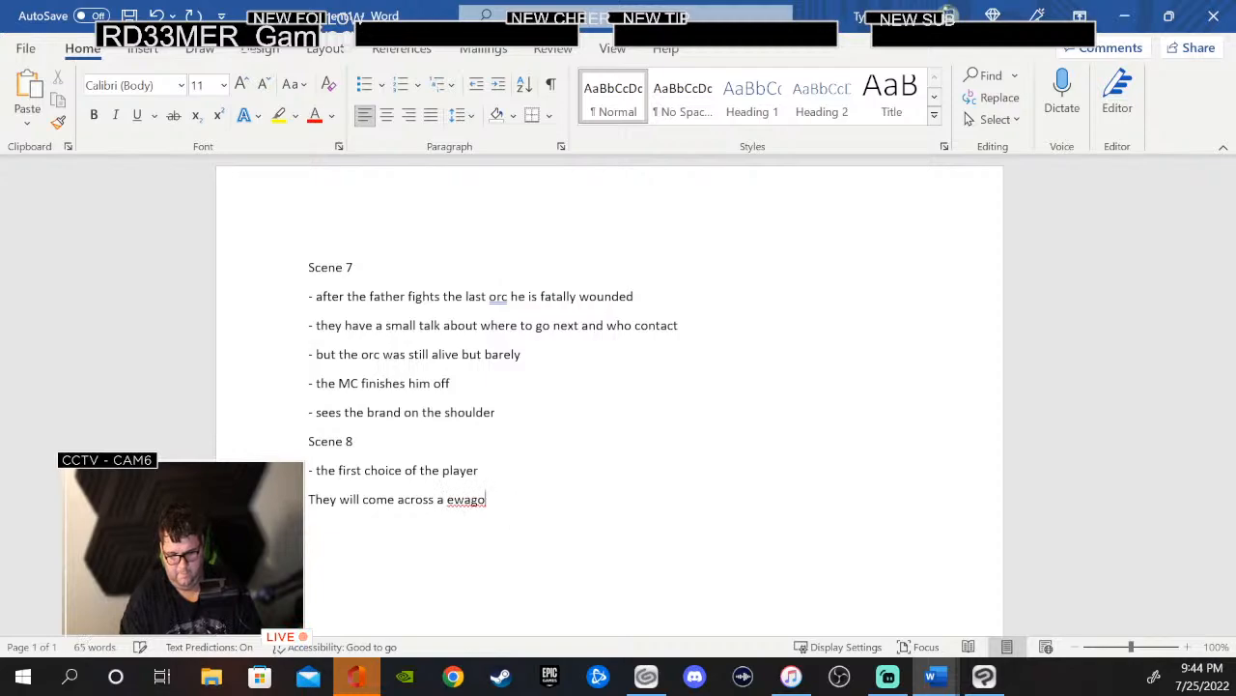
key(BackSpace)
key(BackSpace)
key(BackSpace)
key(BackSpace)
key(BackSpace)
text(wa)
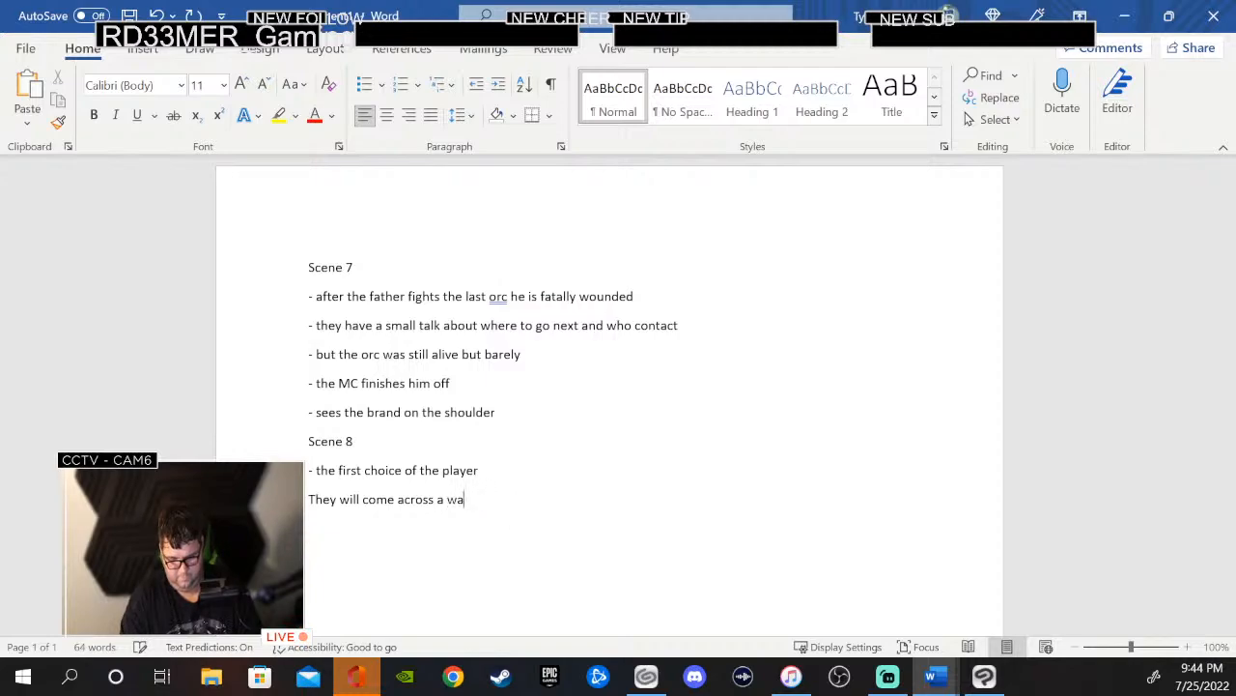
text(gon tha)
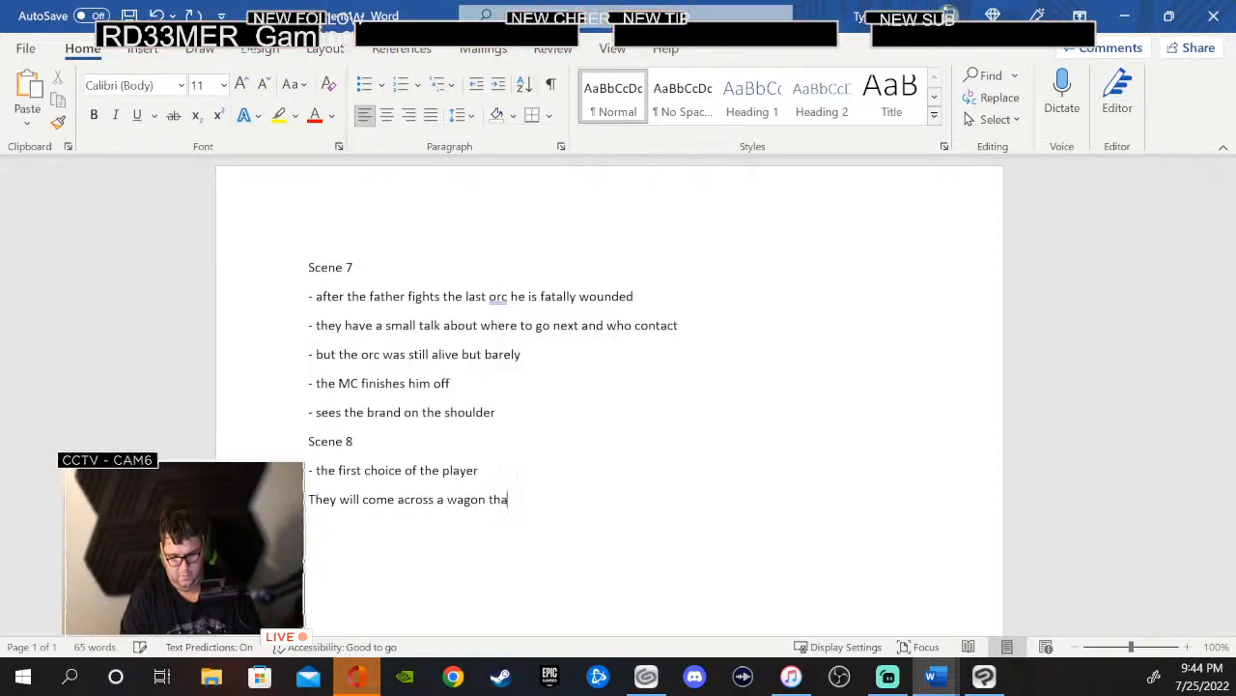
text(t is being)
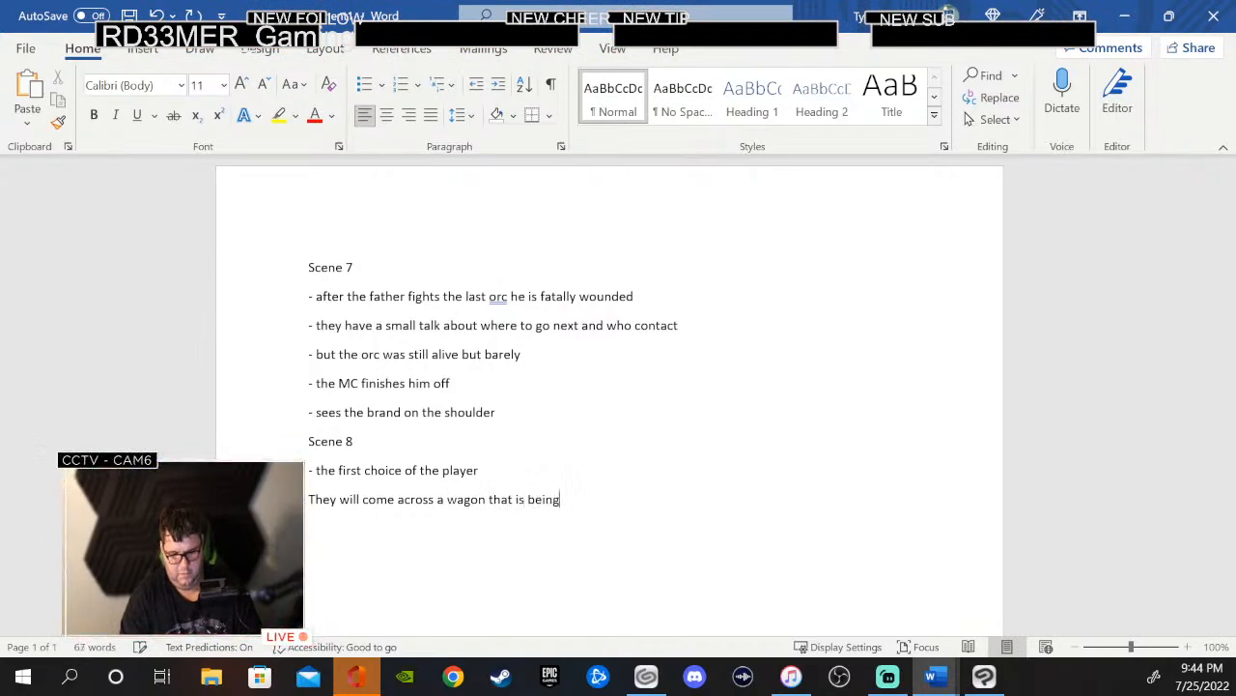
text( attakcked by )
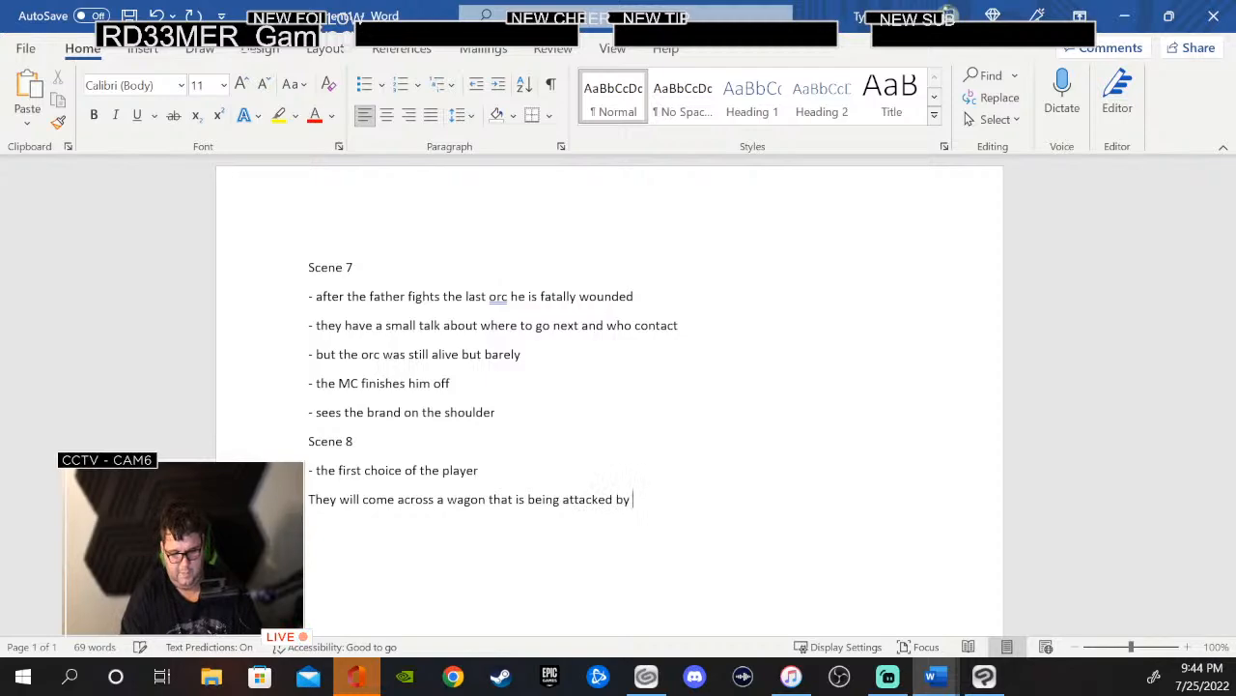
text(the same orcs )
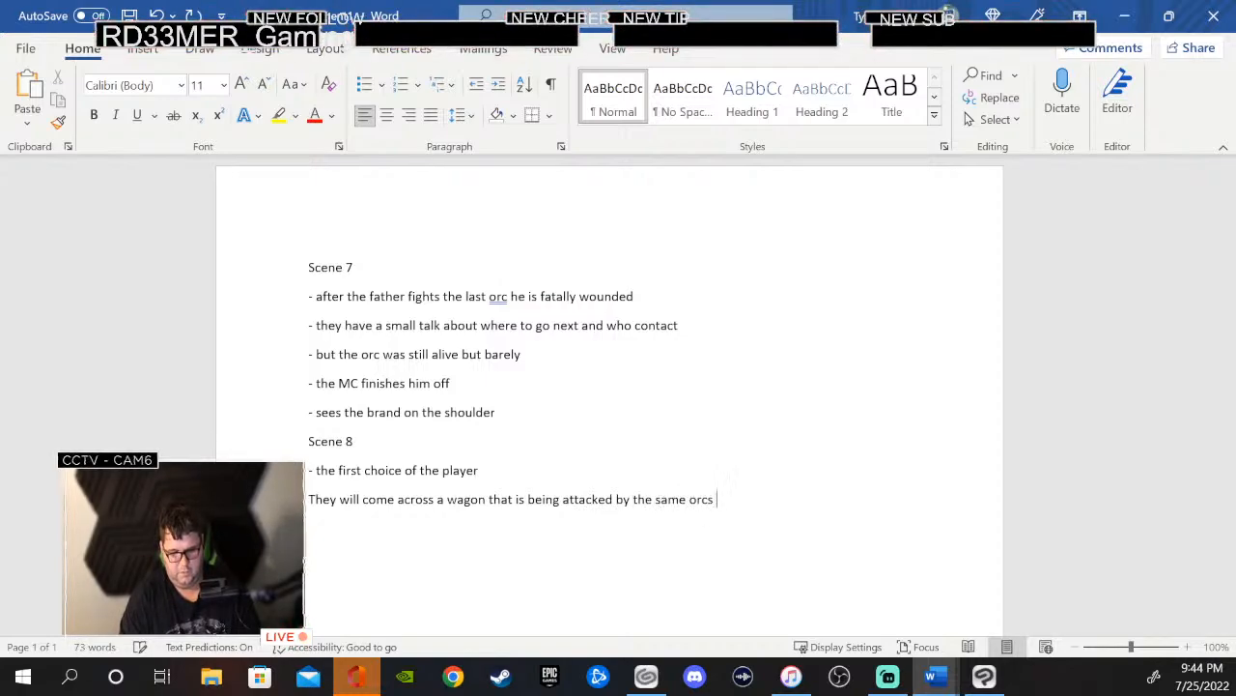
text(that ki)
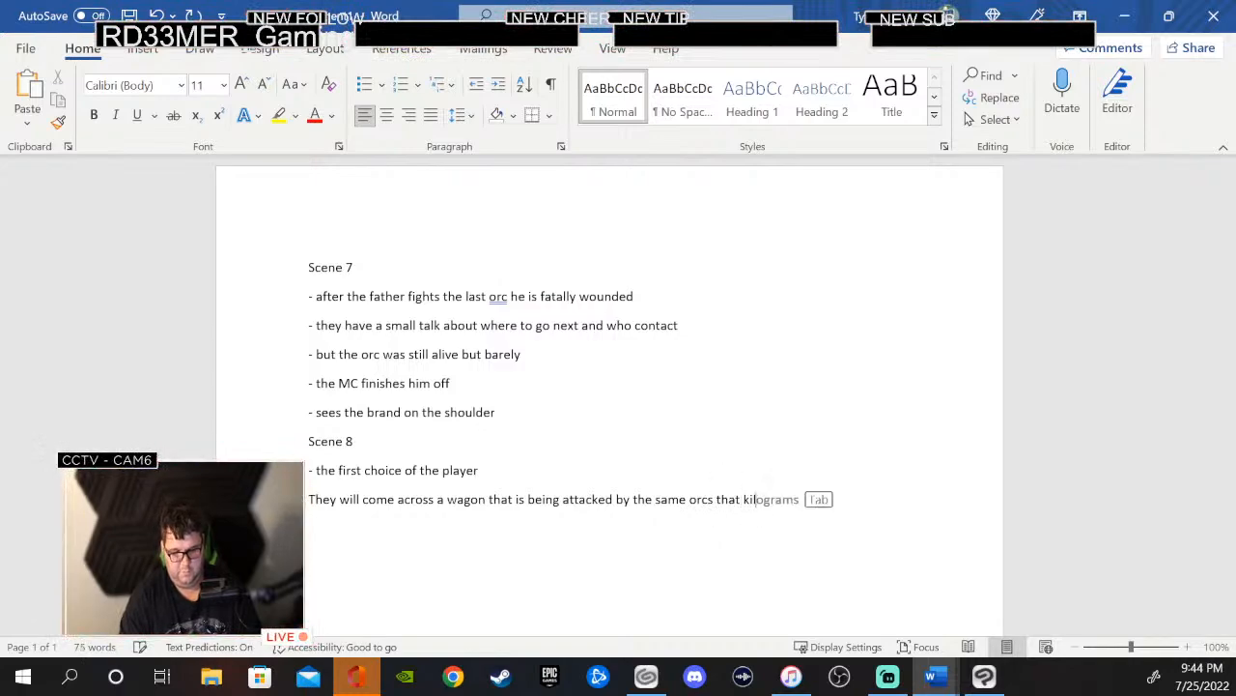
text(lled his family)
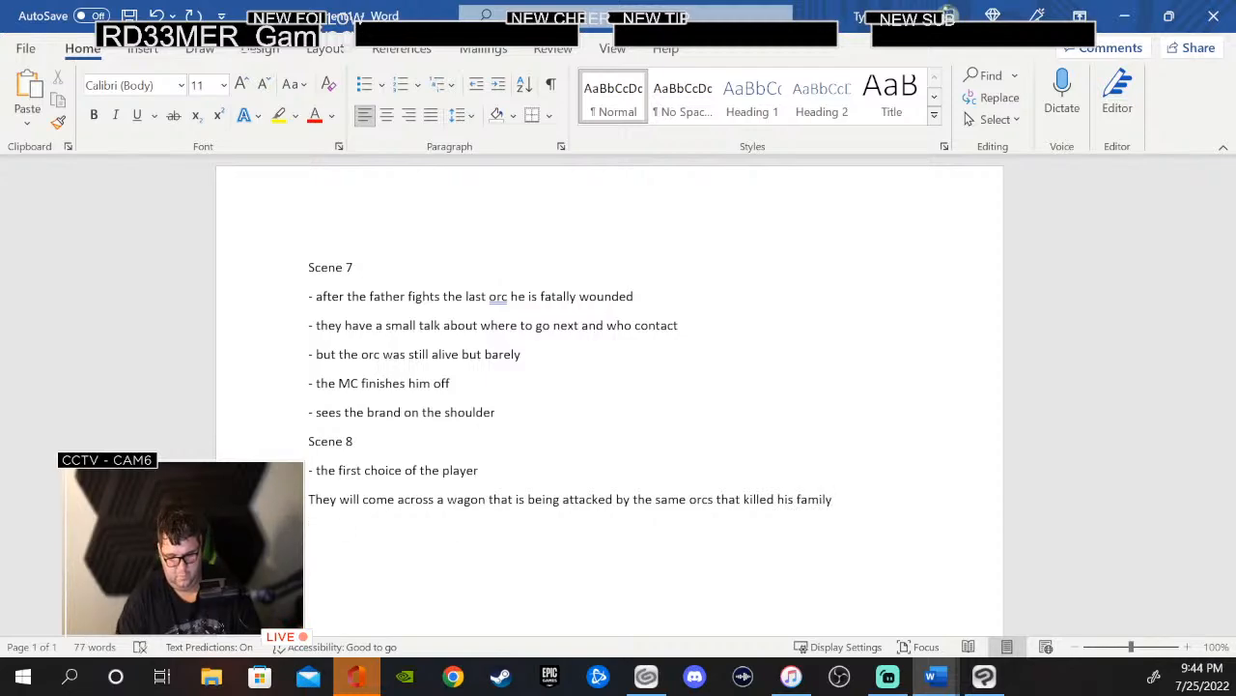
- Add the line "Choice A : fight the orcs" below the wagon attack sentence and start a new line
text( chou)
key(BackSpace)
text(ise)
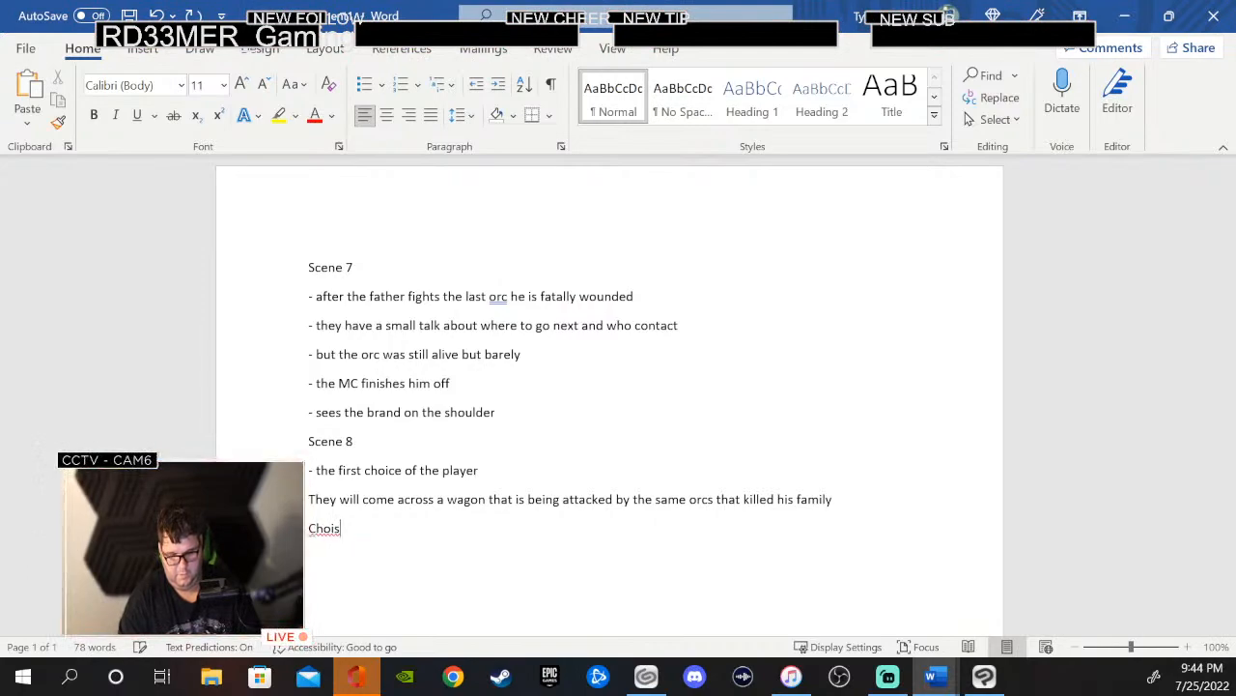
key(BackSpace)
text(ce)
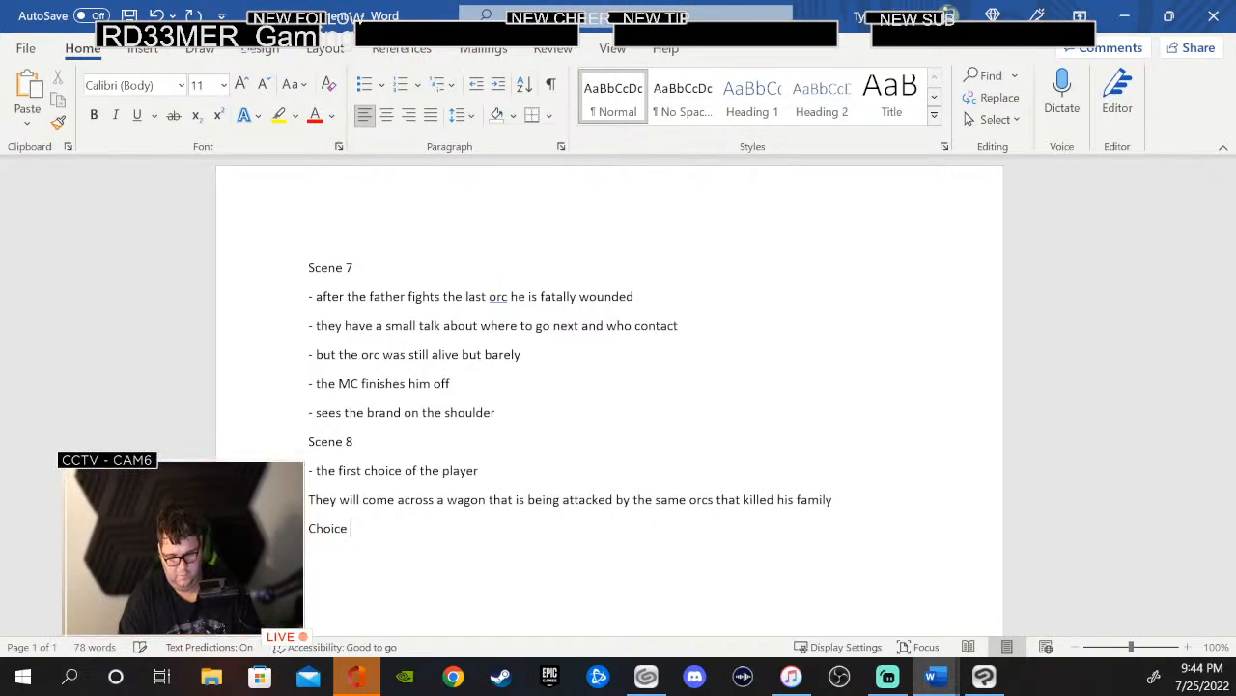
text(A)
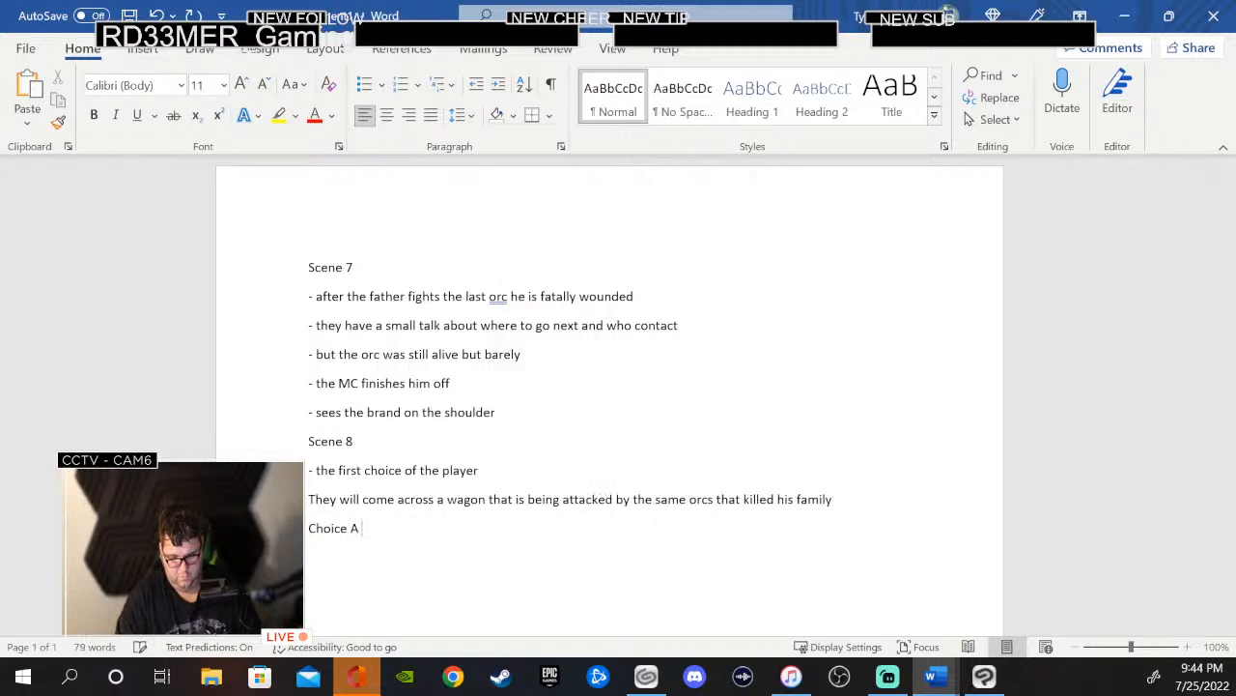
text( : )
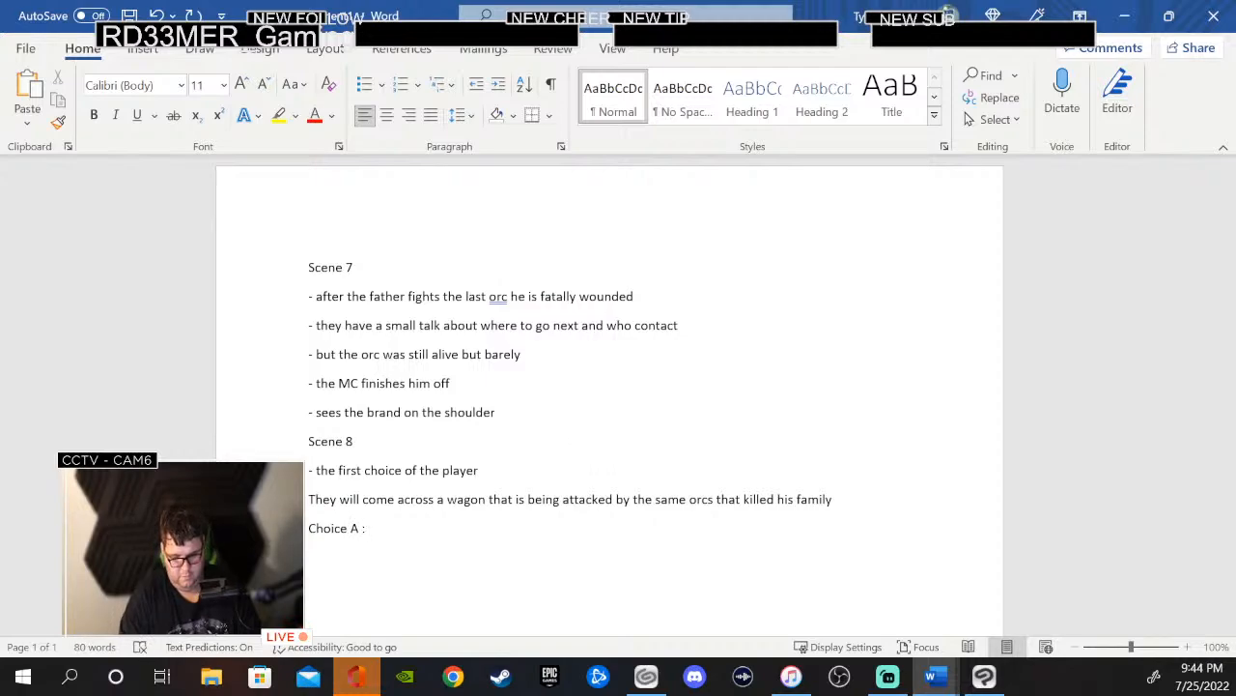
text(fight the )
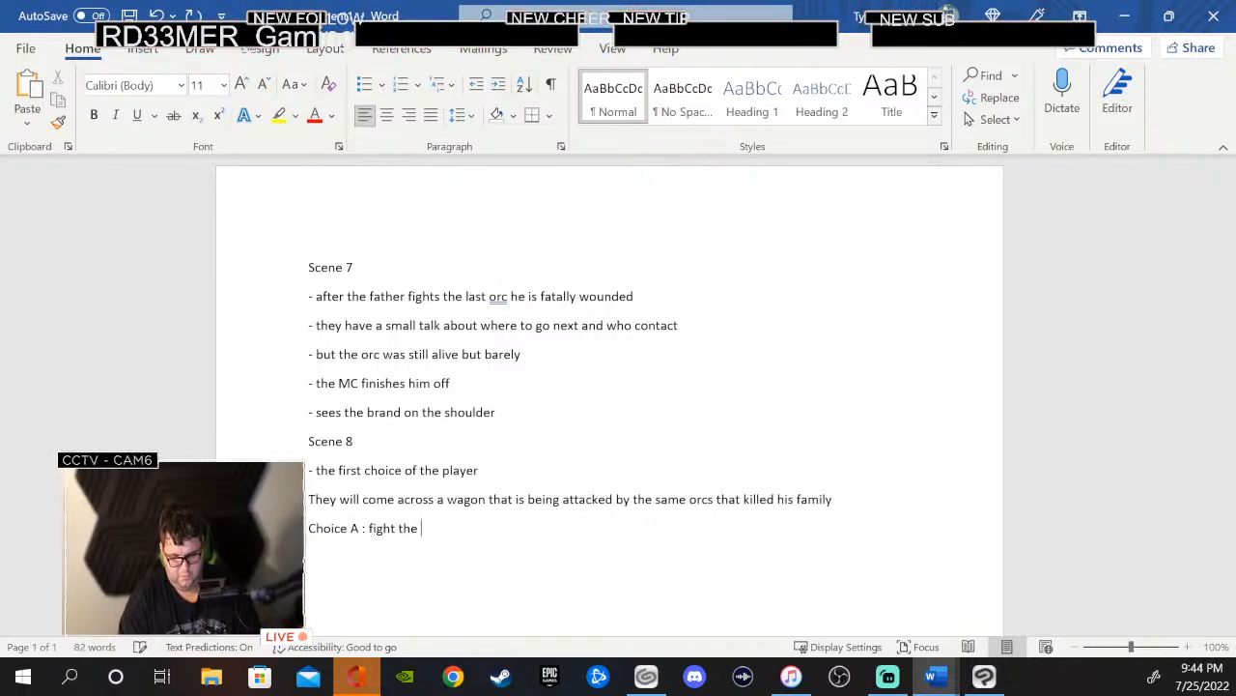
text(orcs)
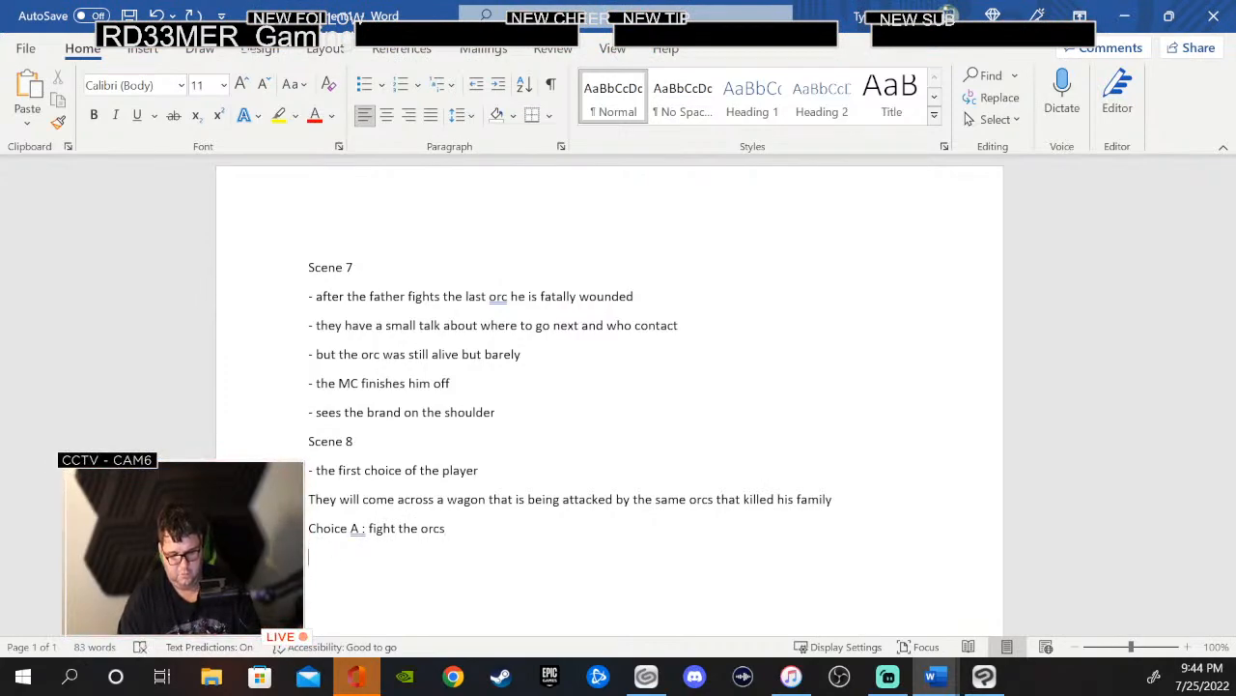
- Add the line "Choice B: sneak away" and remove the space before the colon in the Choice A line
text(choice)
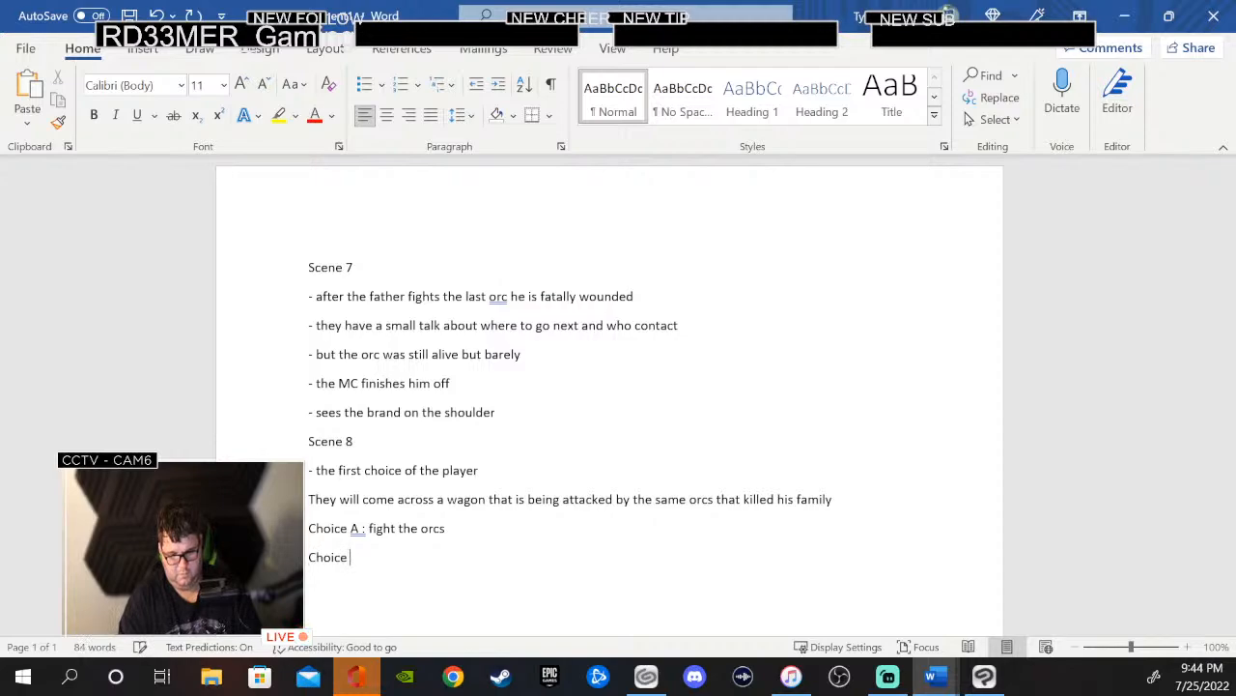
text( B )
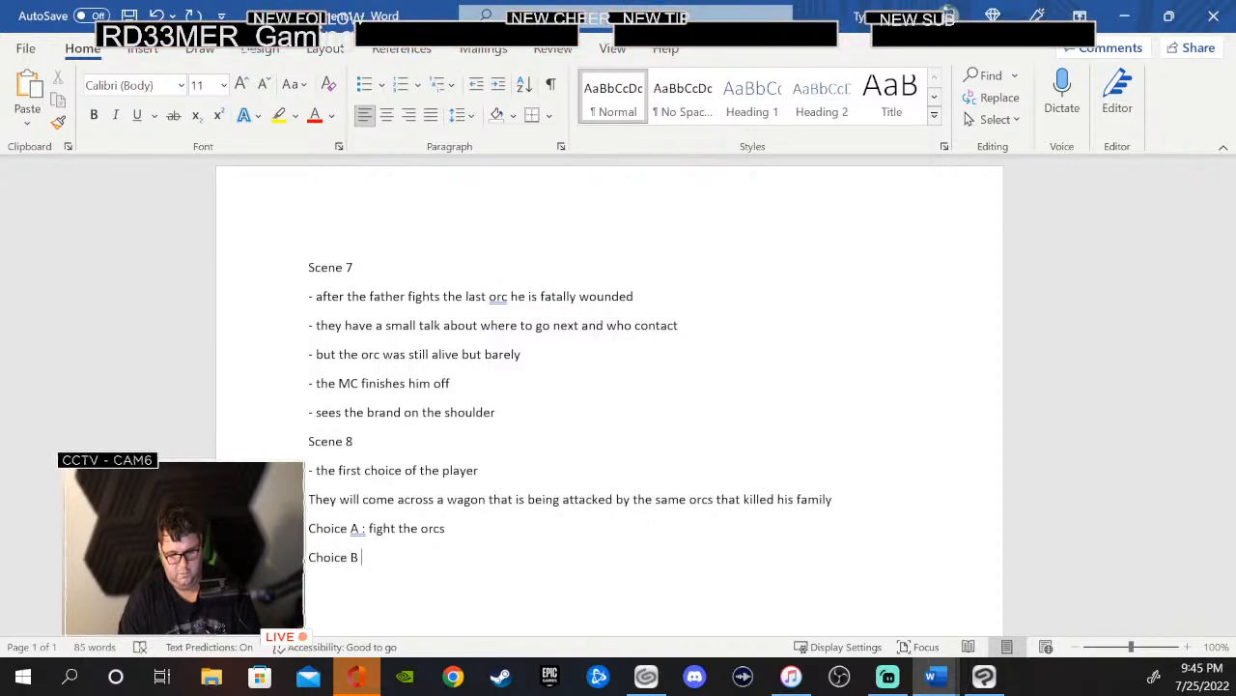
text(sneak aw)
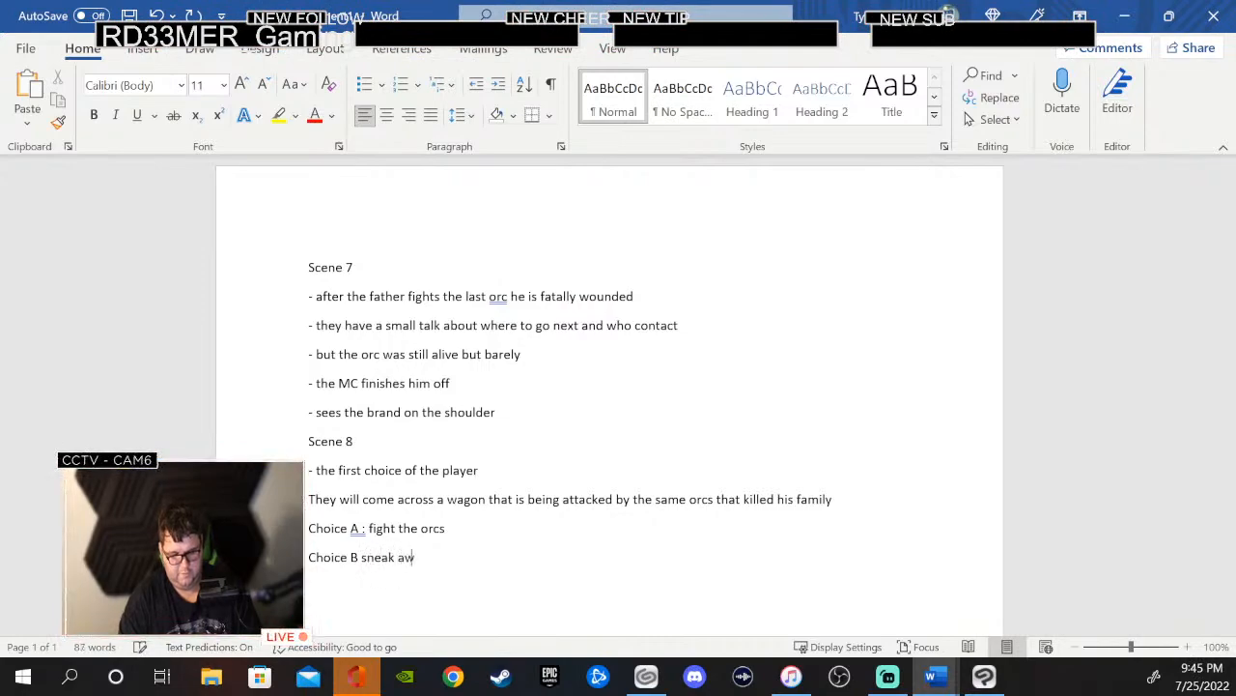
text(aay)
key(BackSpace)
key(BackSpace)
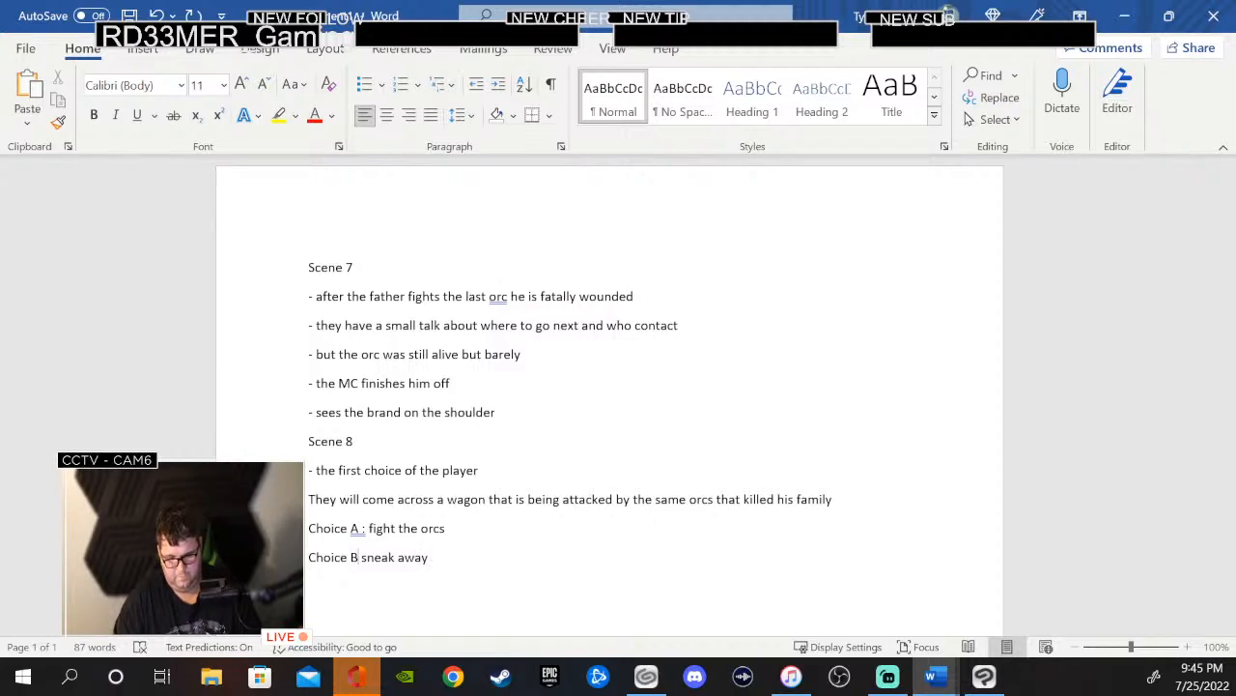
text(:)
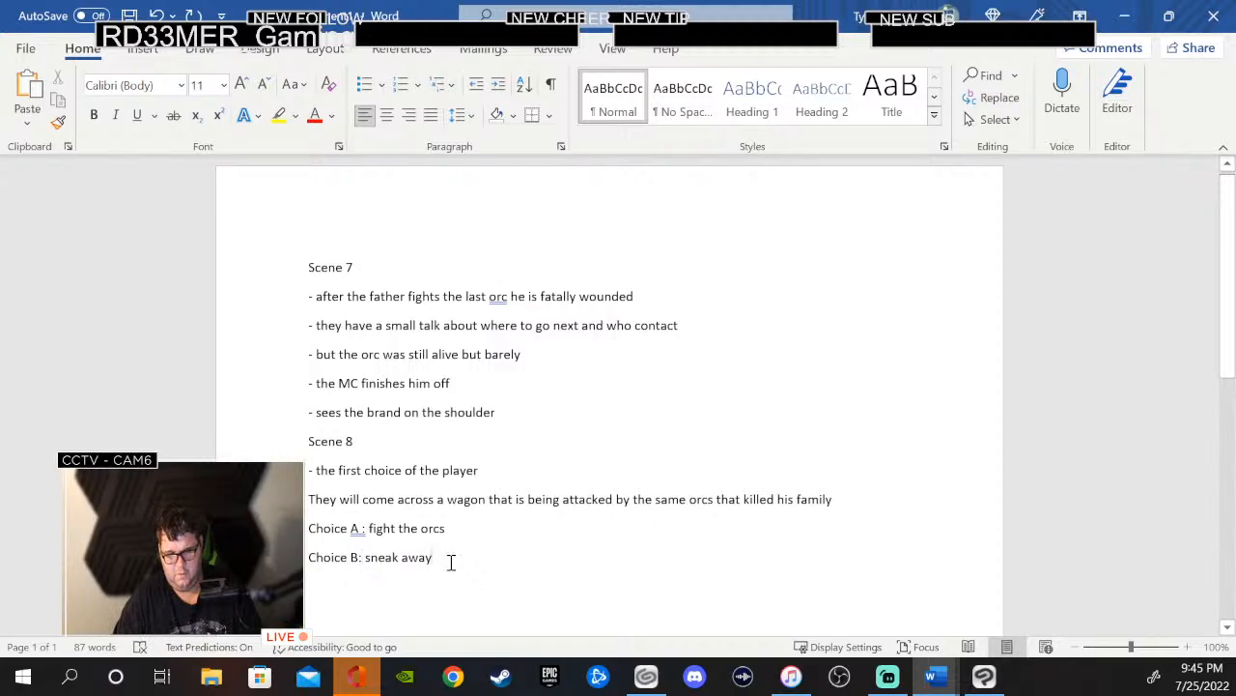
click(365, 532)
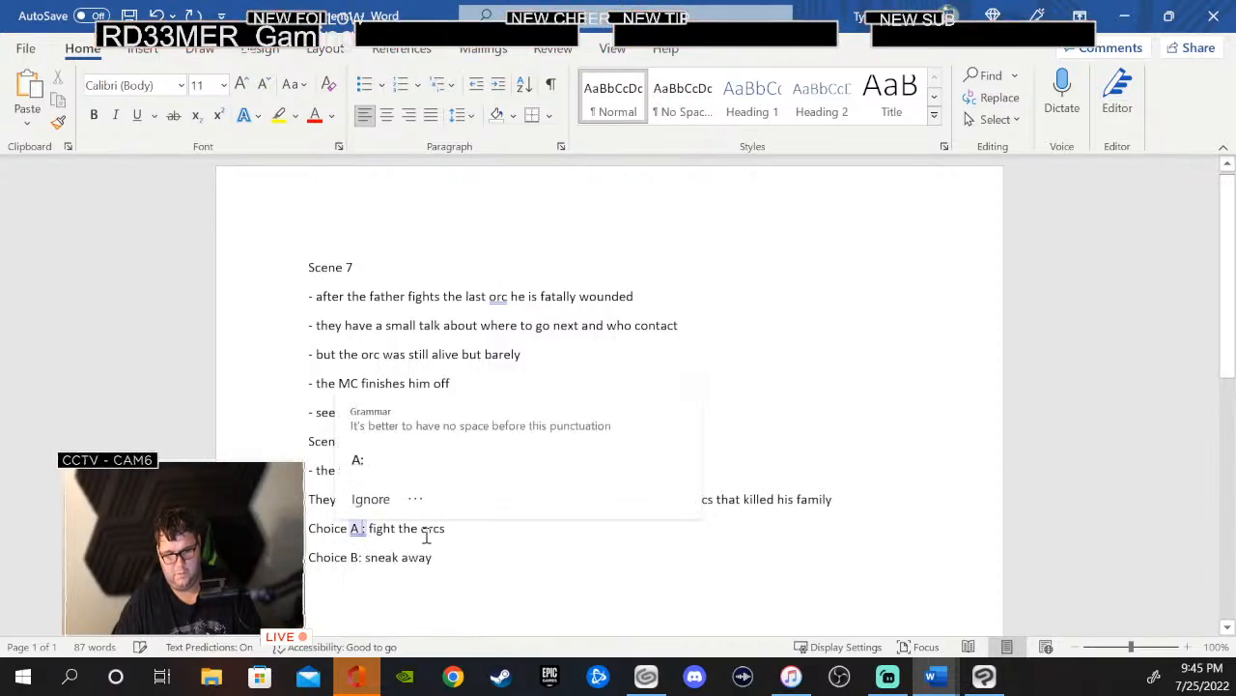
key(BackSpace)
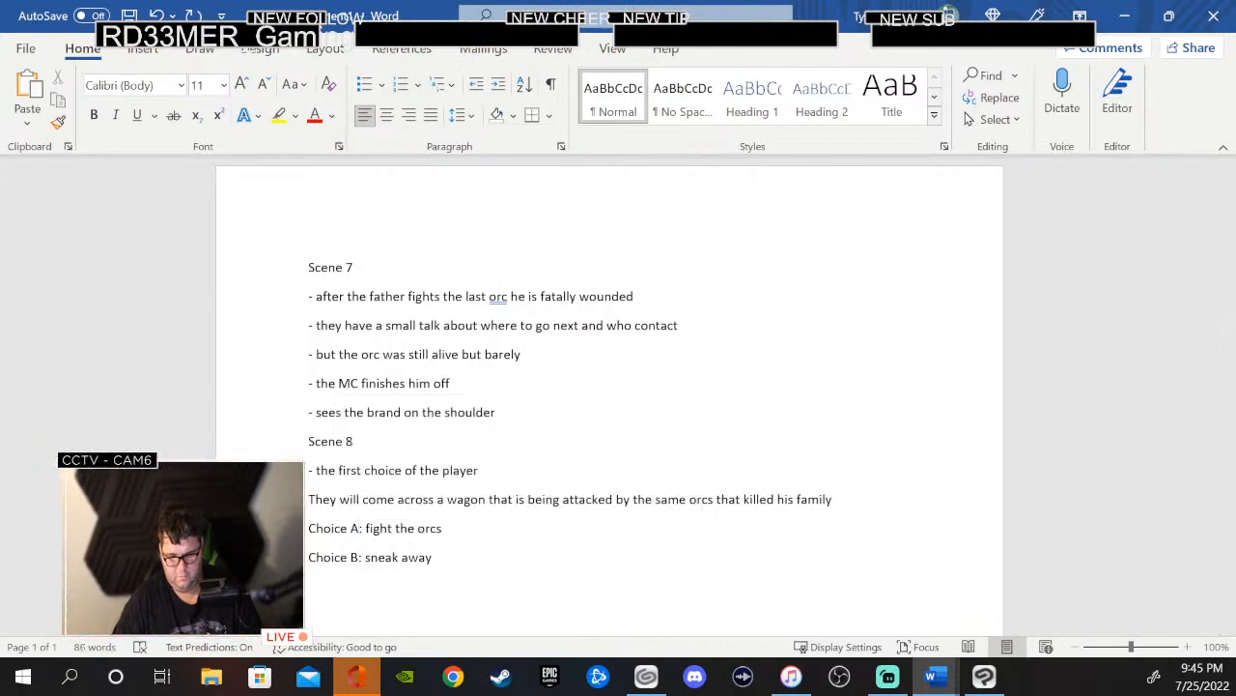
- Add a "Scene 9" heading below the Choice B line and start a new line under it
click(468, 554)
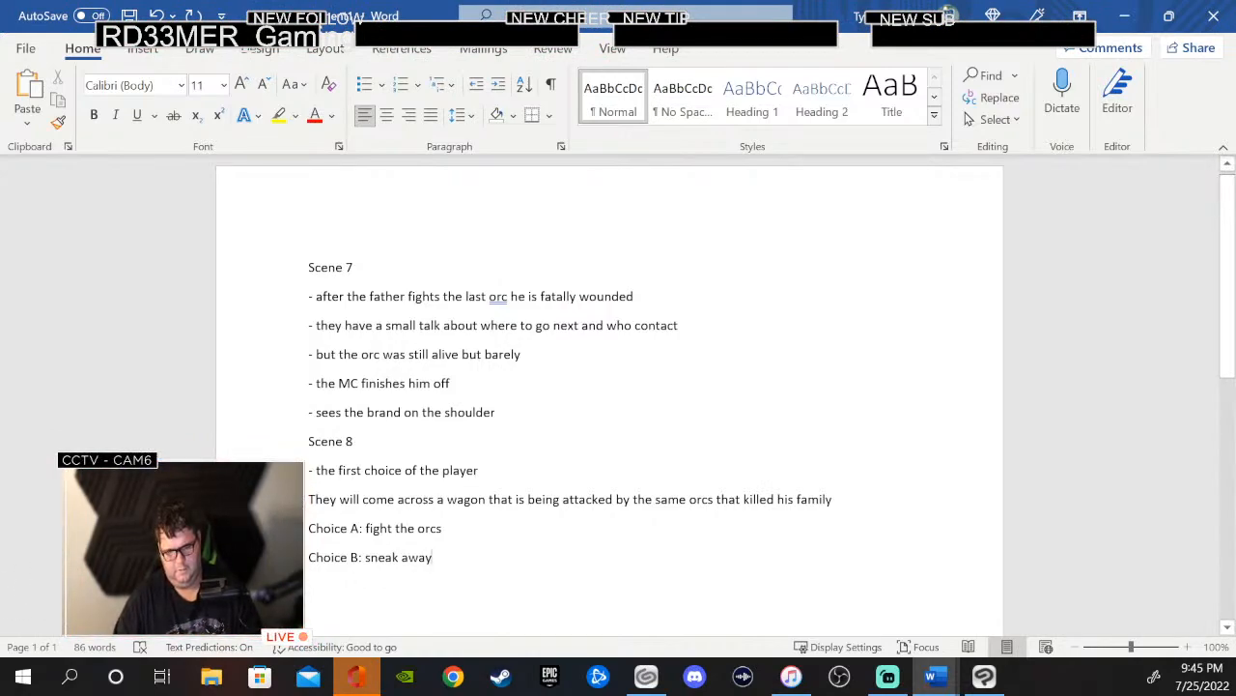
key(Return)
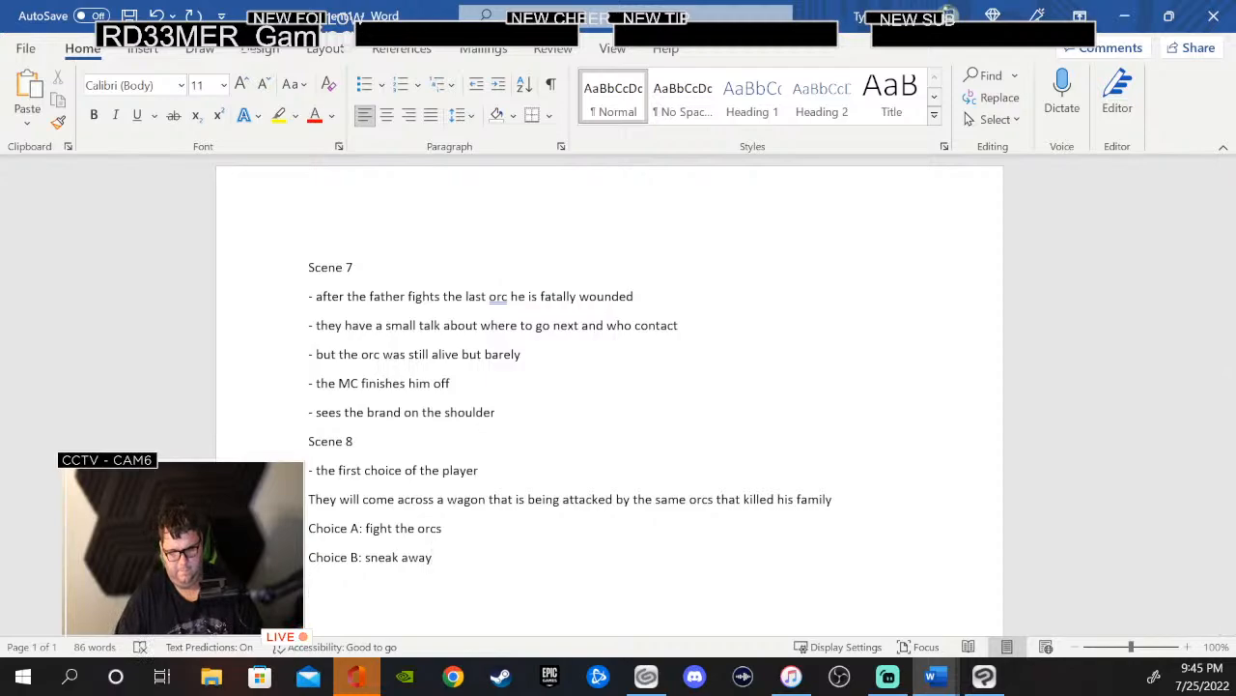
text(sce)
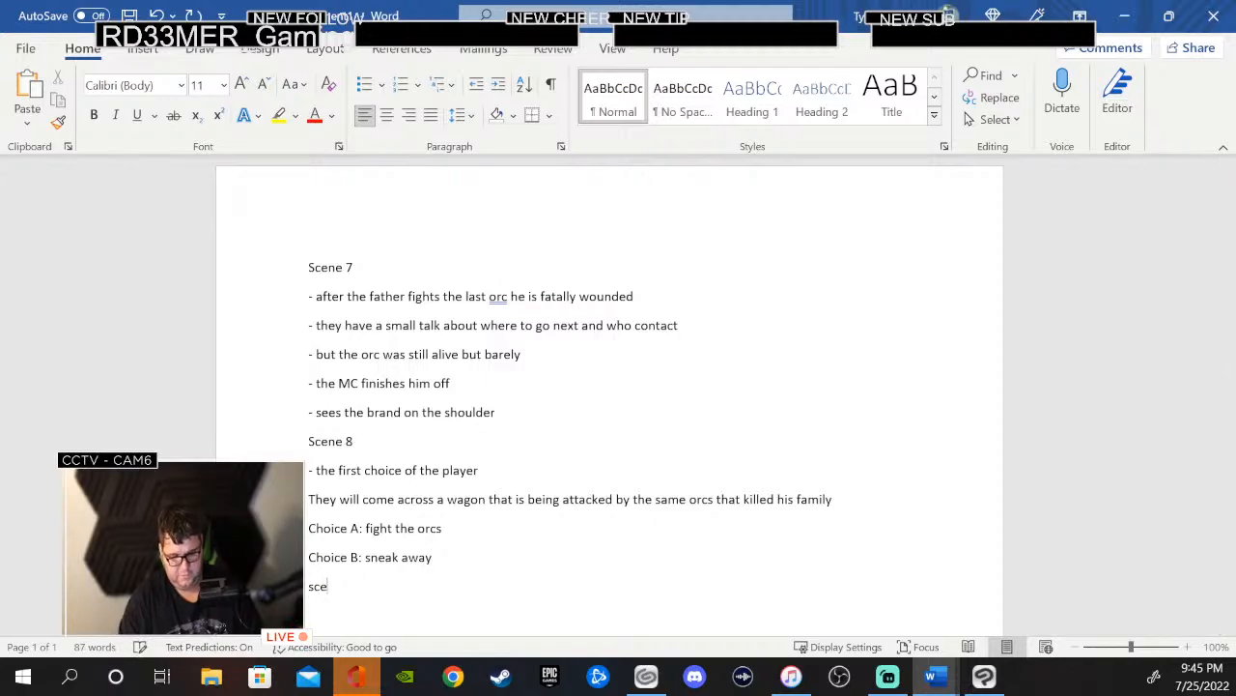
text(ne 9)
key(Return)
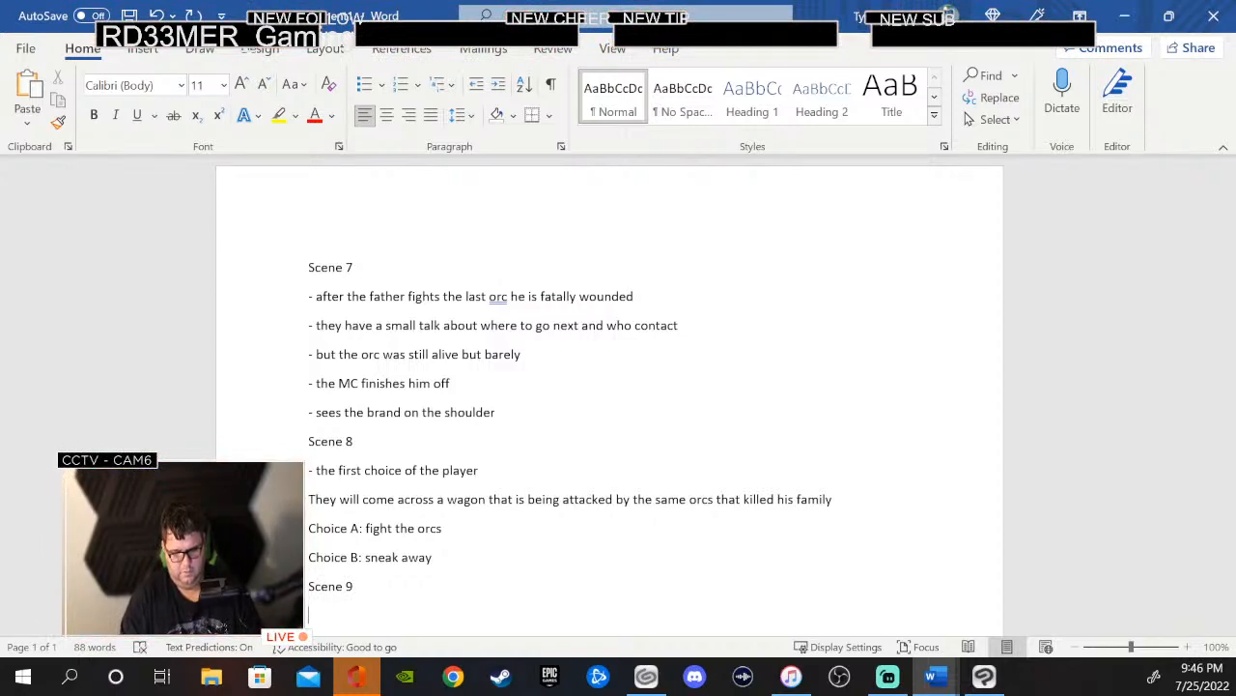
- Write "If they choose to fight" under Scene 9 and start a new line
text(If they choose to)
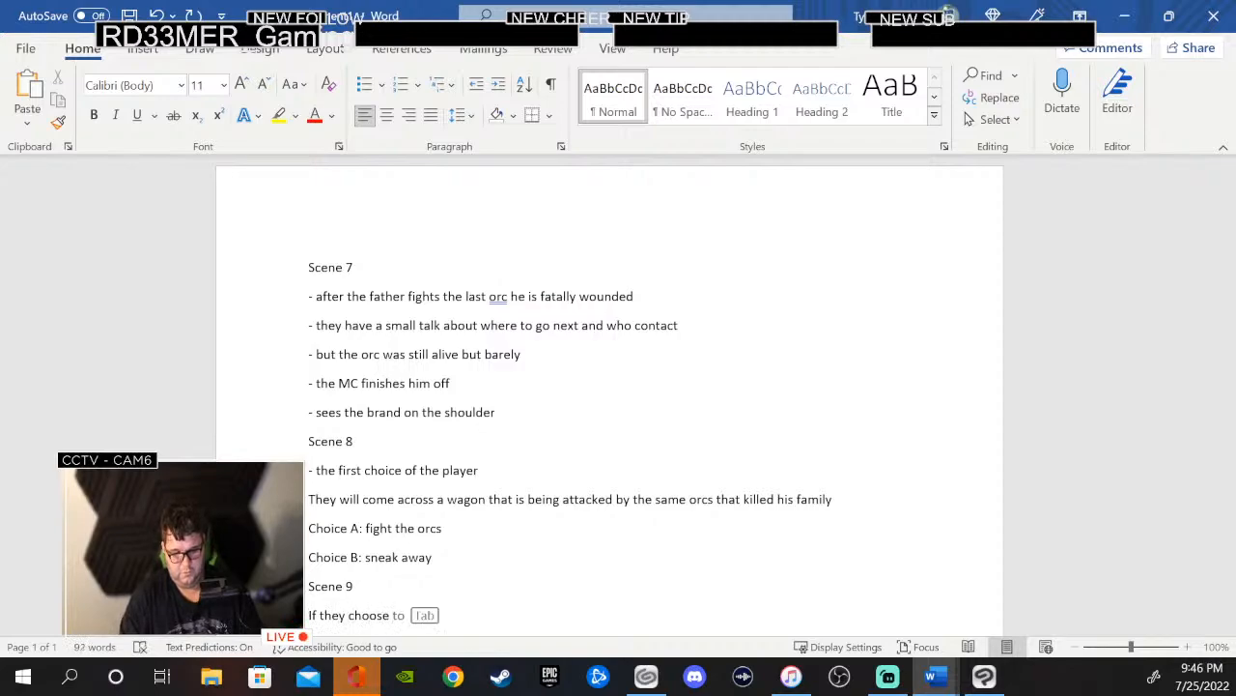
key(Tab)
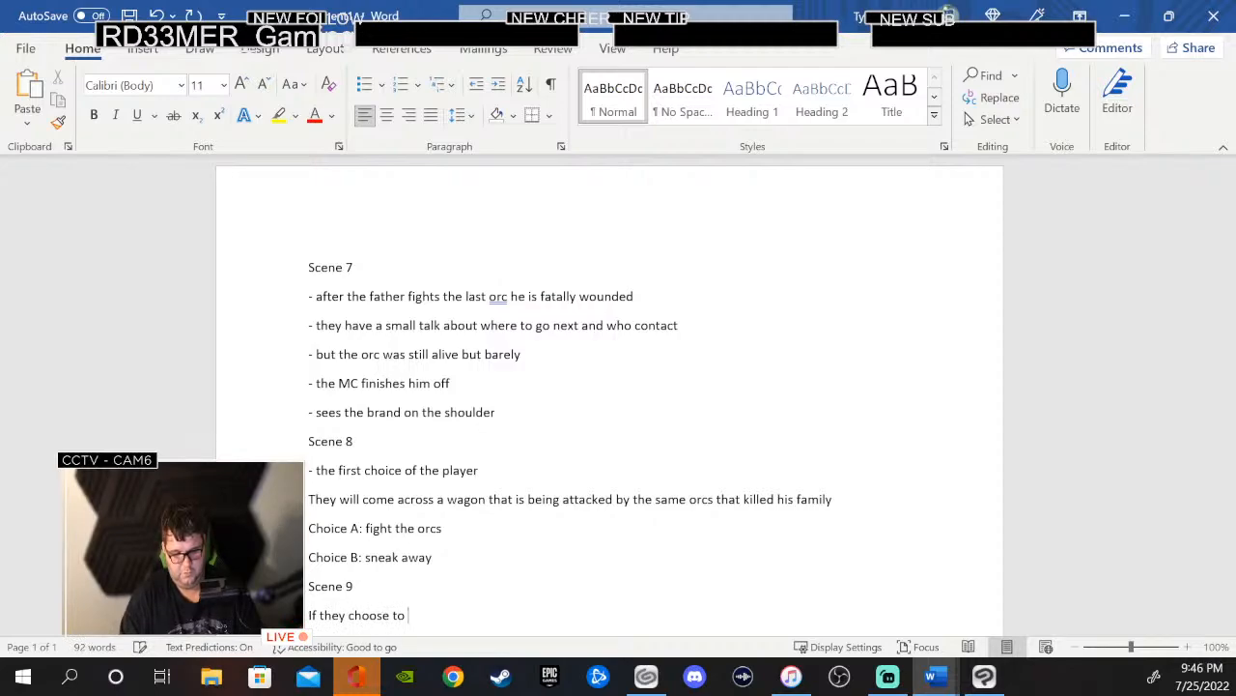
text(fight)
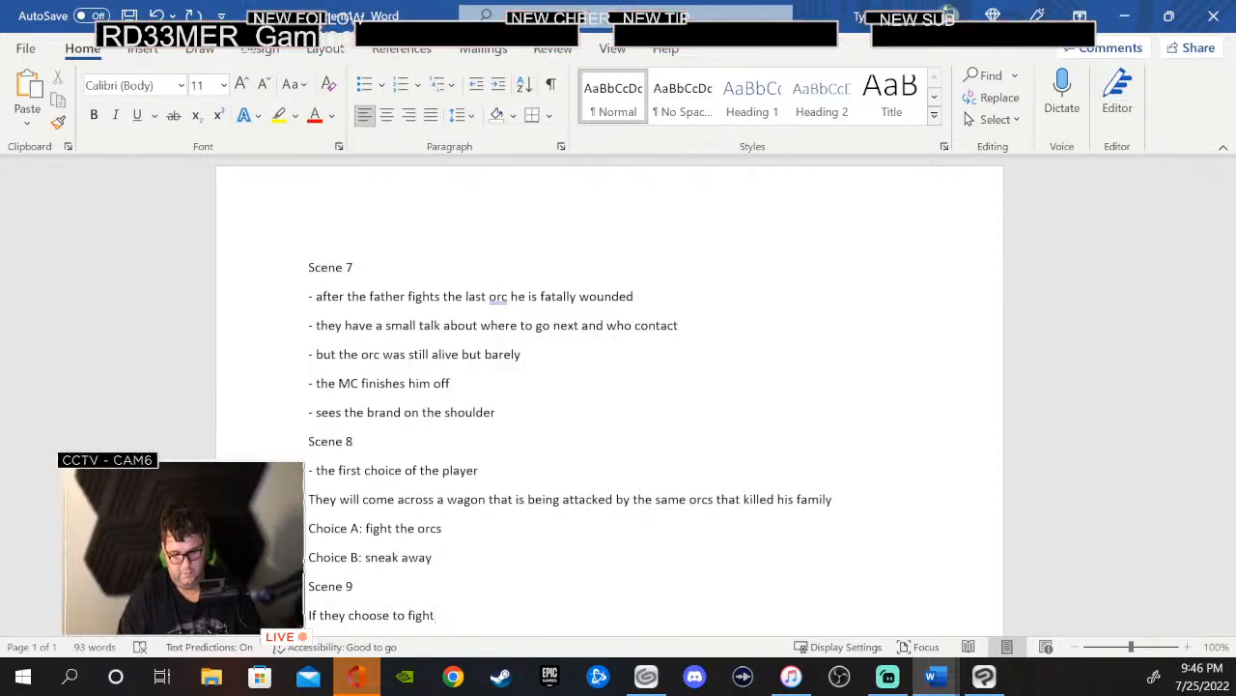
key(Return)
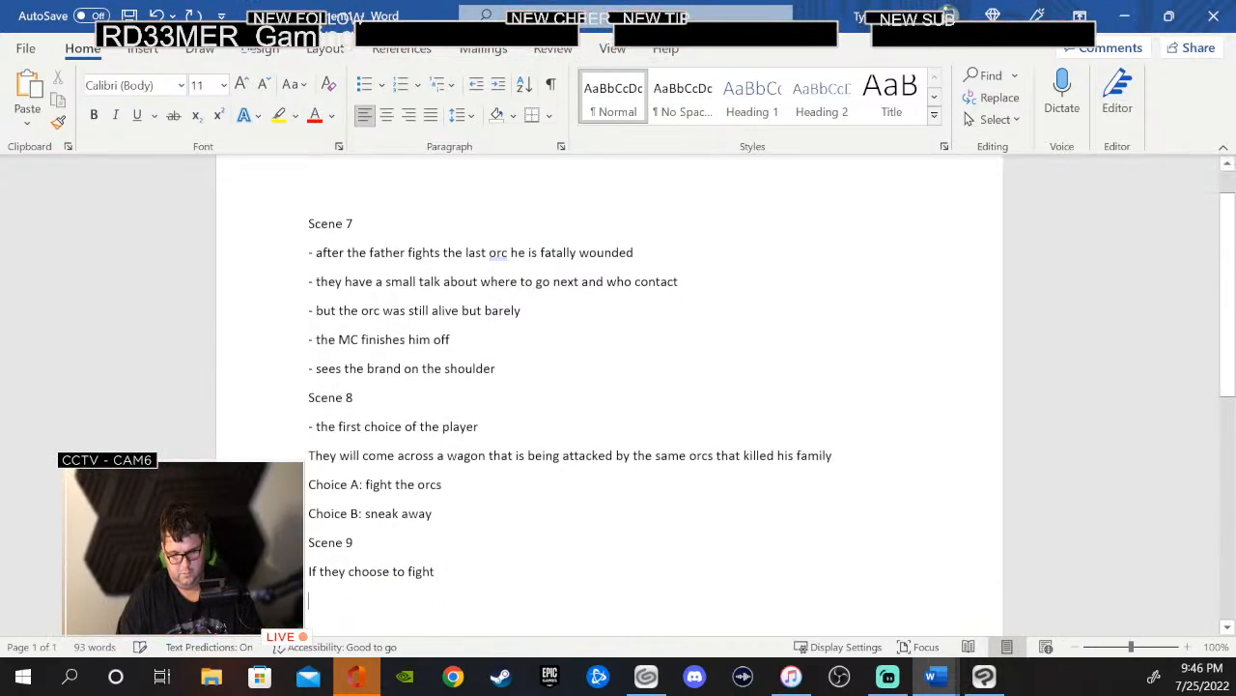
- Add the line "Scene 10 if they choose to sneak away" below the Scene 9 text
text(scen)
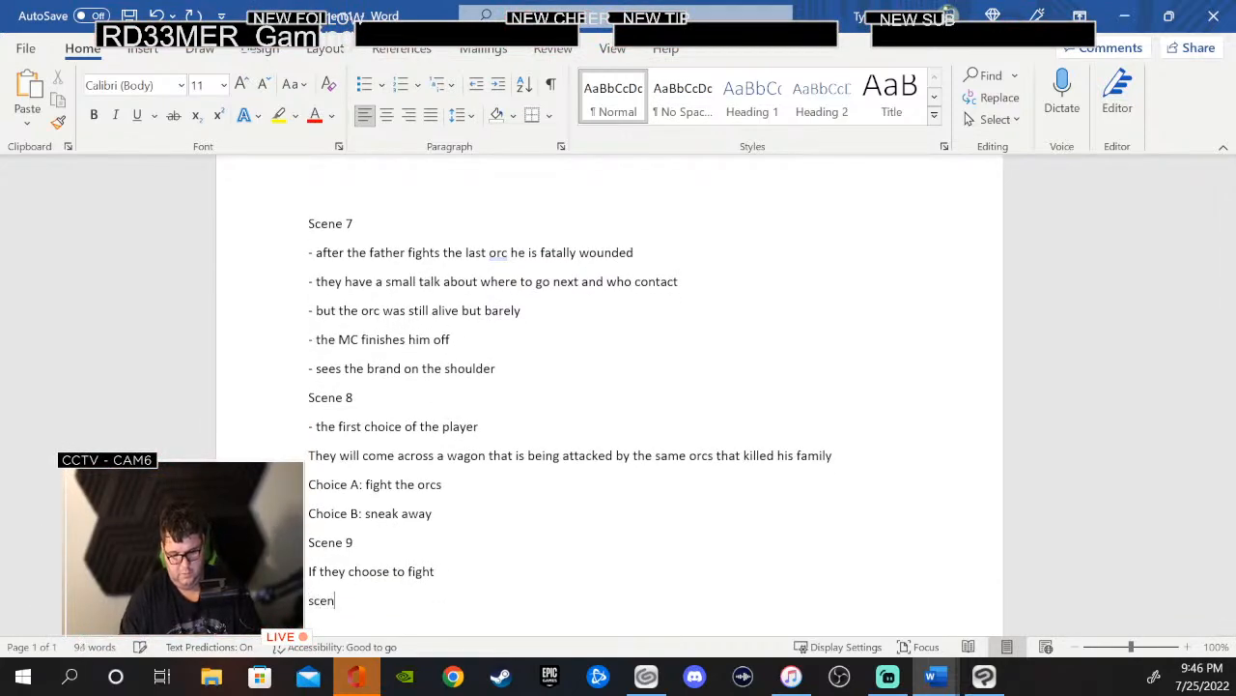
text(e 10 if they)
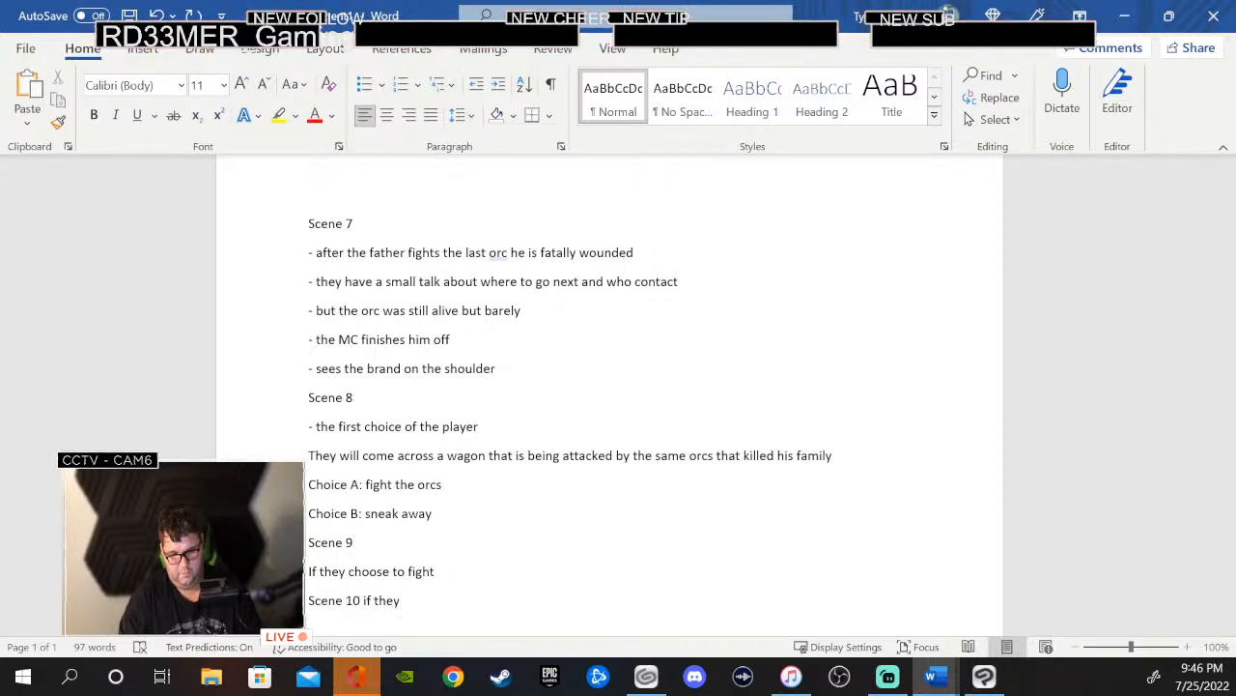
text( choose t)
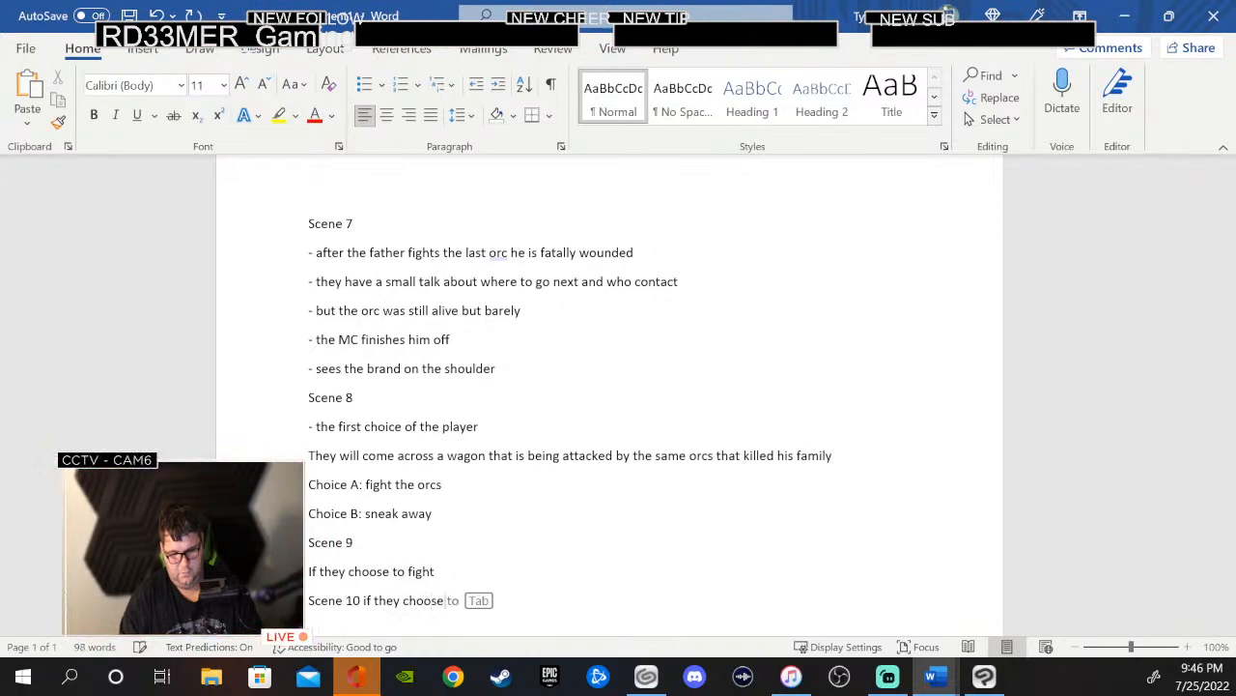
text(o sne)
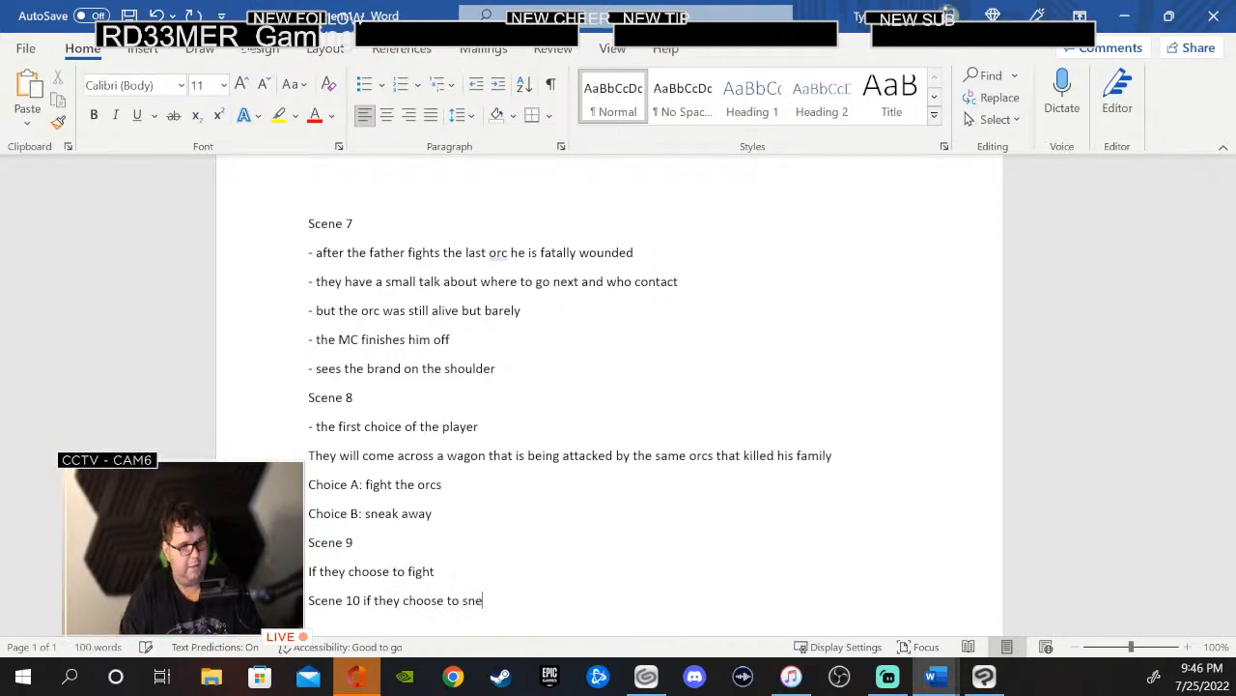
text(ak)
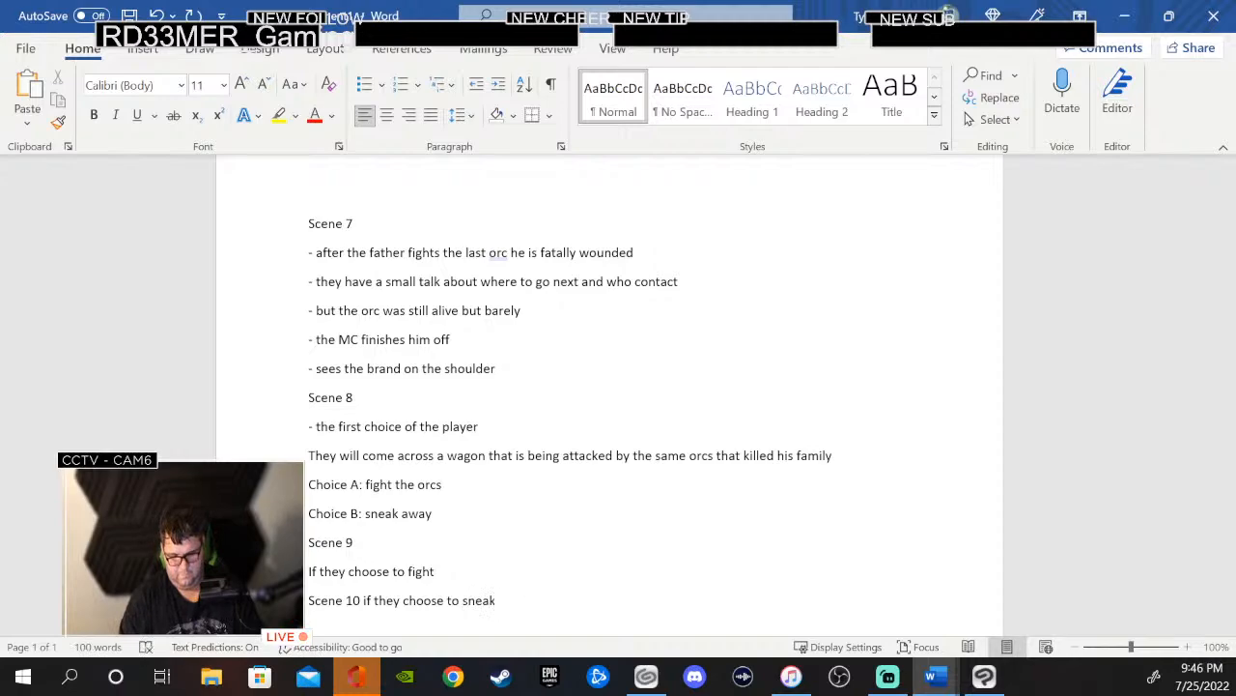
text(away)
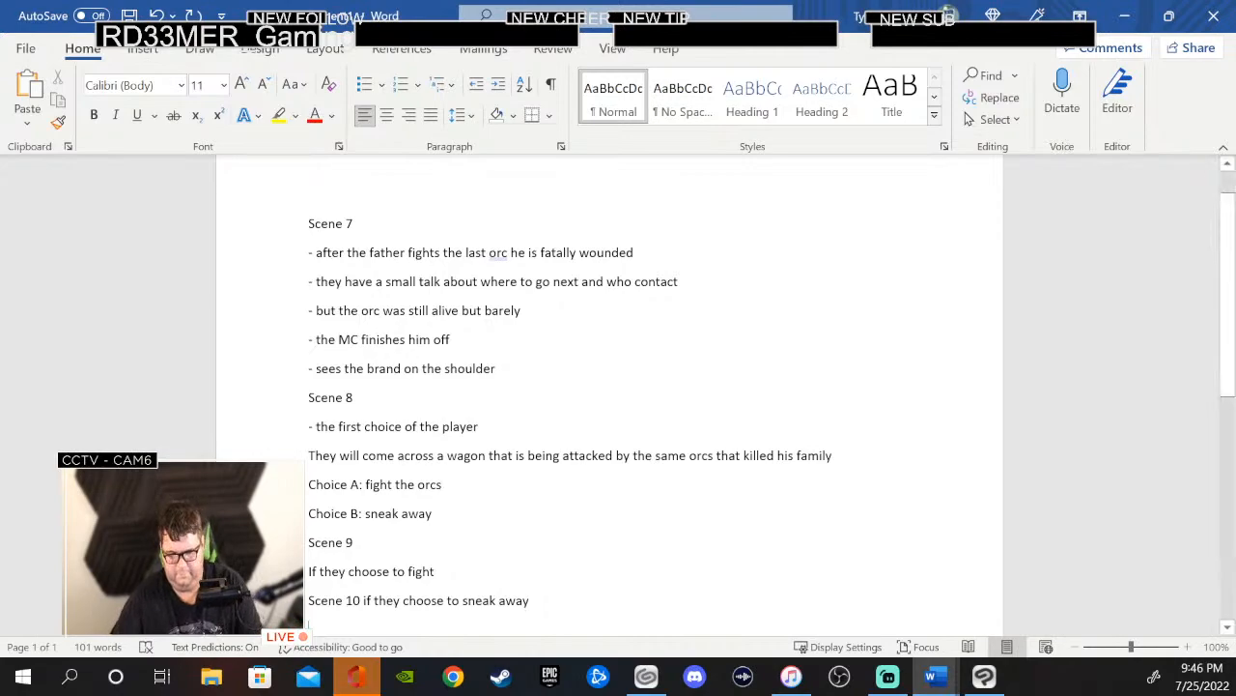
scroll(615, 599, down, 4)
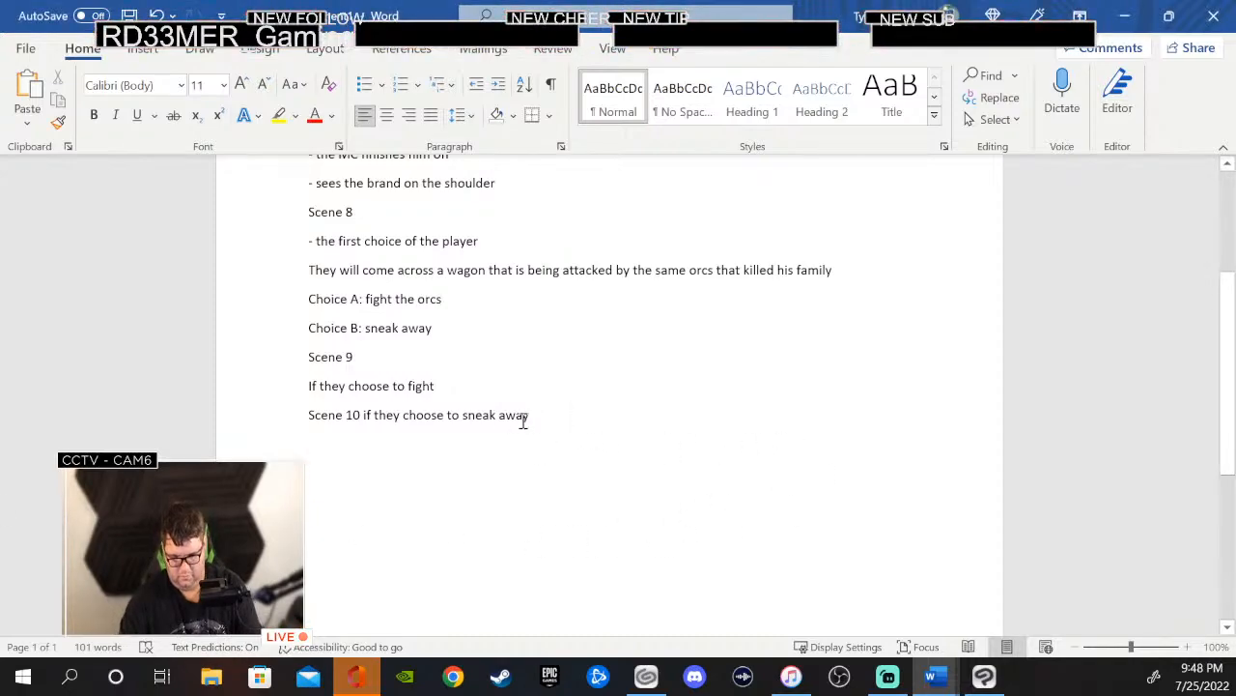
text(scene )
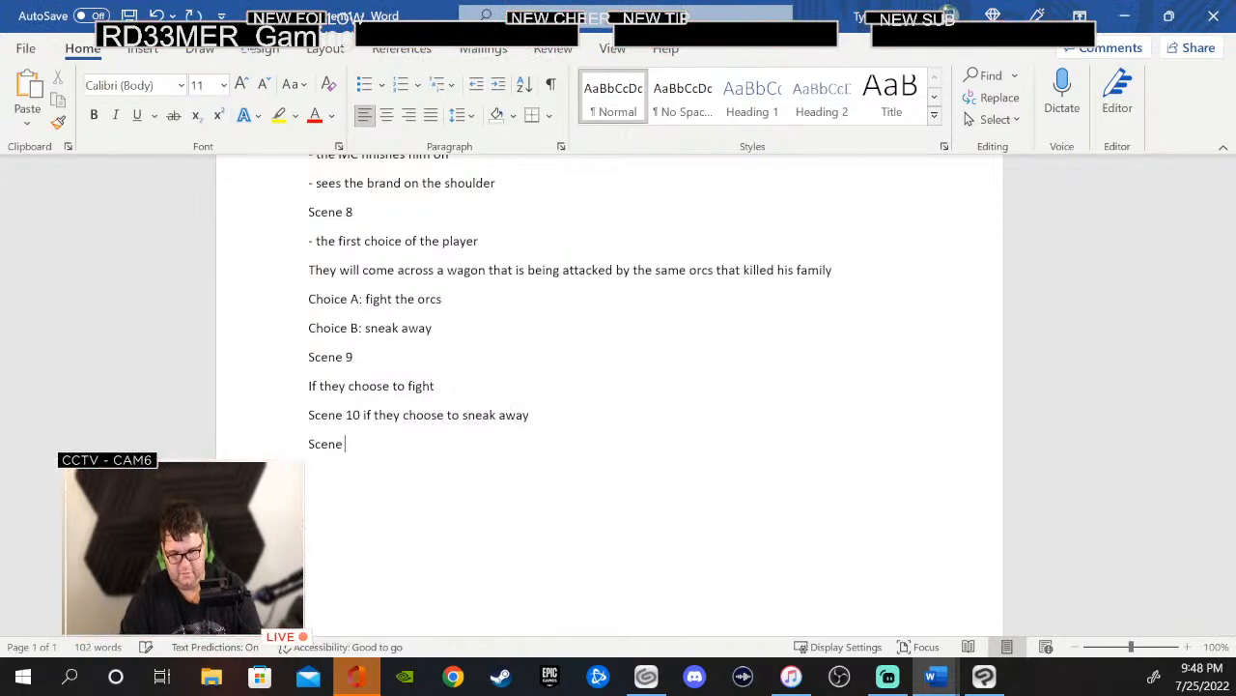
text(11)
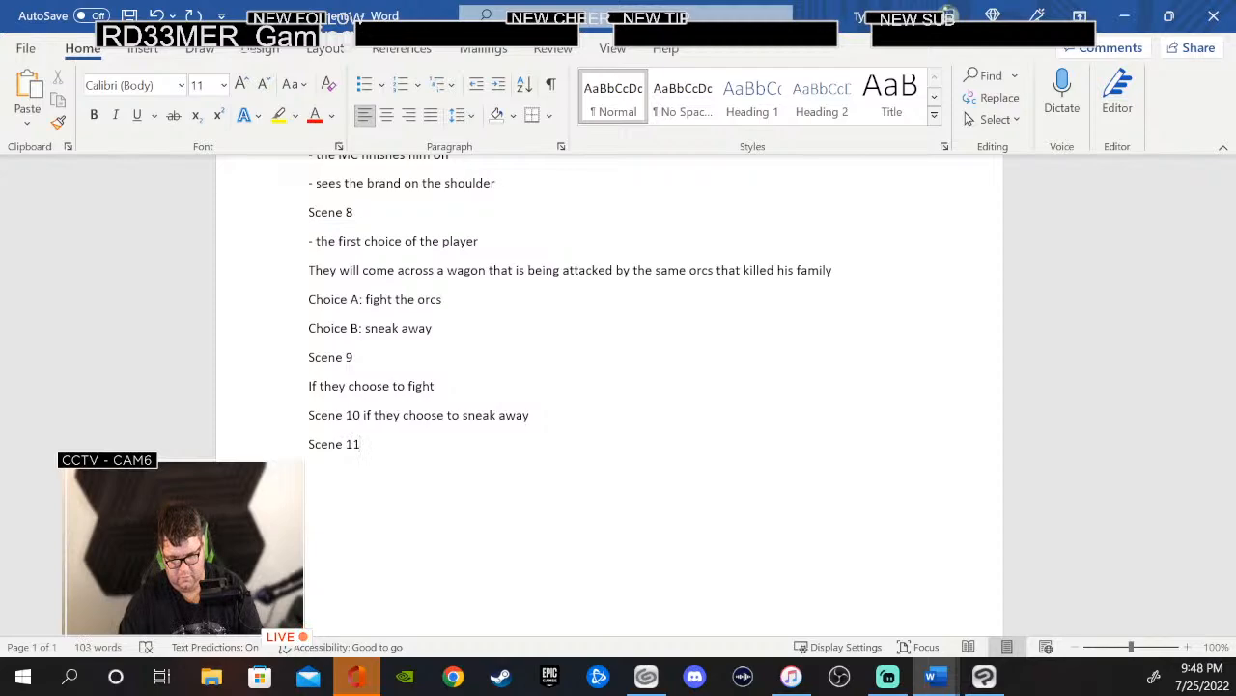
key(BackSpace)
key(BackSpace)
key(BackSpace)
key(BackSpace)
key(BackSpace)
key(BackSpace)
key(BackSpace)
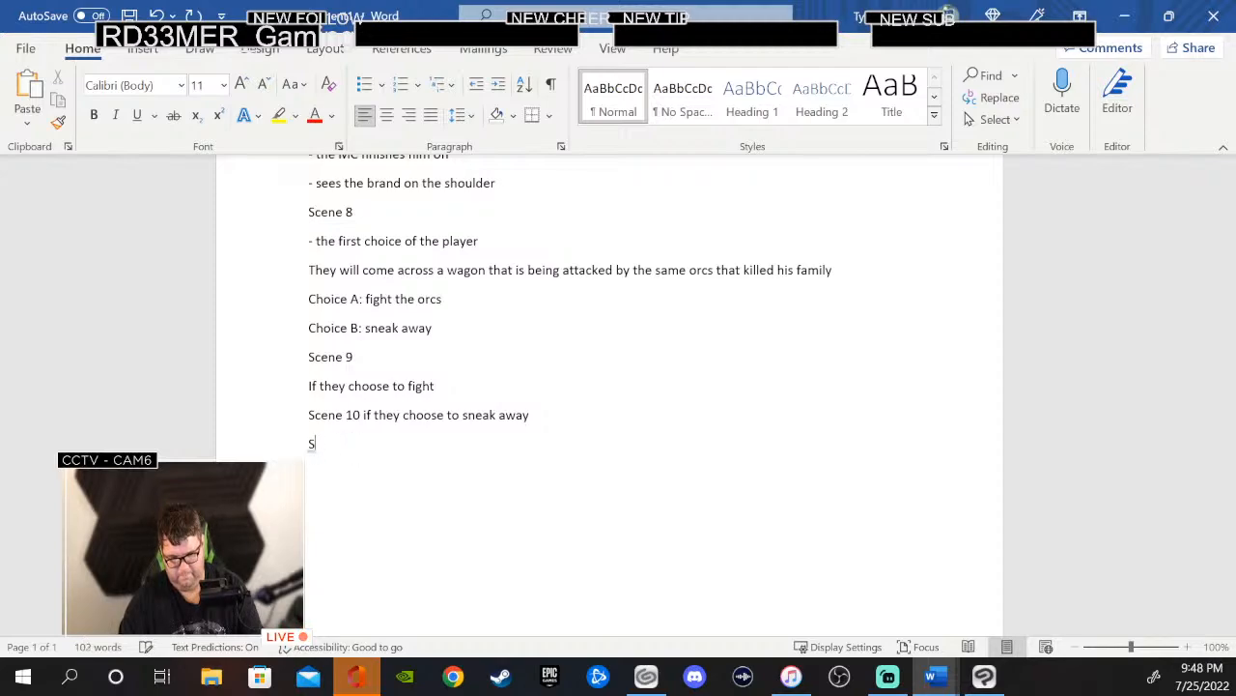
key(BackSpace)
- Write the heading "Choice A scene 11" on the empty line below Scene 10
text(chocie)
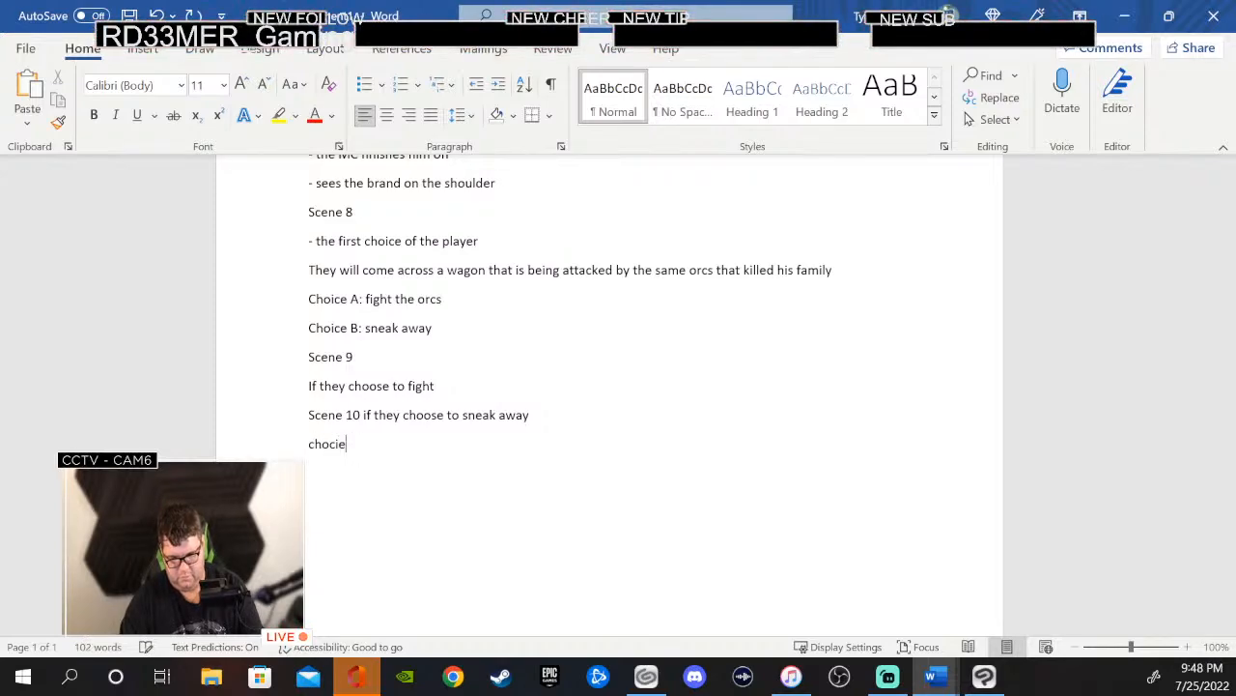
key(BackSpace)
key(BackSpace)
key(BackSpace)
text(ice)
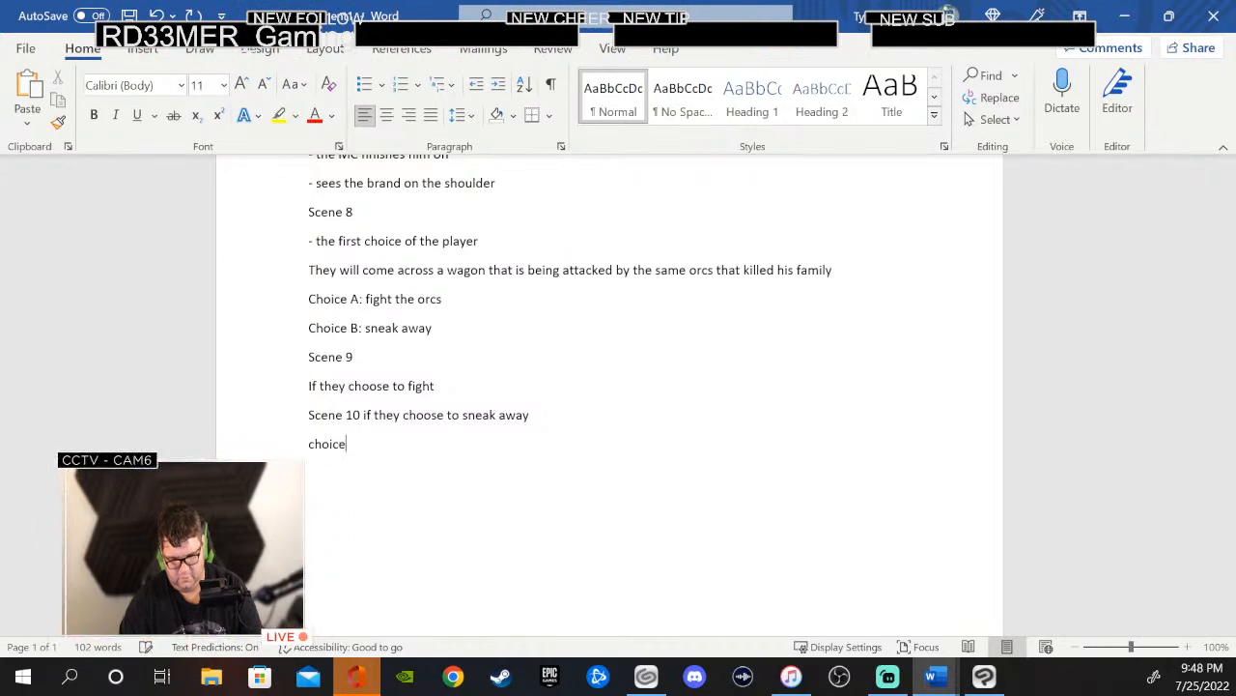
text( A s)
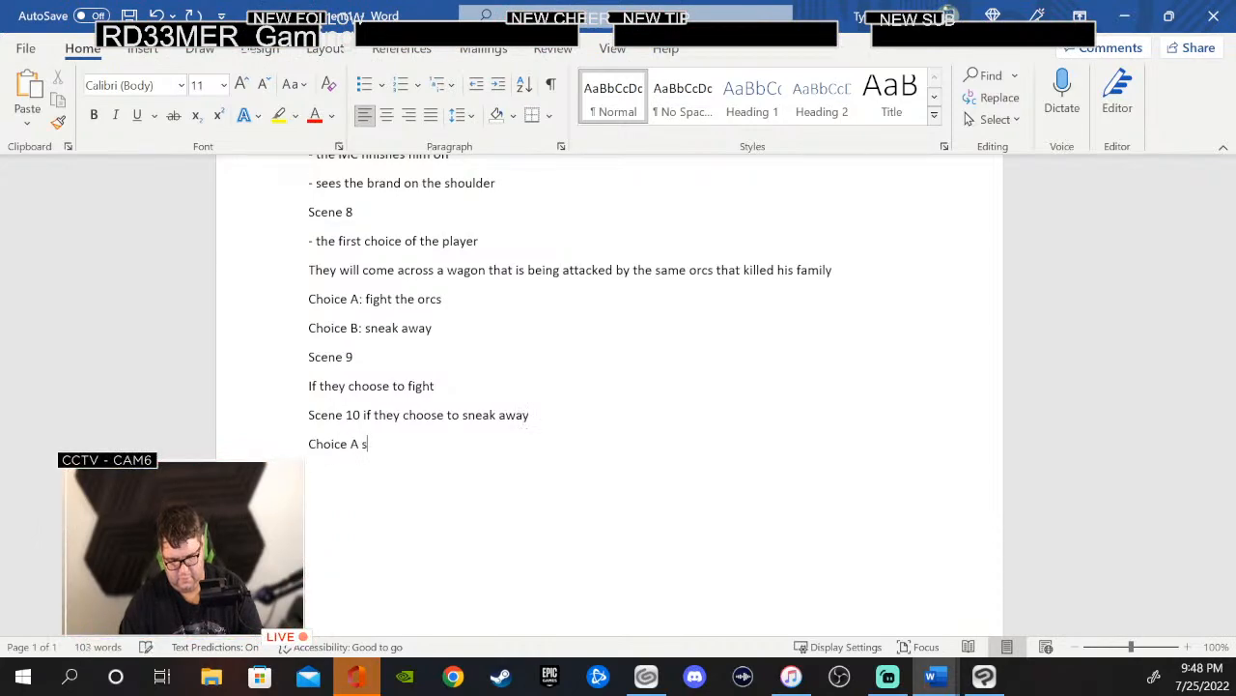
text(c)
key(BackSpace)
text(cene)
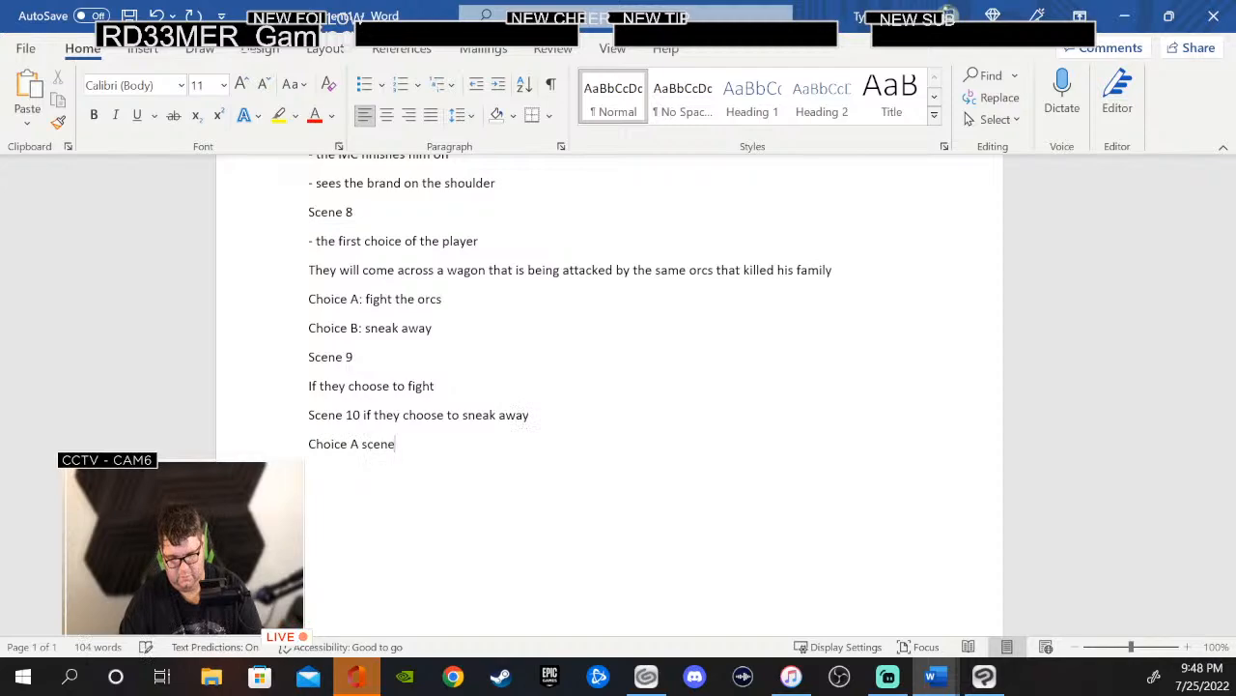
text( 11)
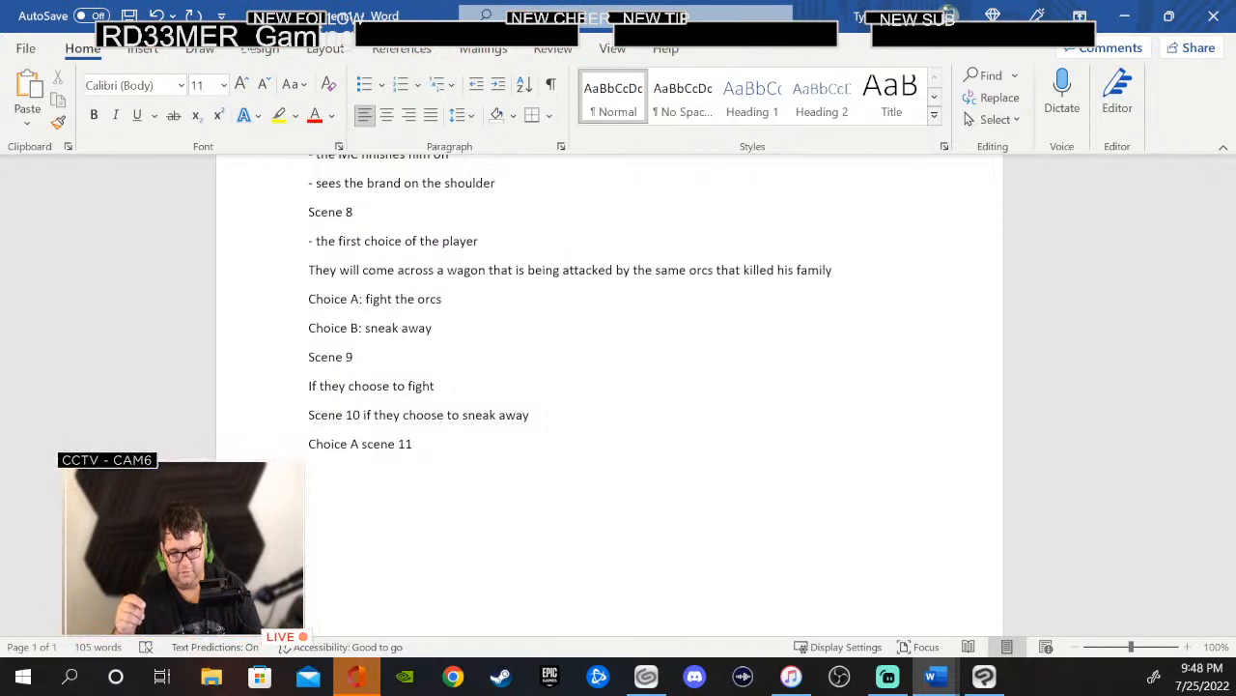
- Add the line "- meet the old man who turns to be the blacksmith your looking for" below "Choice A scene 11"
key(Return)
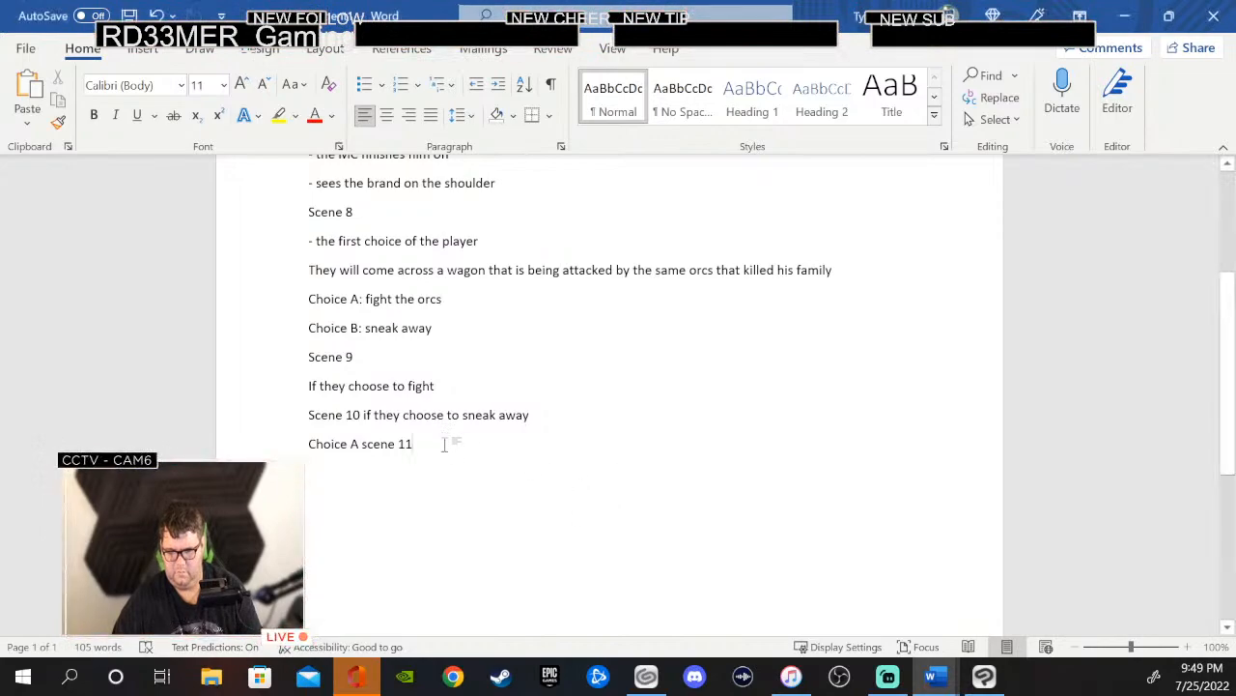
key(Return)
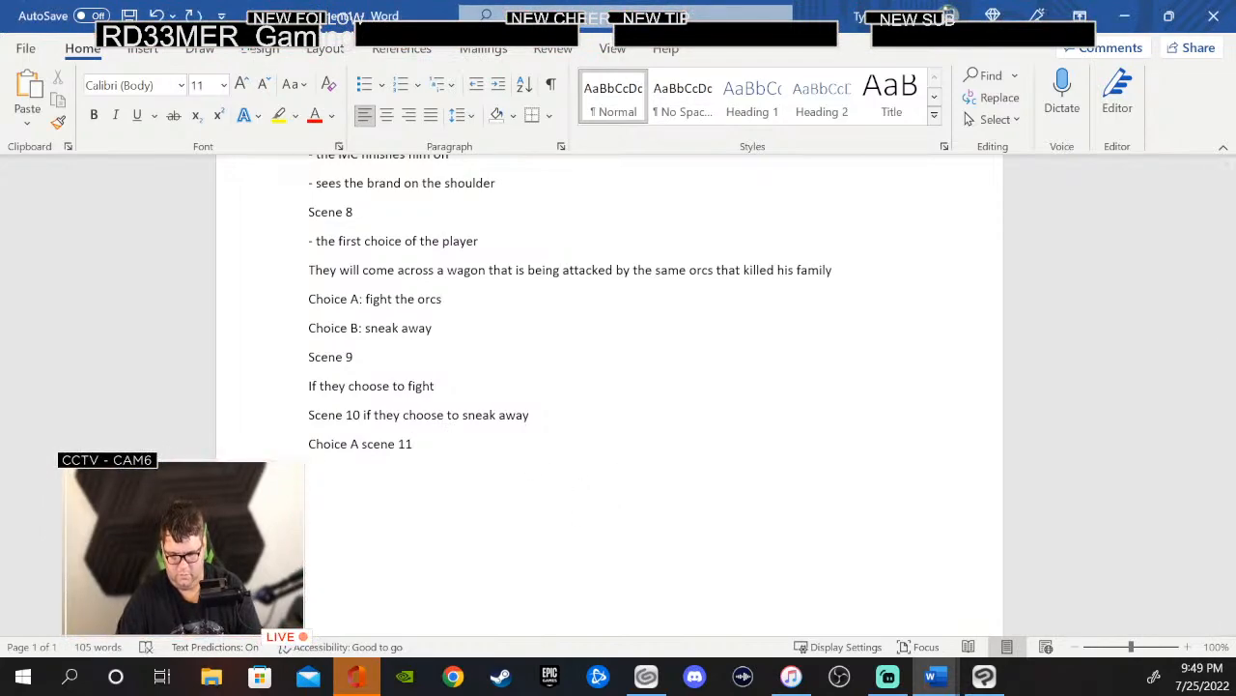
text(- mee)
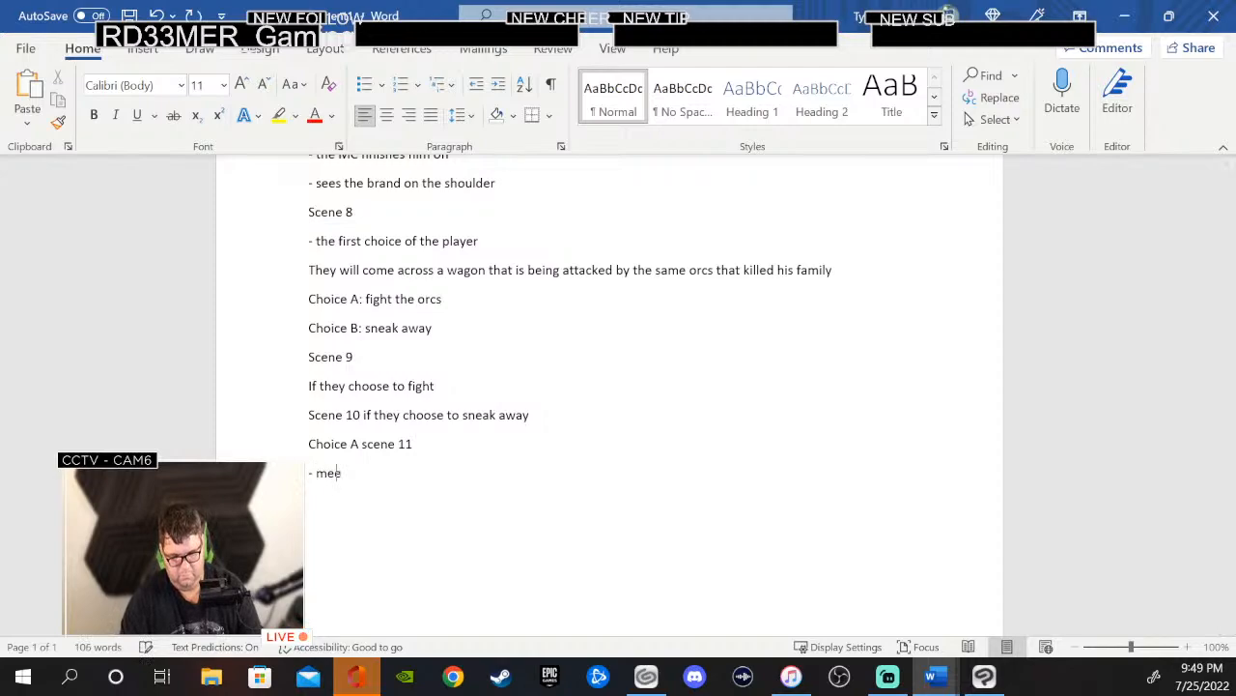
text(t the old man)
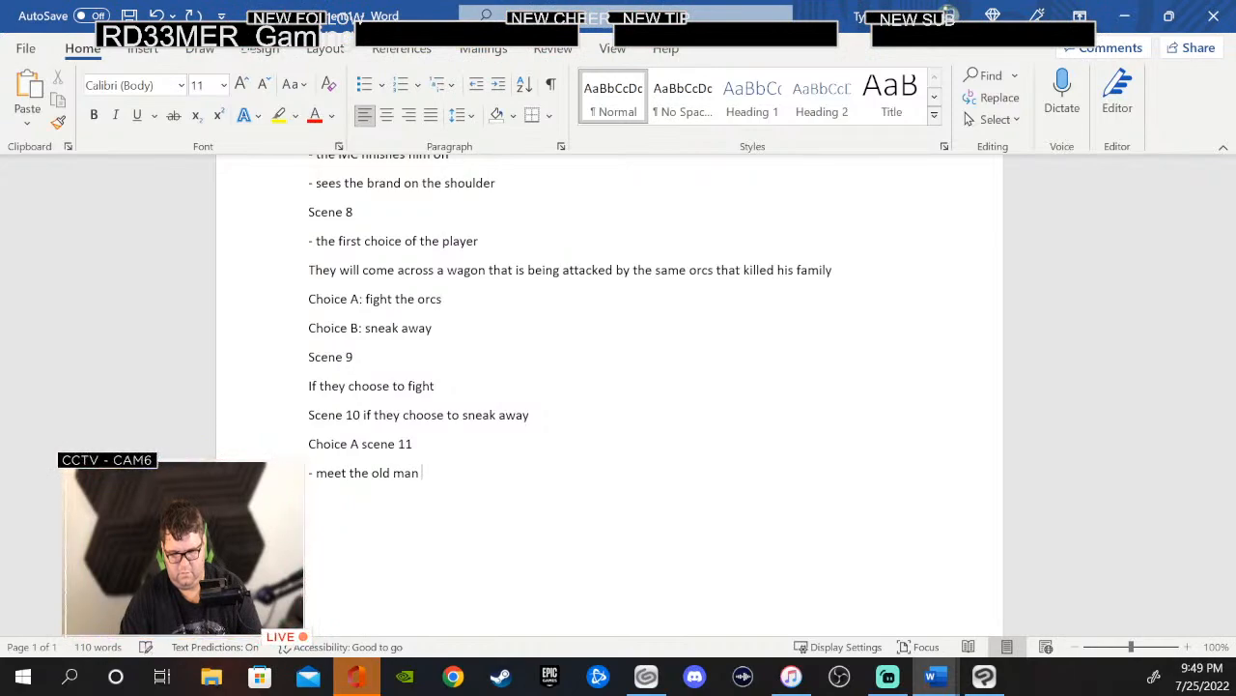
text( who turn)
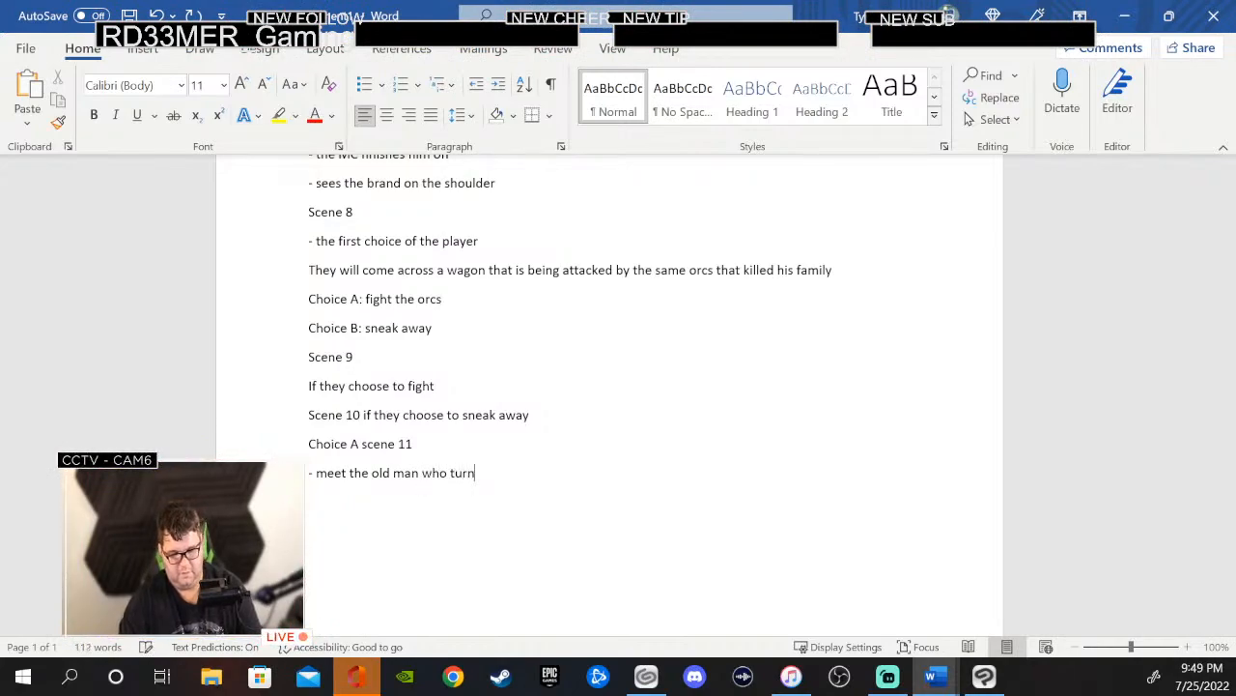
text(s to be )
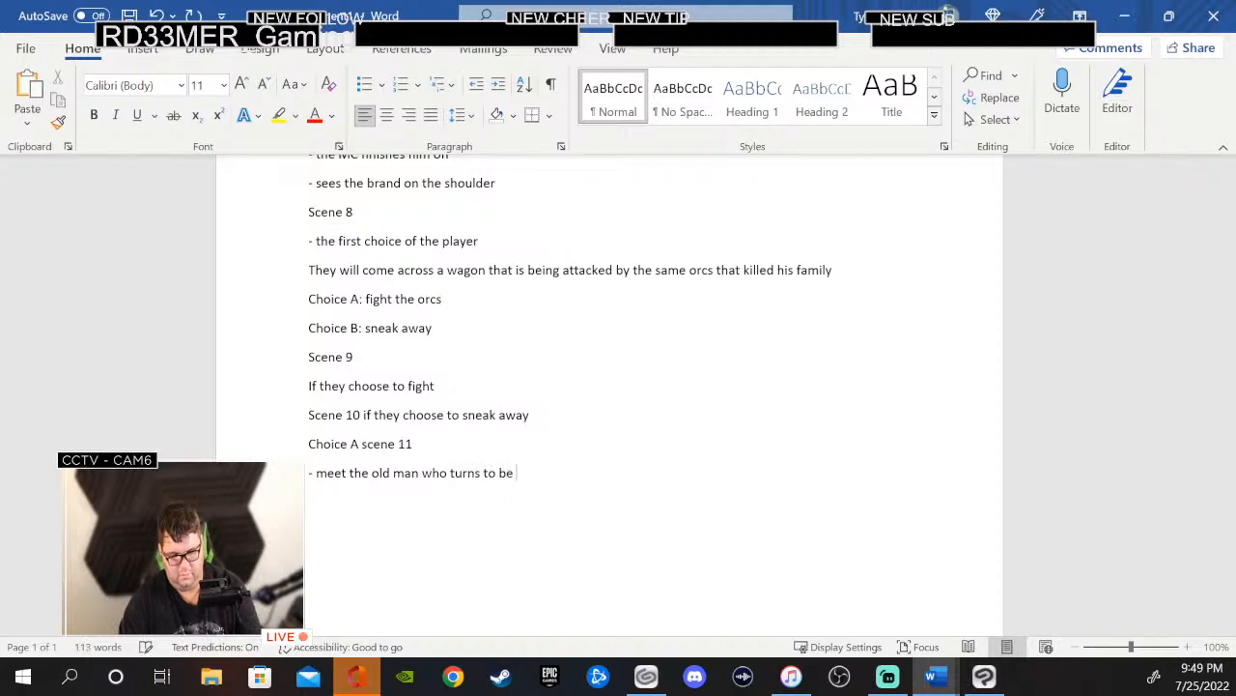
text(the b)
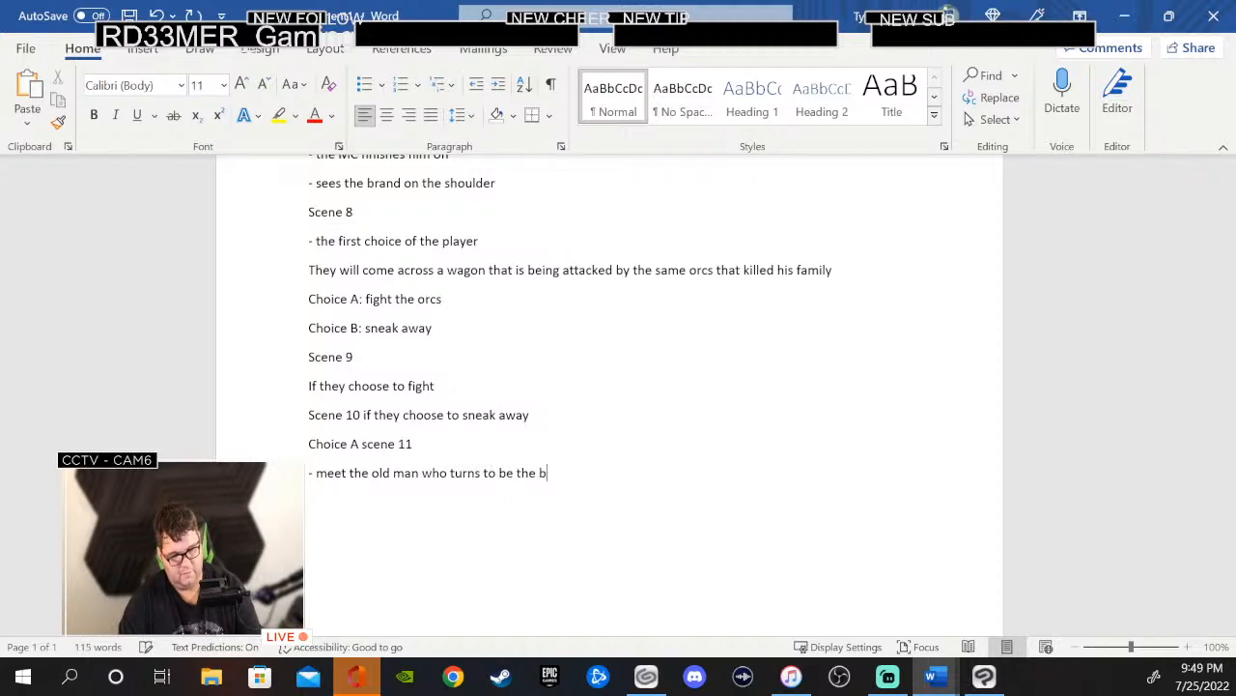
text(lacksmith)
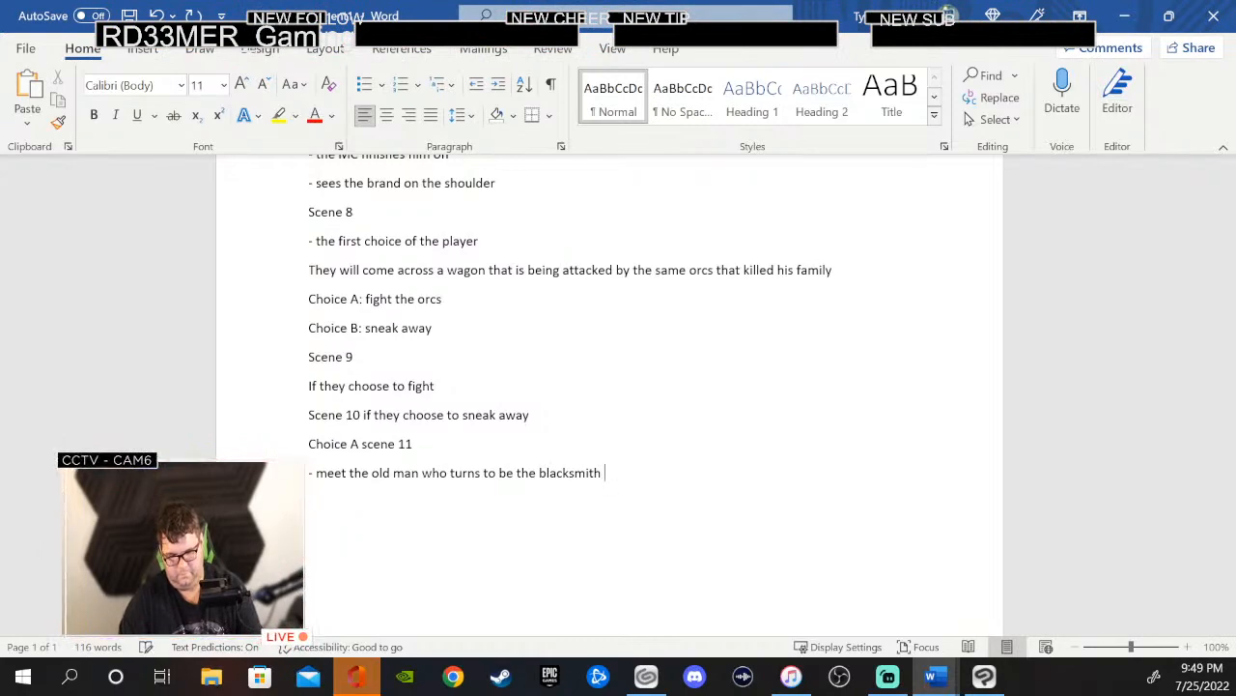
text( your looki)
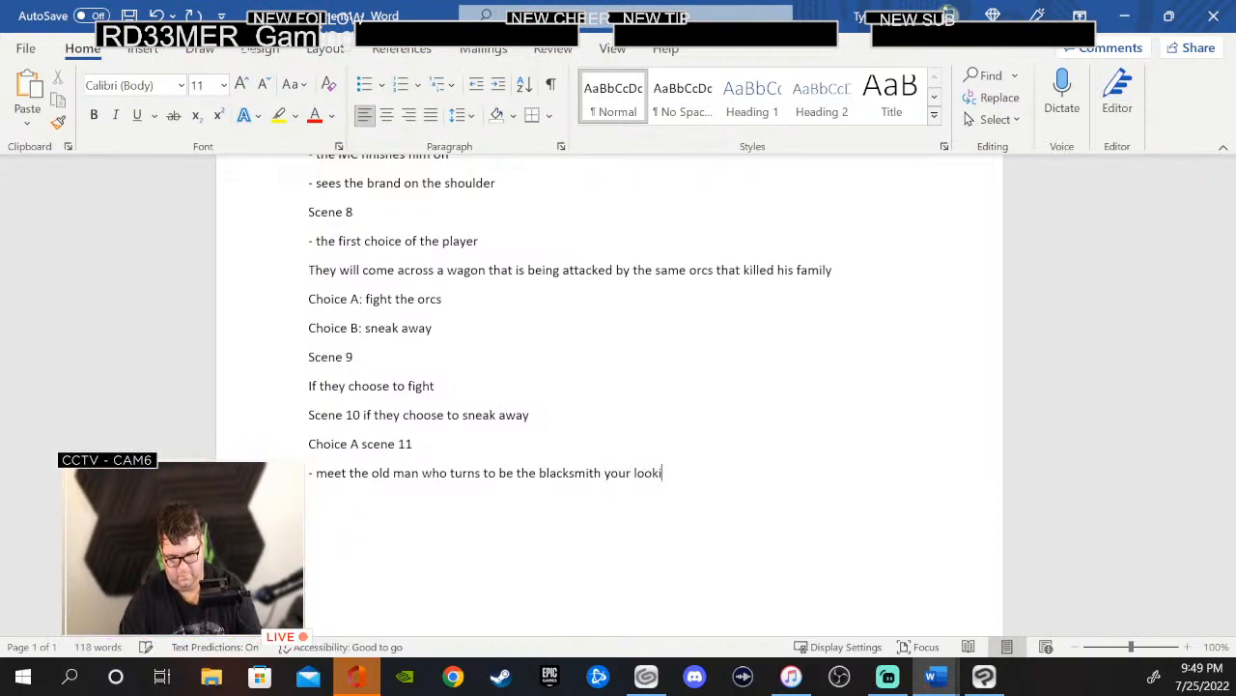
text(ng for)
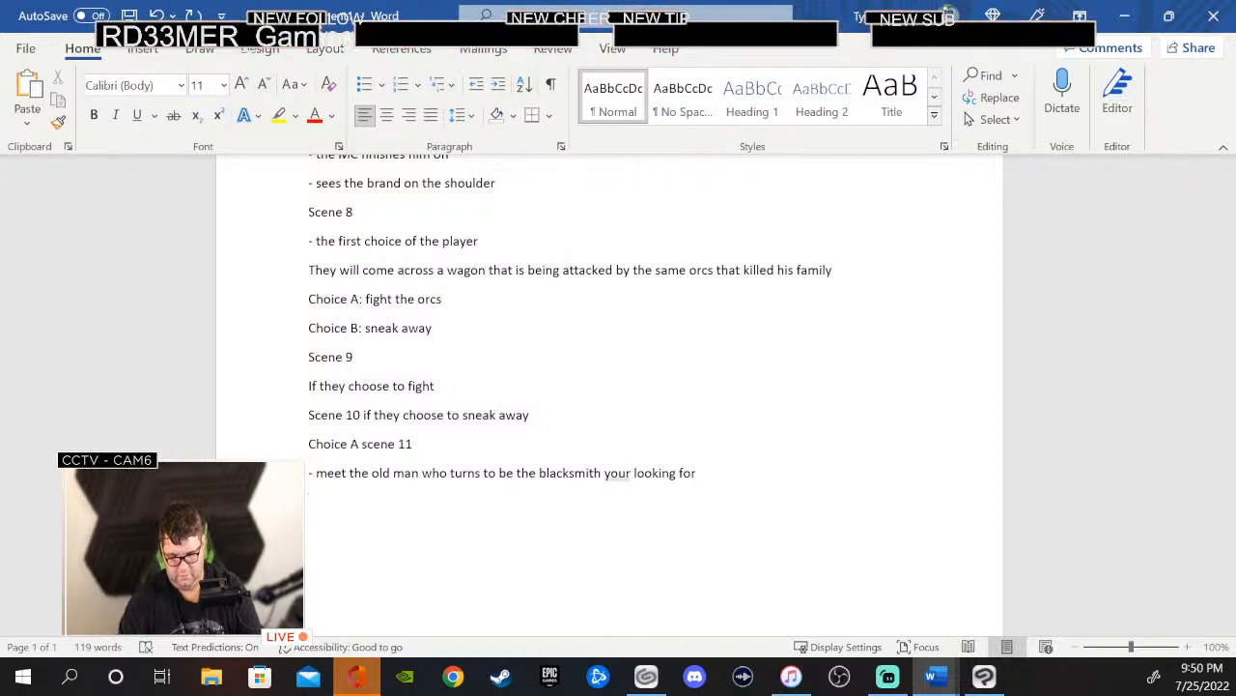
- Add a "Scene 12" heading below the blacksmith line and write "The main MC will draw the sigil" under it
text(scene 12)
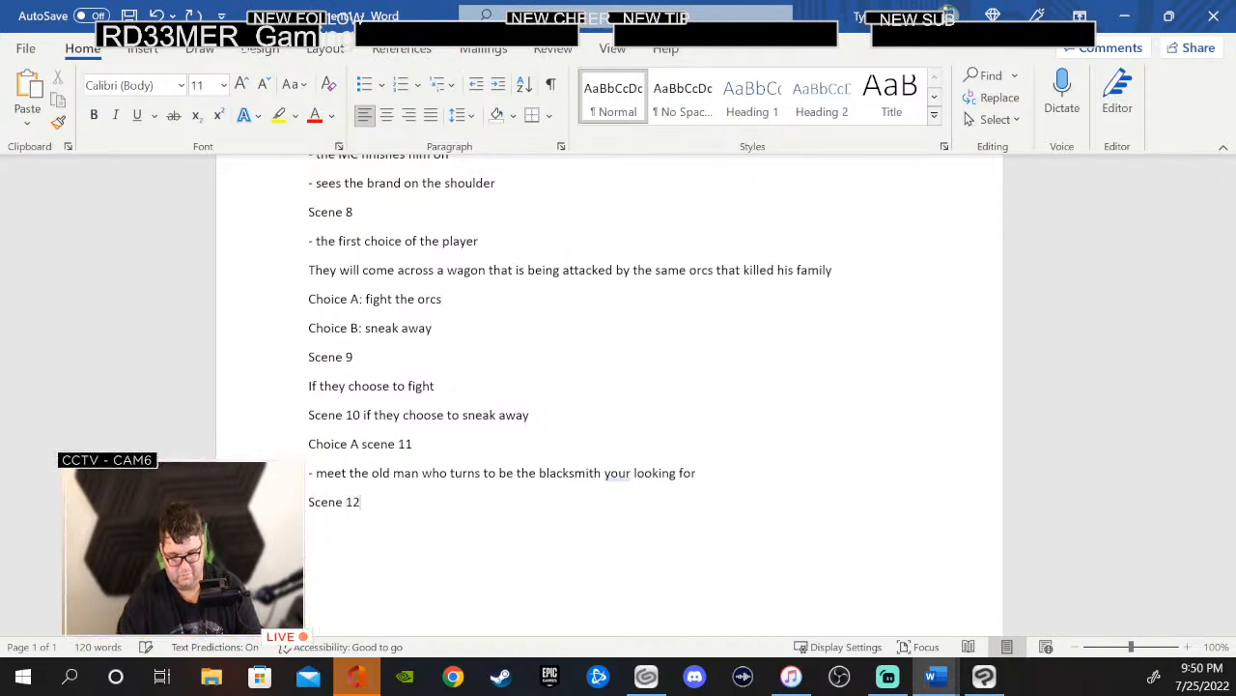
key(Return)
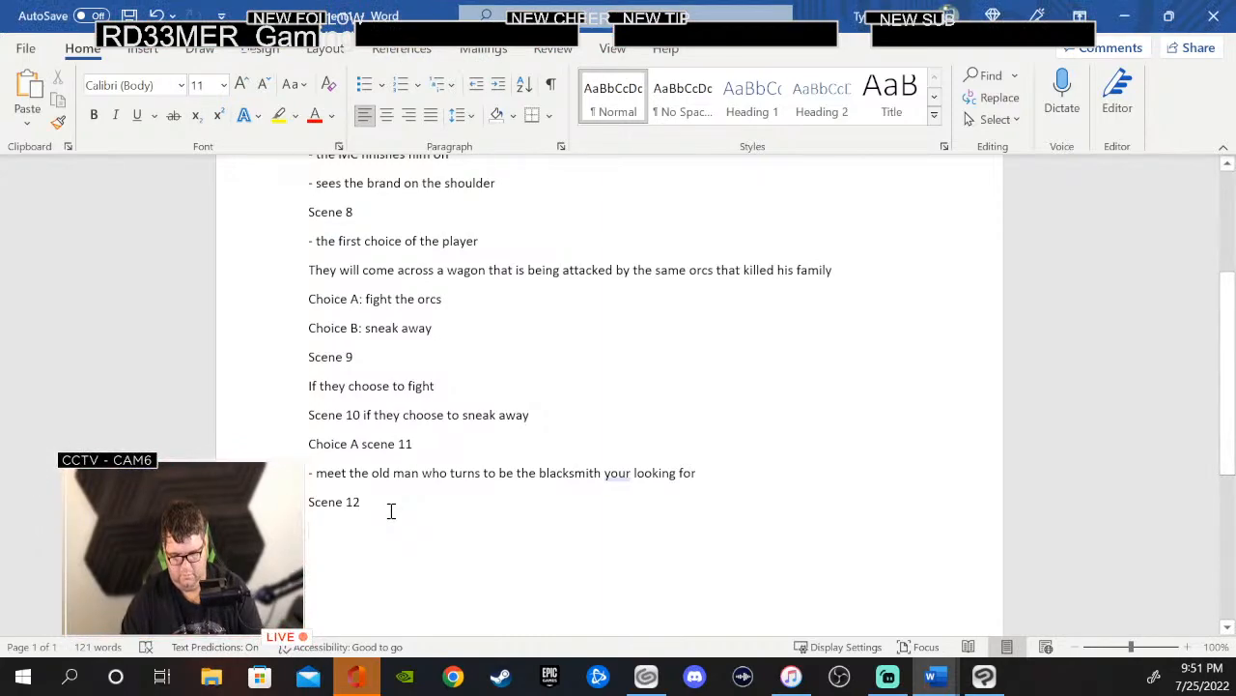
text(The ma)
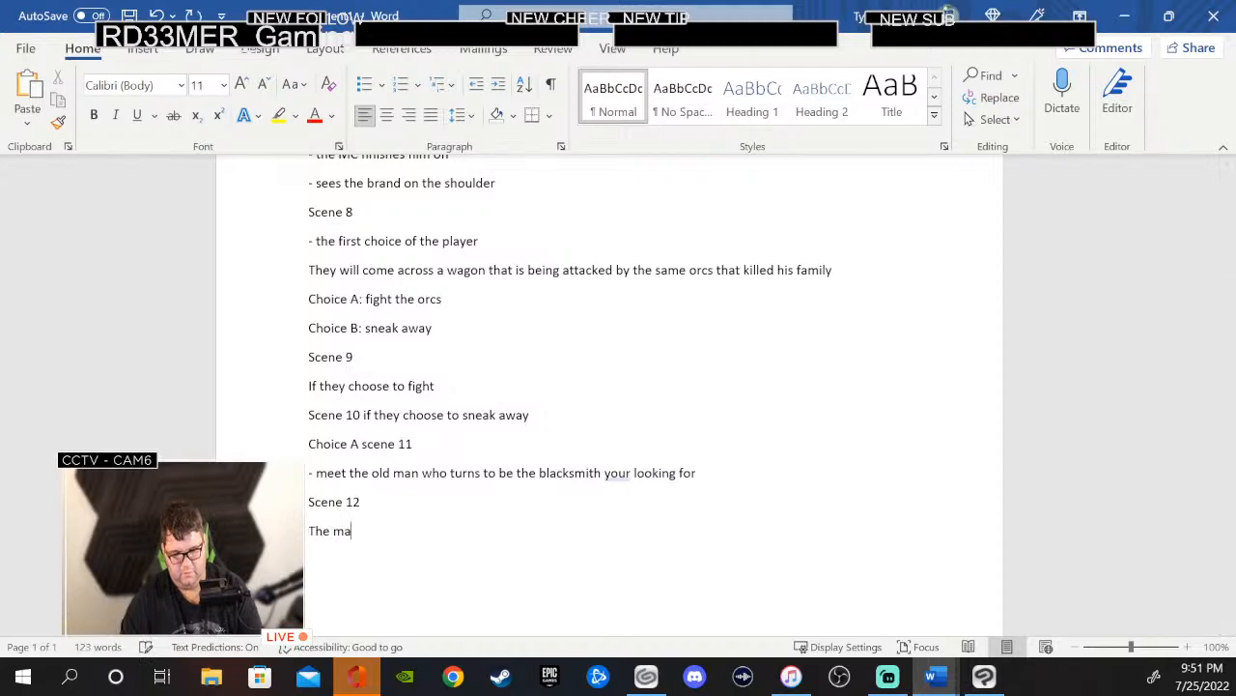
text(in)
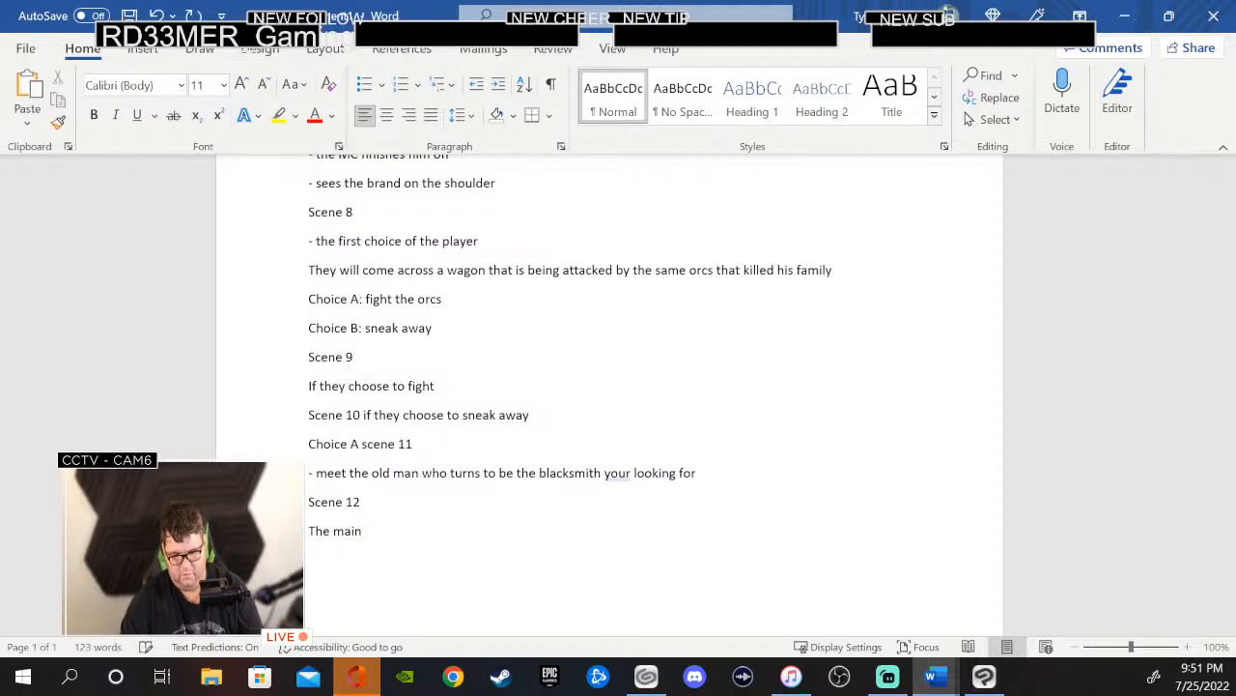
text( MC w)
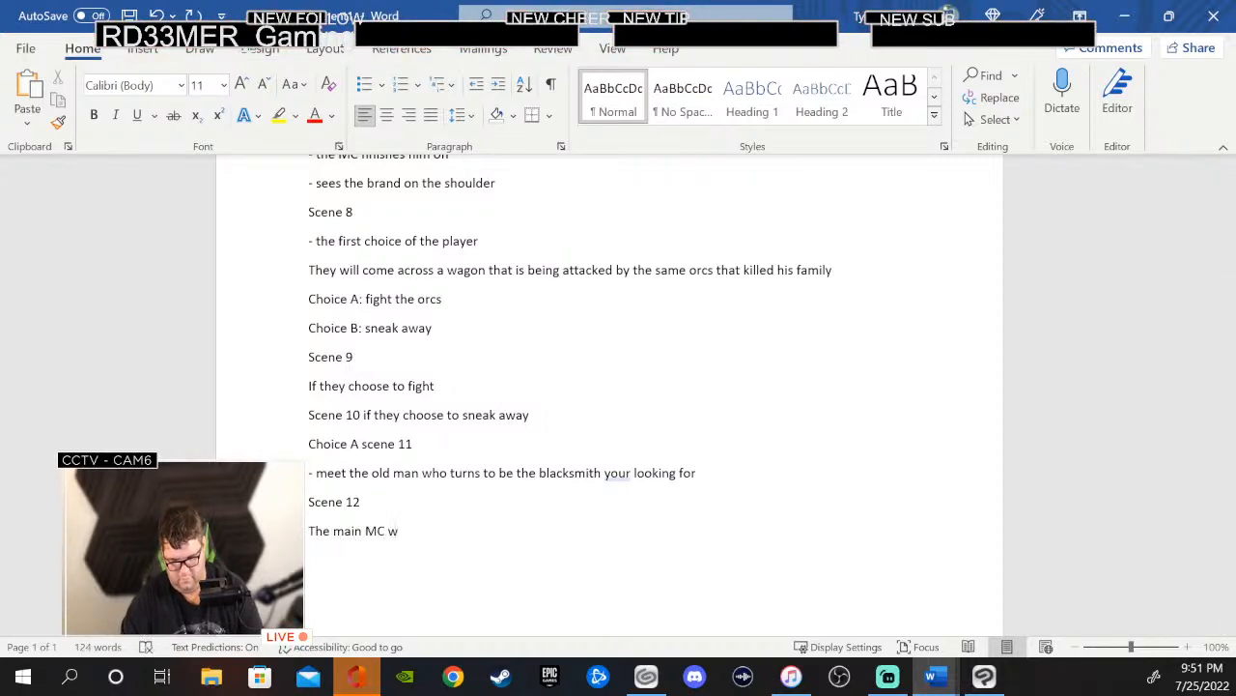
text(ill draw )
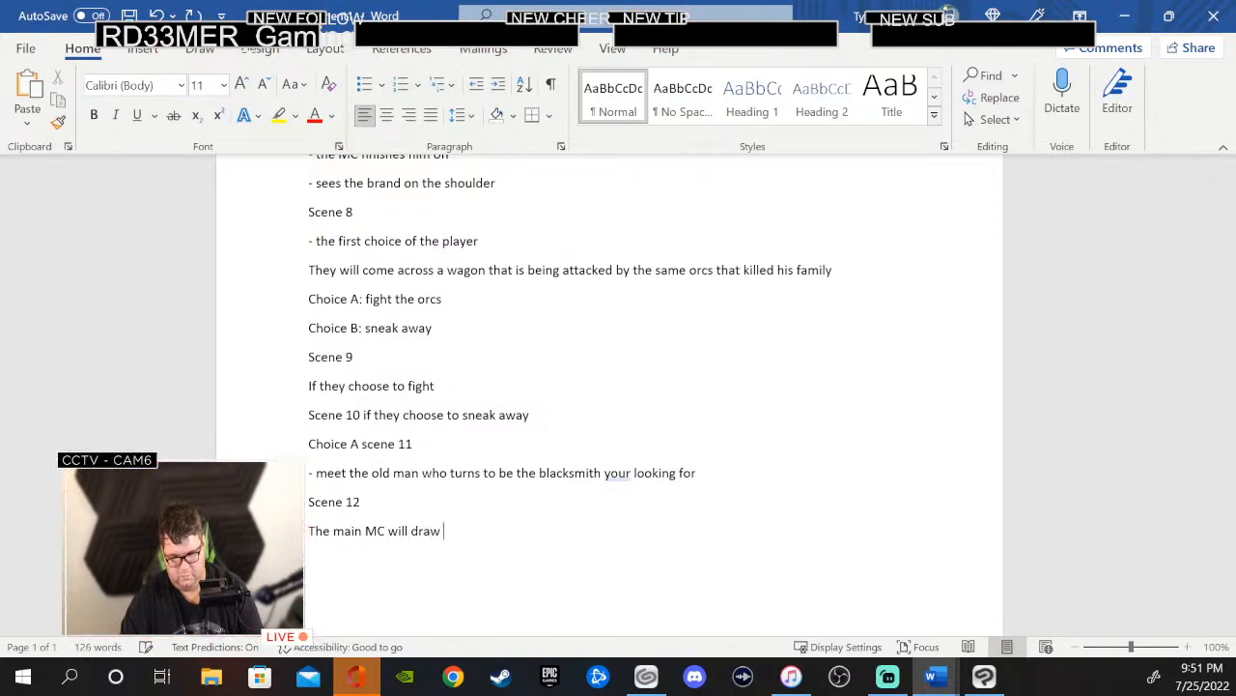
text(the sig)
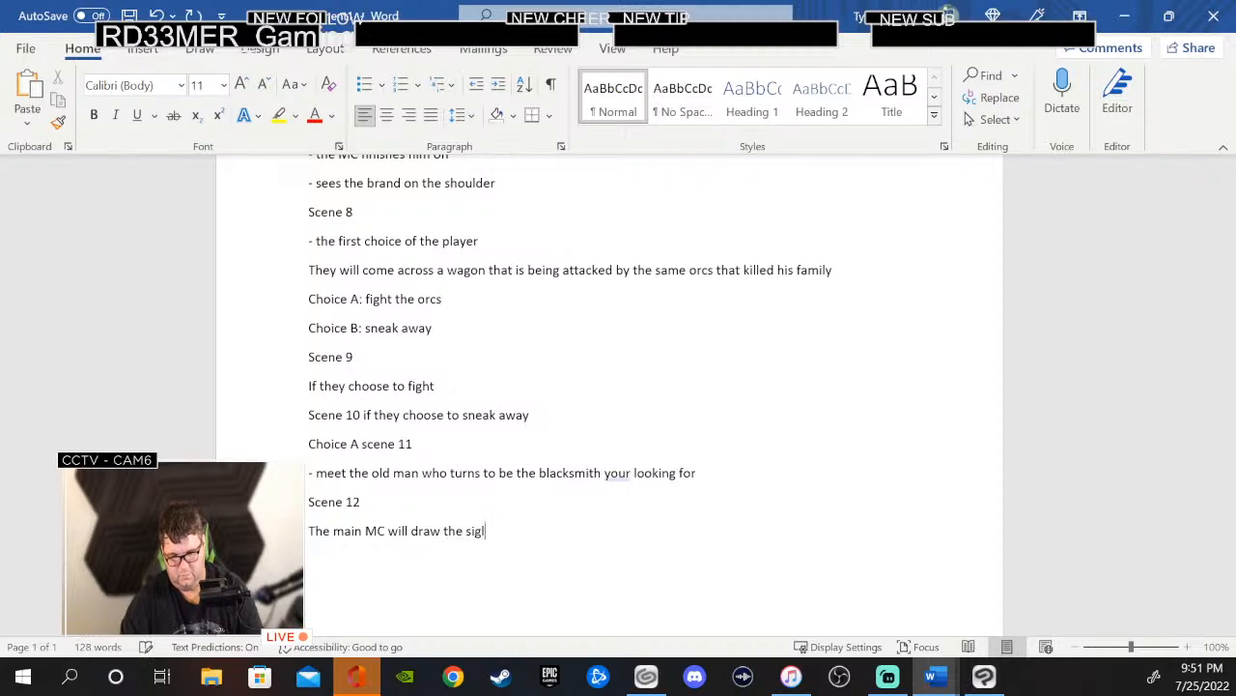
text(il)
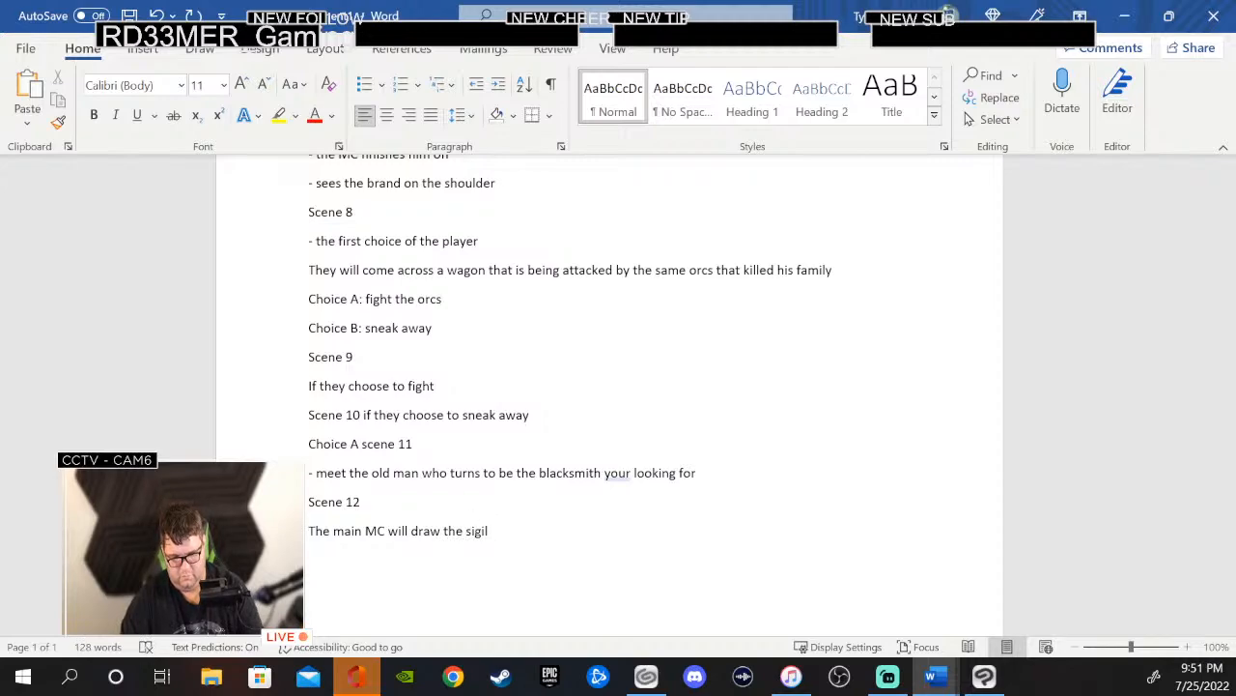
- Replace "sigil" with "crest" and complete the Scene 12 sentence with "of what he saw on the orc"
key(BackSpace)
key(BackSpace)
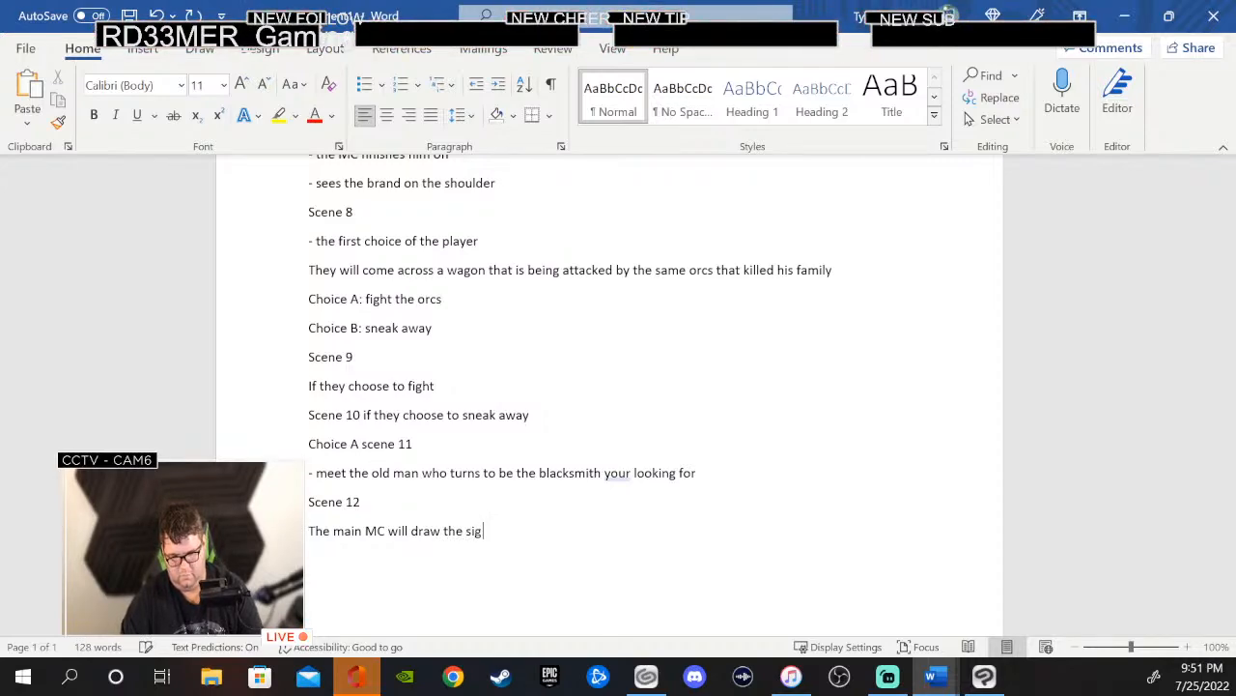
key(BackSpace)
key(BackSpace)
key(BackSpace)
text(cres)
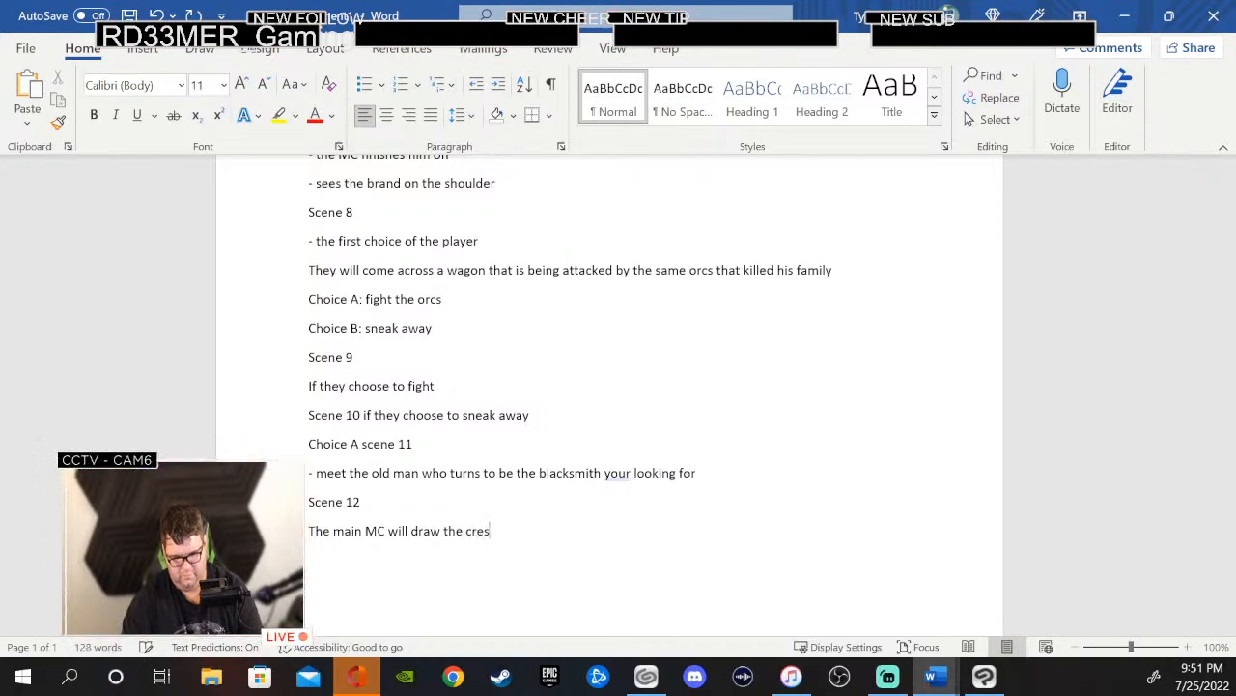
text(t o)
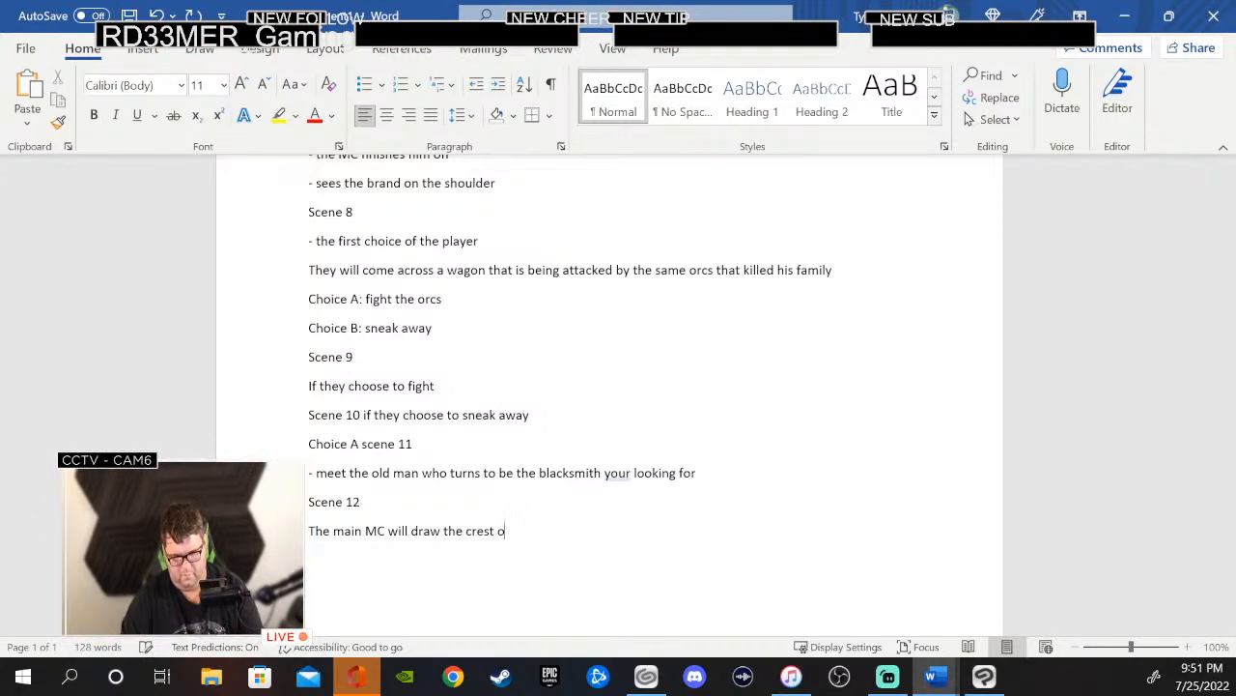
text(f what)
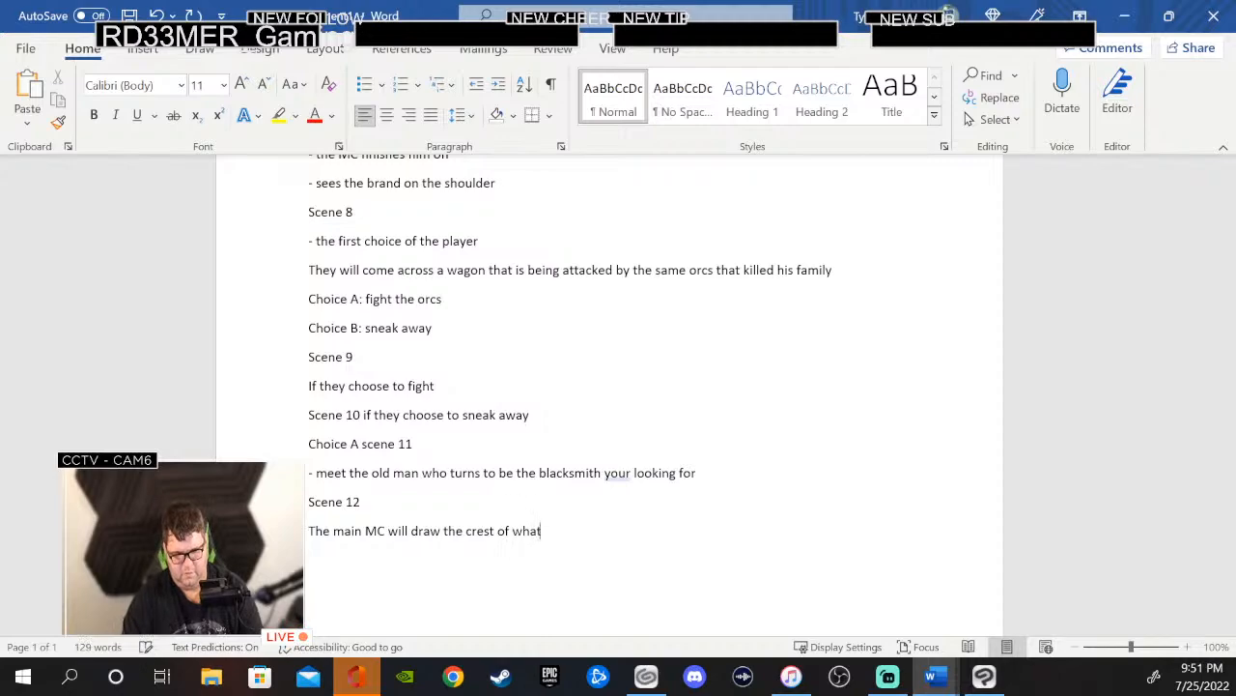
text( he saw )
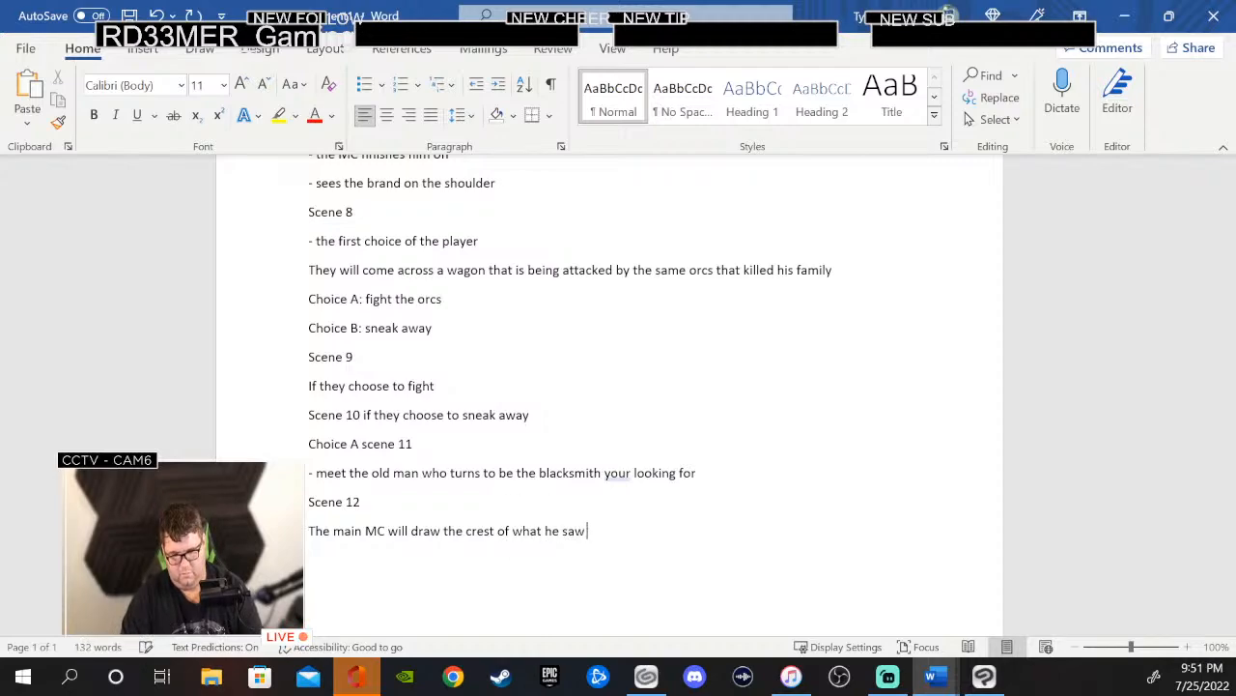
text(on t)
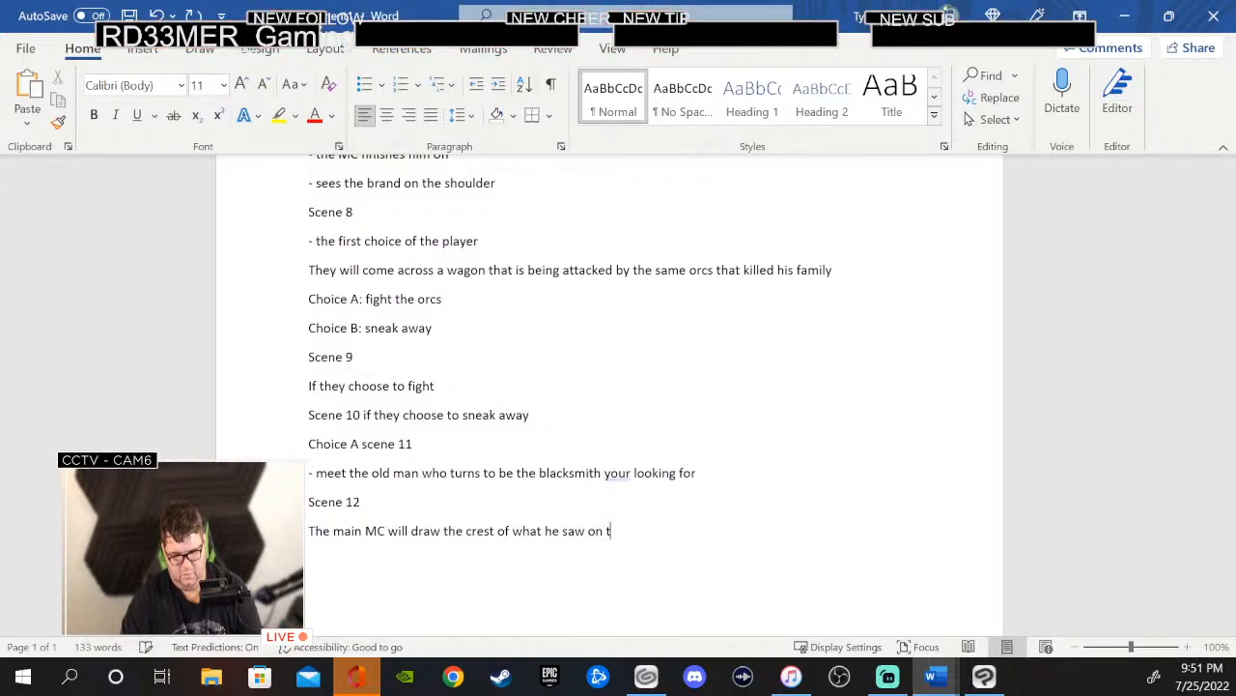
text(he orc )
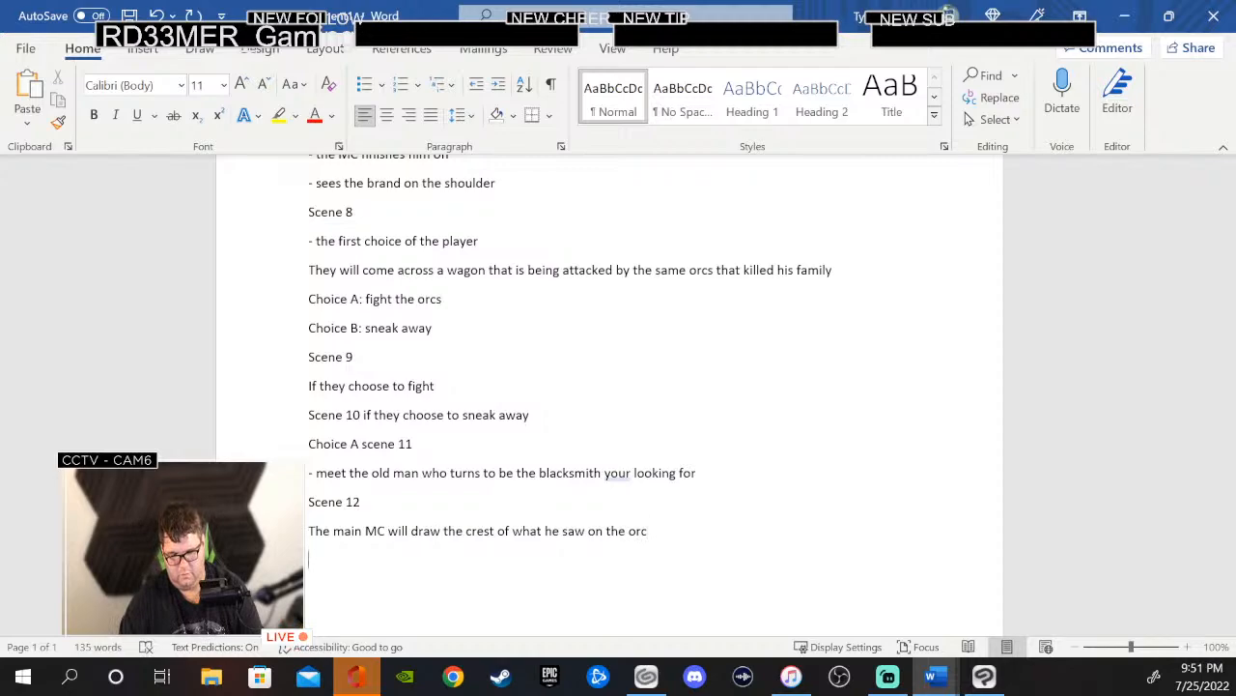
- Write the line "We will learn what orcs are and why they destroy" below the crest sentence in Scene 12
text(We wi)
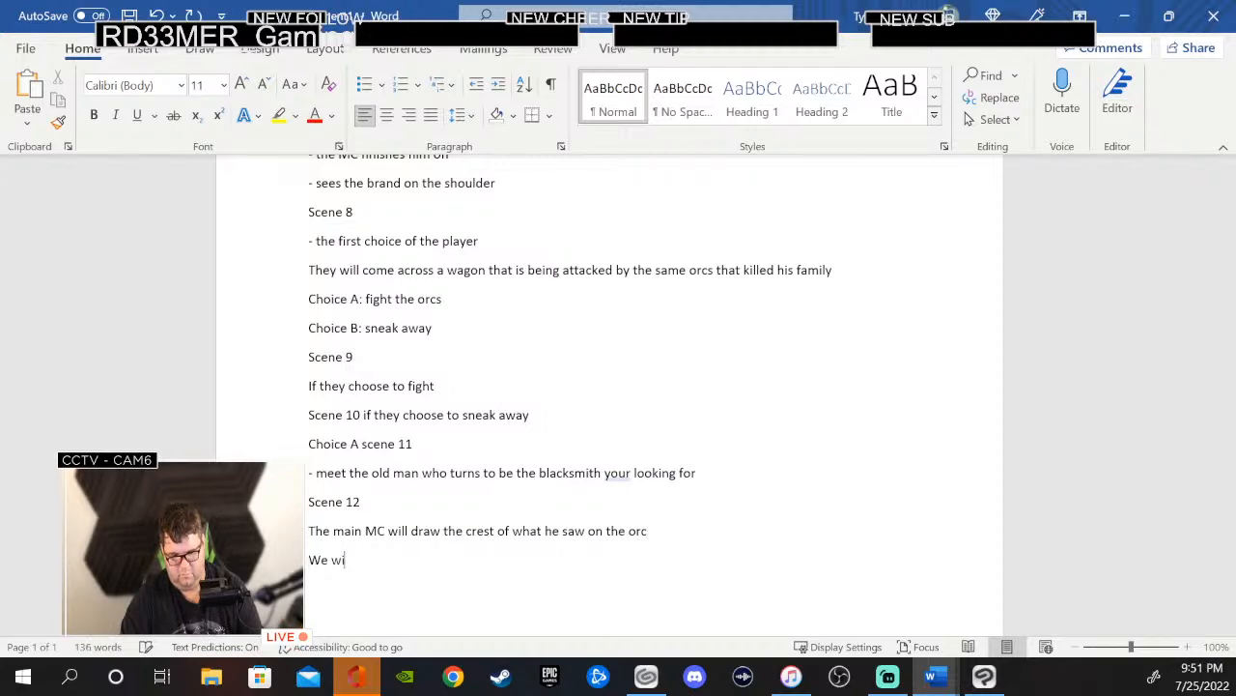
text(ll learn)
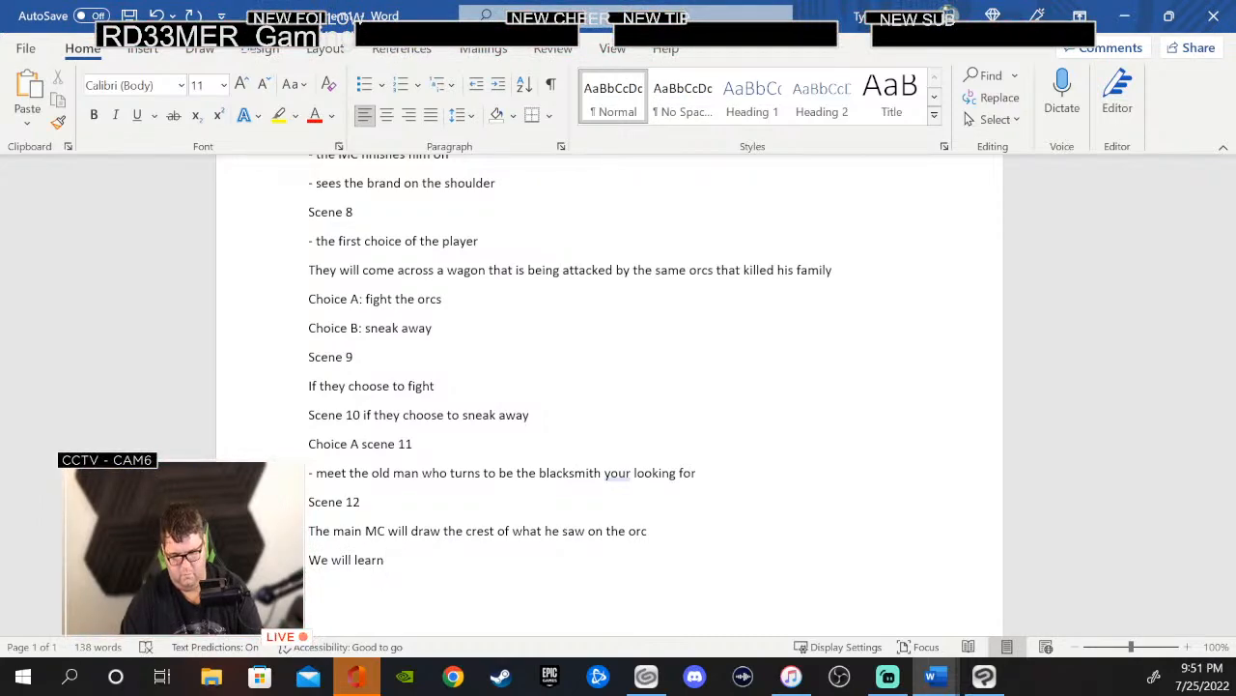
text(what)
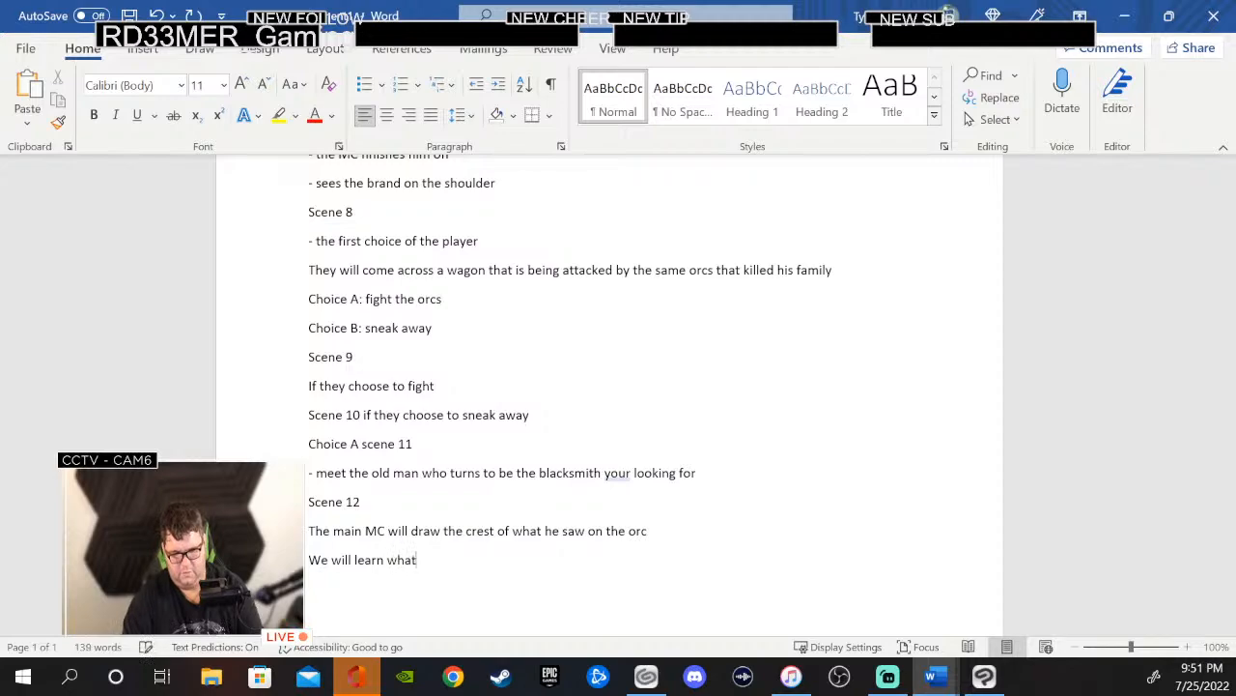
text( orcs )
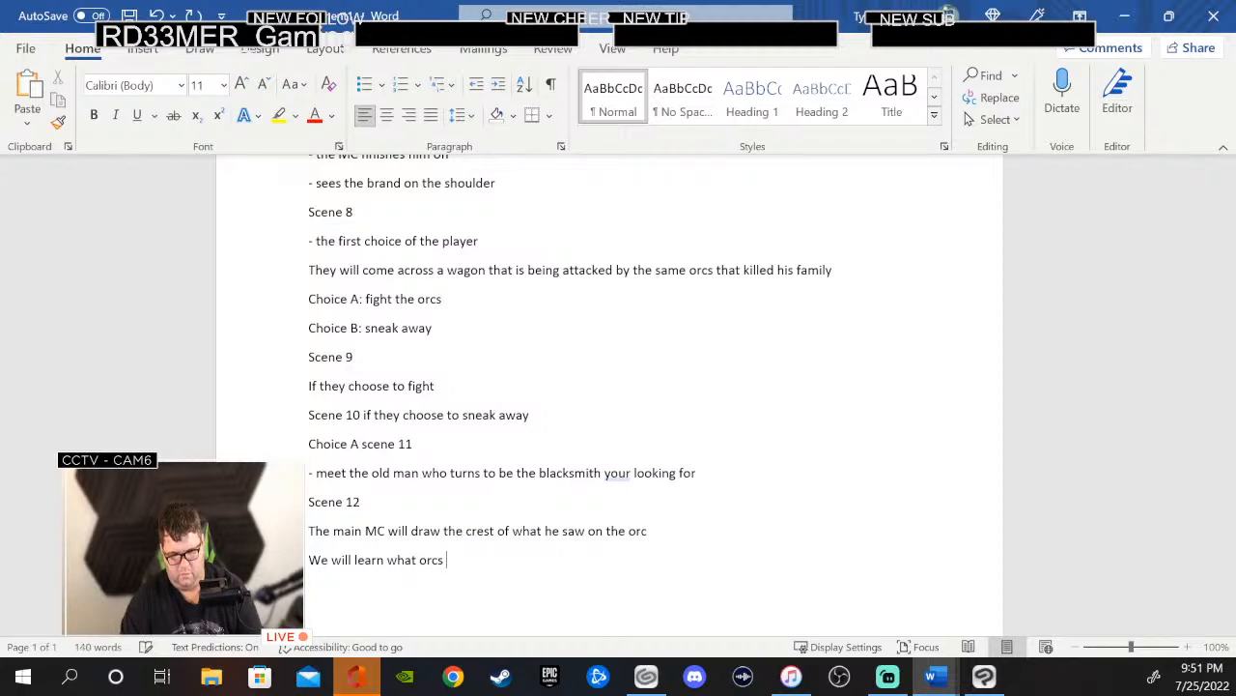
text(are and)
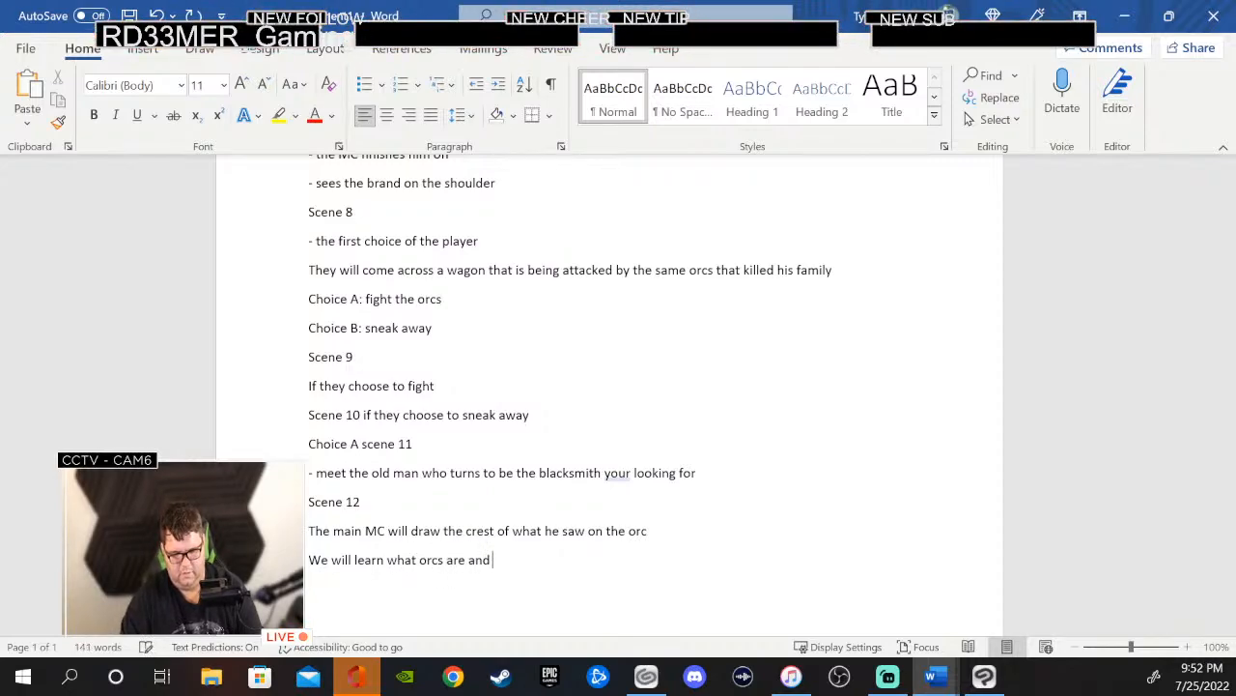
text( why)
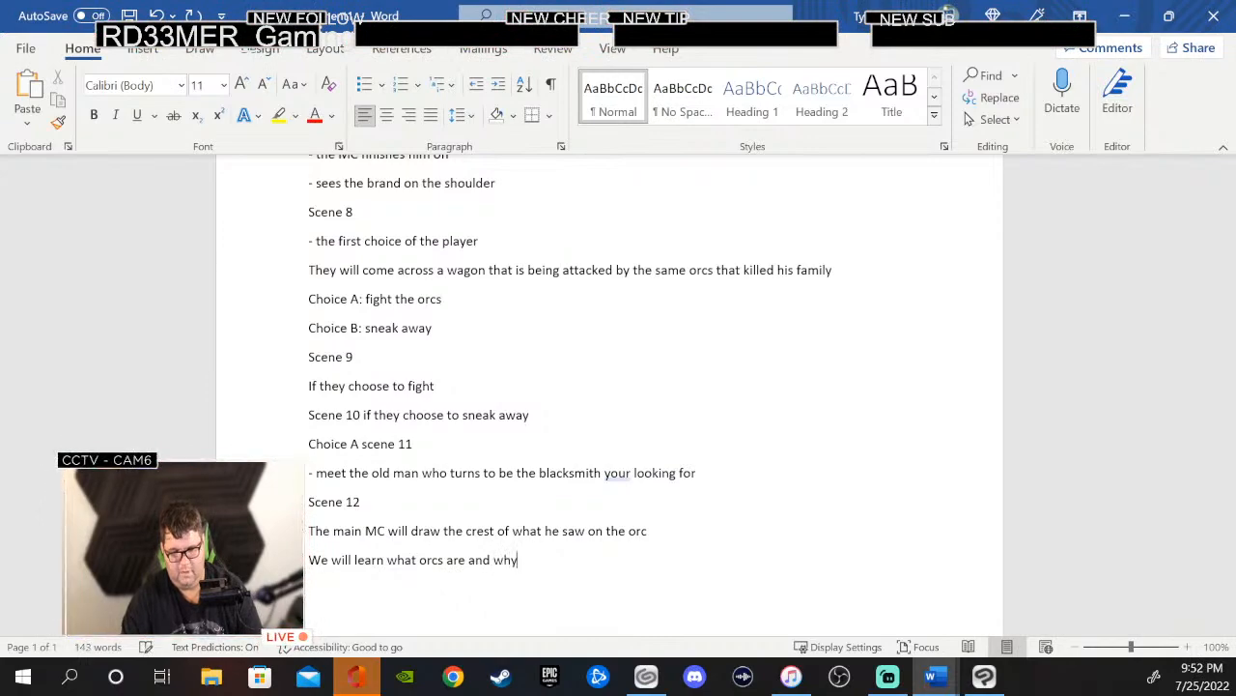
text( they)
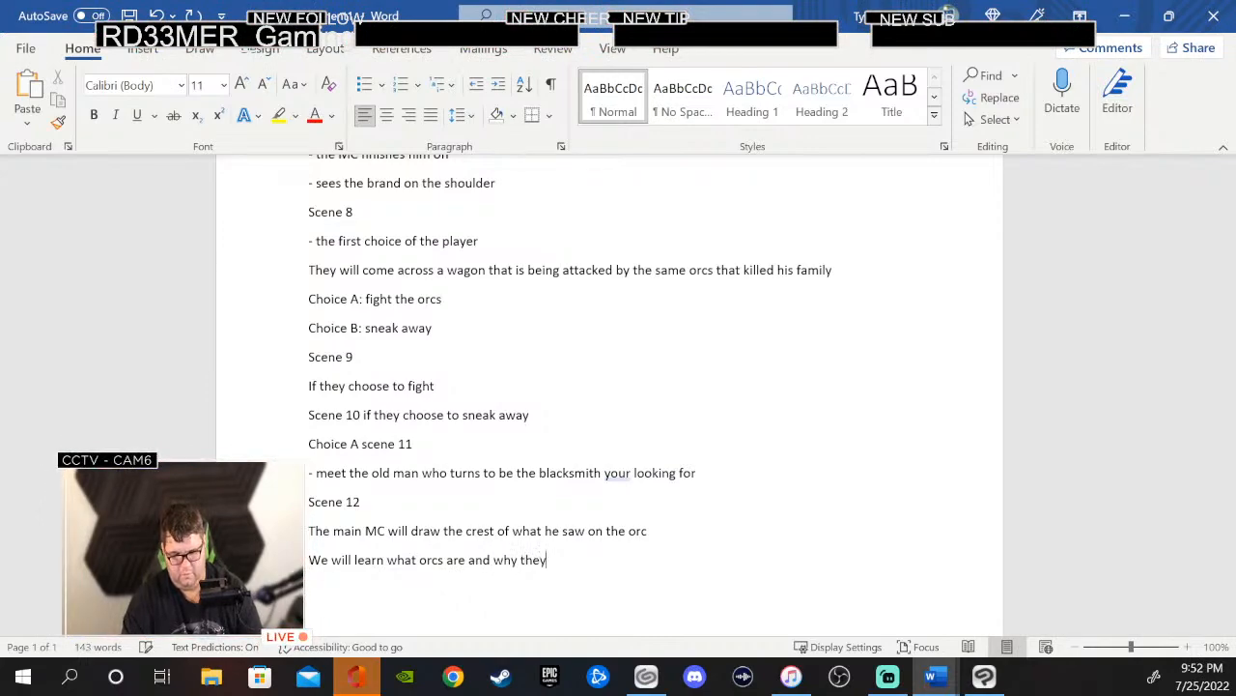
text( desr)
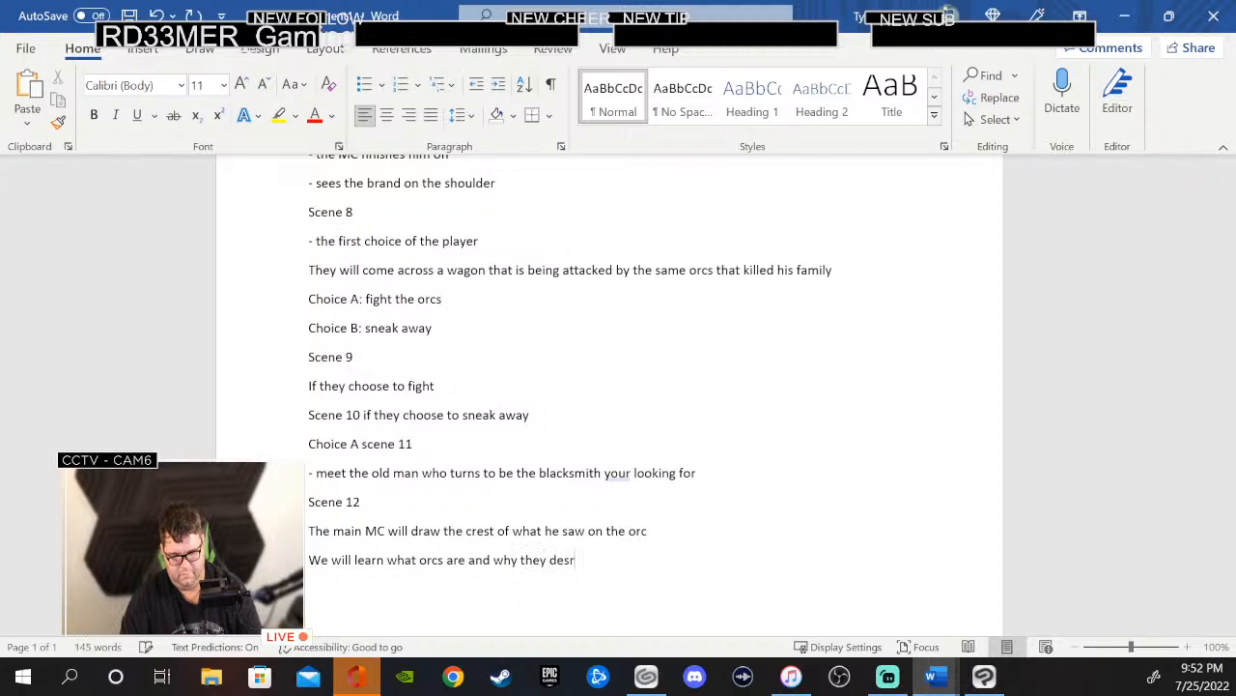
text(t)
key(BackSpace)
key(BackSpace)
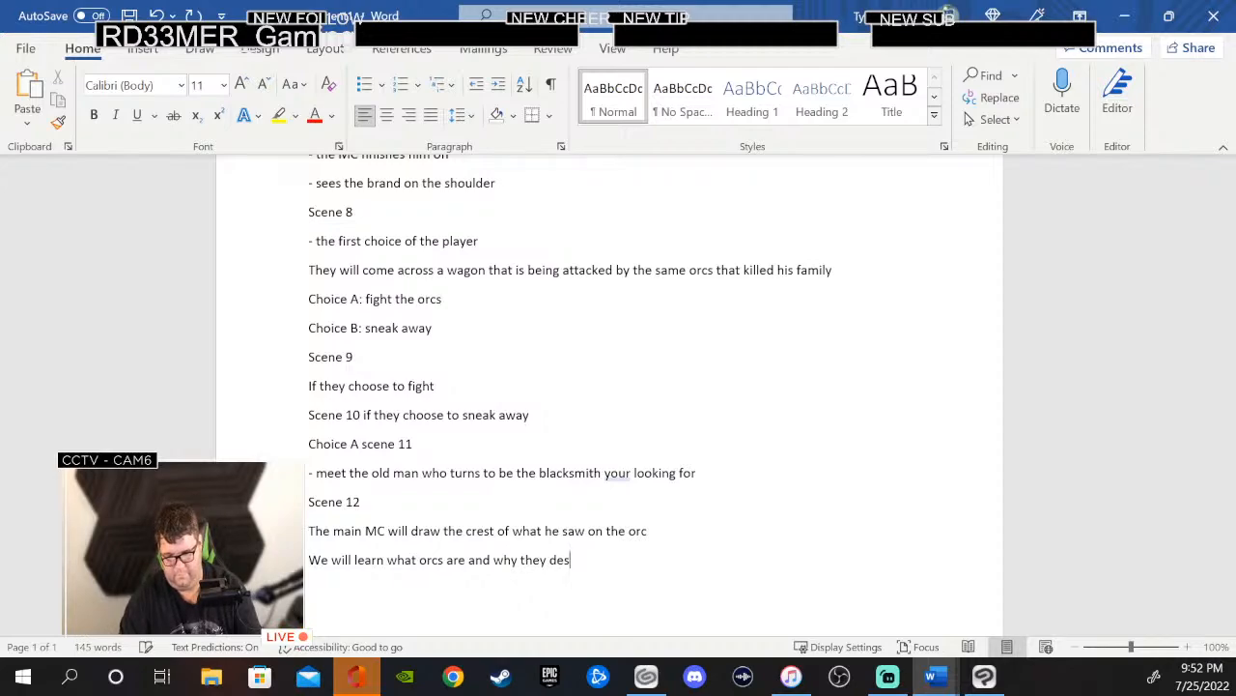
text(troy )
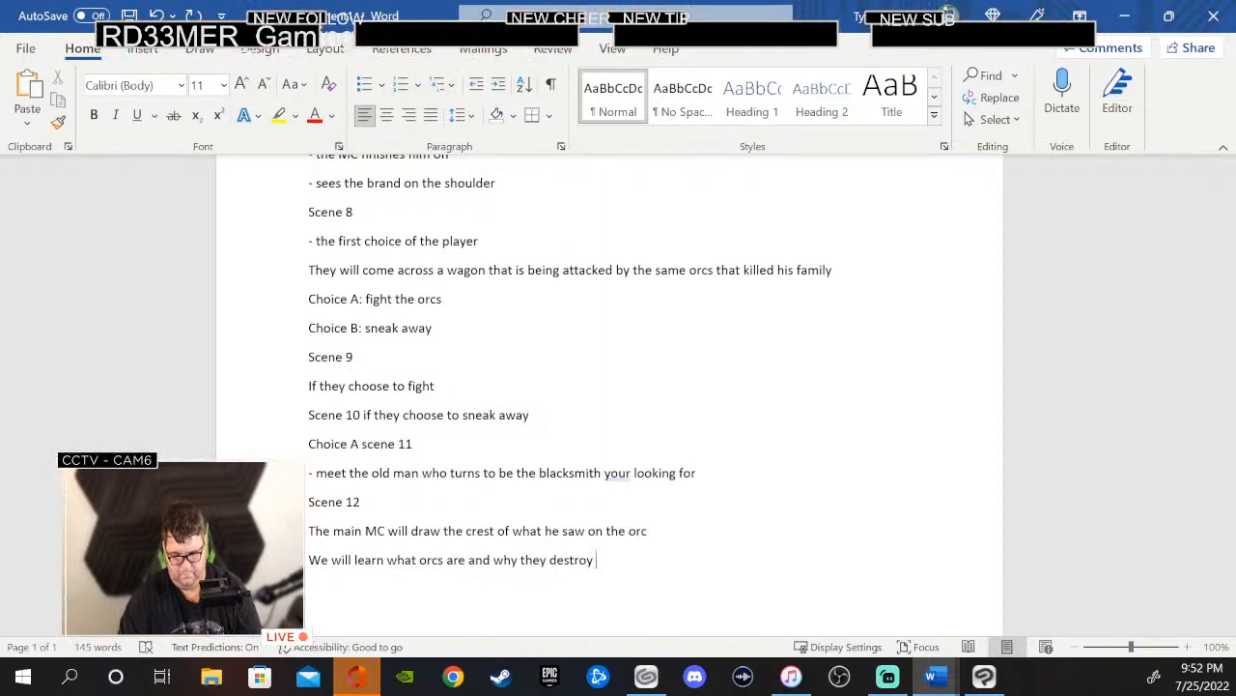
- Start another Scene 12 line below the orc sentence reading "We find out about the sword of how special it is and"
text(we)
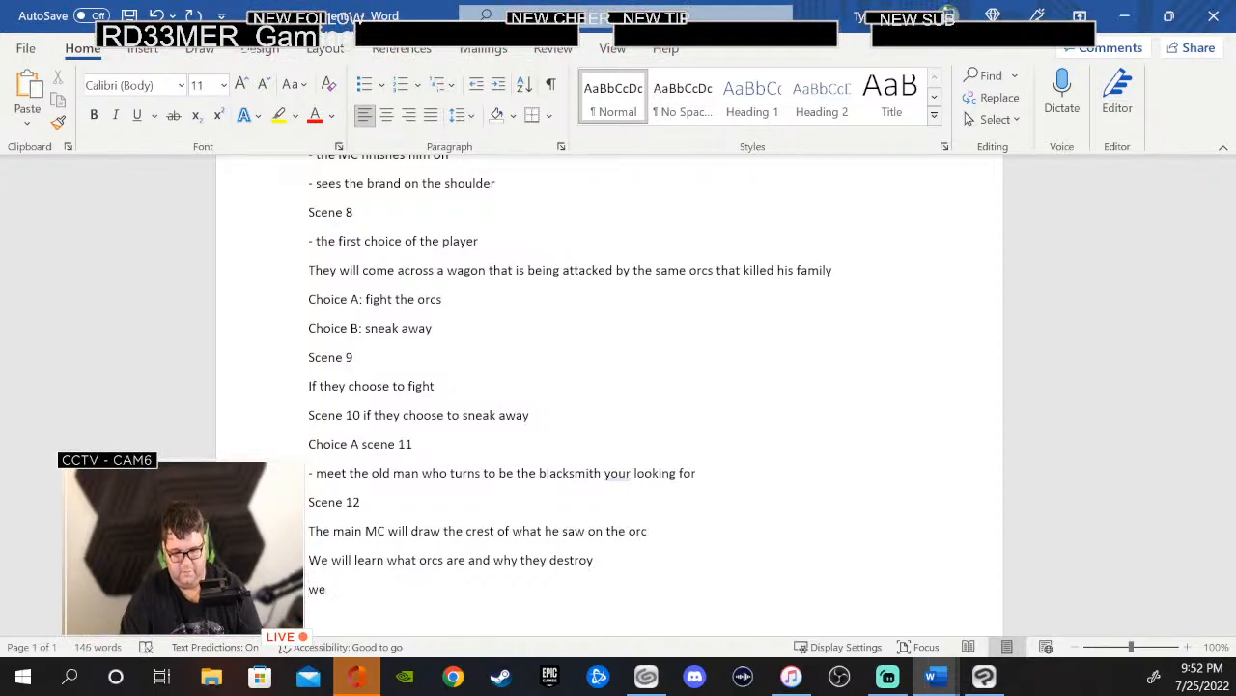
text( find)
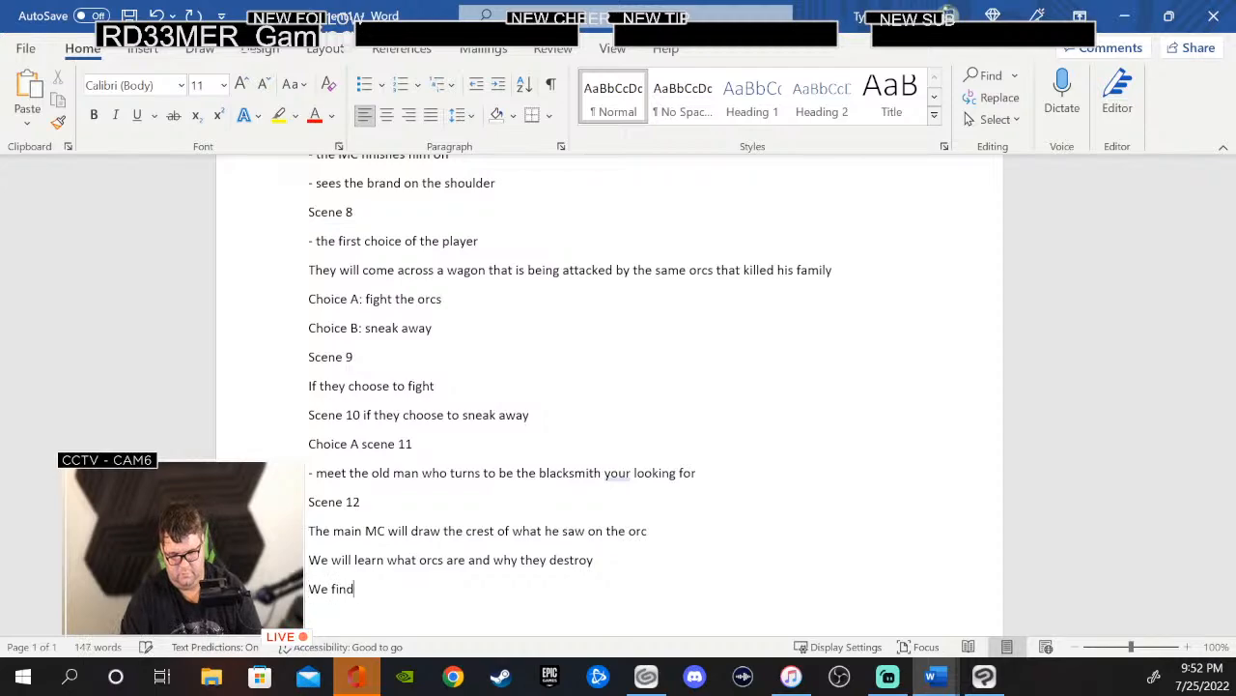
text( out about th)
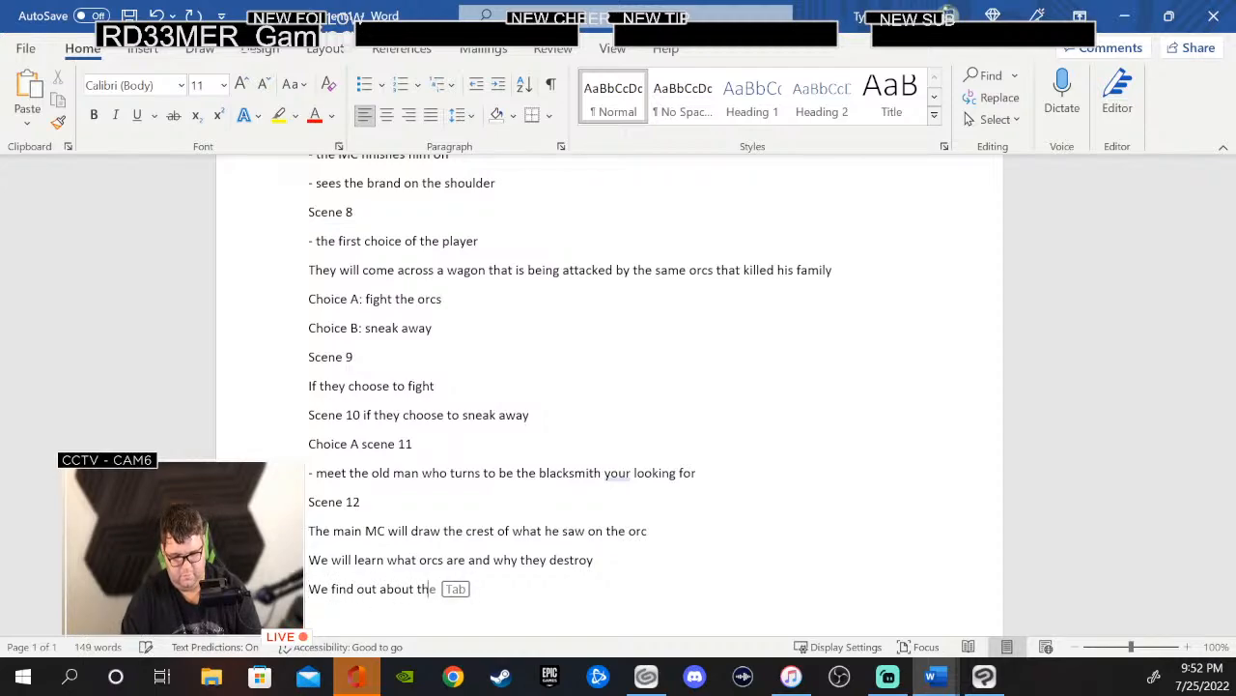
text(e sword)
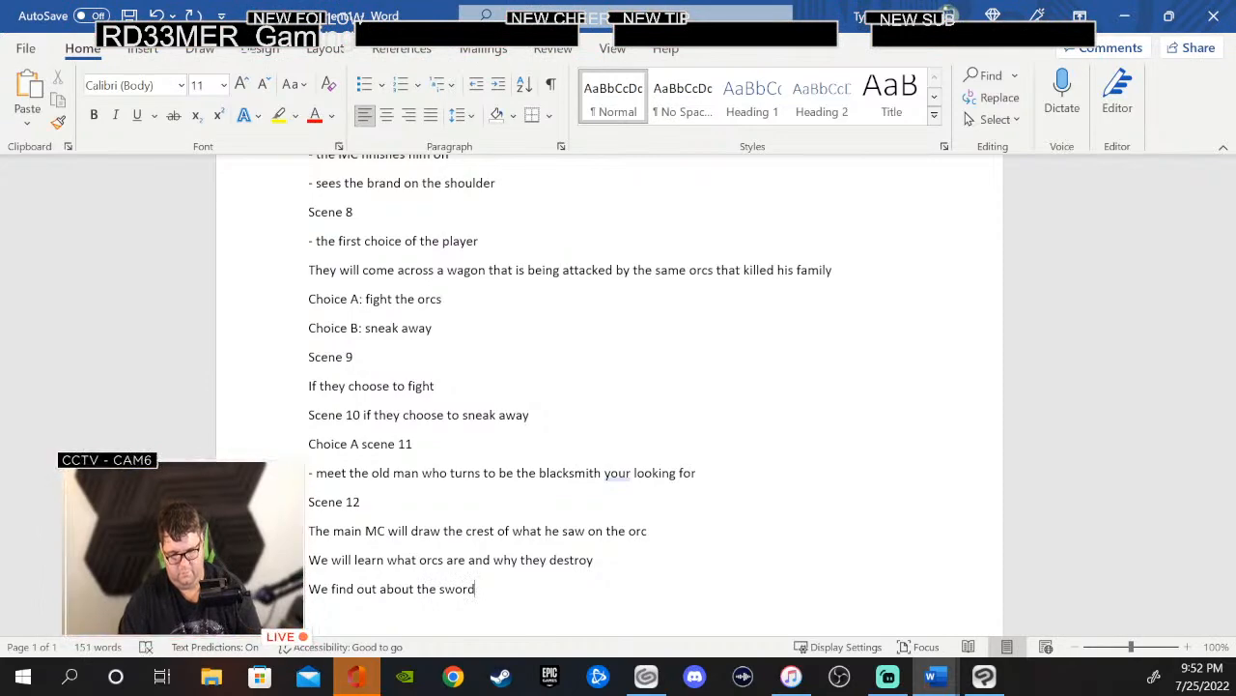
text( of h)
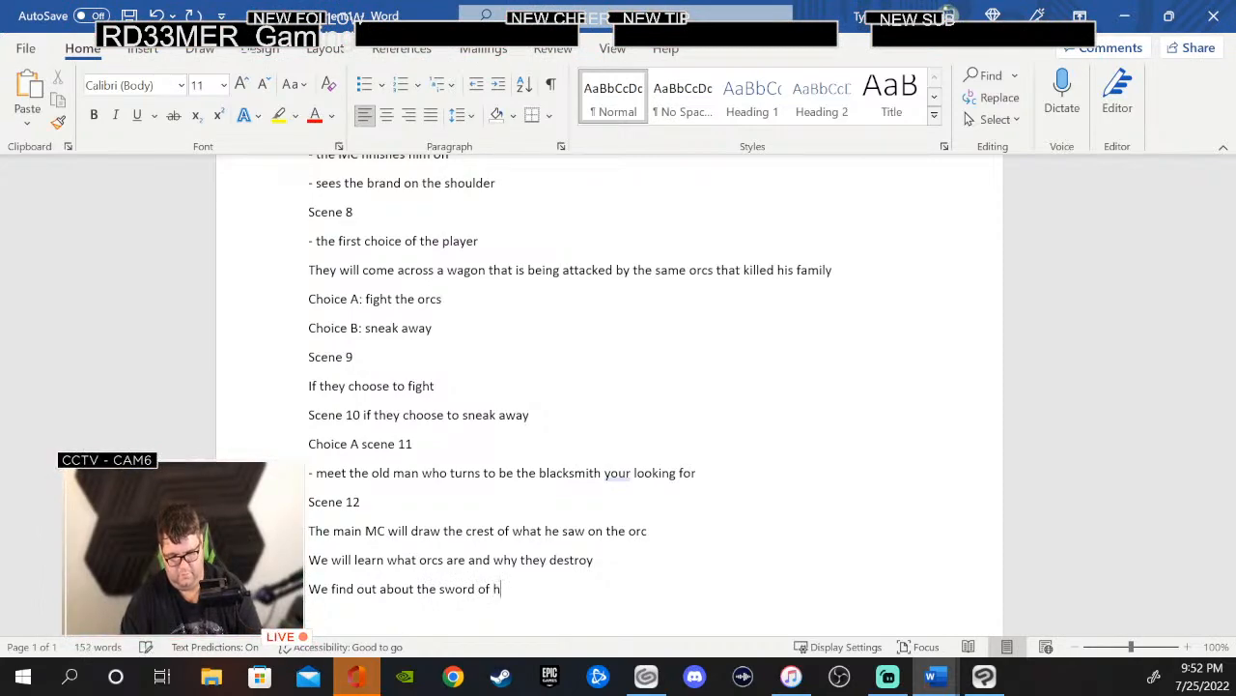
text(ow spe)
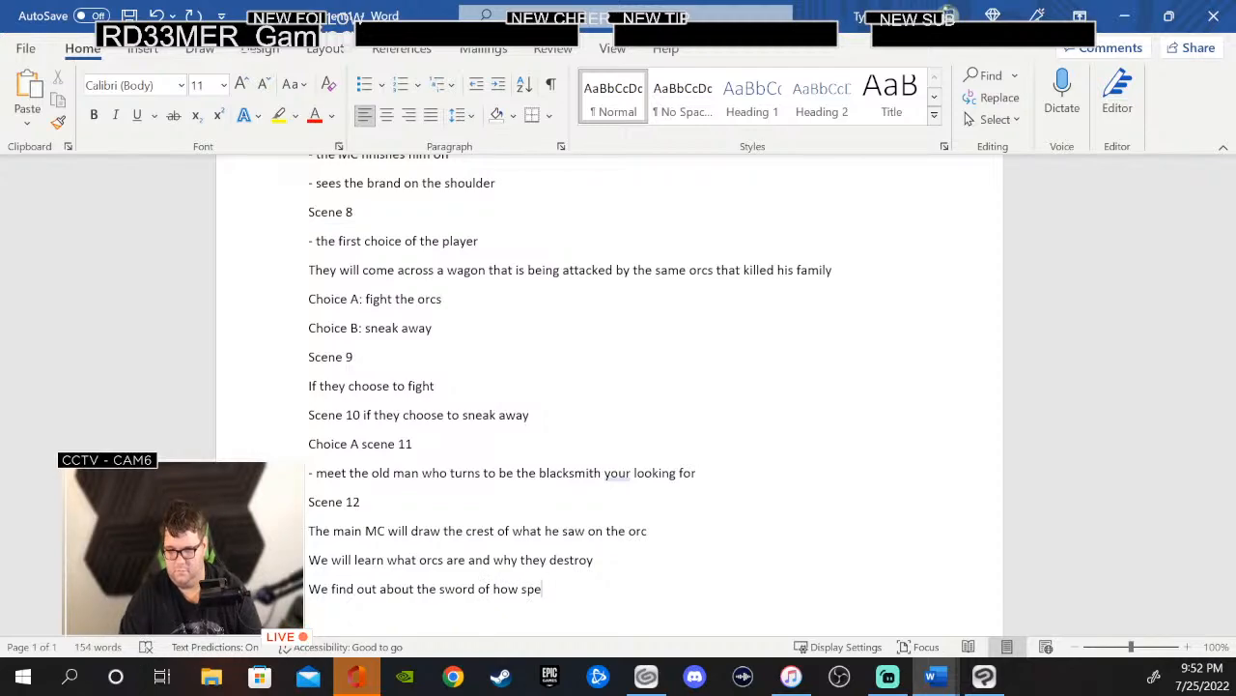
text(aci)
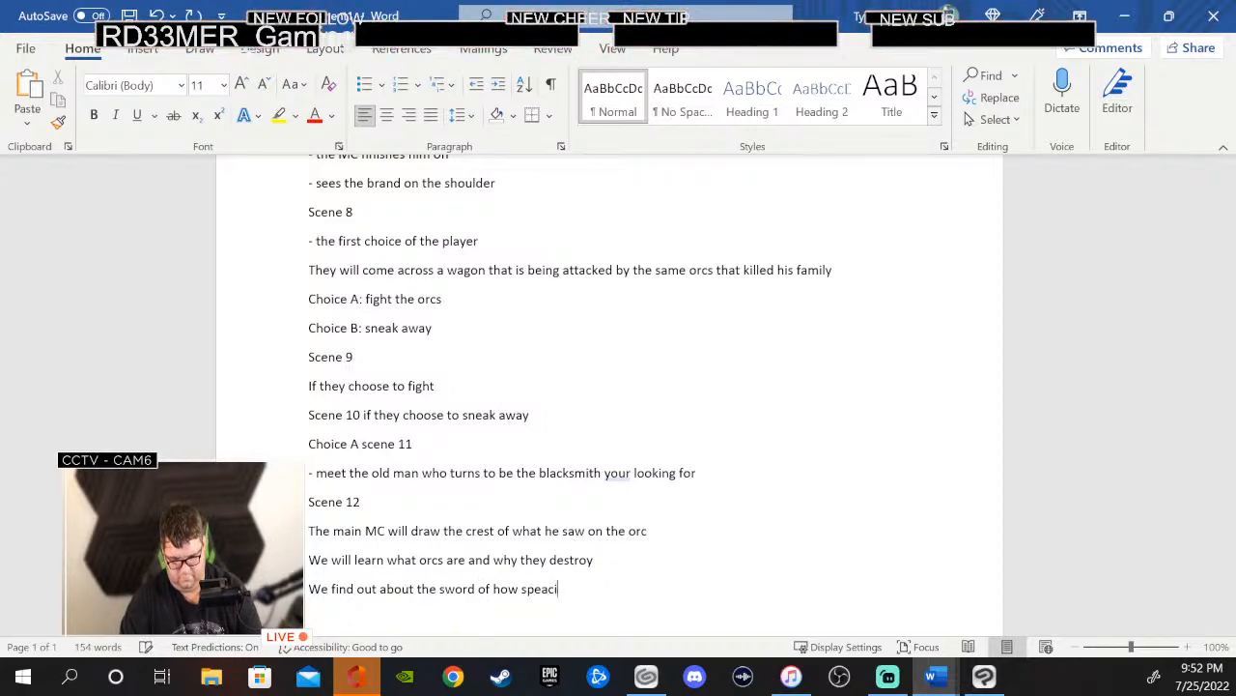
key(BackSpace)
key(BackSpace)
key(BackSpace)
text(cial it i)
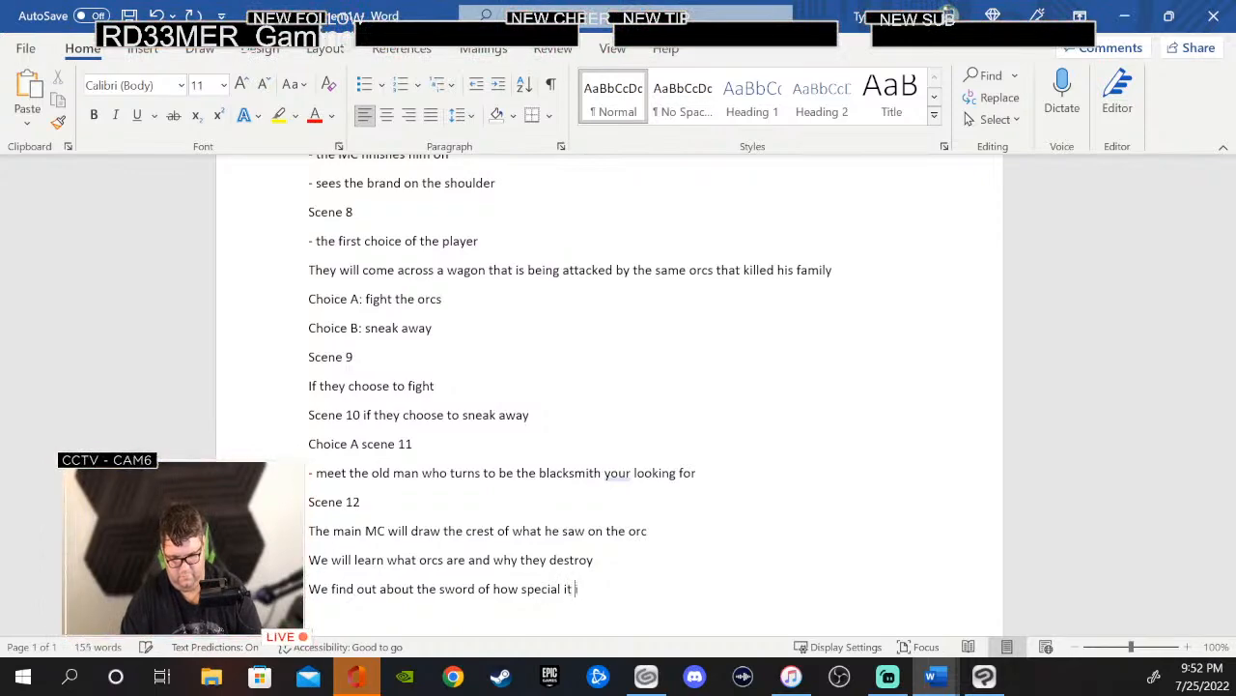
text(s and)
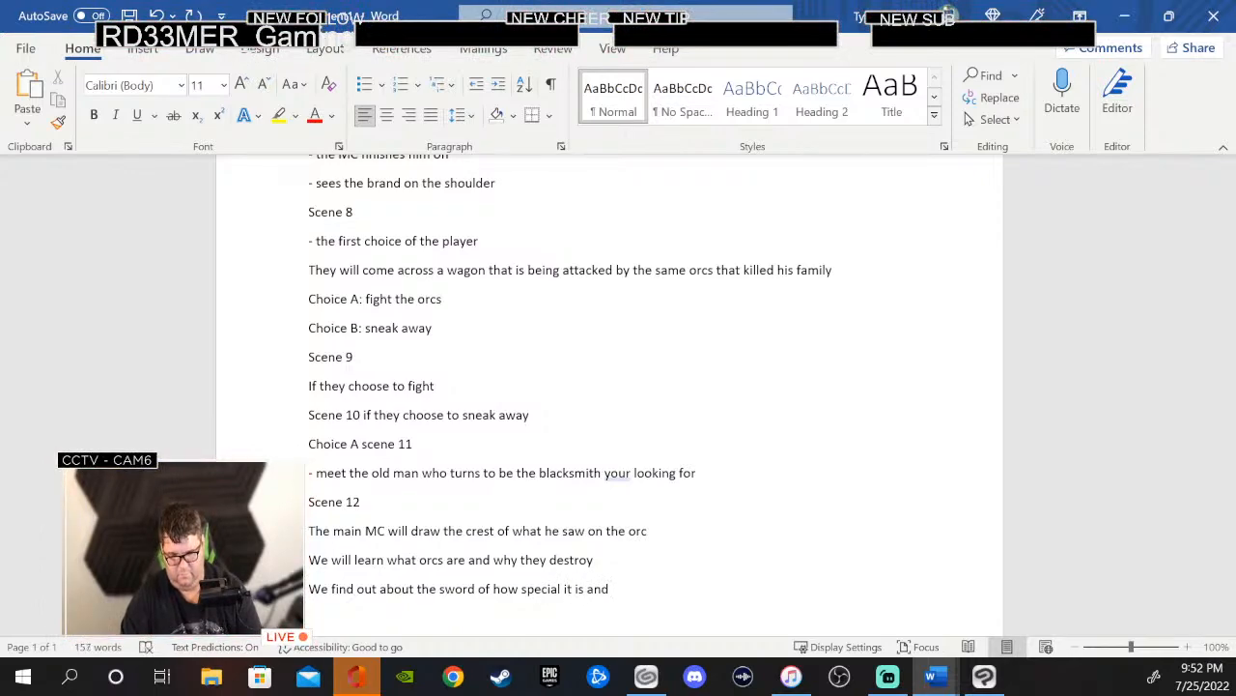
- Complete the sword sentence in Scene 12 with "is not at the same time"
text( is not t)
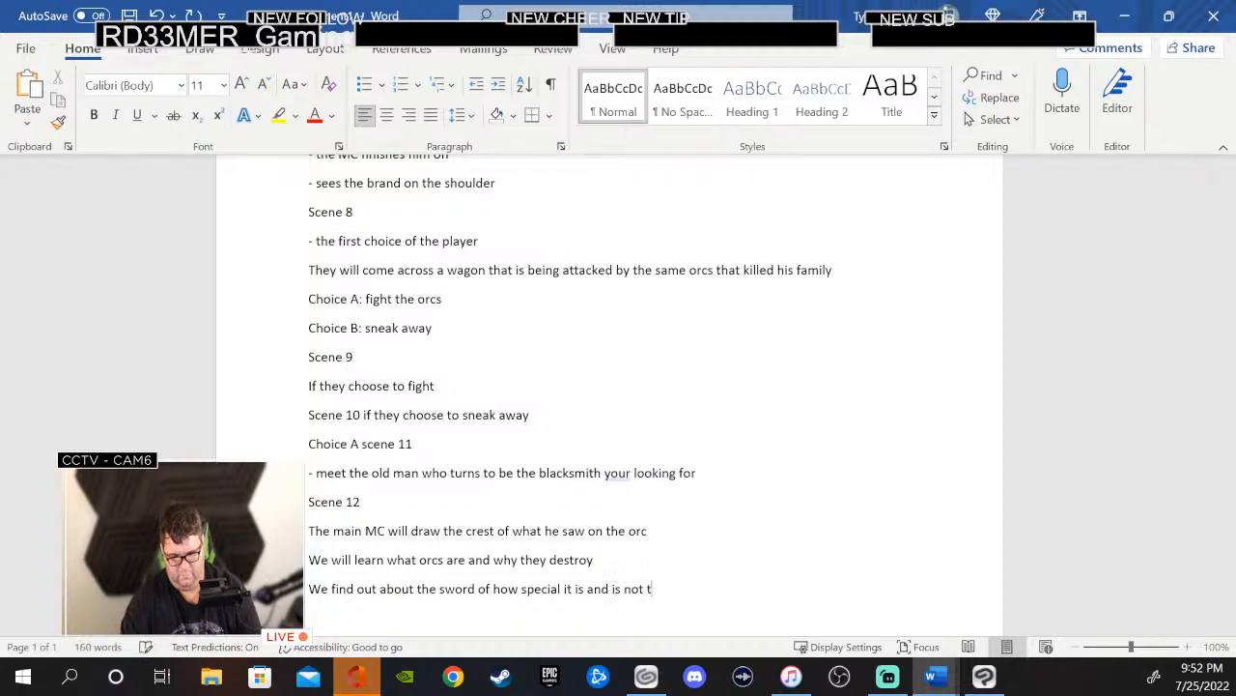
key(BackSpace)
text(ath)
key(BackSpace)
key(BackSpace)
text(a)
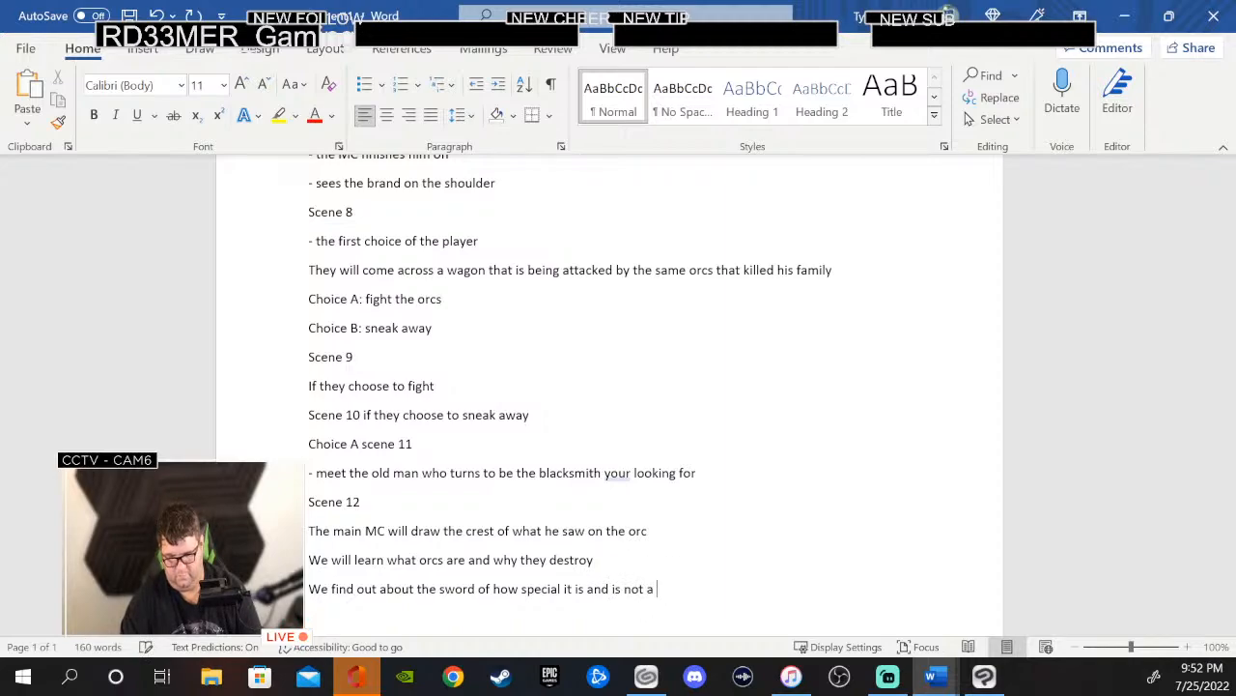
text(t the sawm)
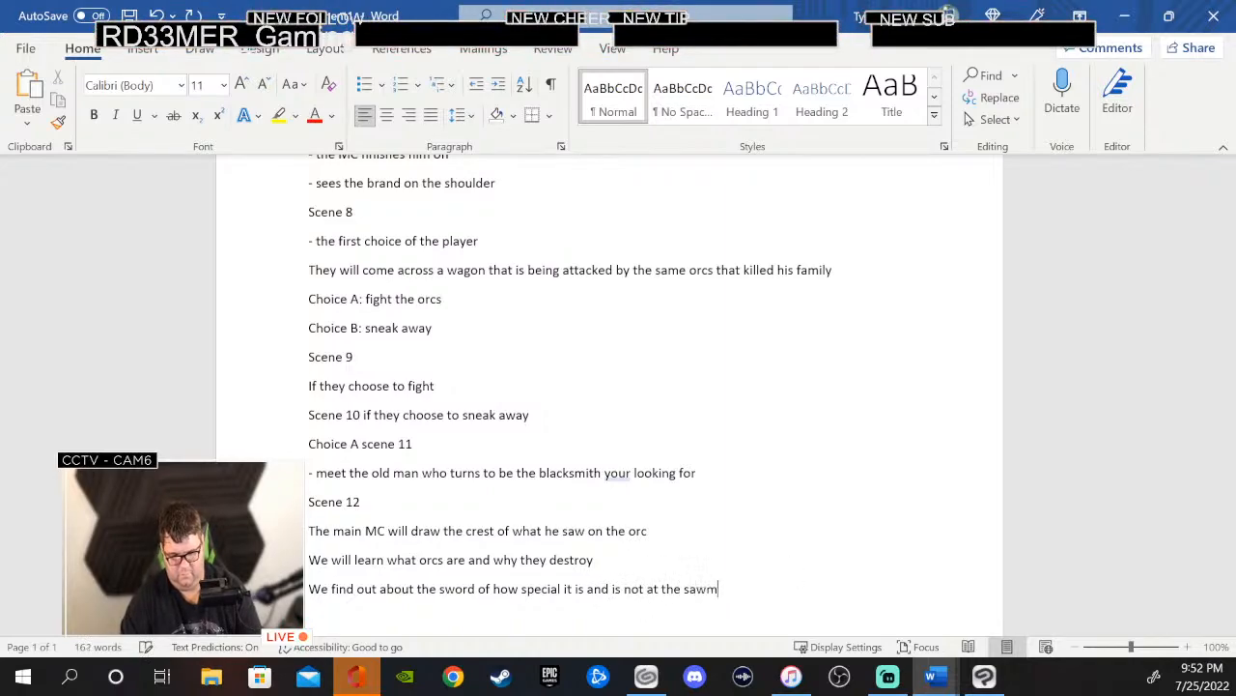
key(BackSpace)
key(BackSpace)
text(ve)
key(BackSpace)
key(BackSpace)
text(me )
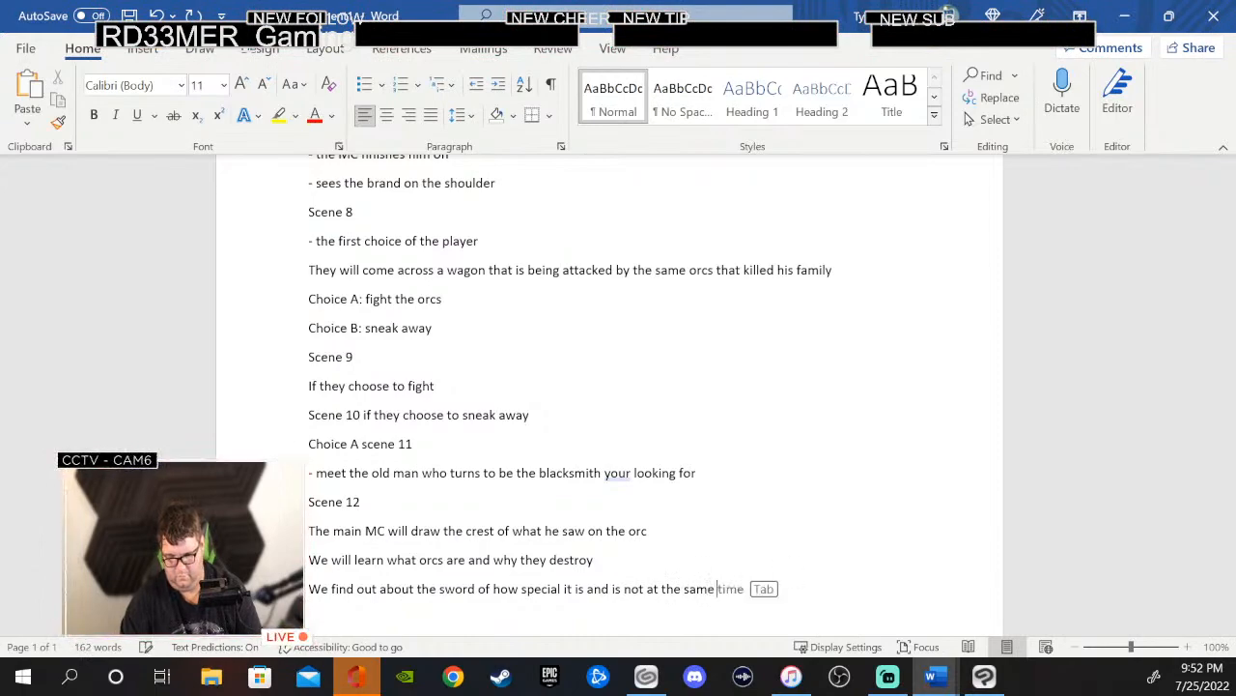
text(time)
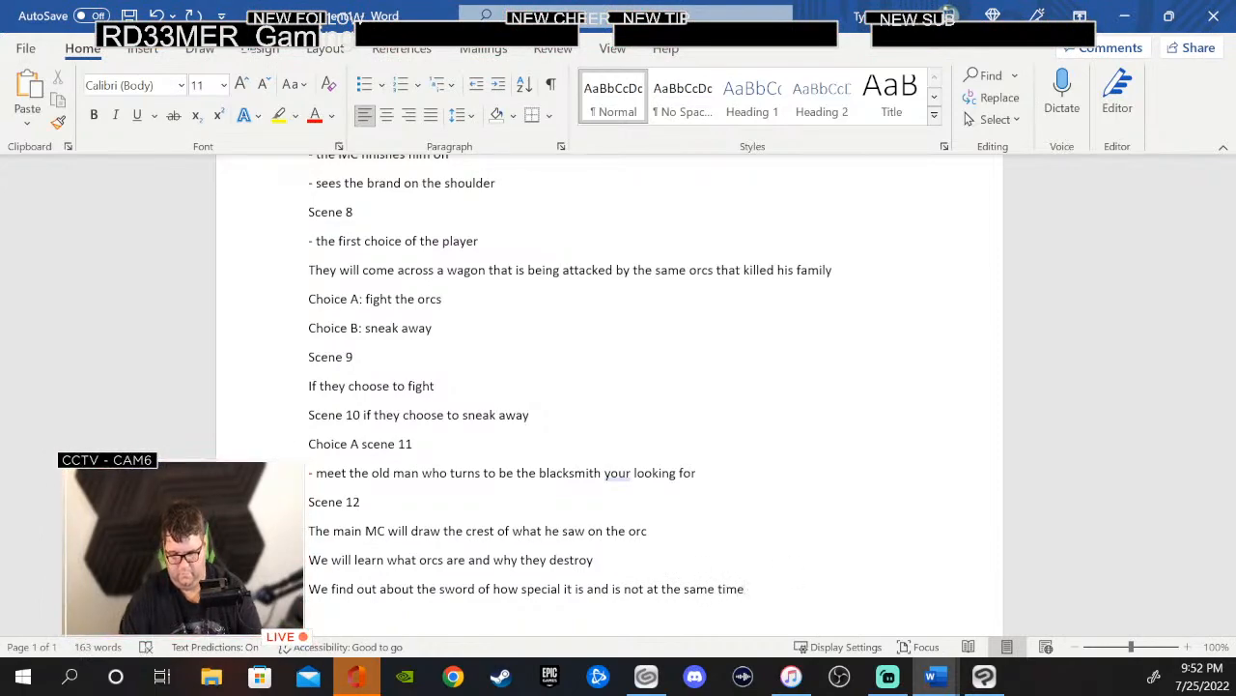
key(Return)
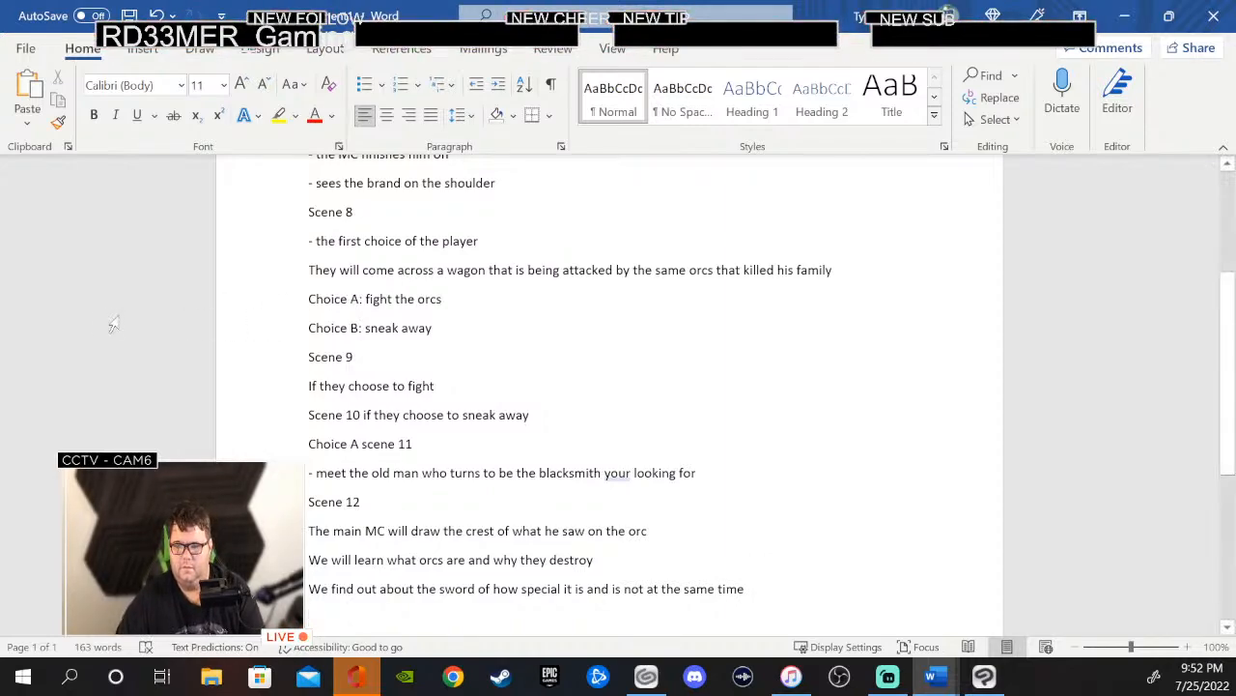
- Insert the line "Old man puzzled faces, sad faces and normal face" directly below the "Choice A scene 11" heading
click(422, 445)
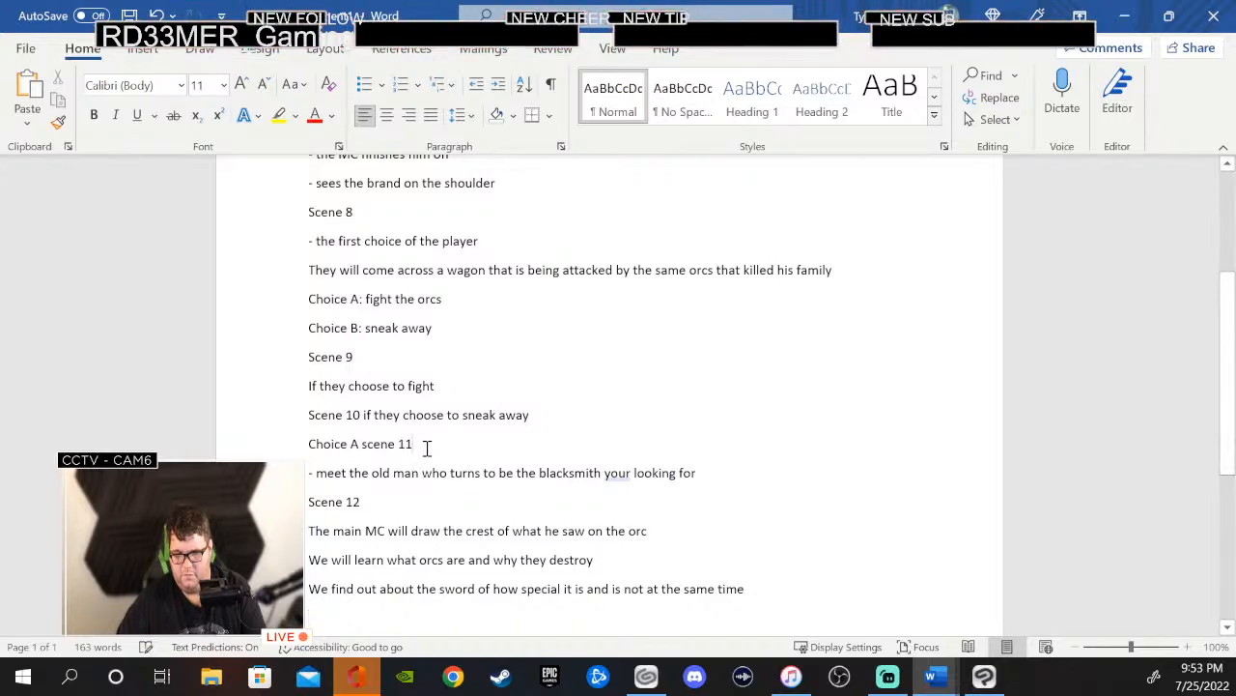
key(Return)
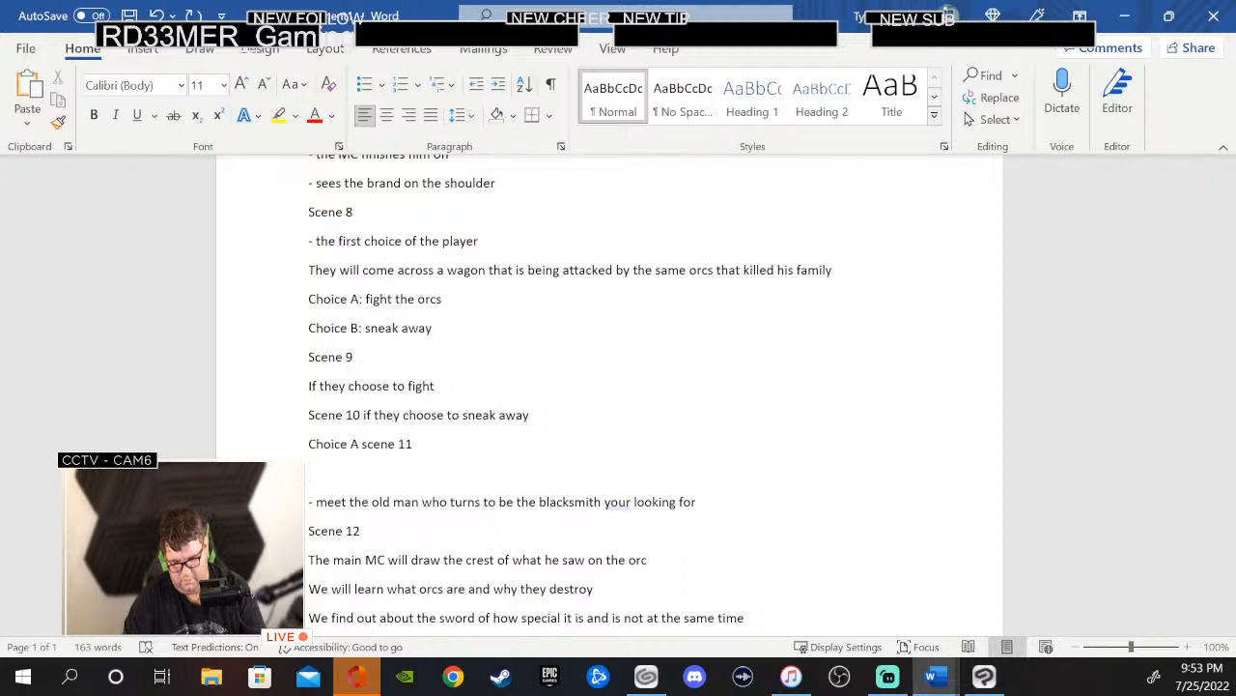
text(Old man )
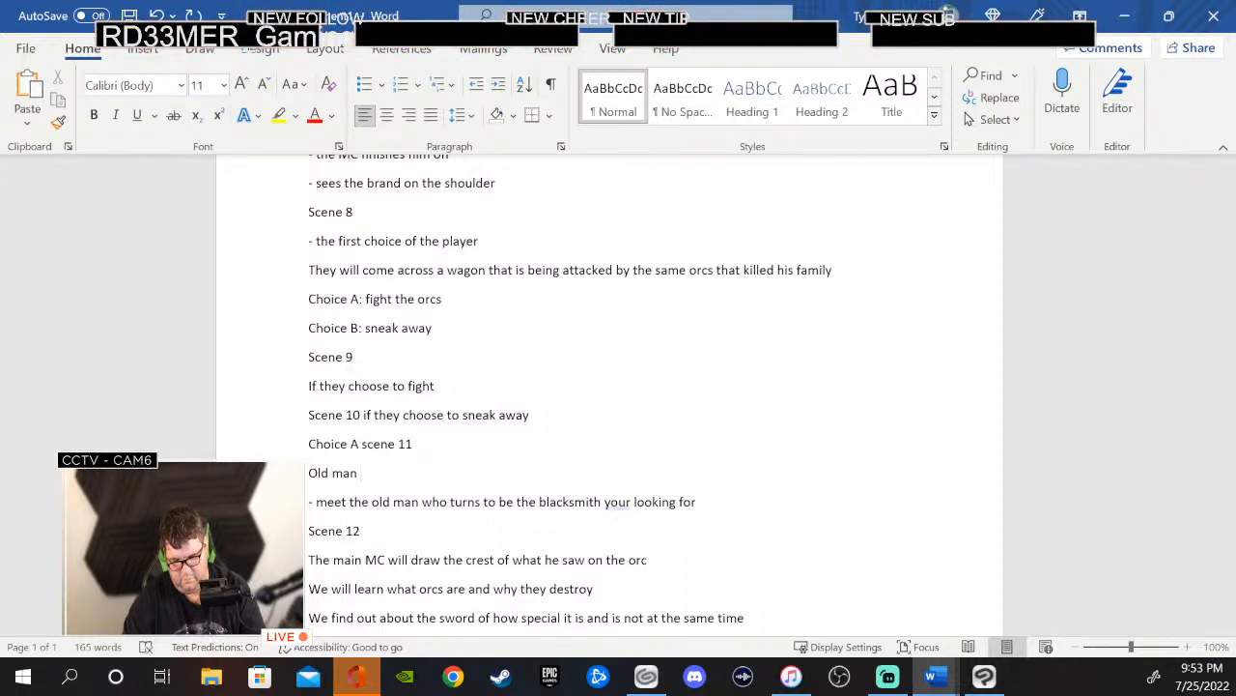
text(pu)
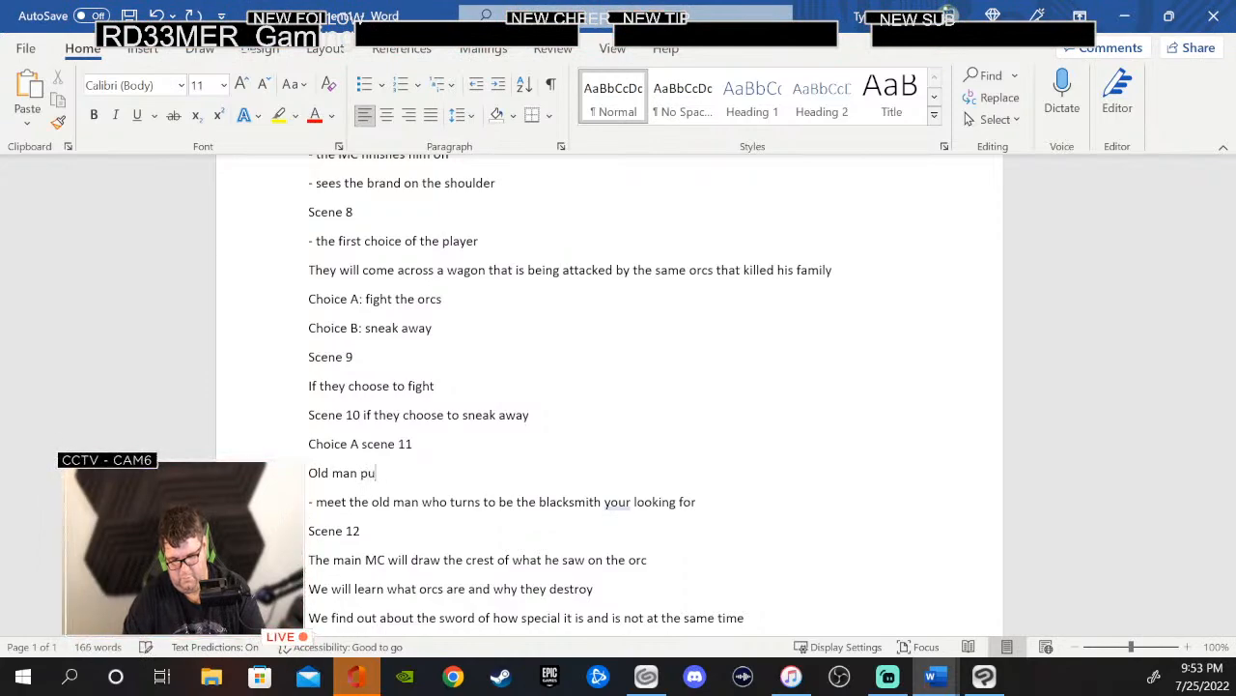
text(zzled )
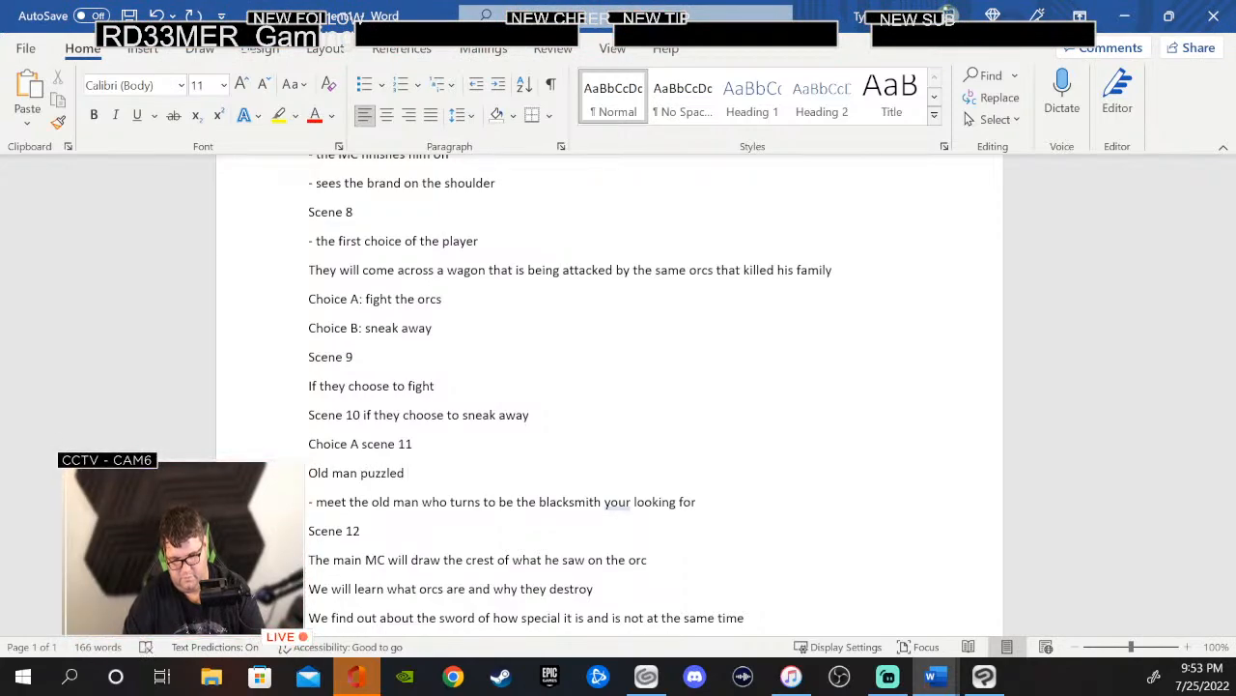
text(faces)
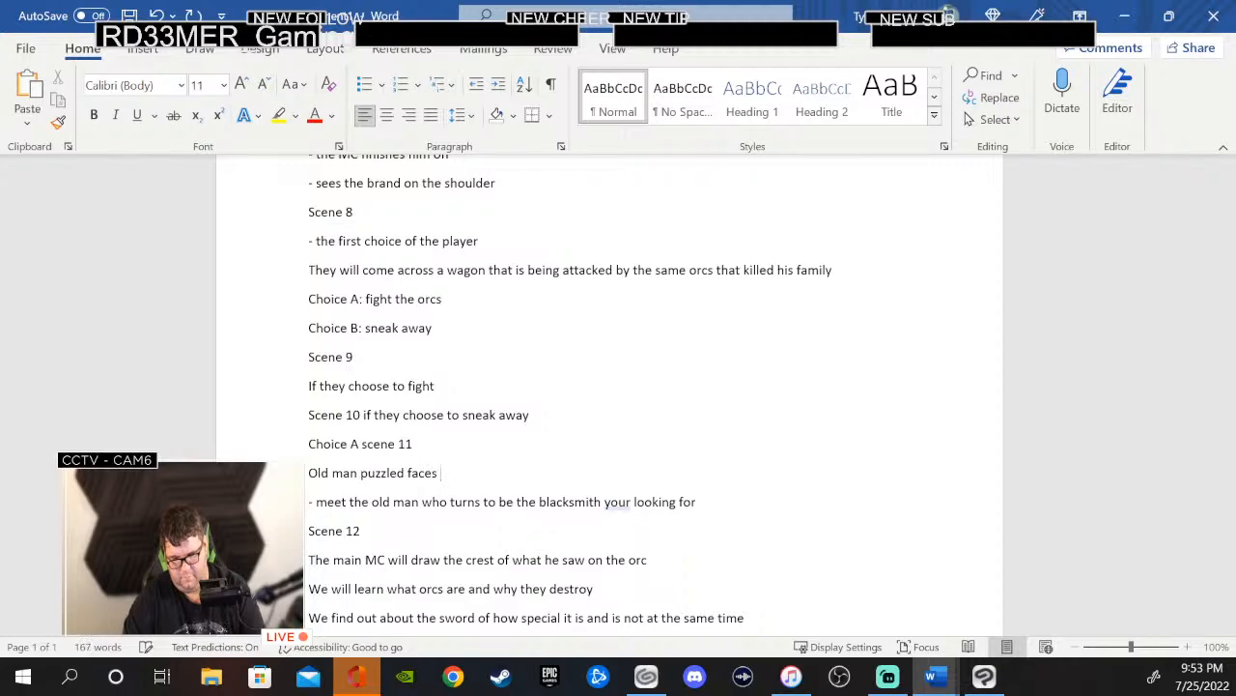
key(BackSpace)
text(, sad faces)
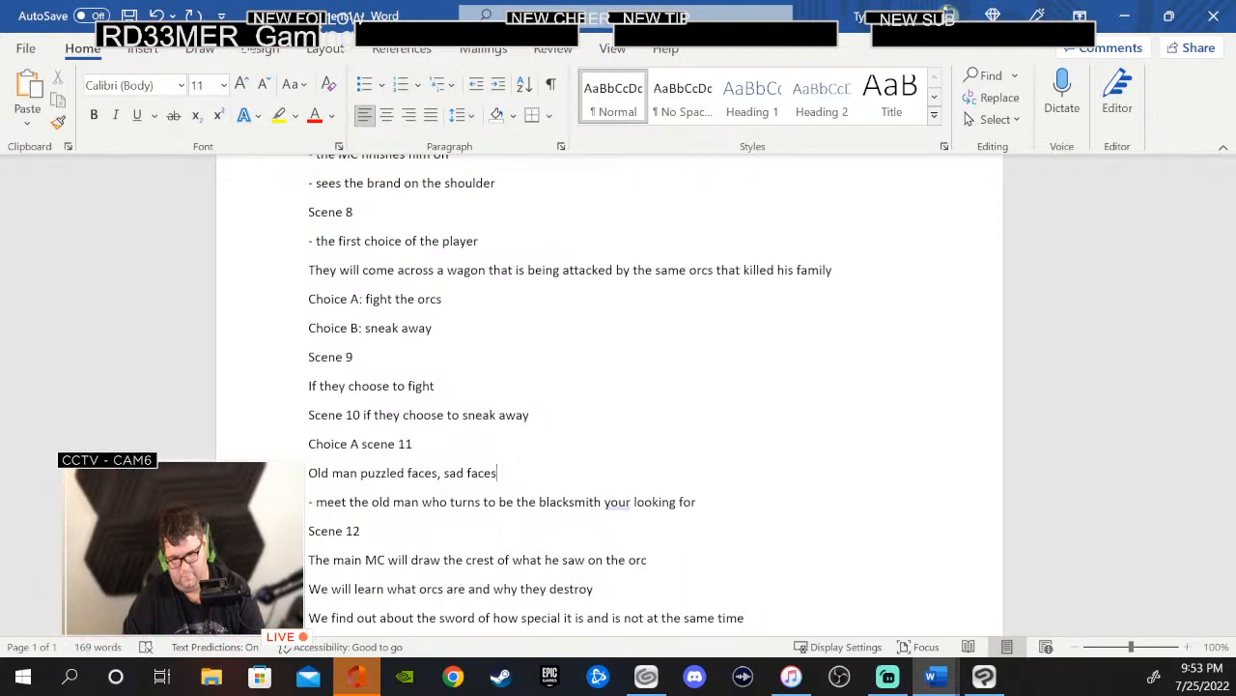
text(and )
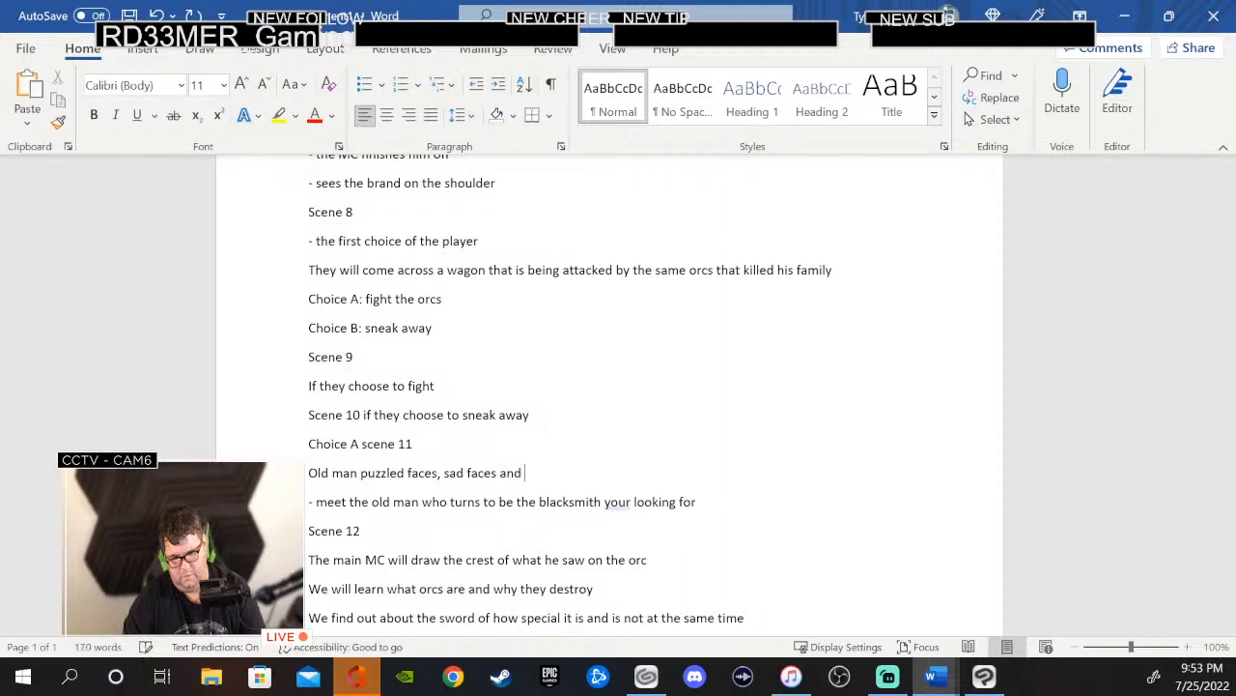
text(normal)
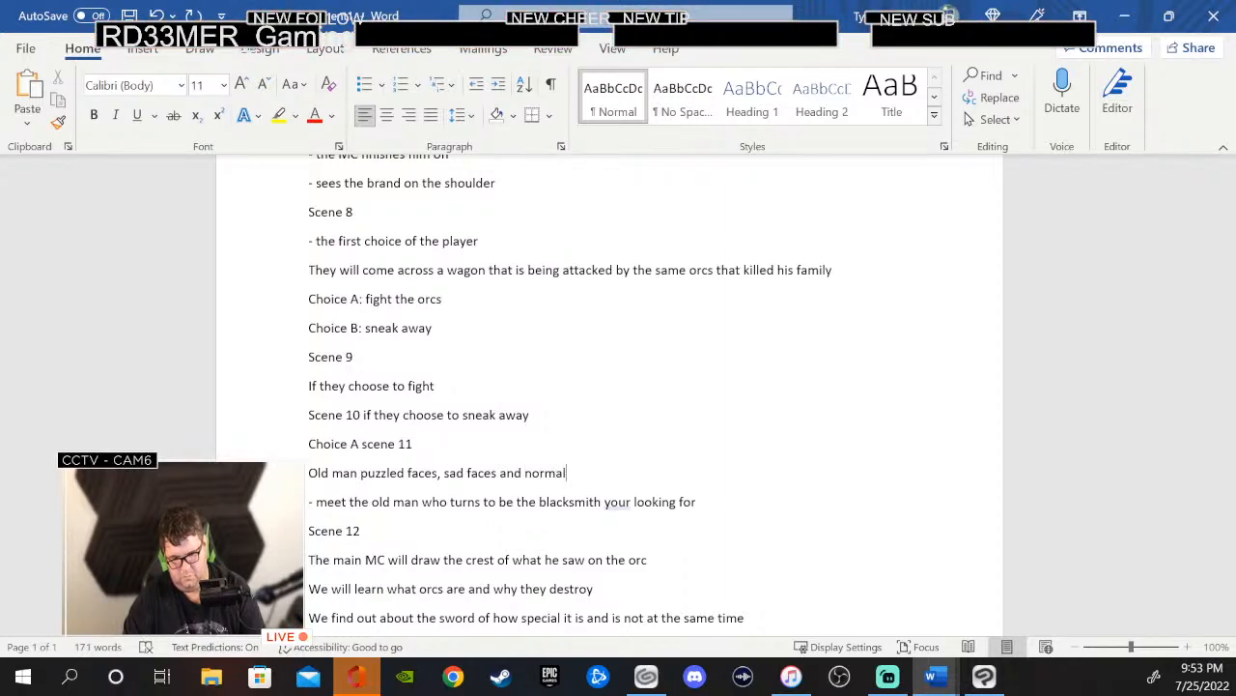
text( face)
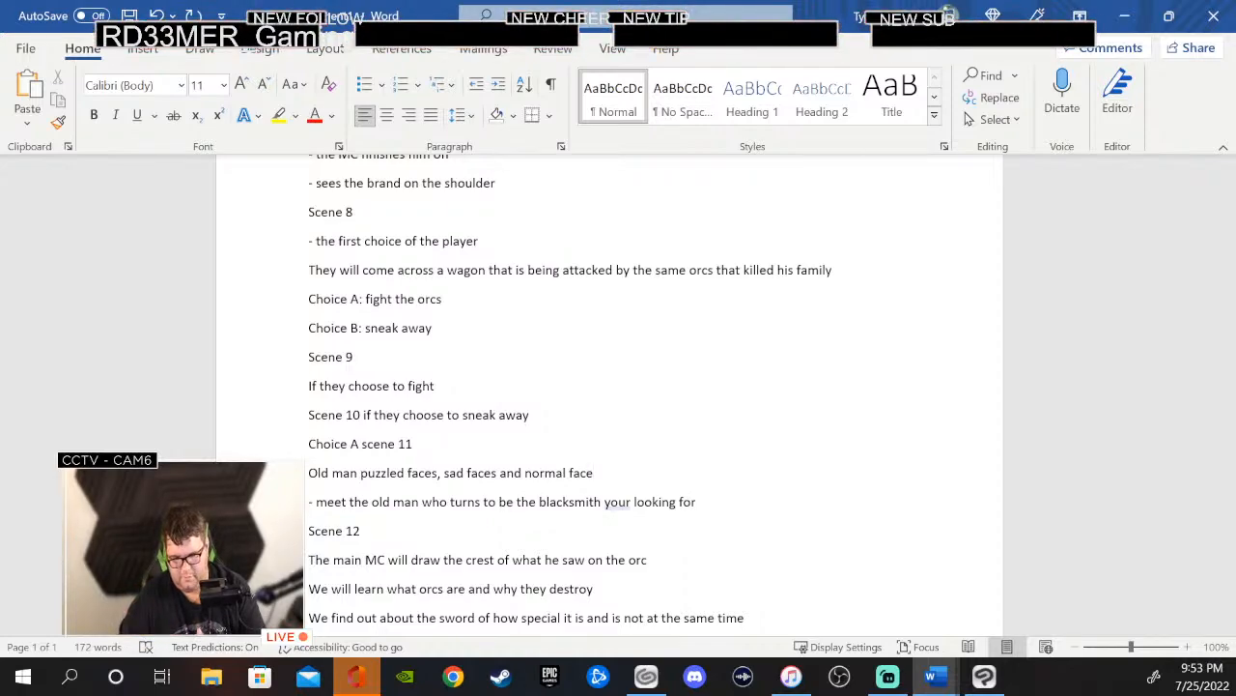
- Insert the line "Alex sad faces and angry face" below the old man's expressions note in Scene 11
key(Return)
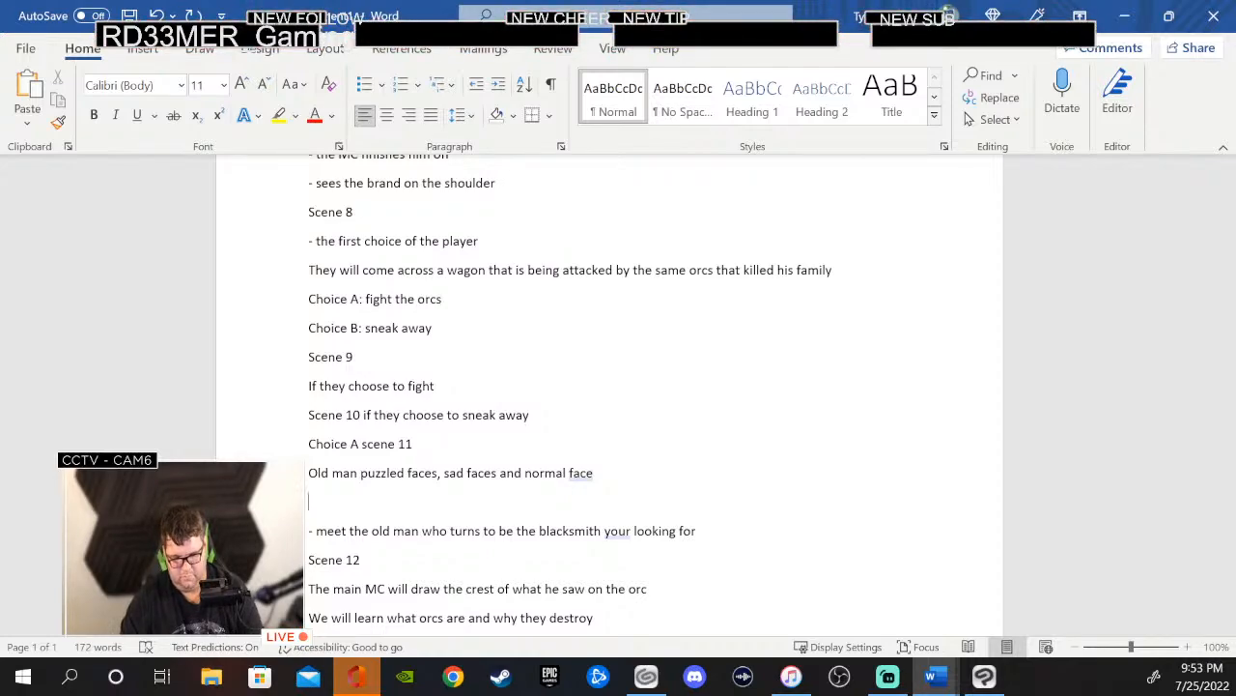
text(Alex)
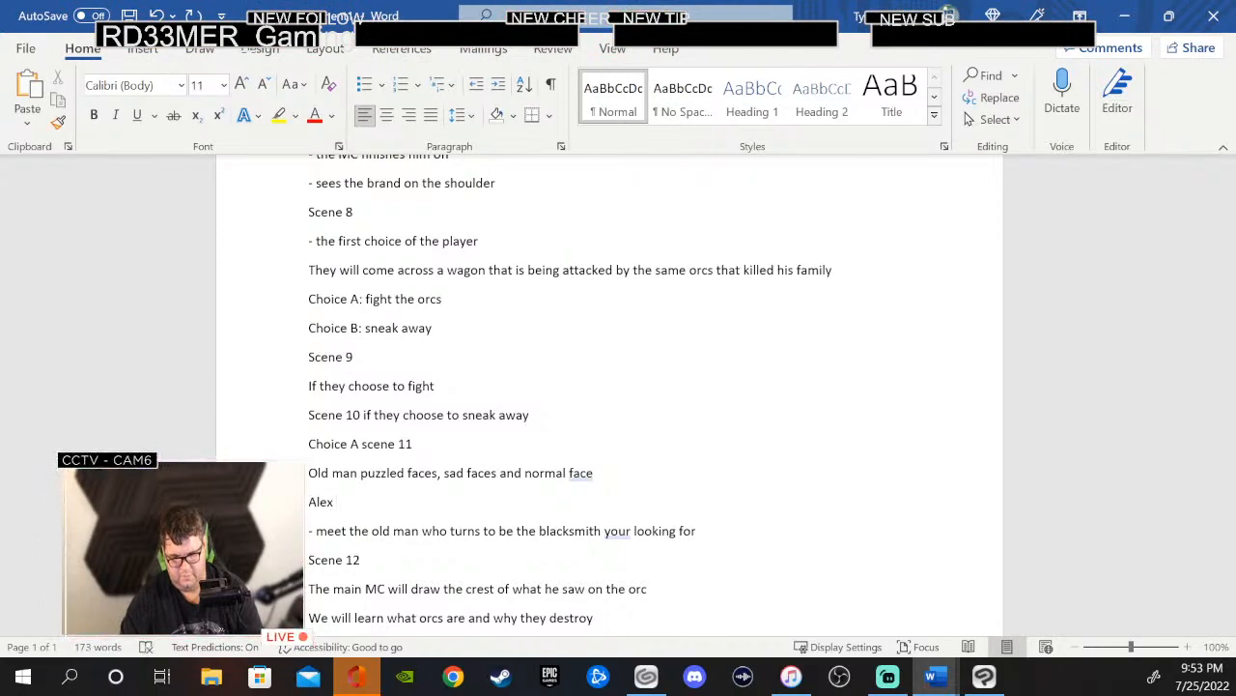
text( sad)
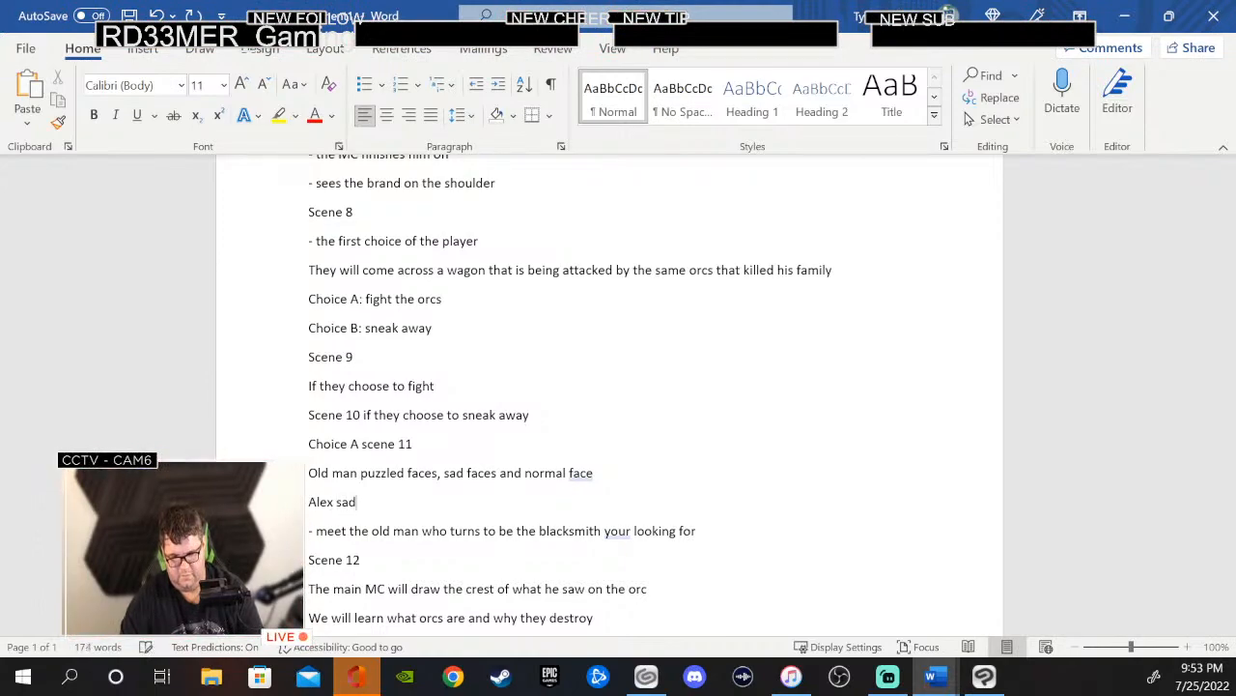
text( faces )
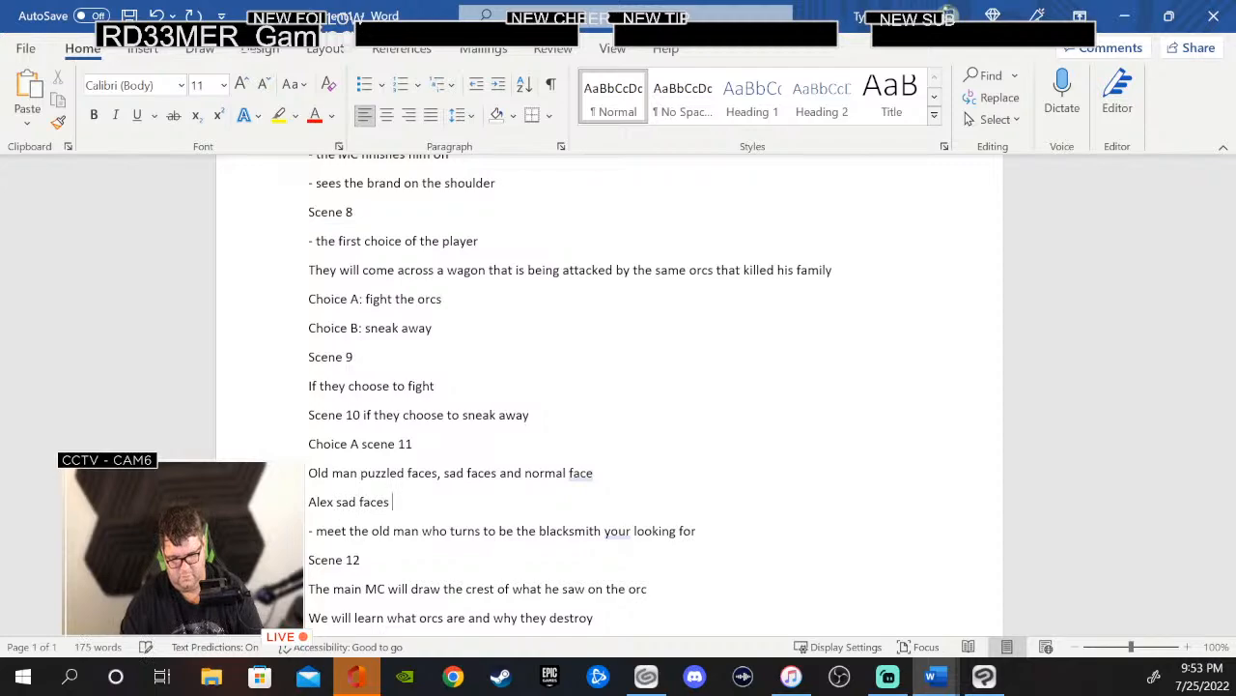
text(and agr)
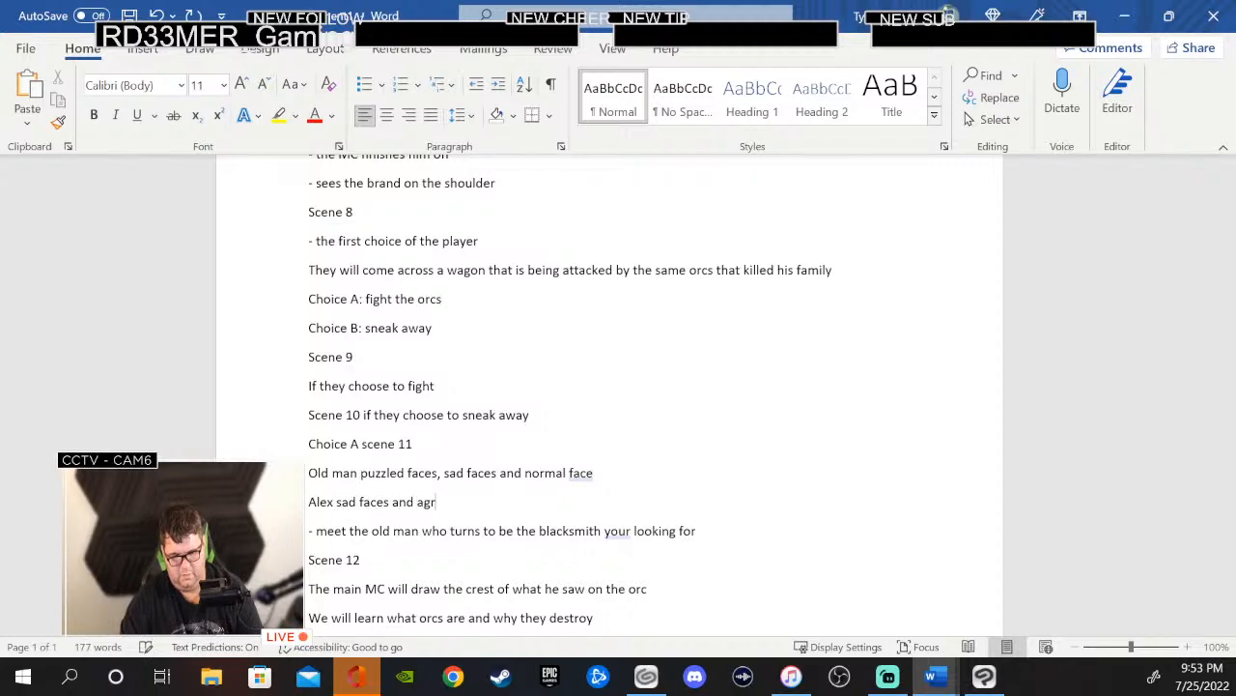
key(BackSpace)
key(BackSpace)
text(n)
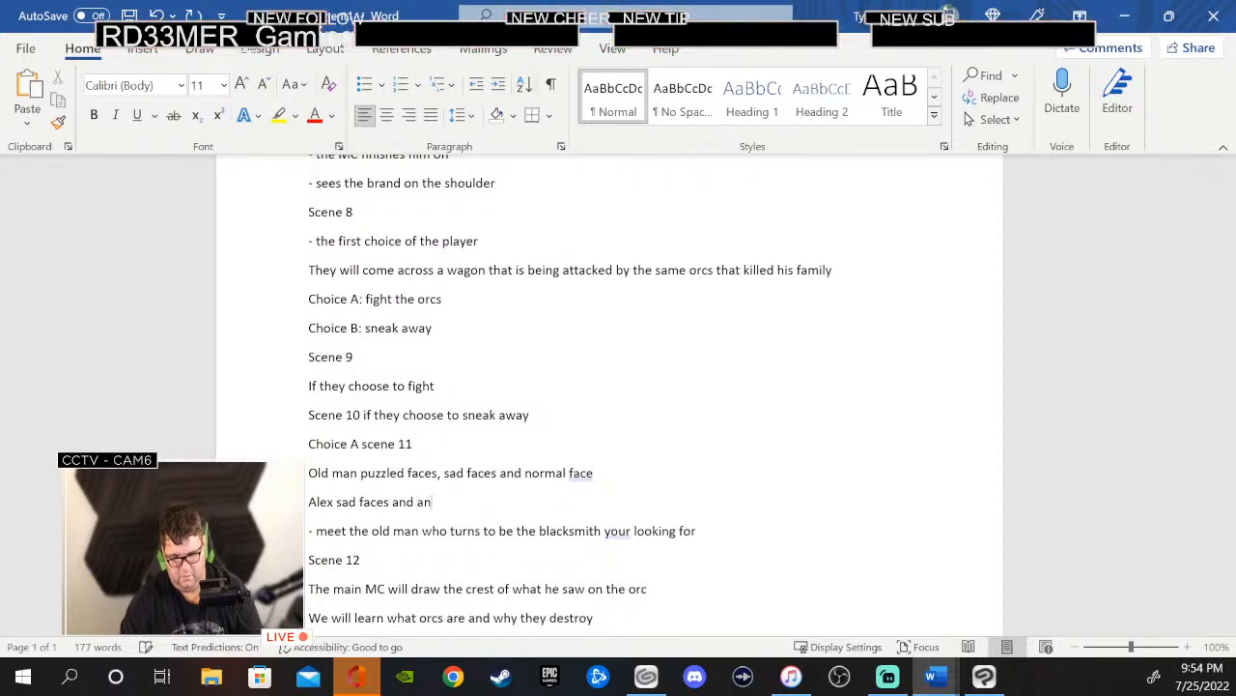
text(gry face)
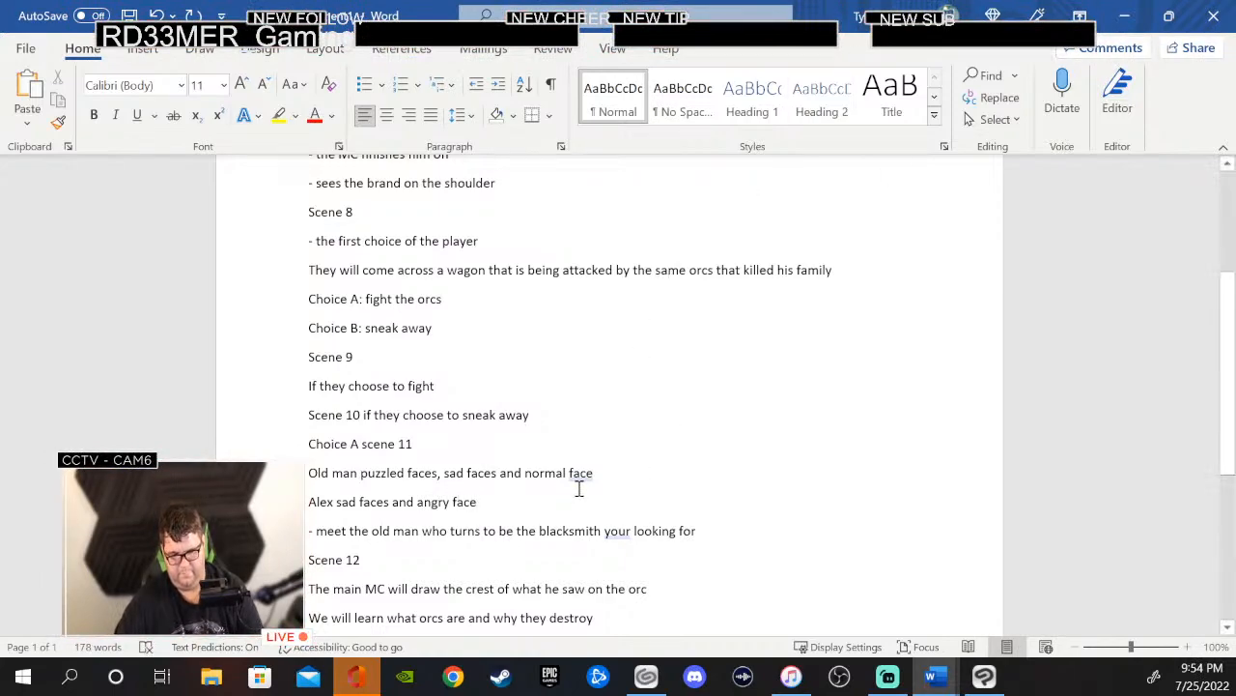
- Add the heading "Scene 13" on a new line below the sword sentence at the end of the outline
scroll(481, 494, down, 1)
scroll(480, 495, down, 1)
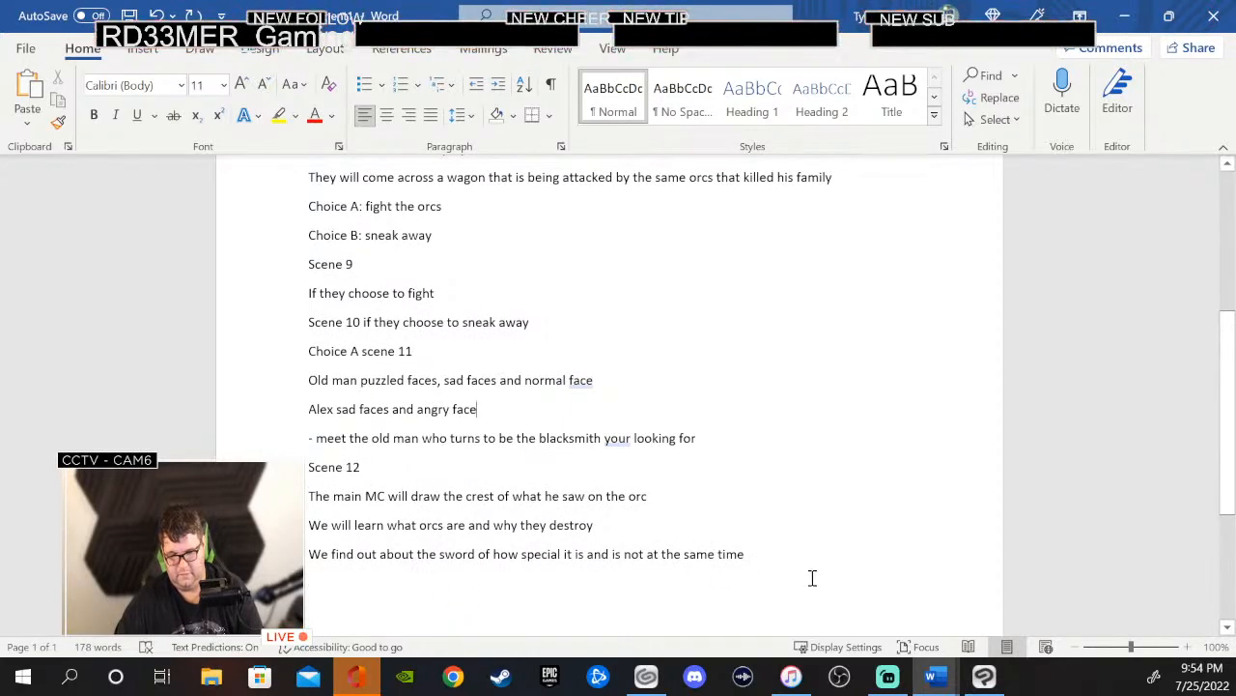
click(748, 559)
key(Return)
key(Return)
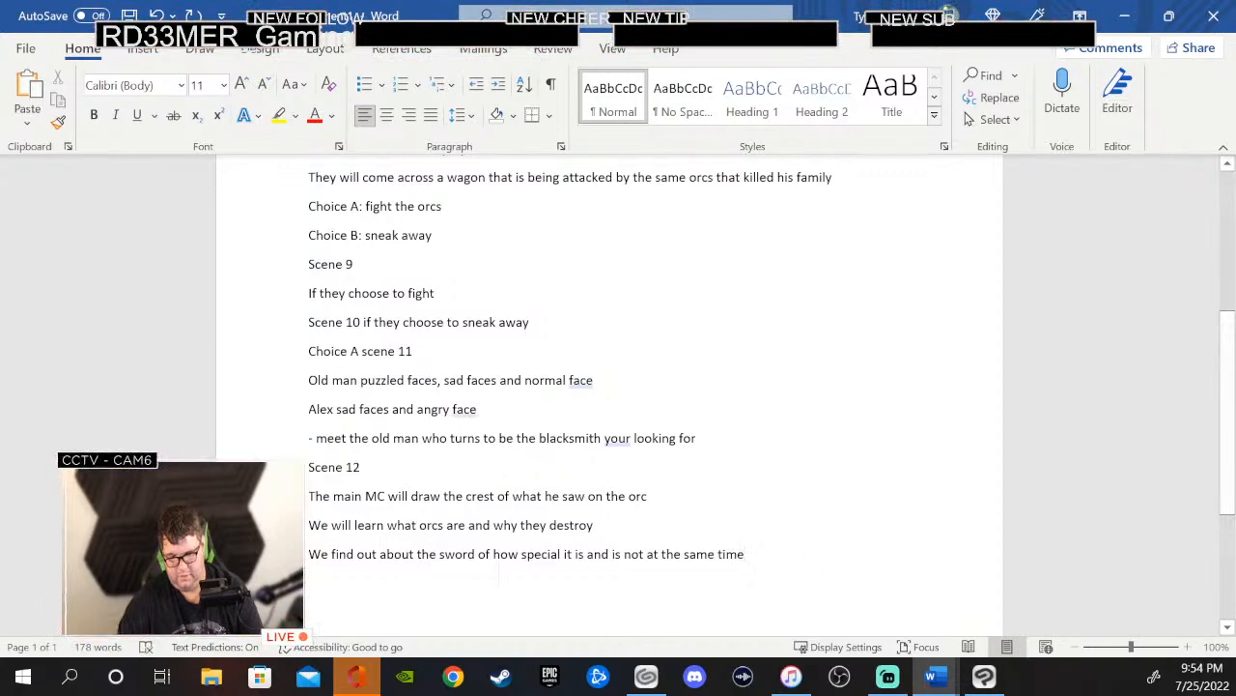
key(BackSpace)
text(sce)
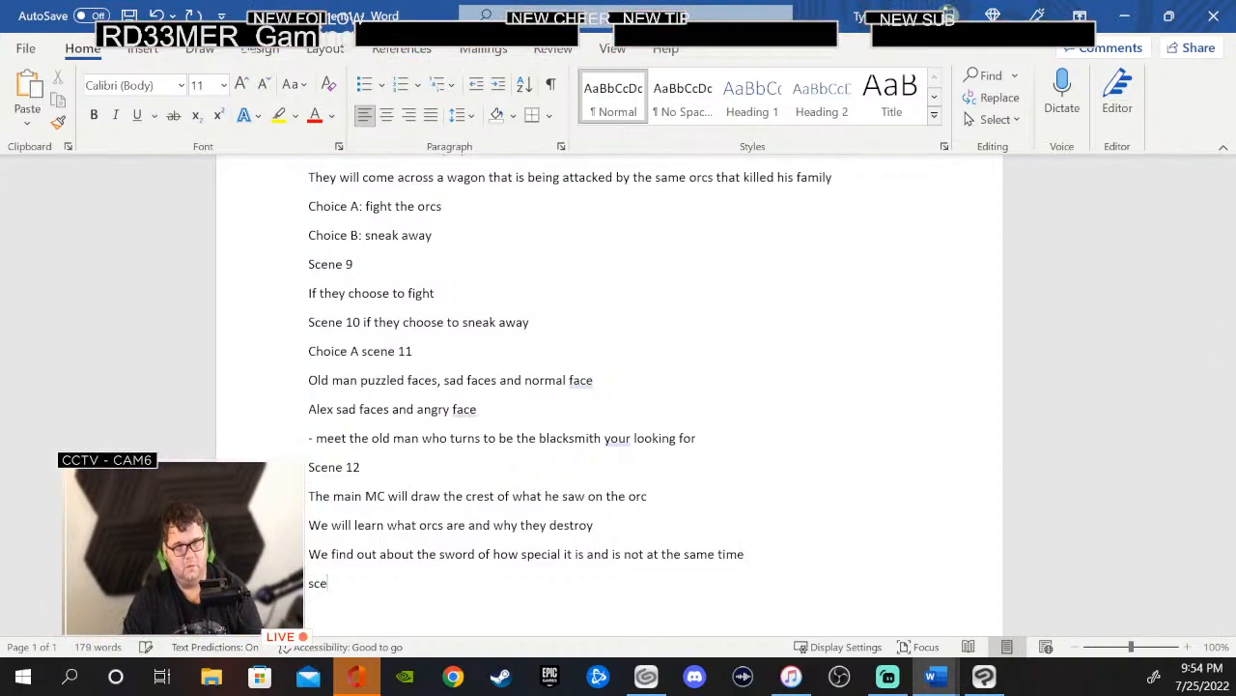
text(ne )
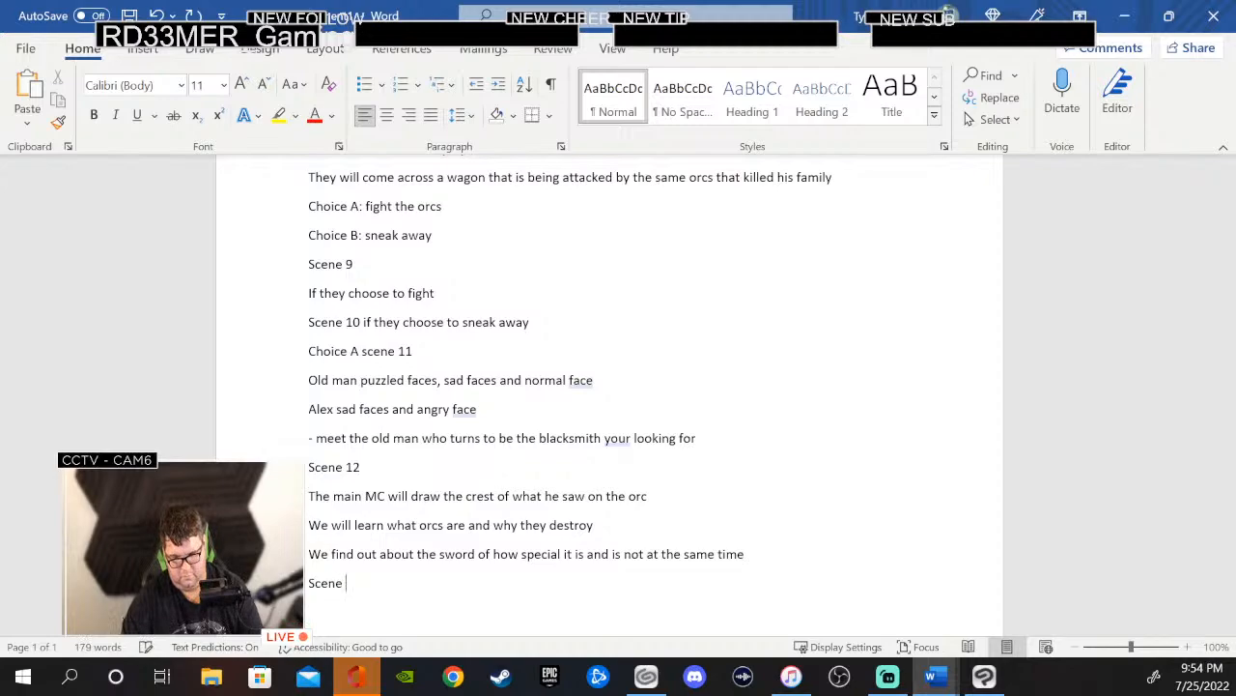
text(13)
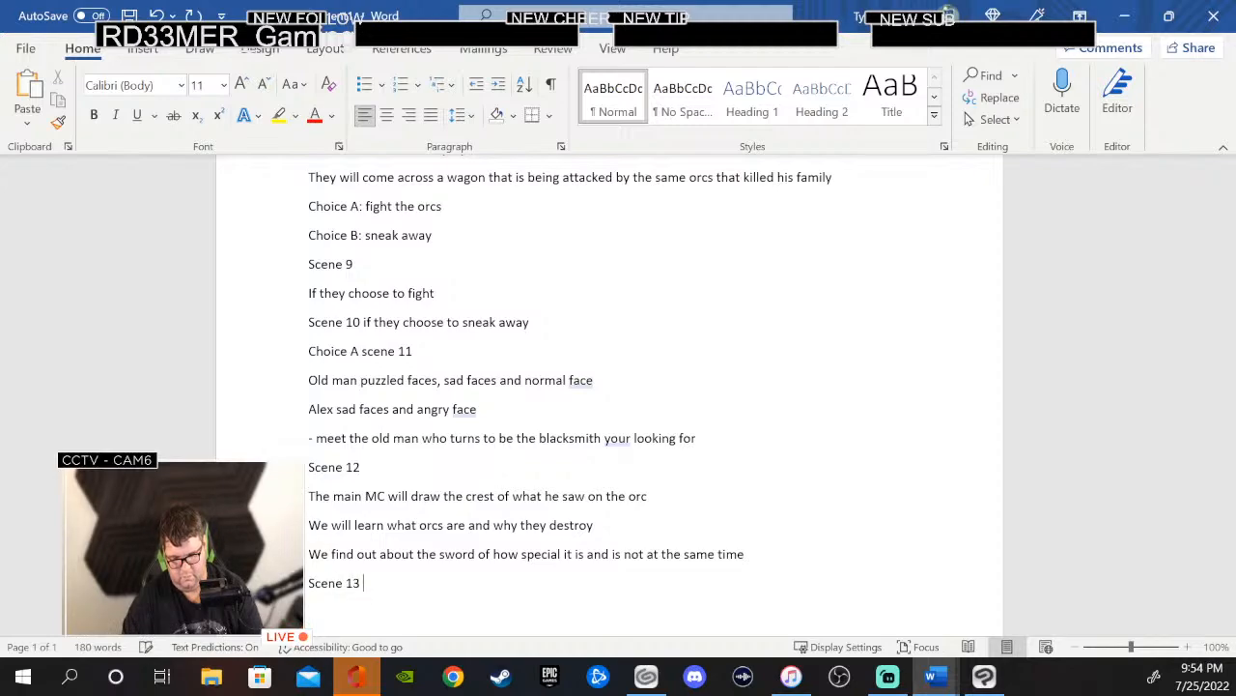
- Start the first Scene 13 line with "Where we find out that the apprentice", correcting the last word with the spelling suggestion
key(Return)
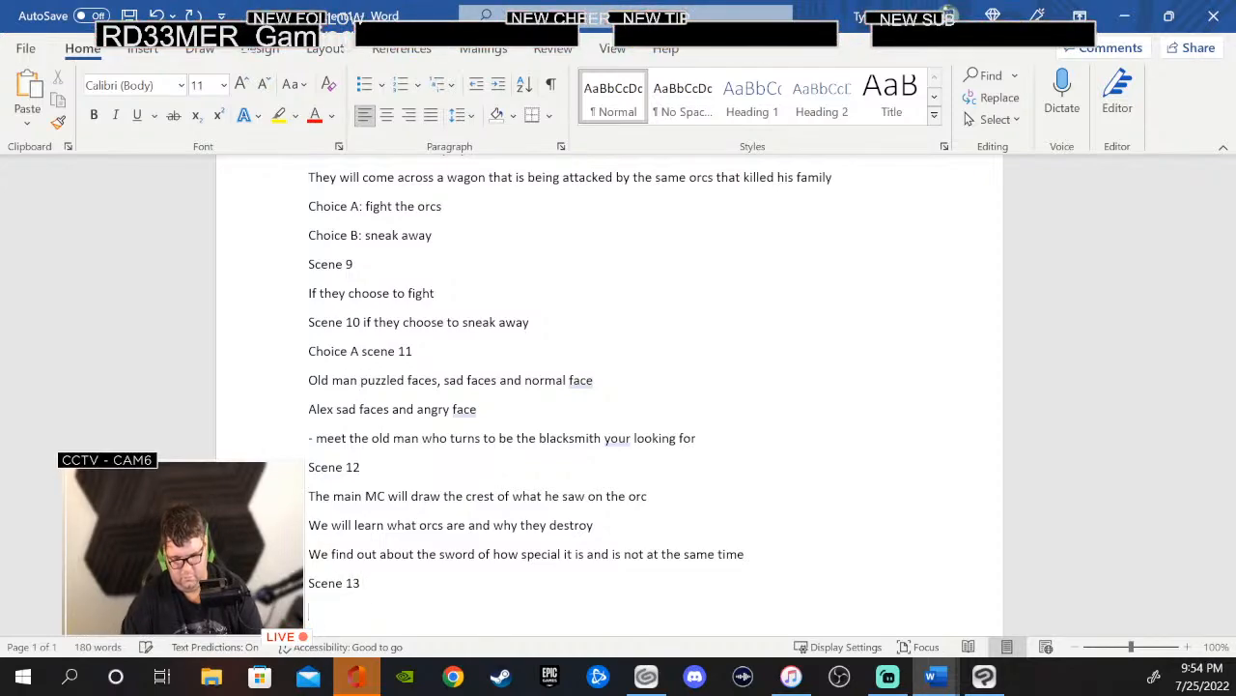
text(Where we fi)
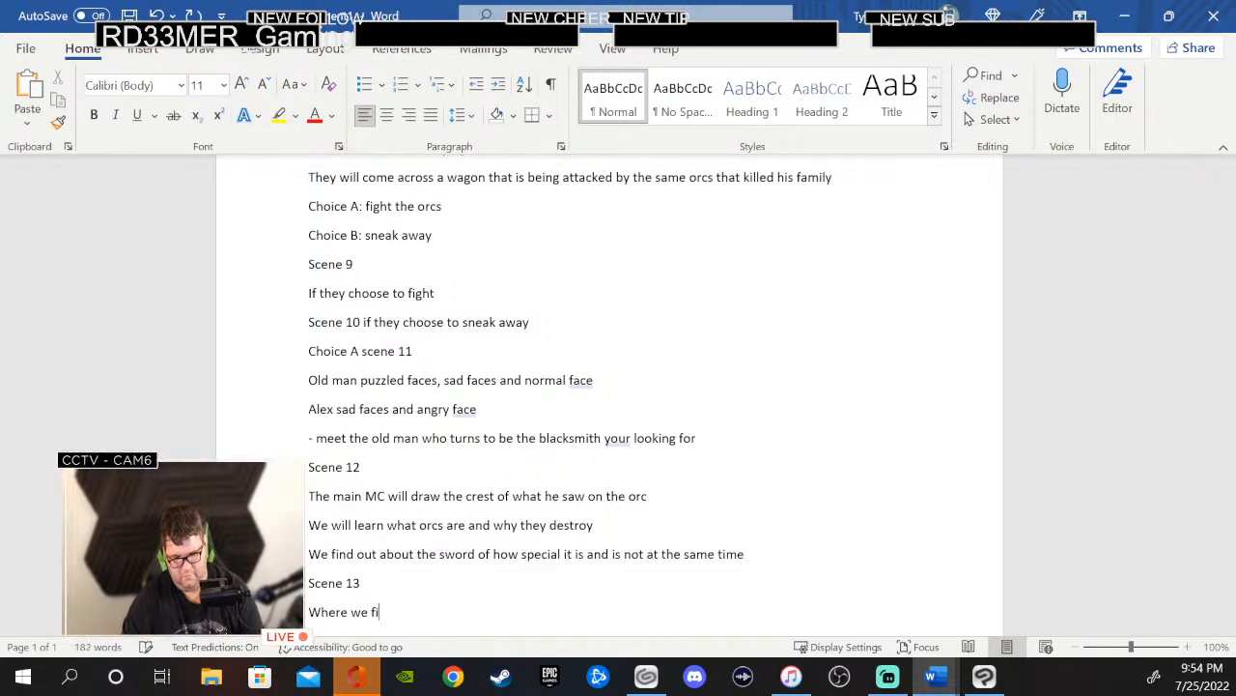
text(nd out that )
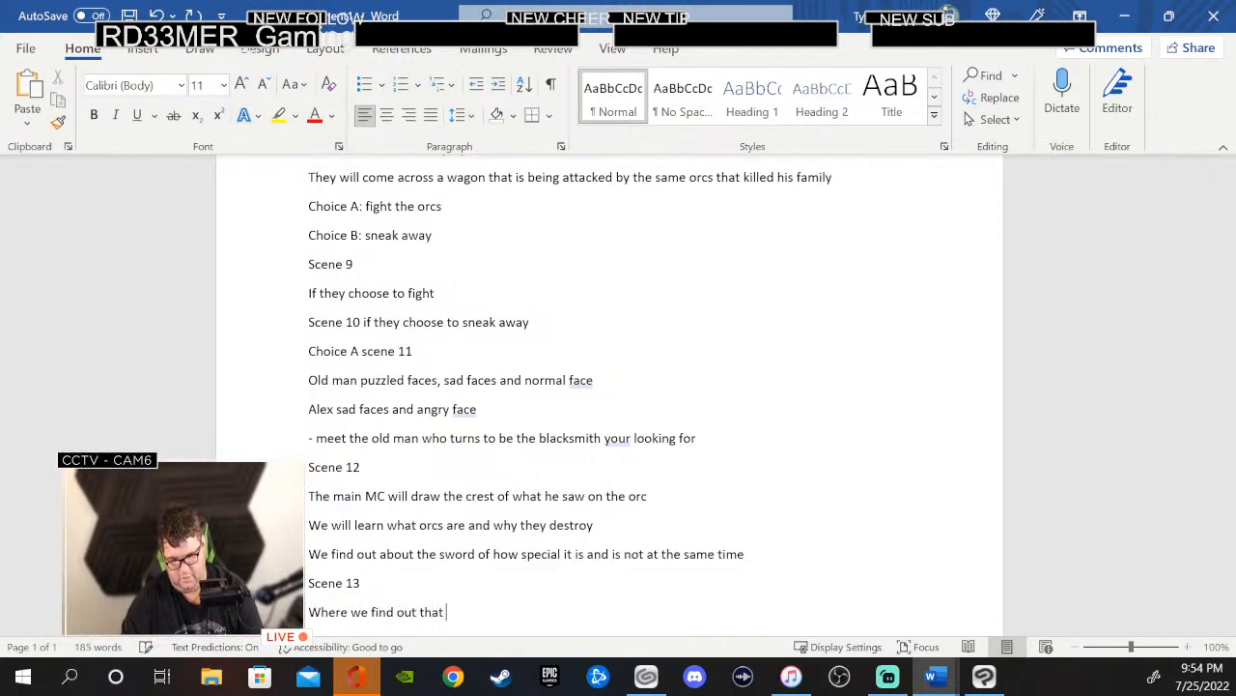
text(the app)
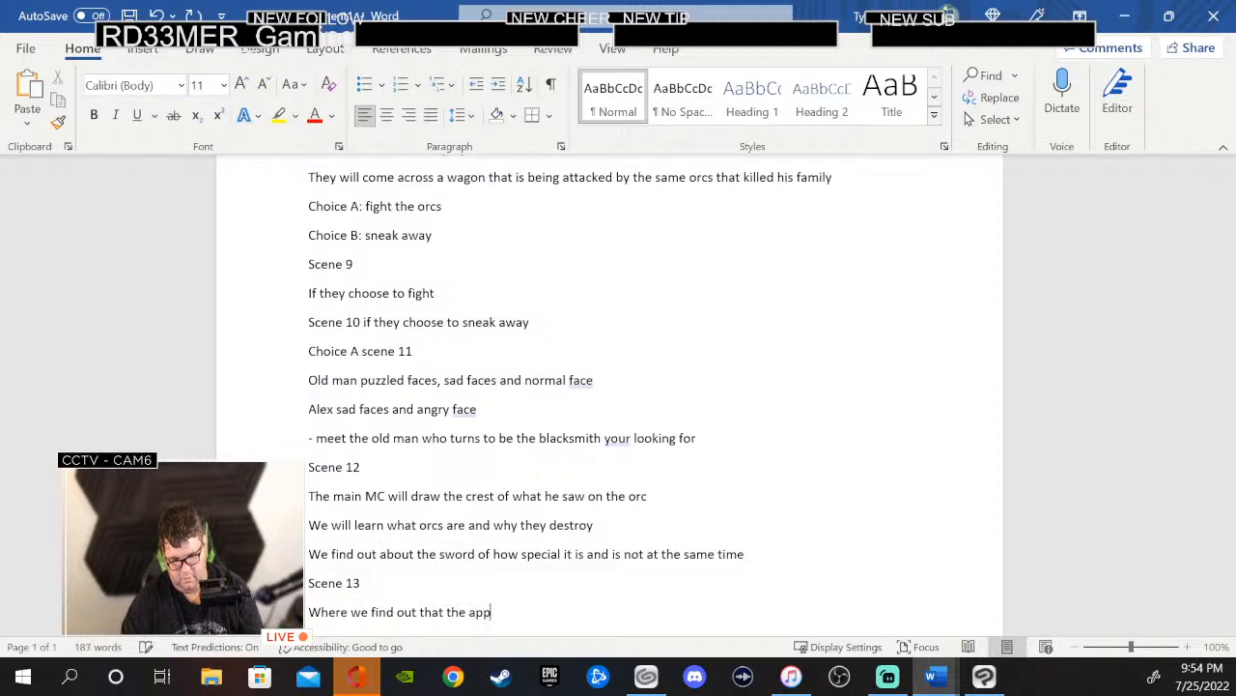
text(rince)
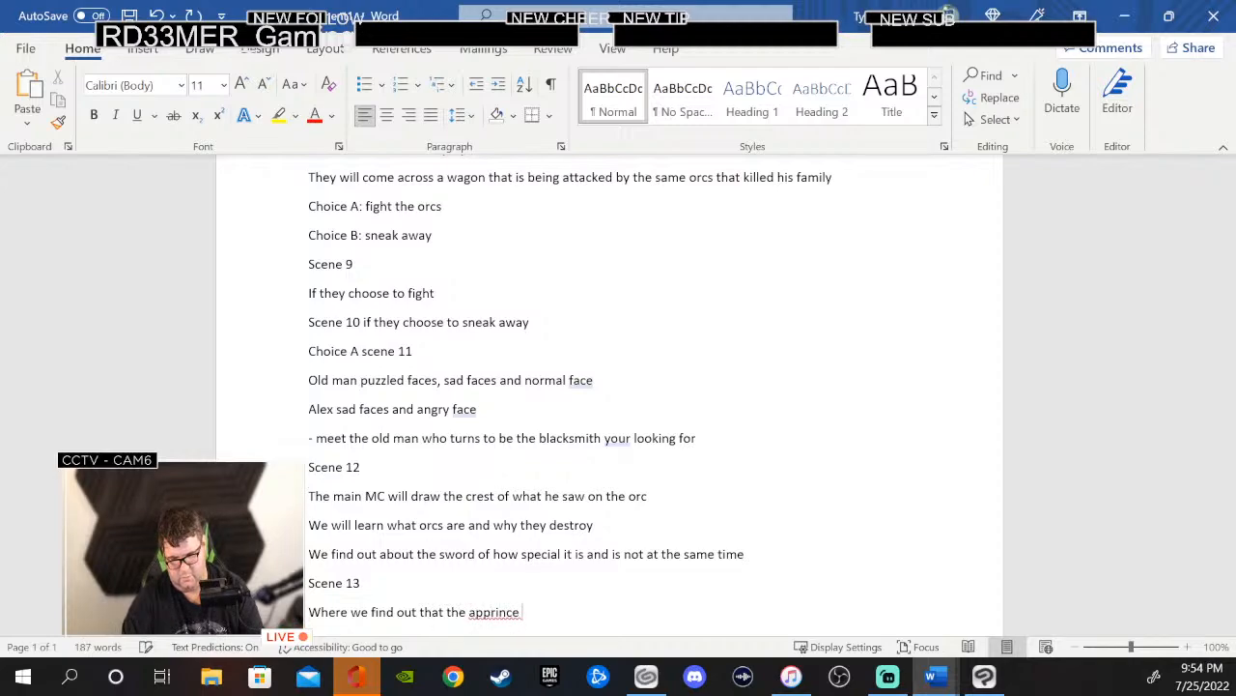
key(BackSpace)
key(BackSpace)
key(BackSpace)
key(BackSpace)
text(ntace)
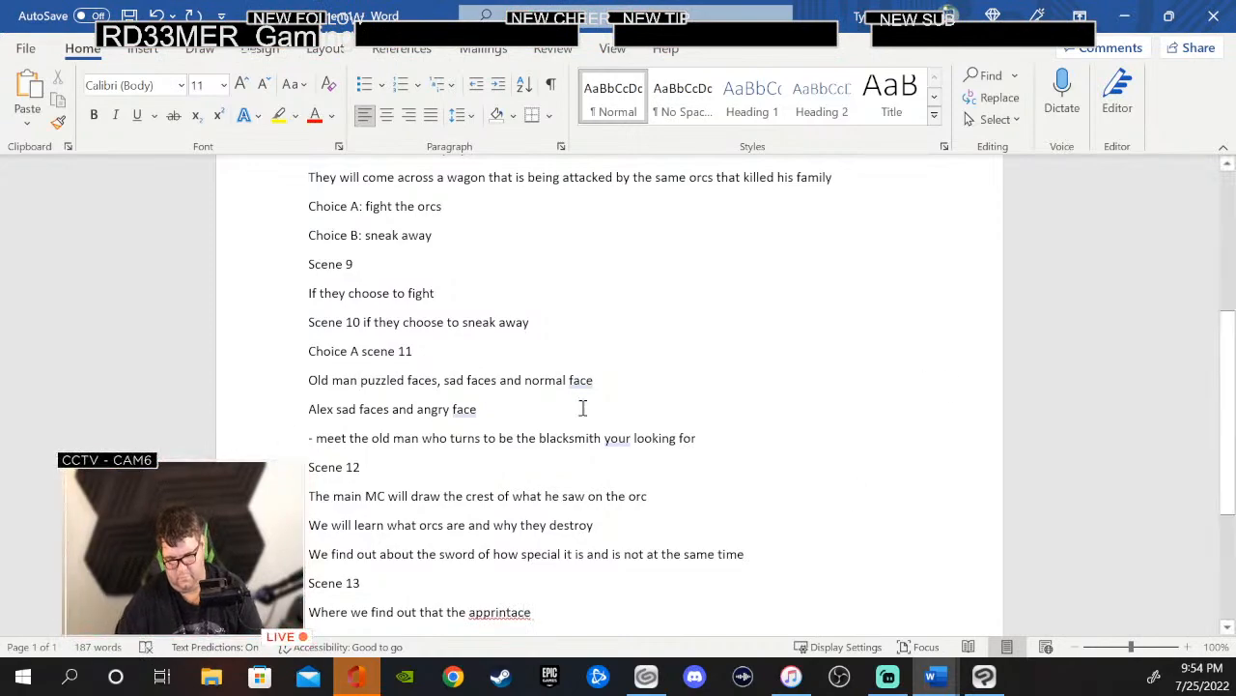
click(477, 614)
right_click(490, 621)
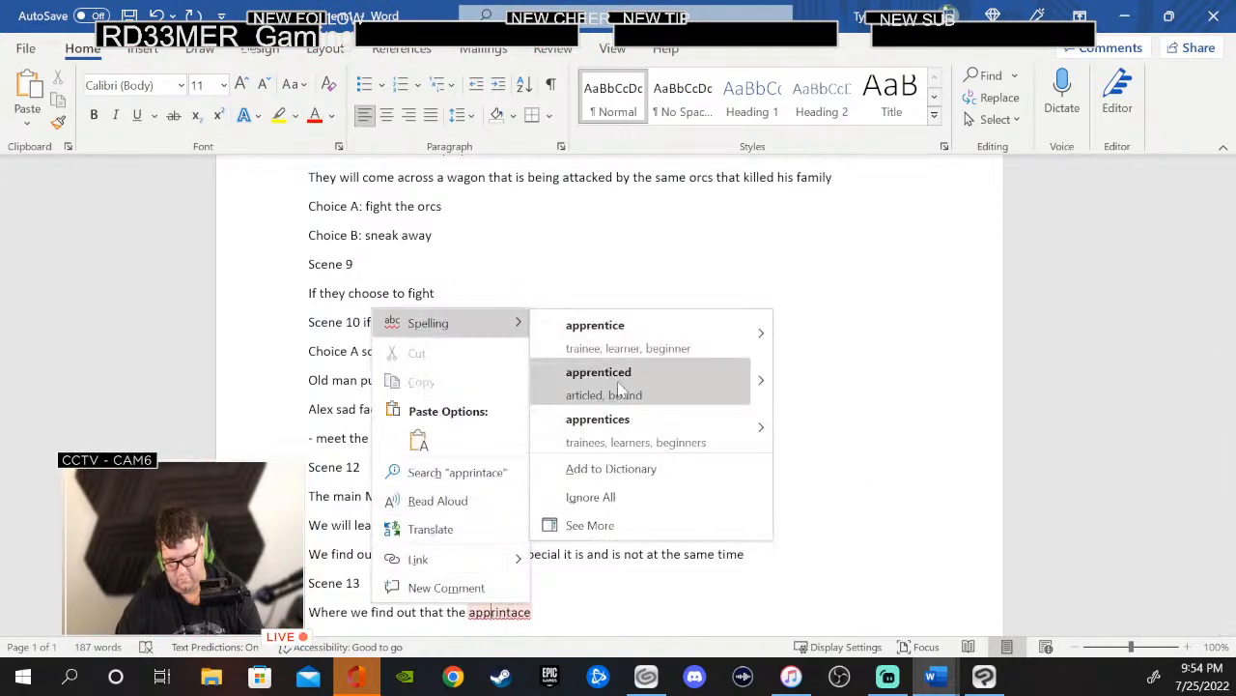
click(658, 327)
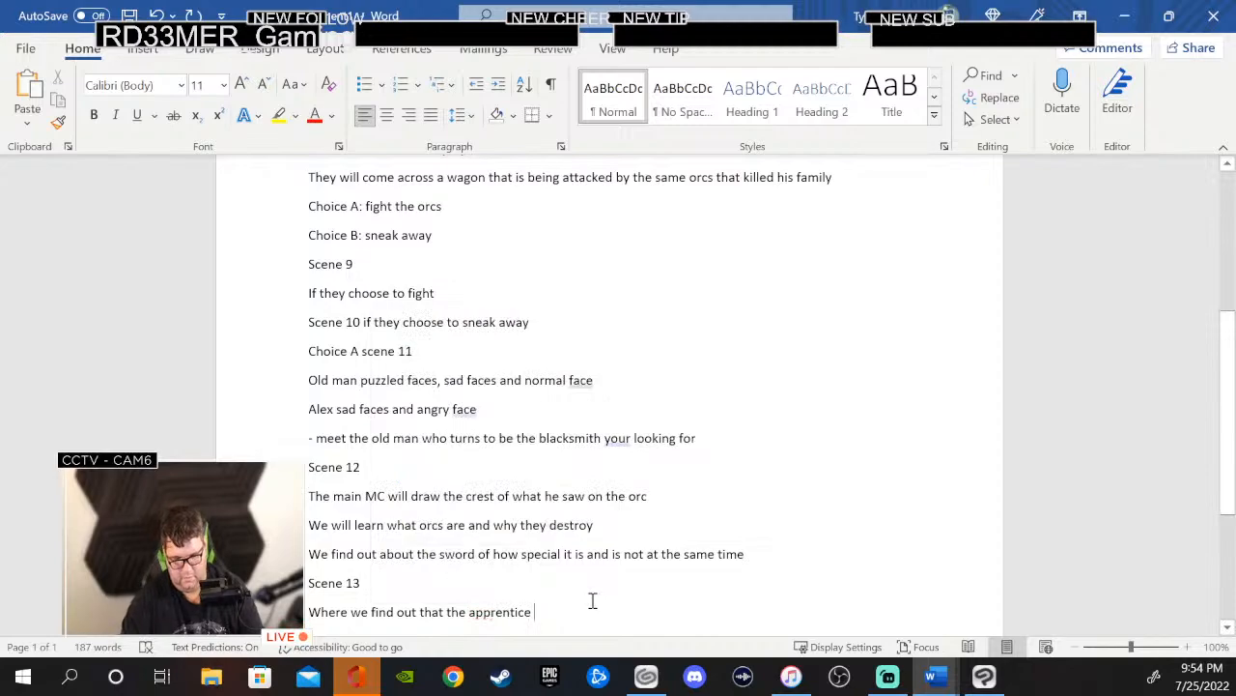
- Complete the apprentice sentence in Scene 13 with "is an orc that comes from the same clan that killed his family"
text(is an orc)
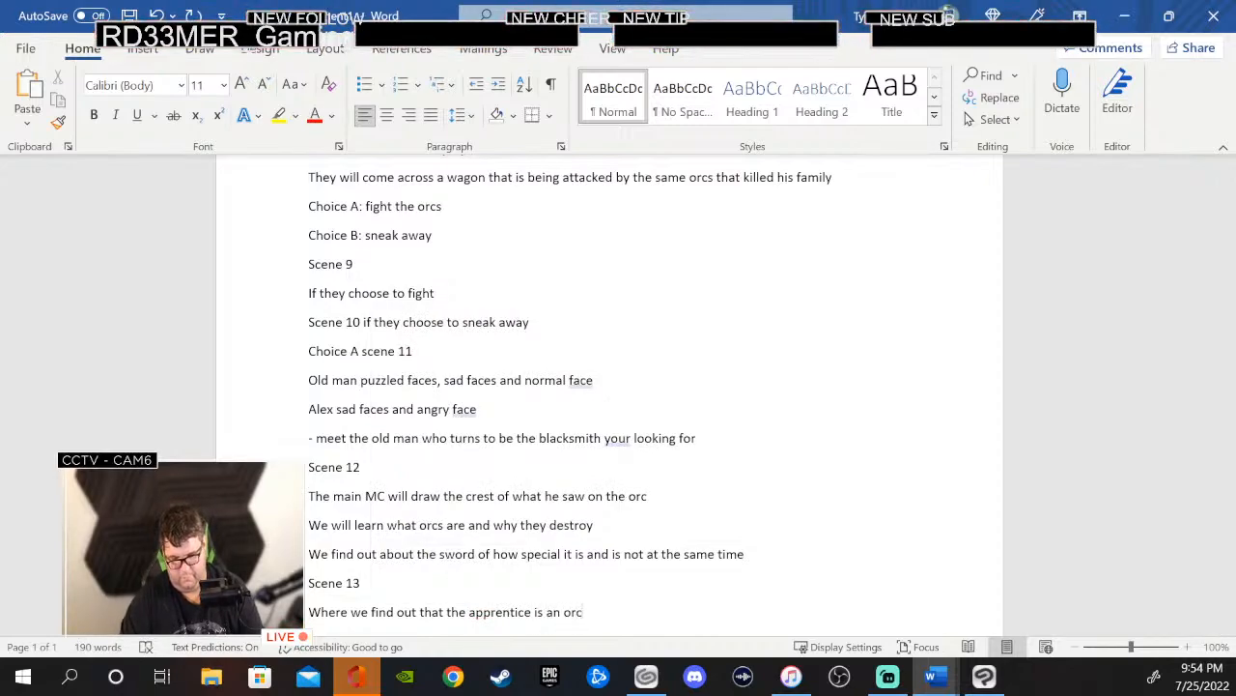
text( that c)
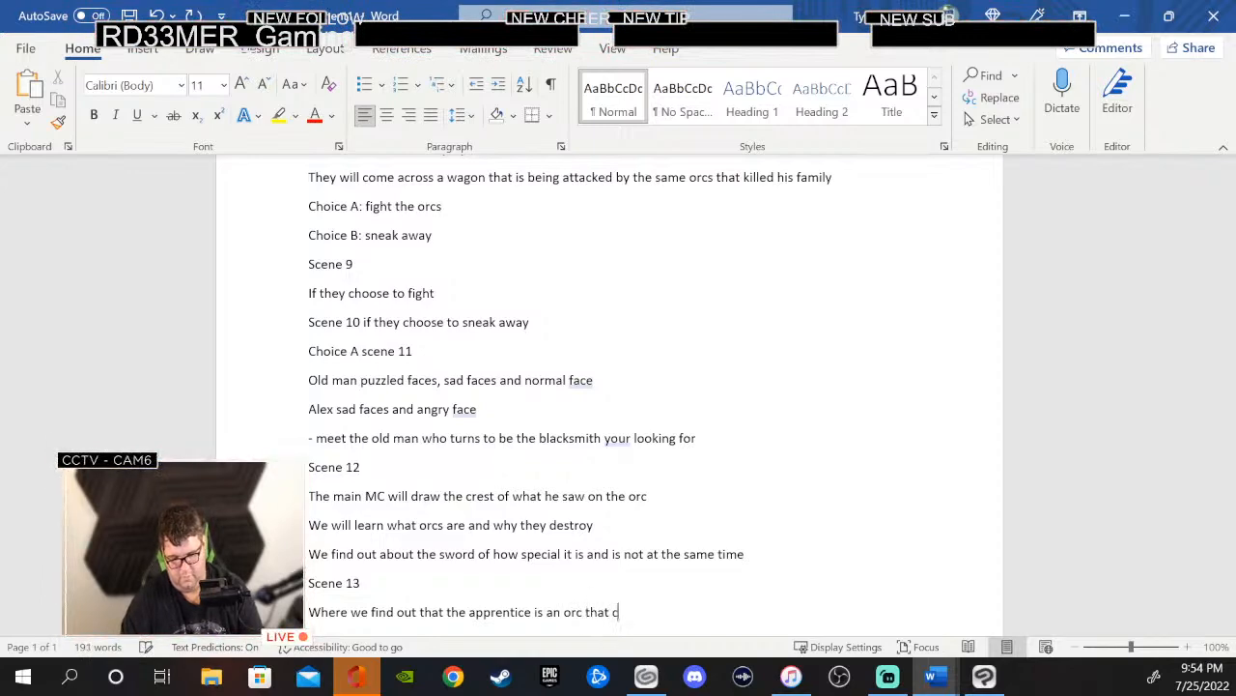
text(omes from t)
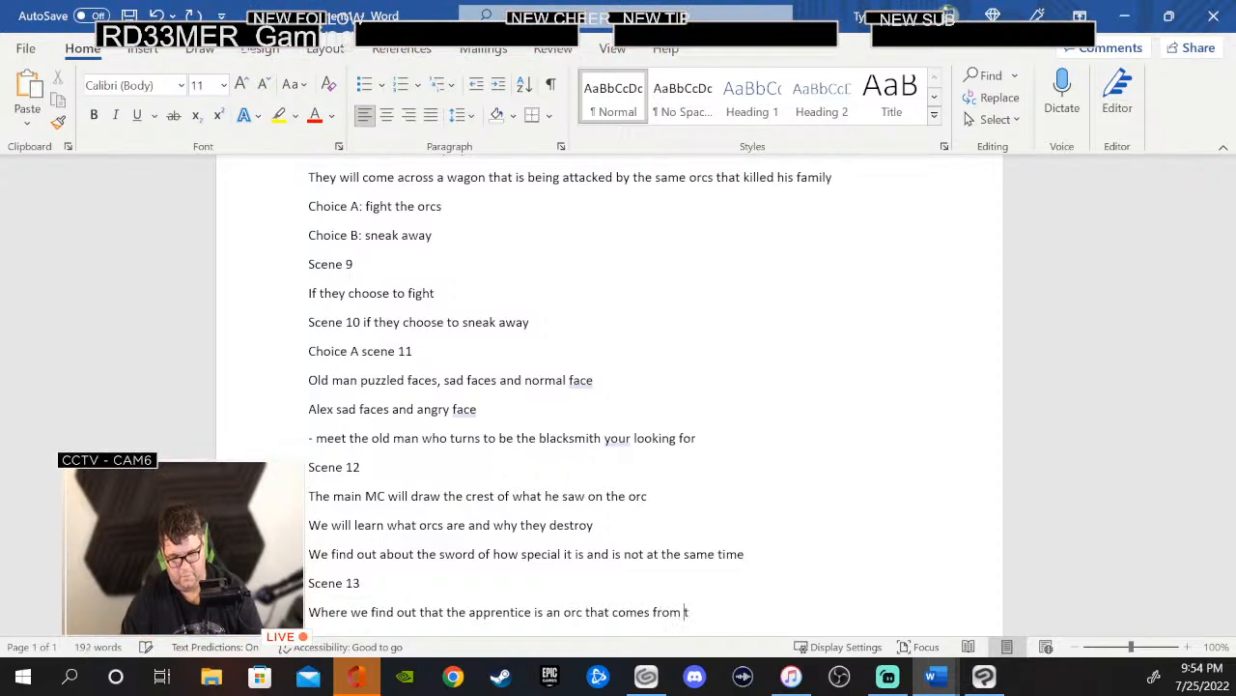
text(hew)
key(BackSpace)
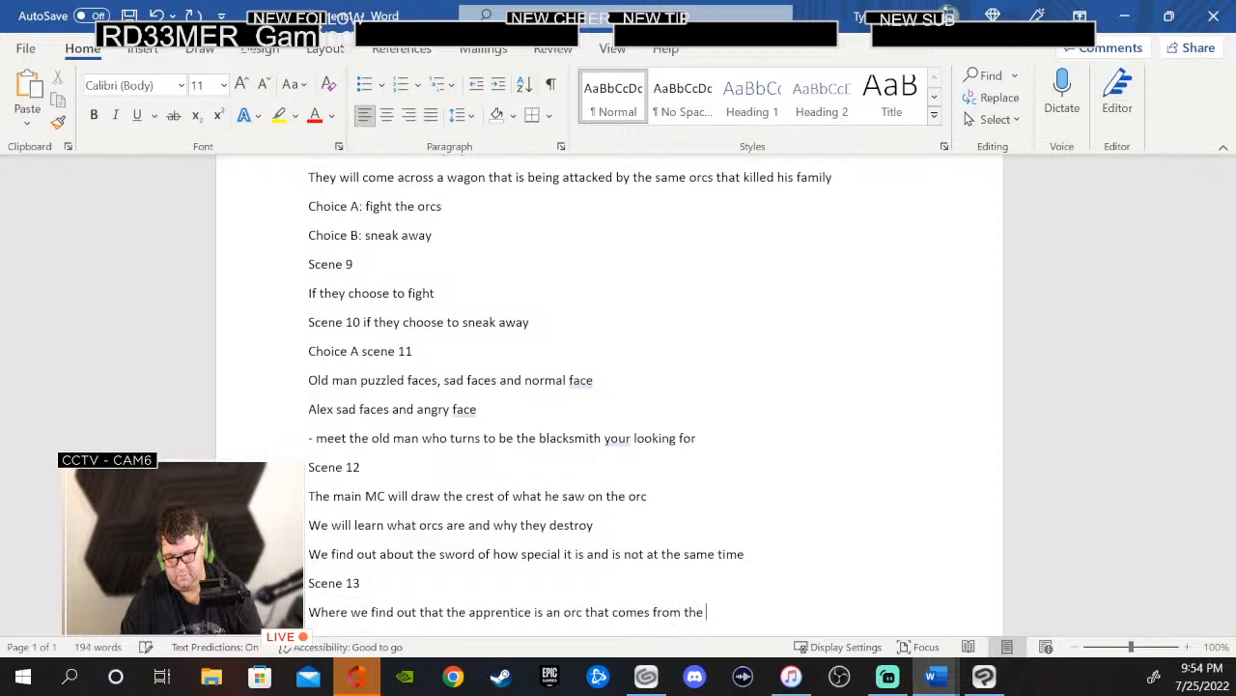
text(same clan that)
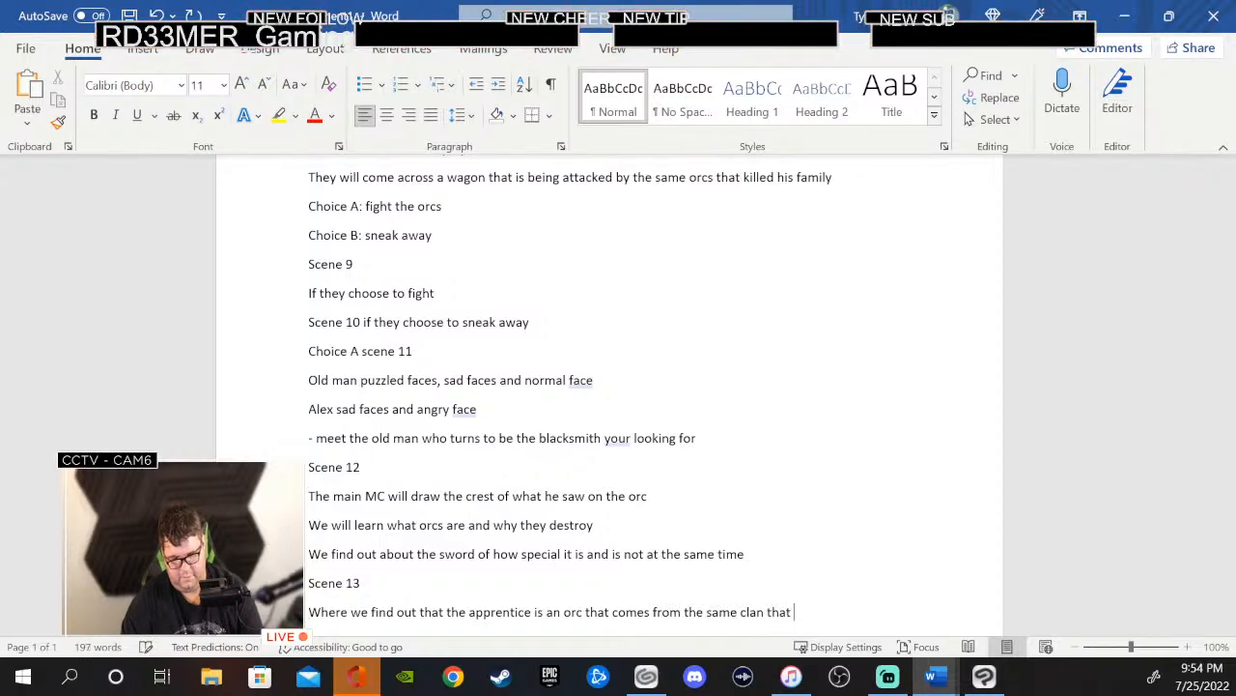
text( ki)
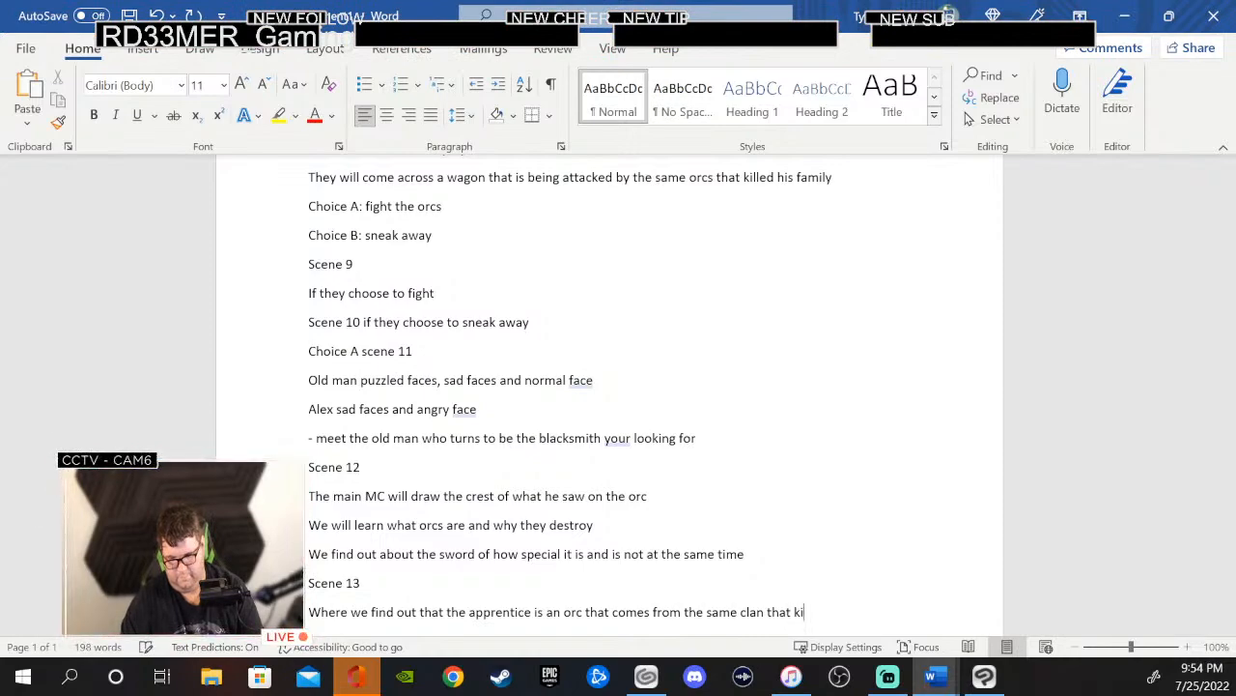
text(lled h)
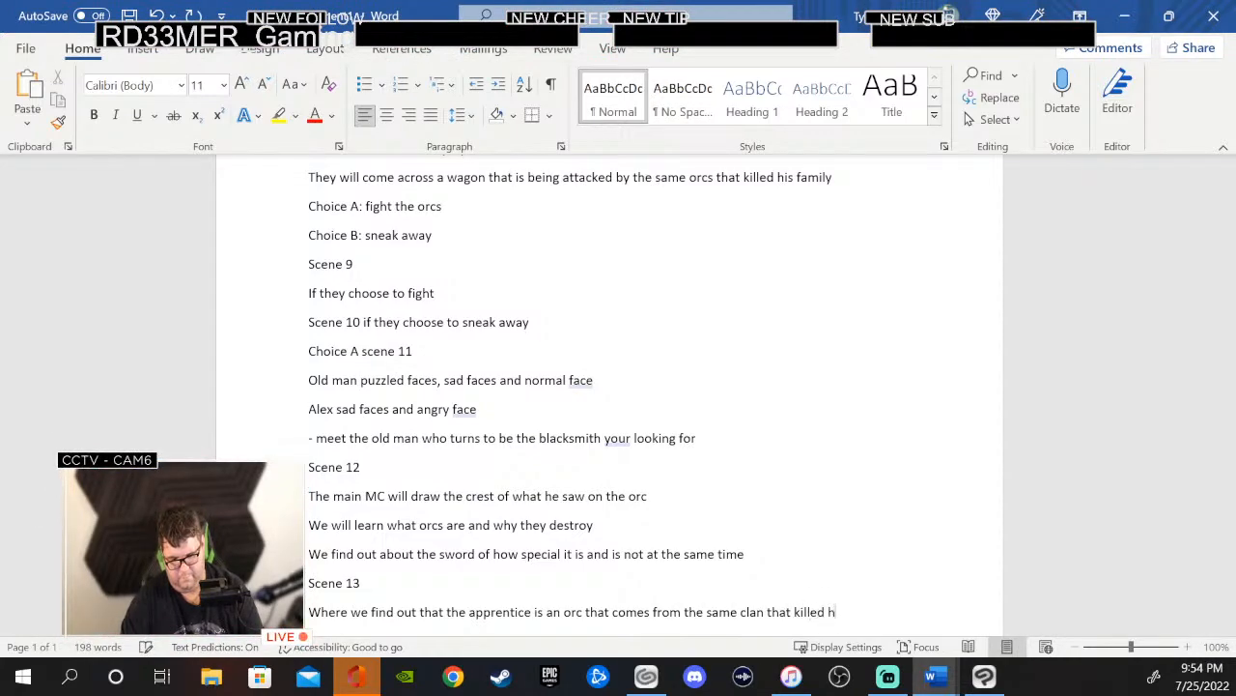
text(is family)
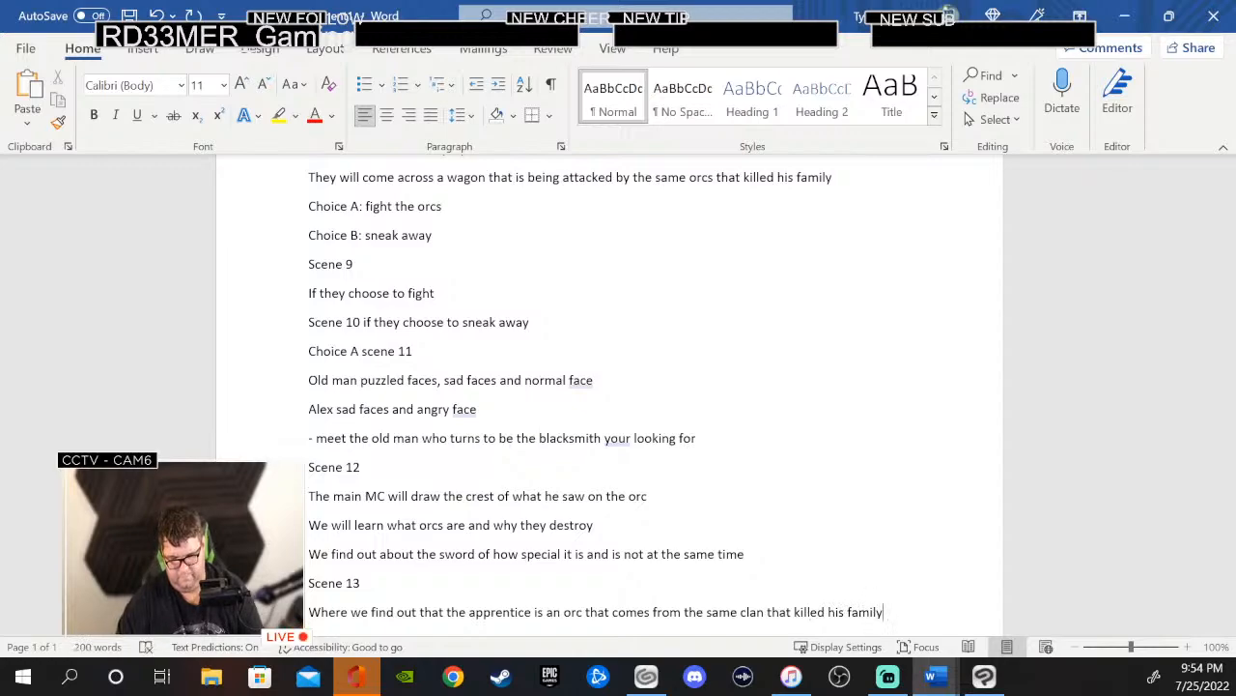
- Add the line "Hates his own kind" below the apprentice sentence in Scene 13
key(Return)
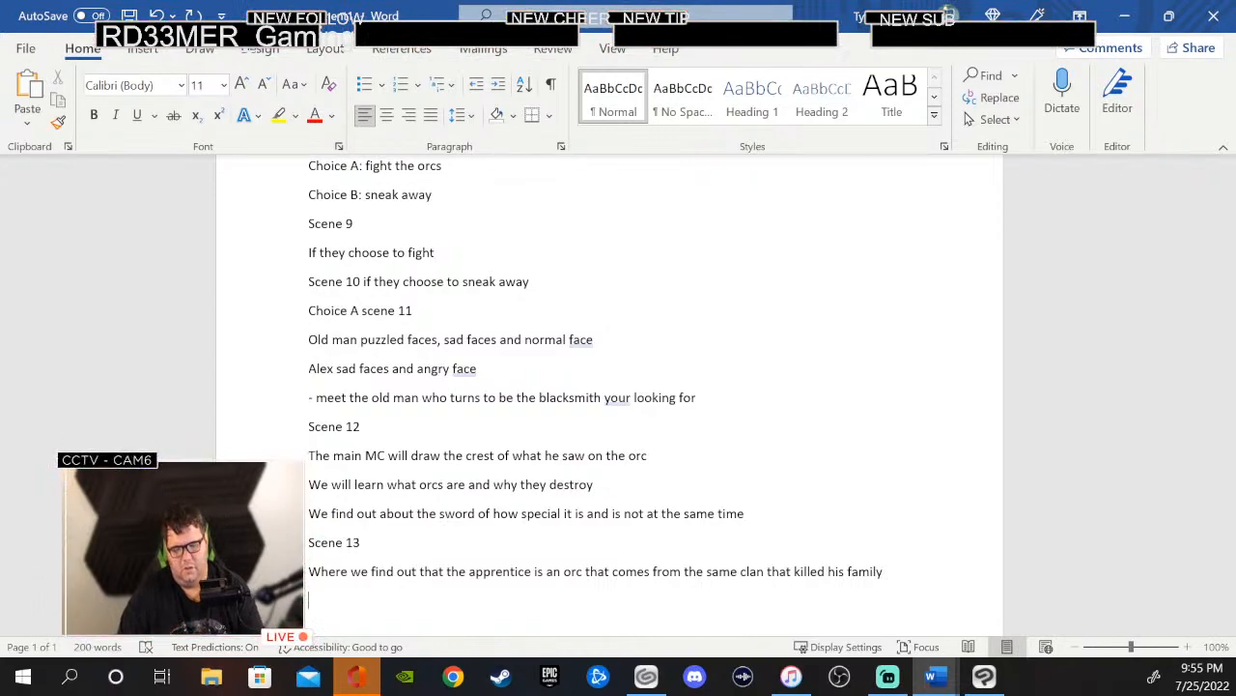
text(Hates )
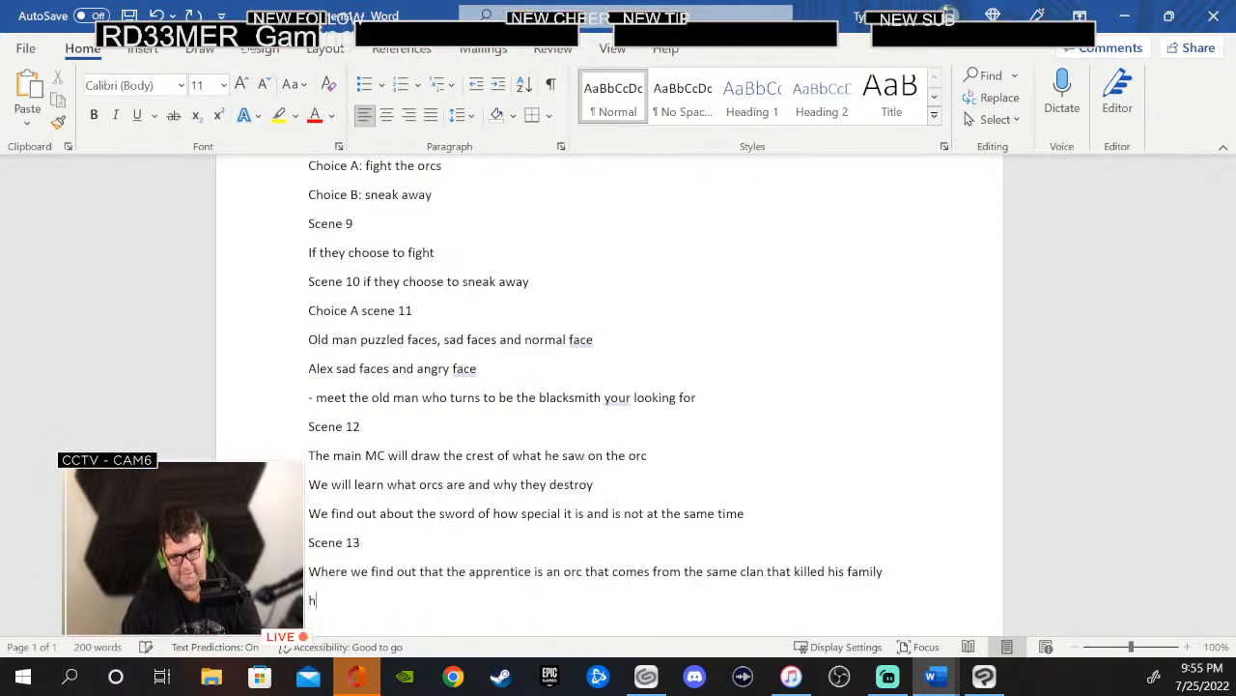
text(hi)
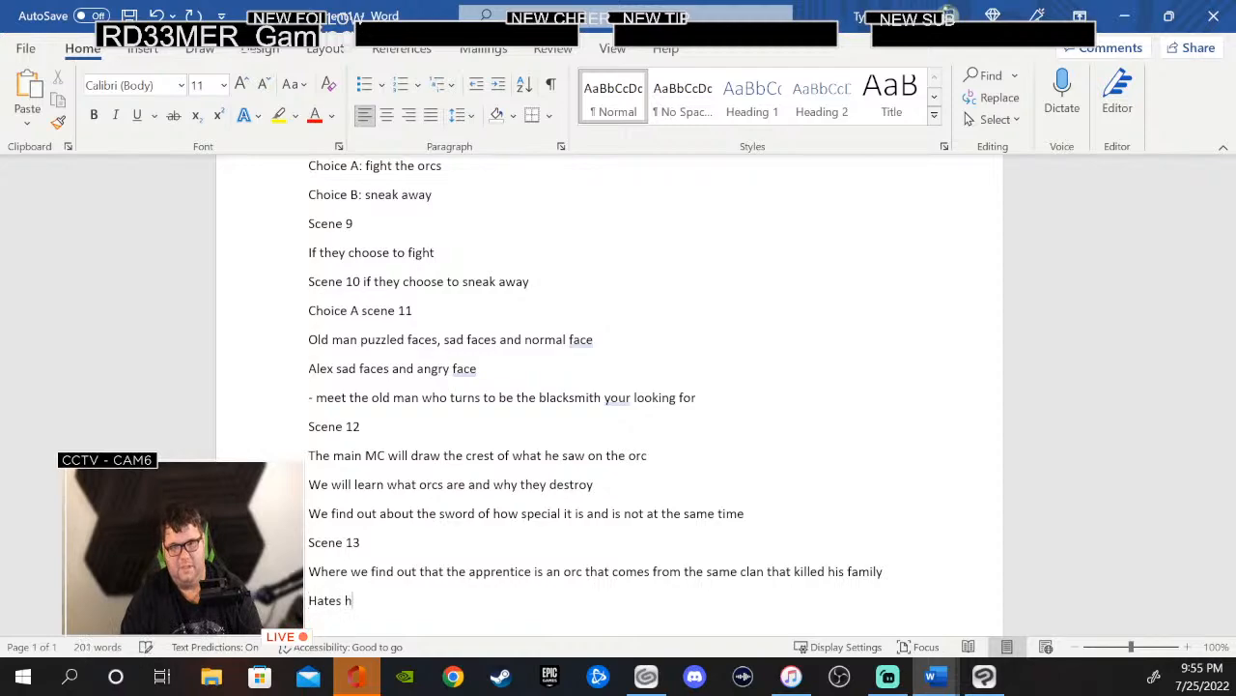
text(s own kidn)
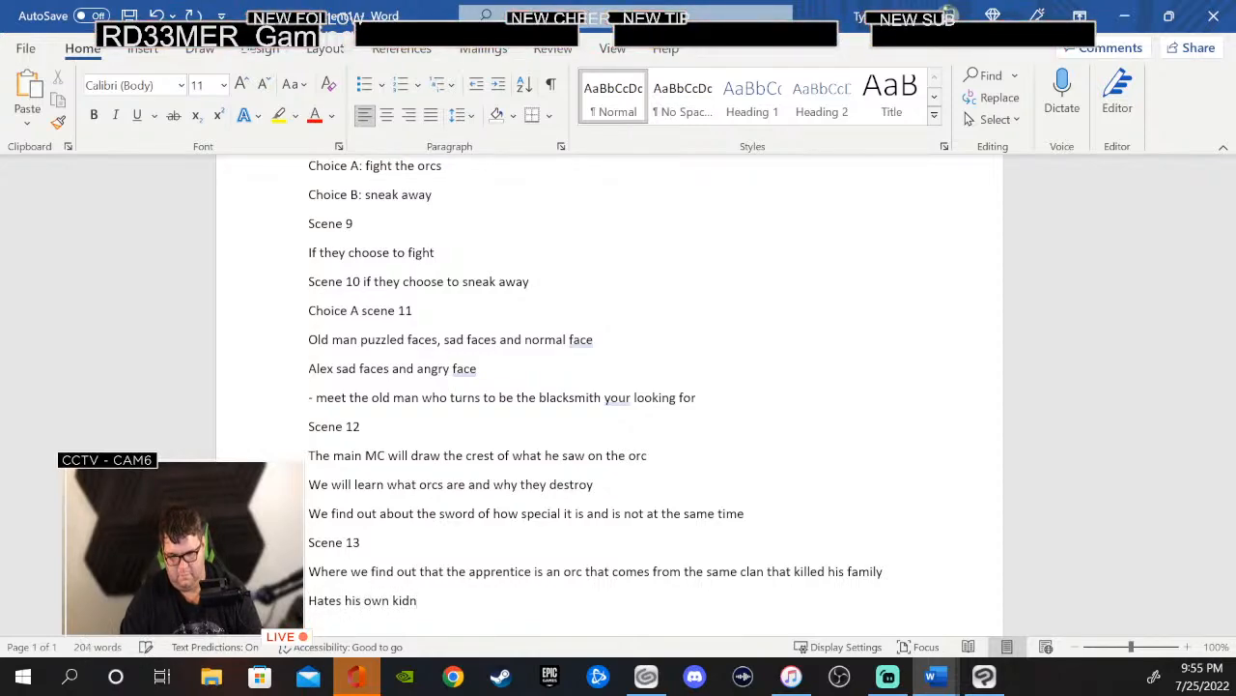
key(BackSpace)
key(BackSpace)
text(nd)
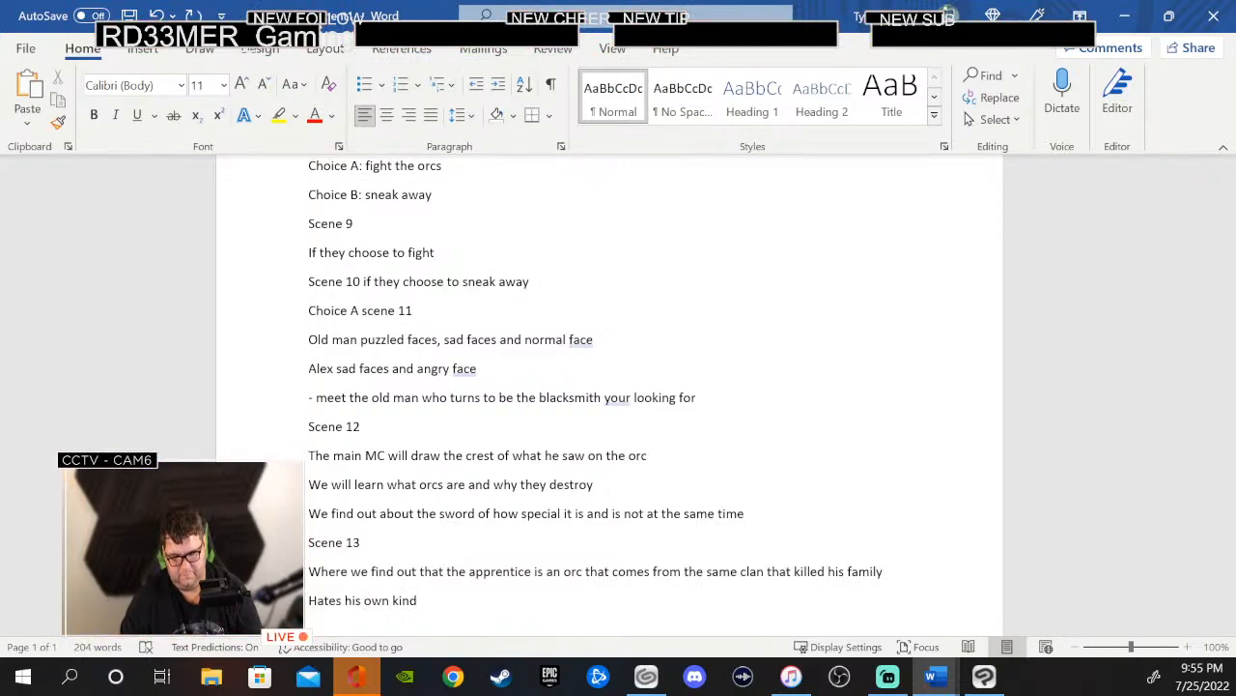
- Add the heading "Scene 14" on a new line below "Hates his own kind"
key(Return)
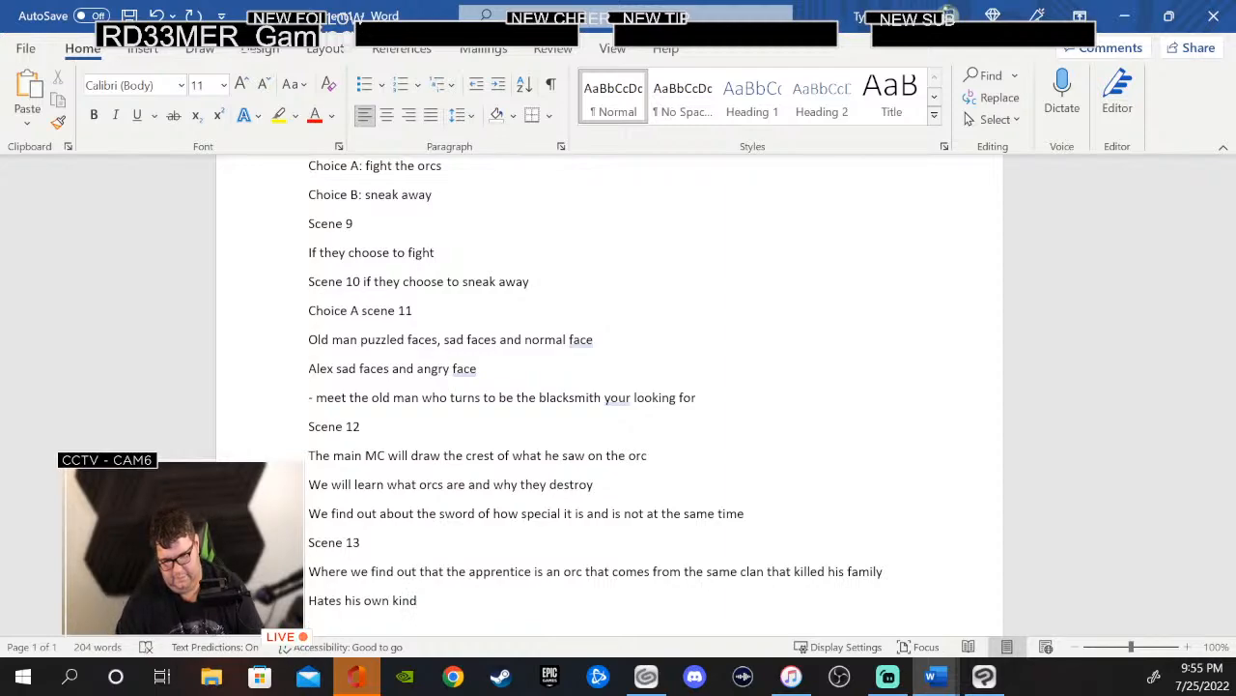
text(Scene)
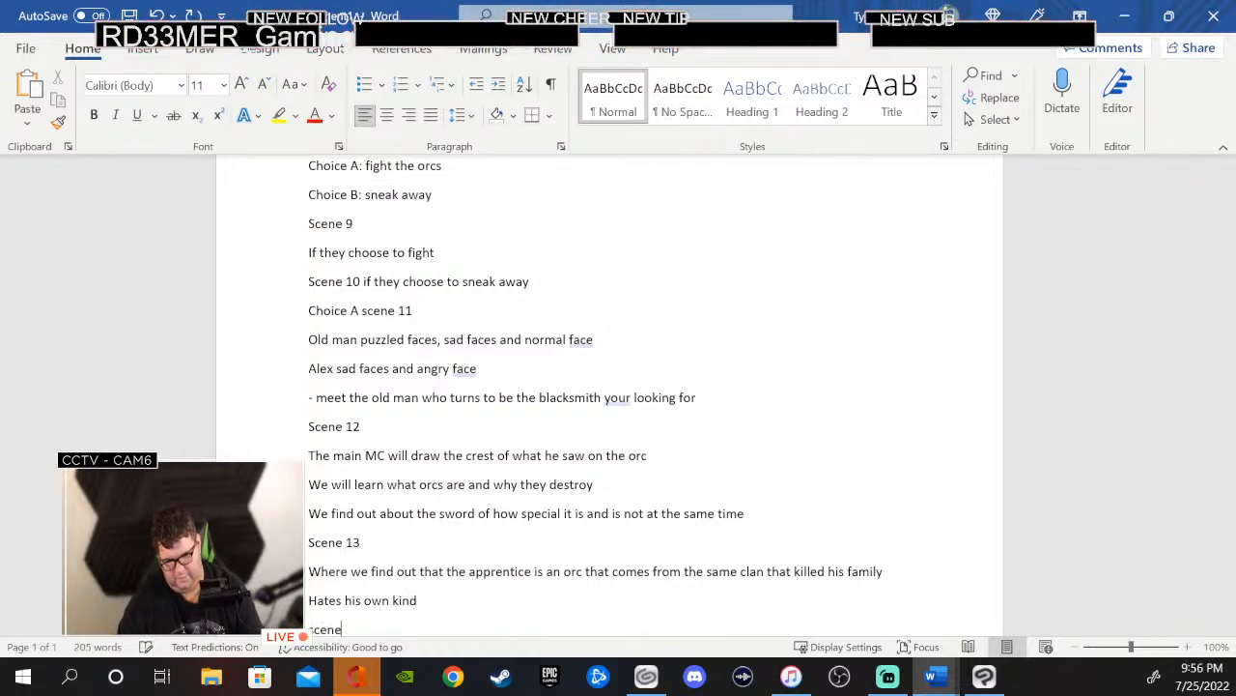
text( 14)
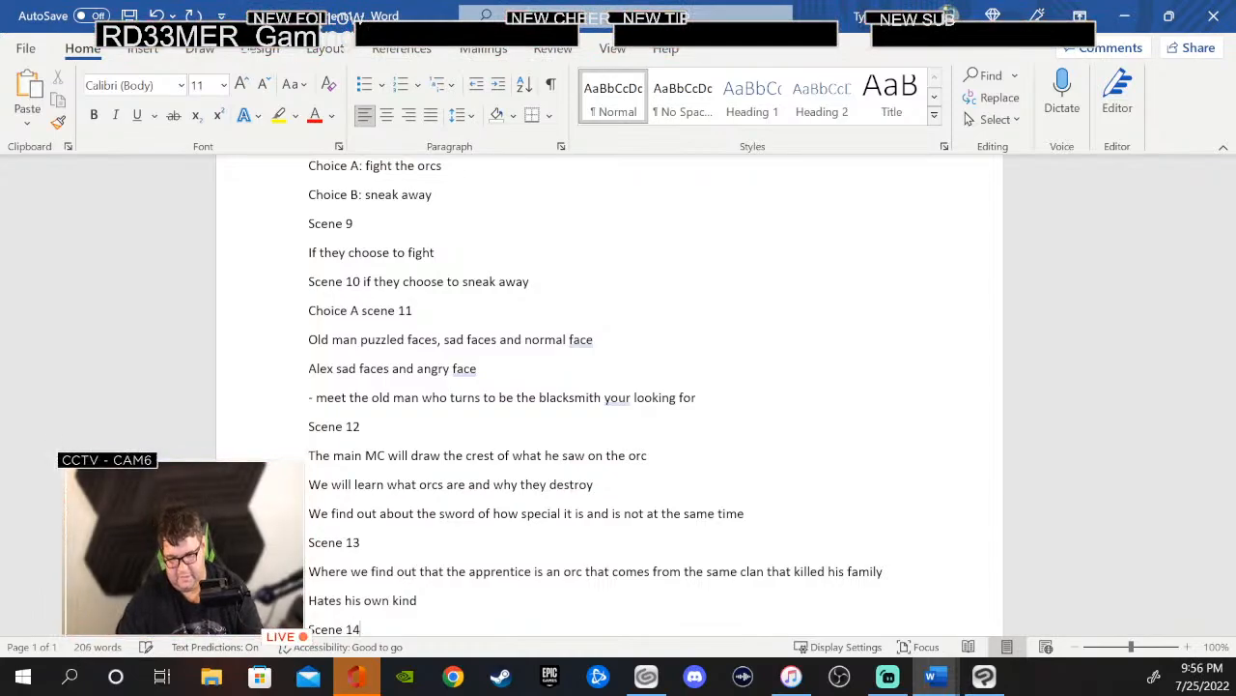
- Start the description under the Scene 14 heading with "The tiny fight in the blacksmith"
scroll(607, 596, down, 3)
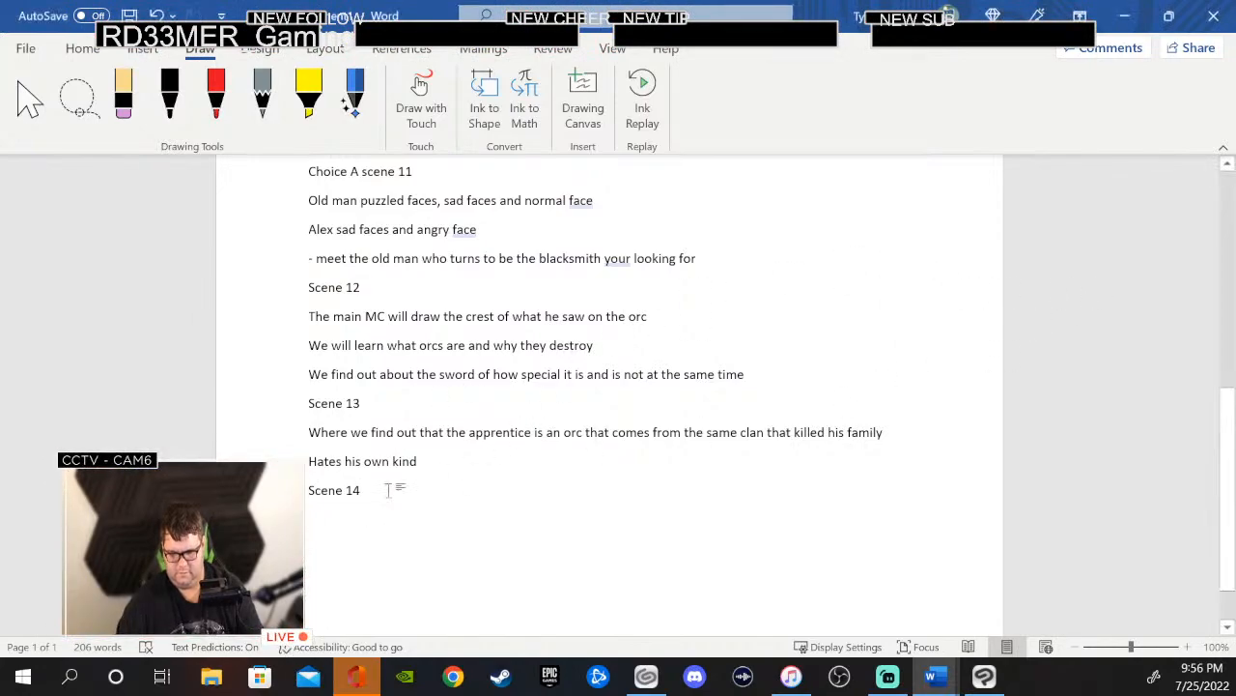
key(Return)
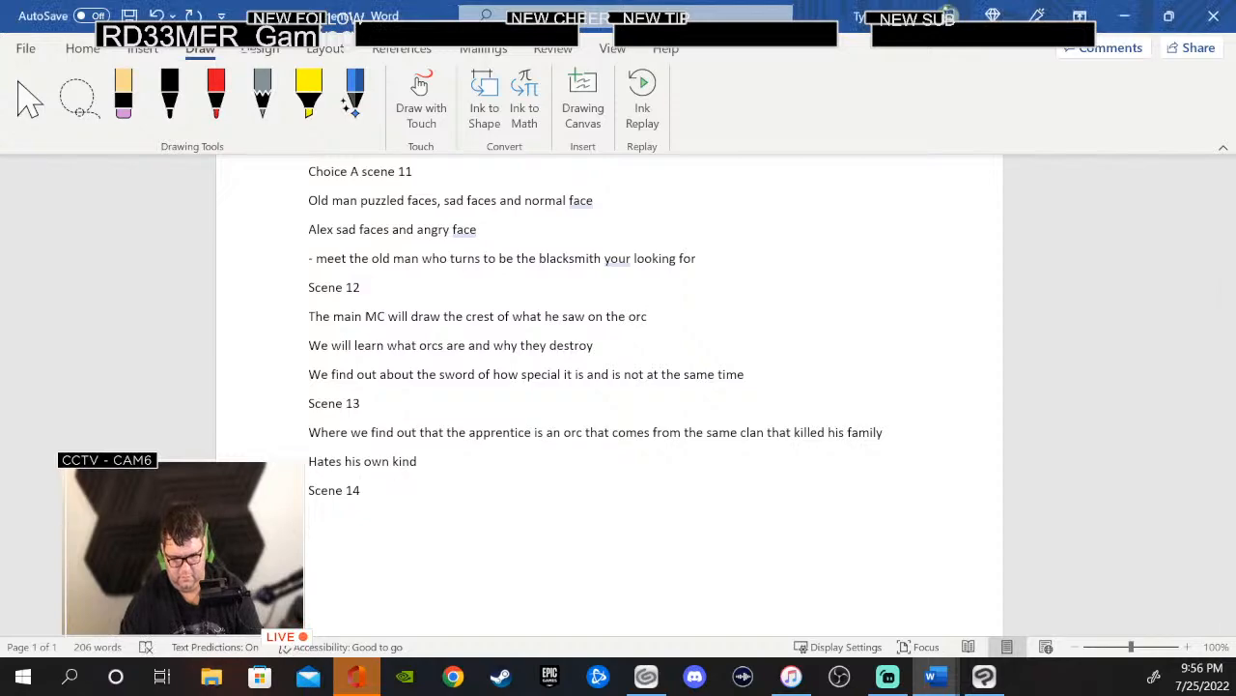
text(The )
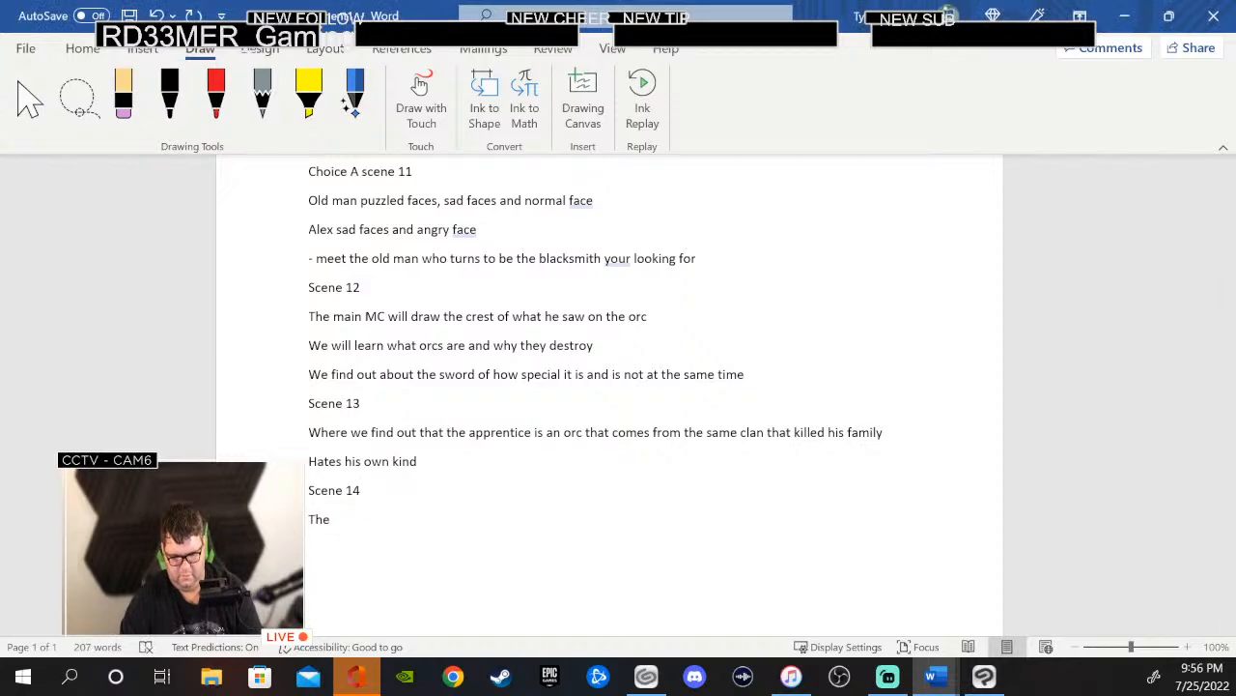
text(tiny fight )
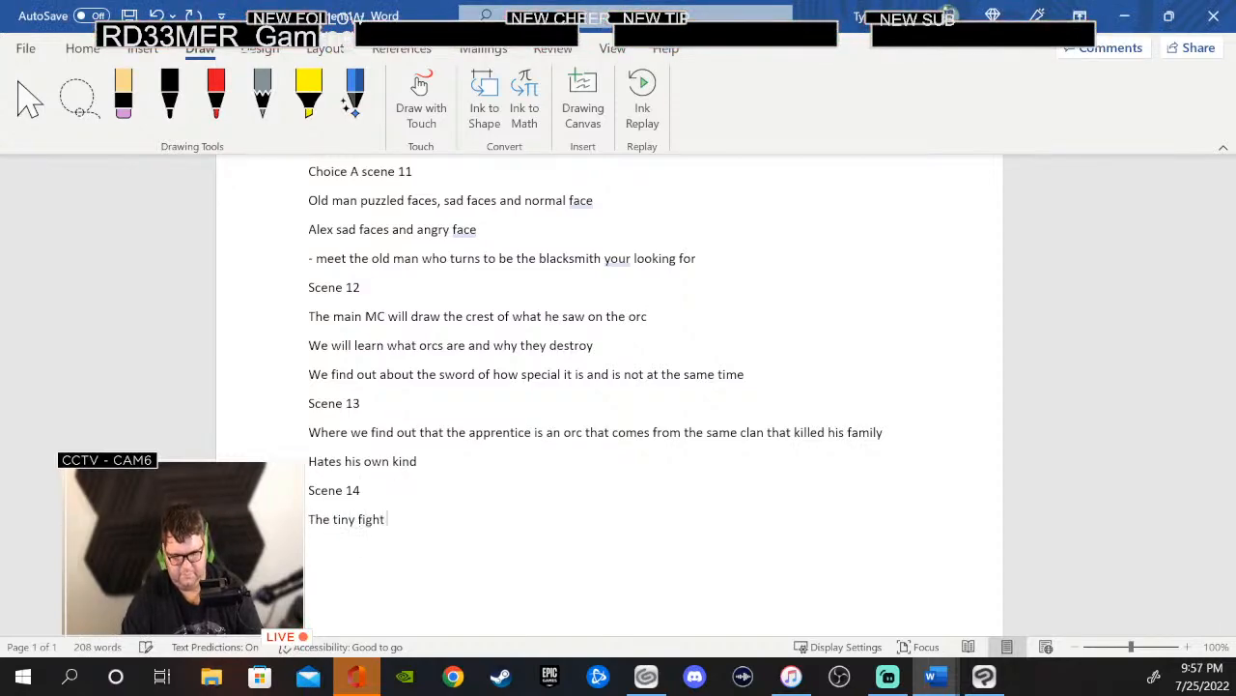
text(in th)
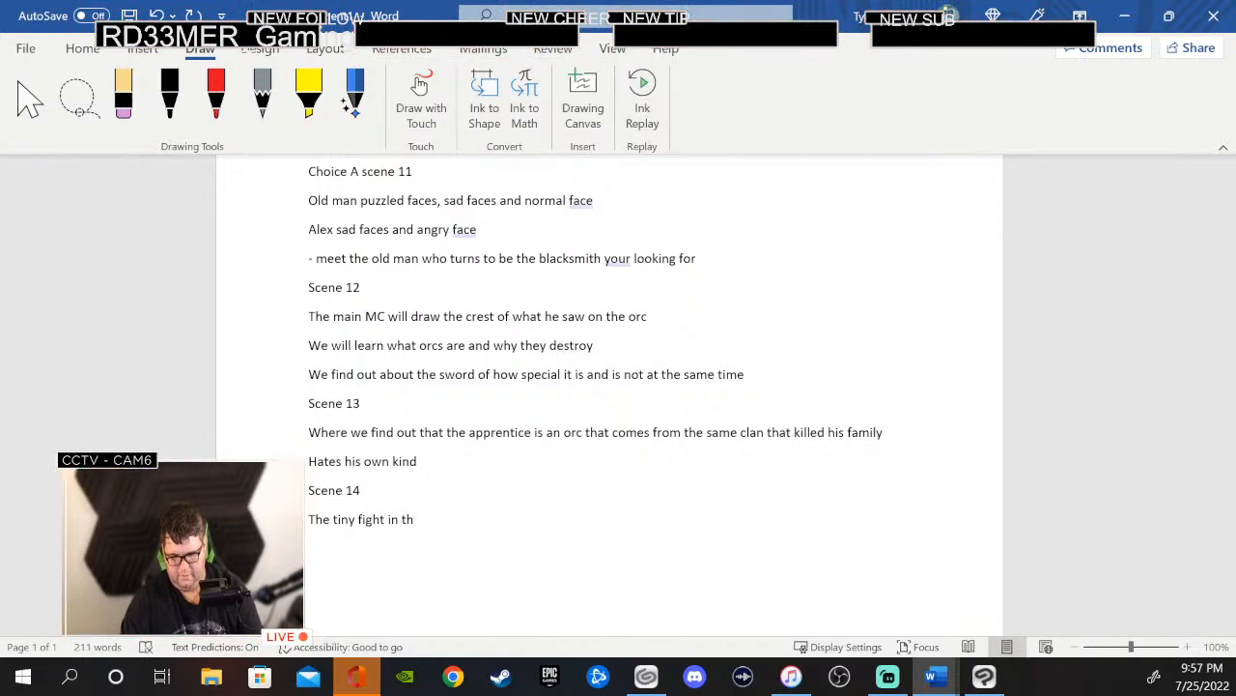
text(e )
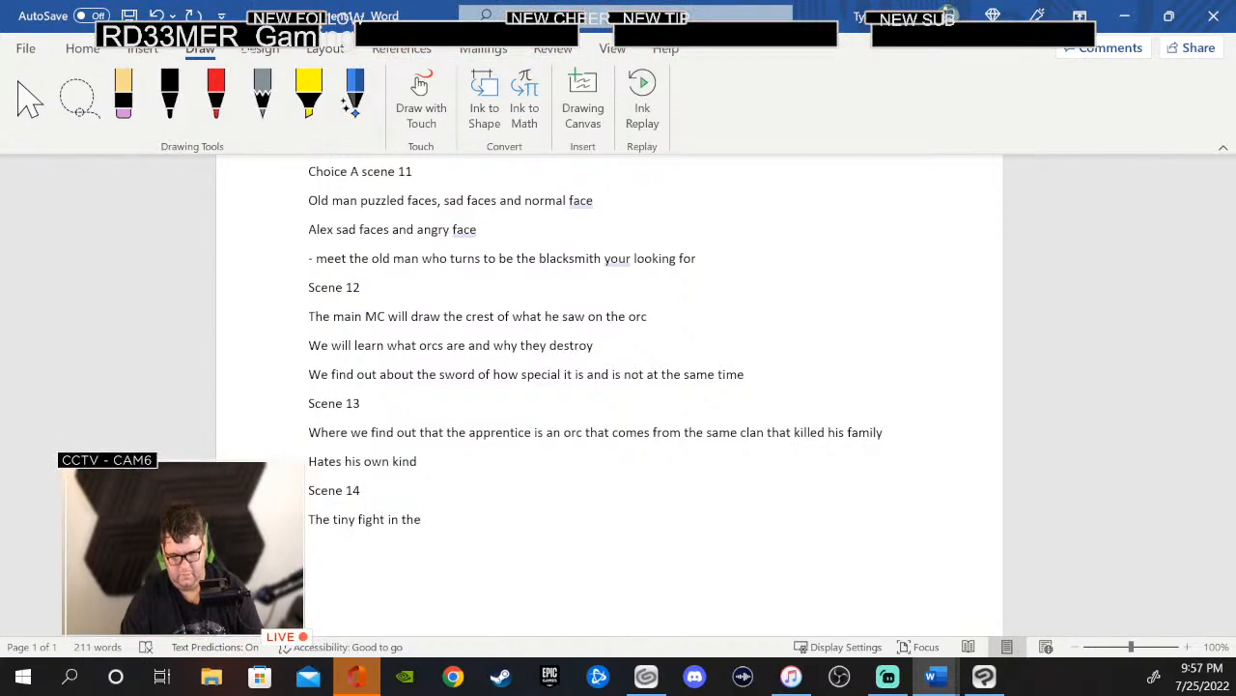
text(blacksmith)
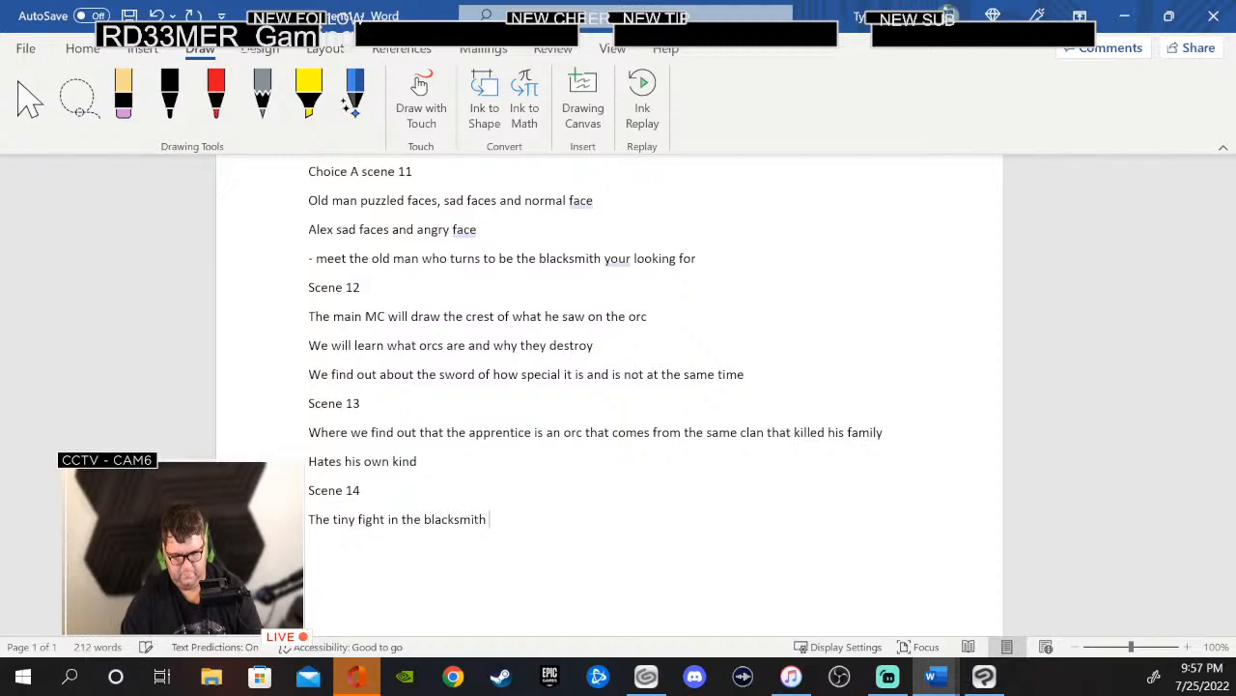
- Continue the Scene 14 sentence with "because all alex sees is rage"
text( beca)
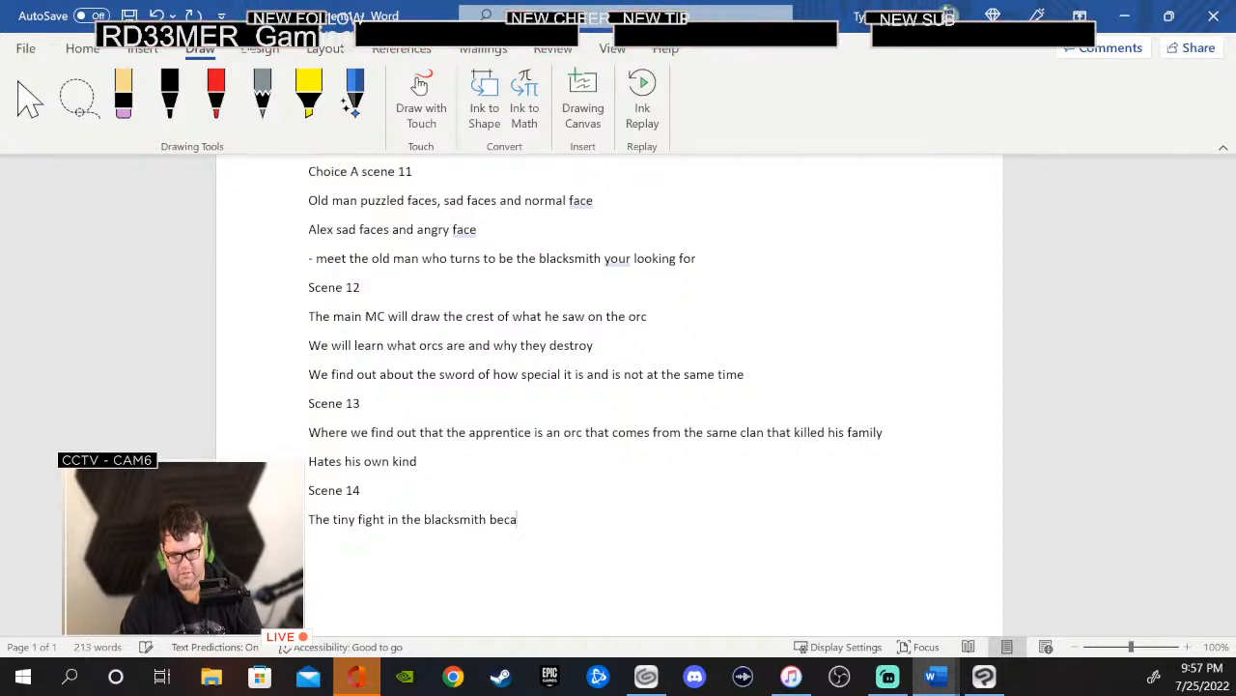
text(use all)
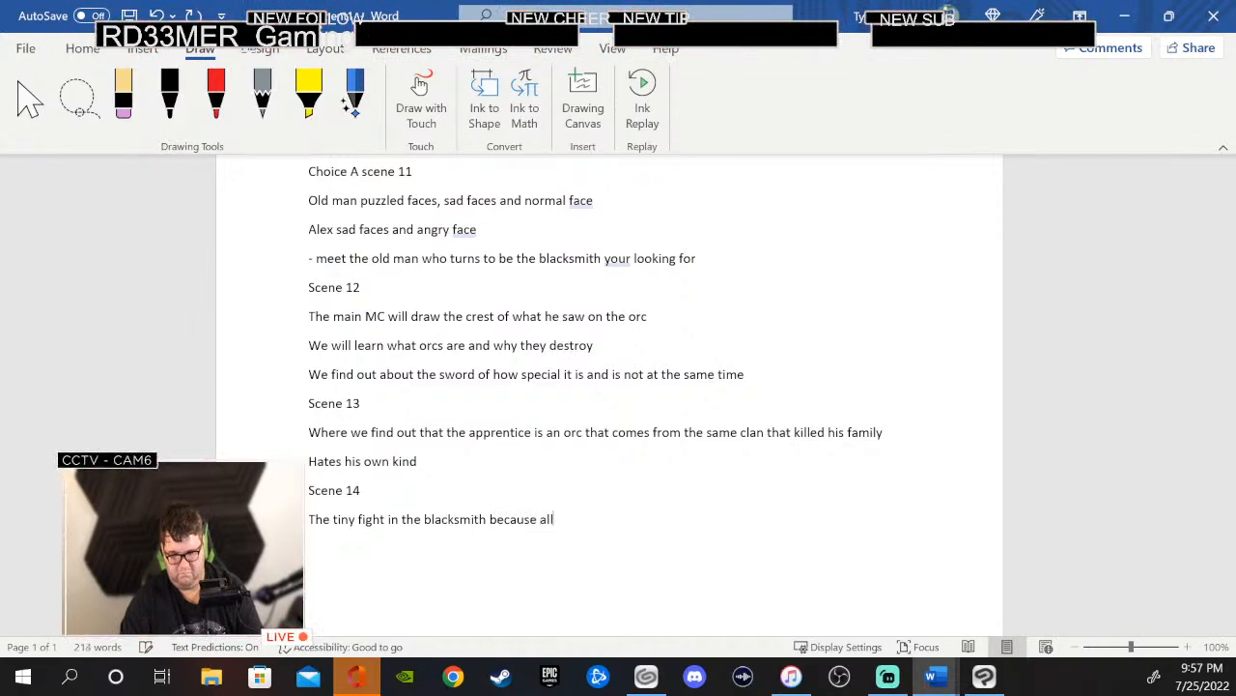
text( alex )
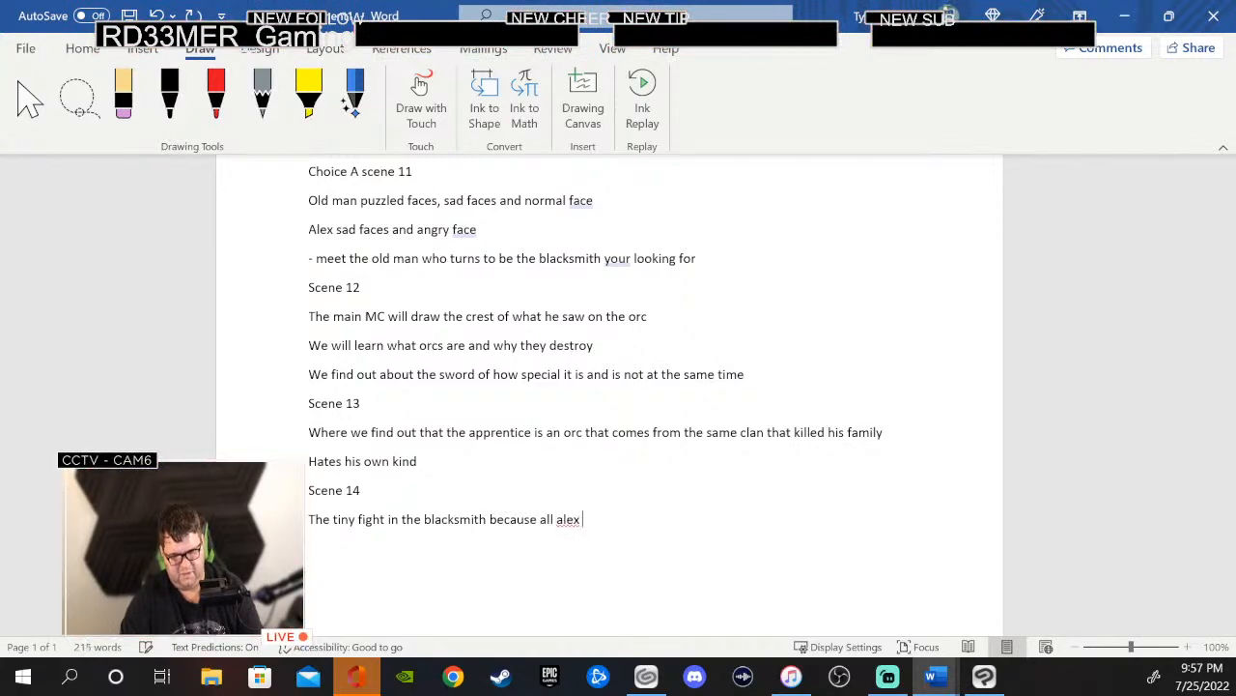
text(sees is )
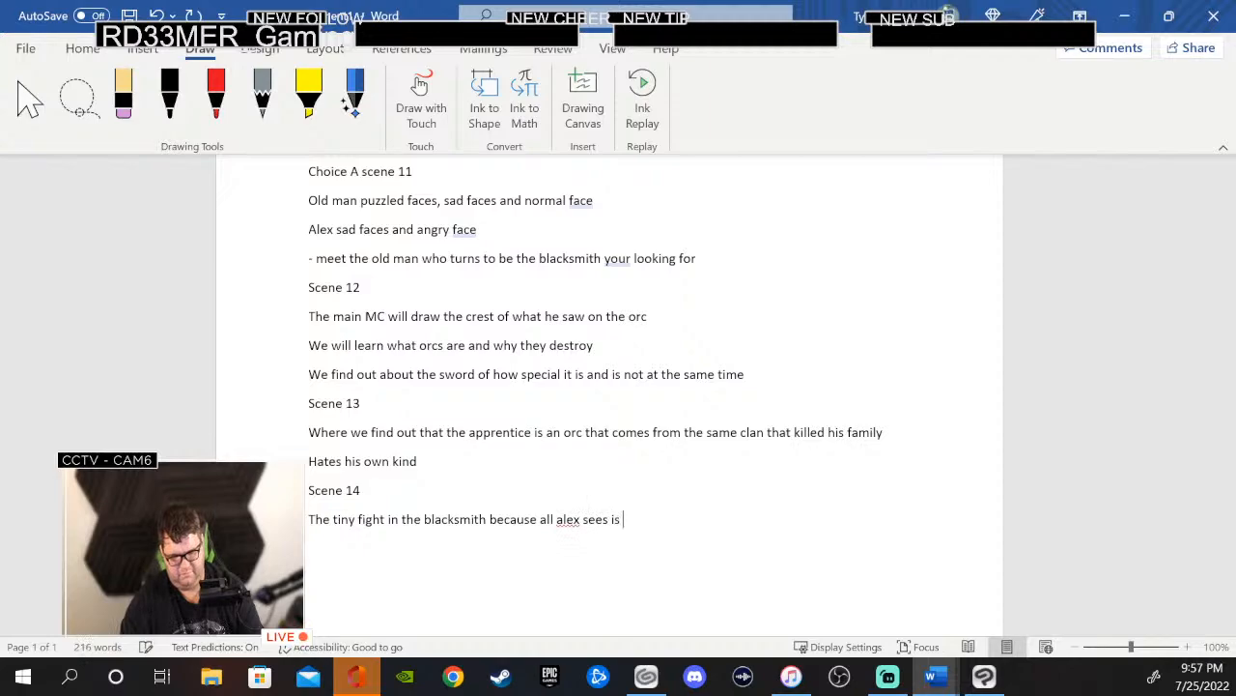
text(rage)
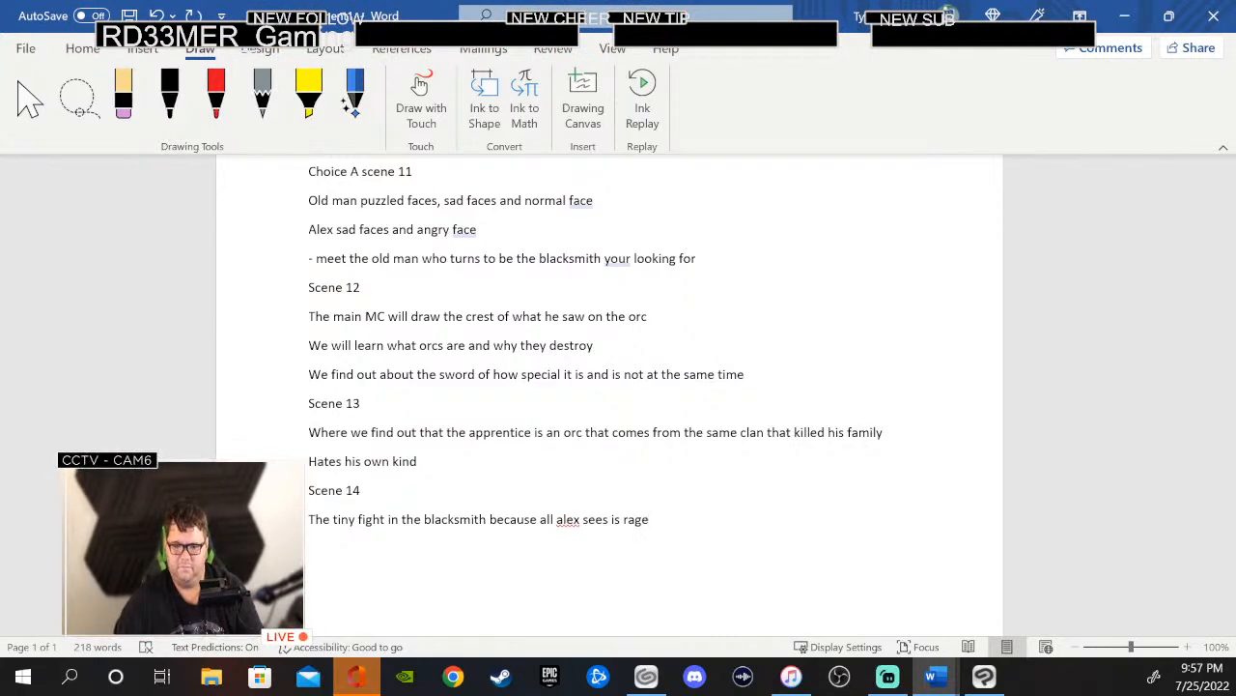
- Complete the Scene 14 sentence with "but that gets shut down fast from the blacksmith"
text(bu)
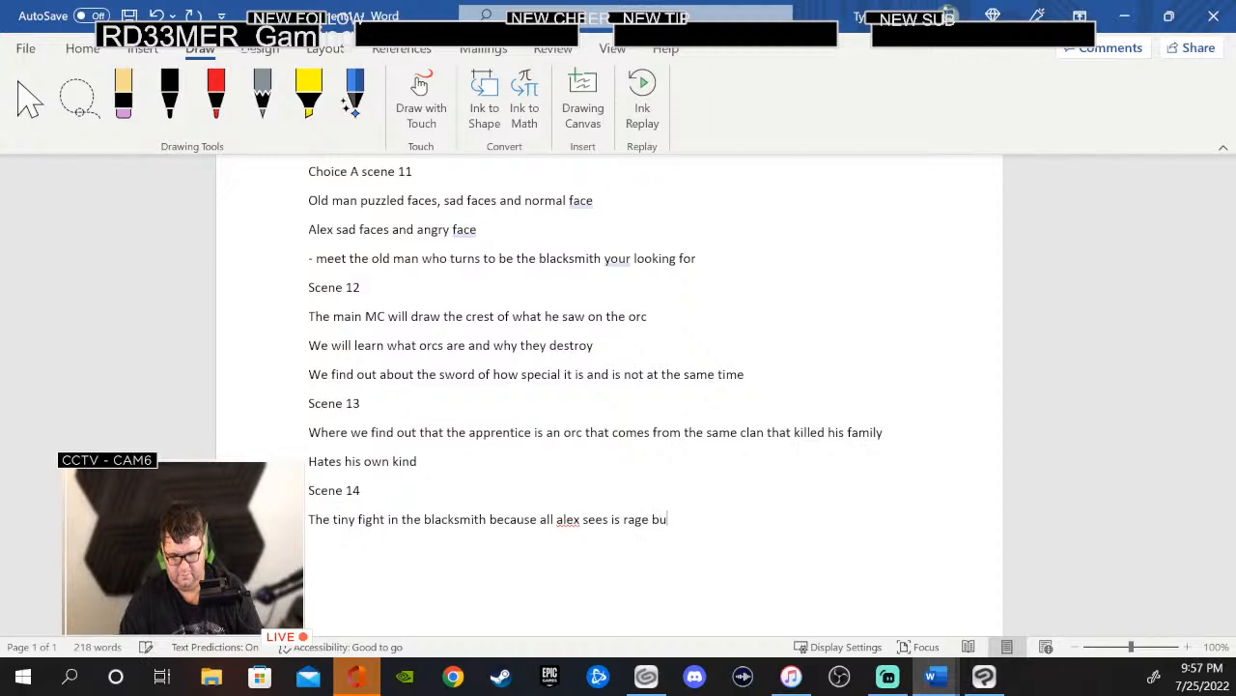
text(t that get)
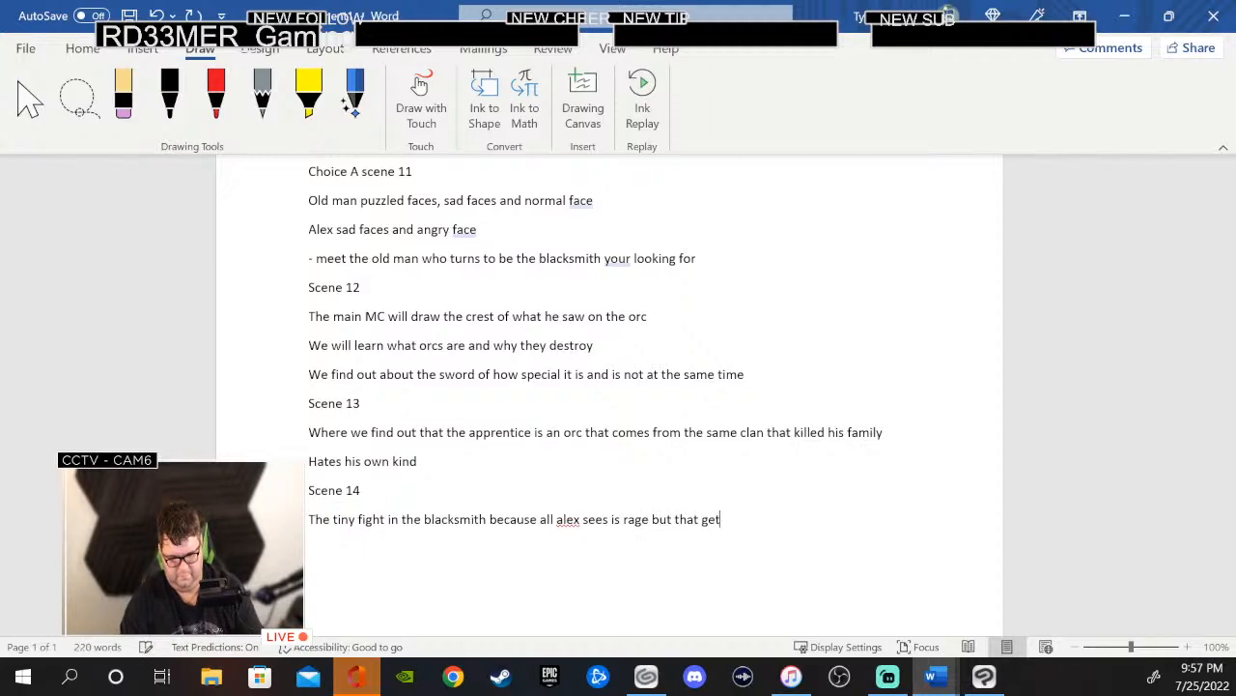
text(s shut down)
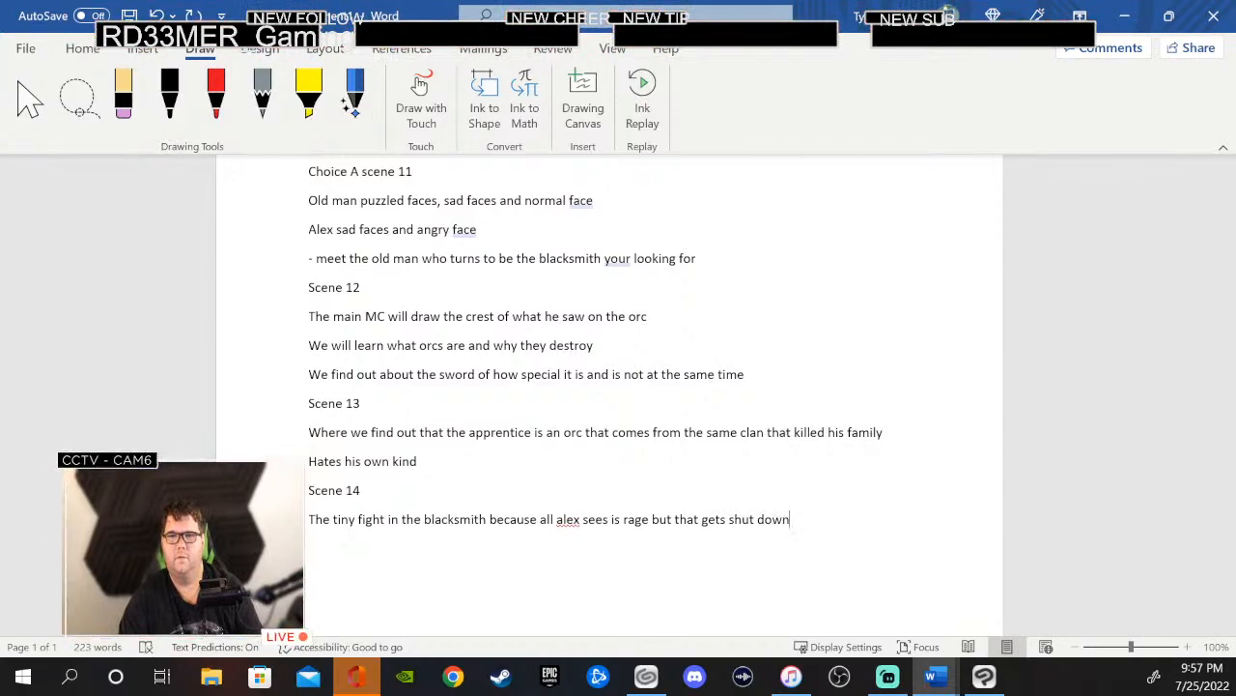
text( fast )
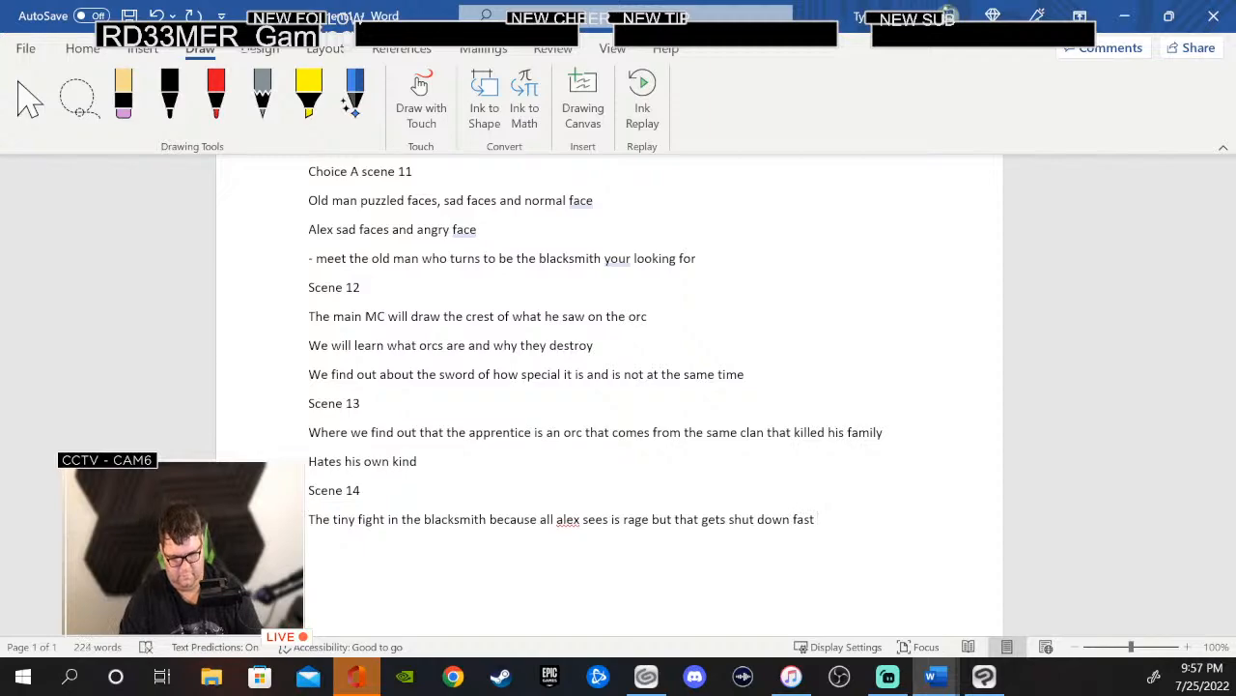
text(fr)
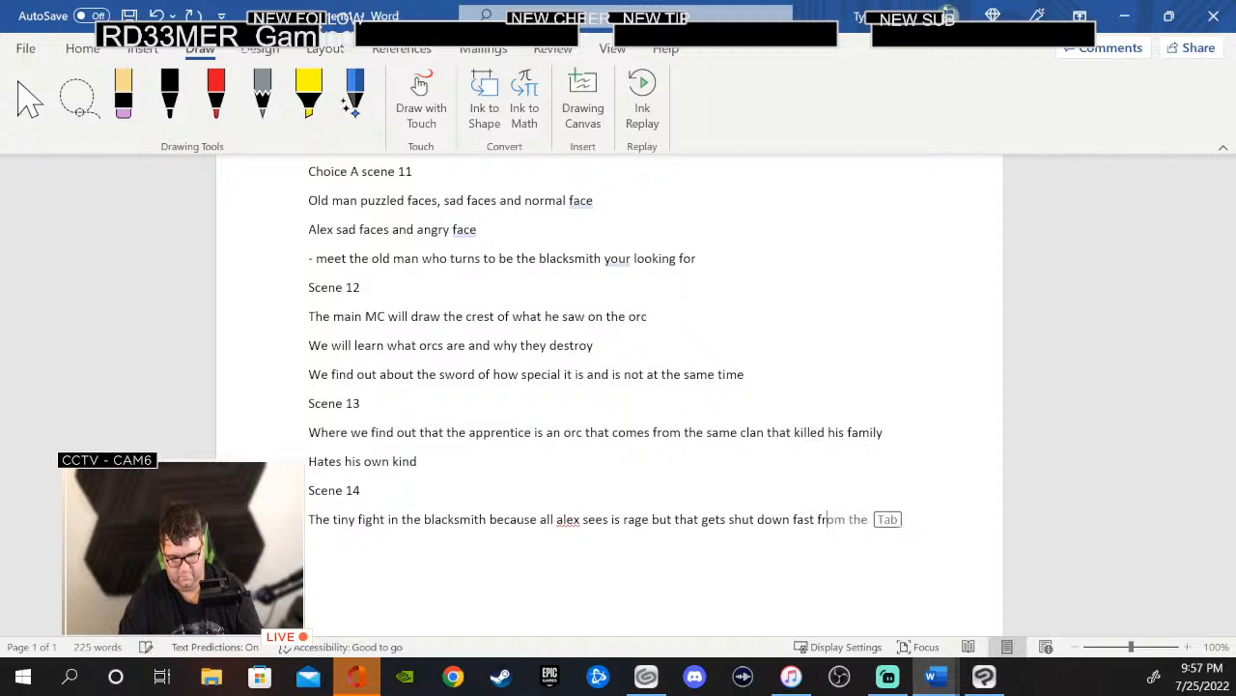
text(om the blacksm)
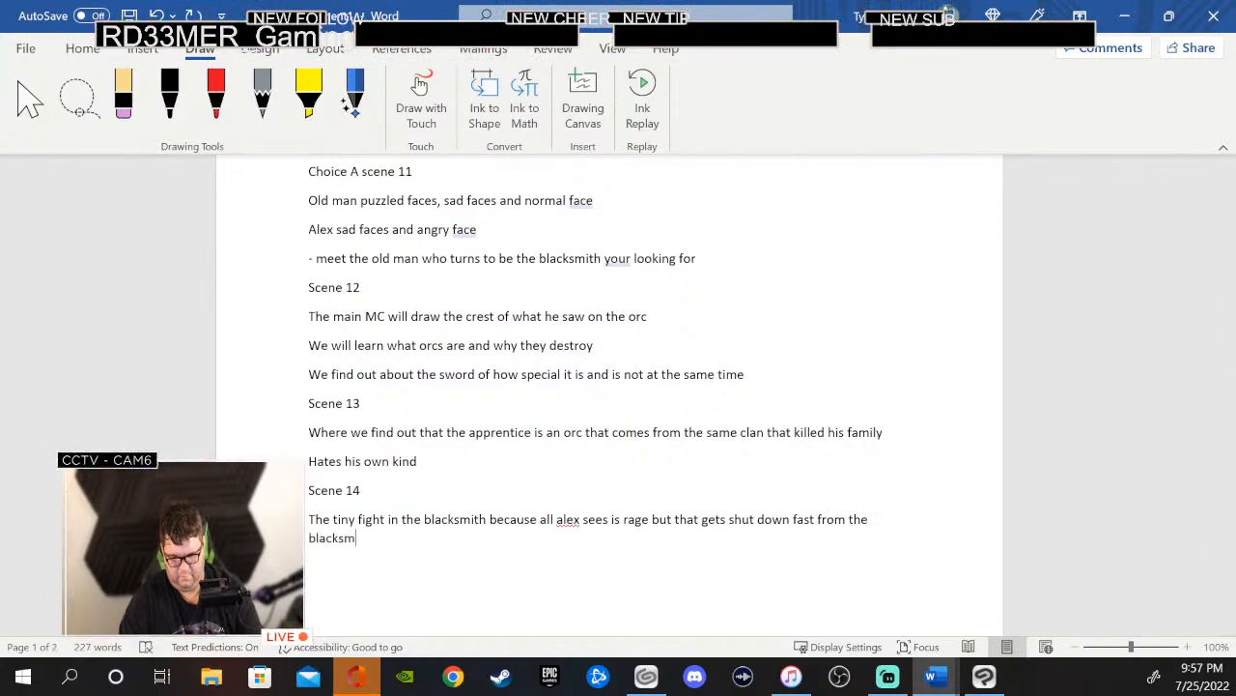
text(ith)
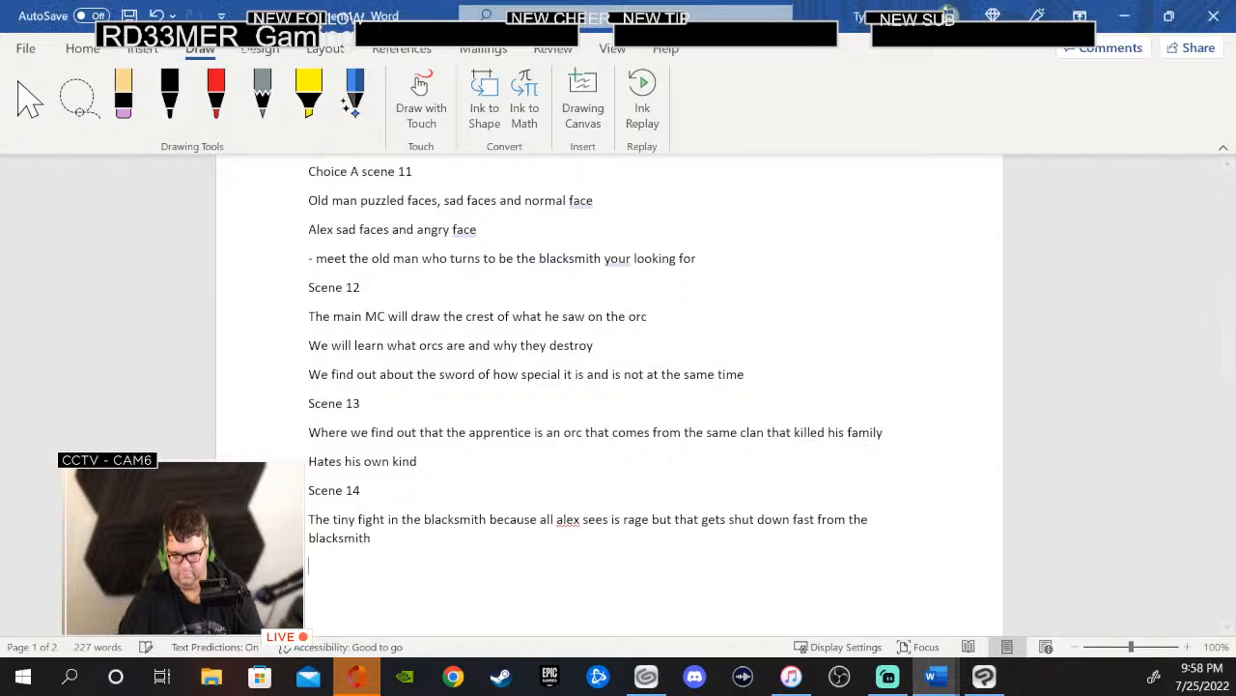
- Add the heading "Scene 15" on a new line below the blacksmith fight sentence
key(Return)
text(scene )
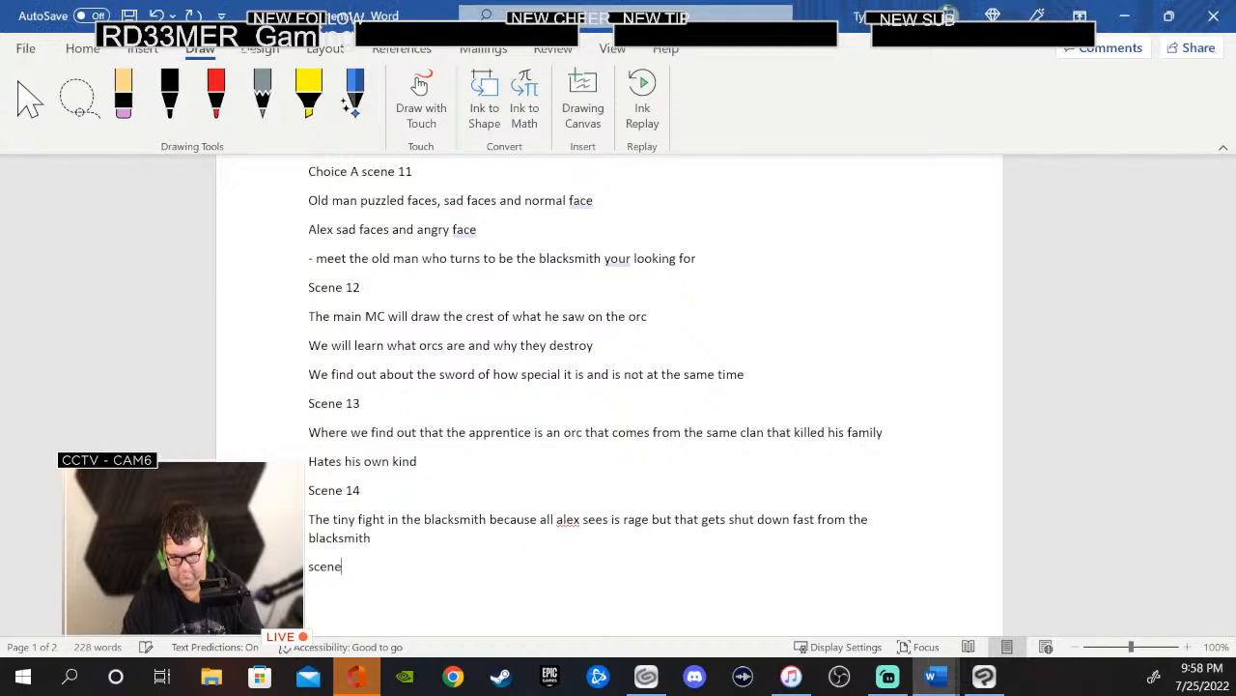
text(15 )
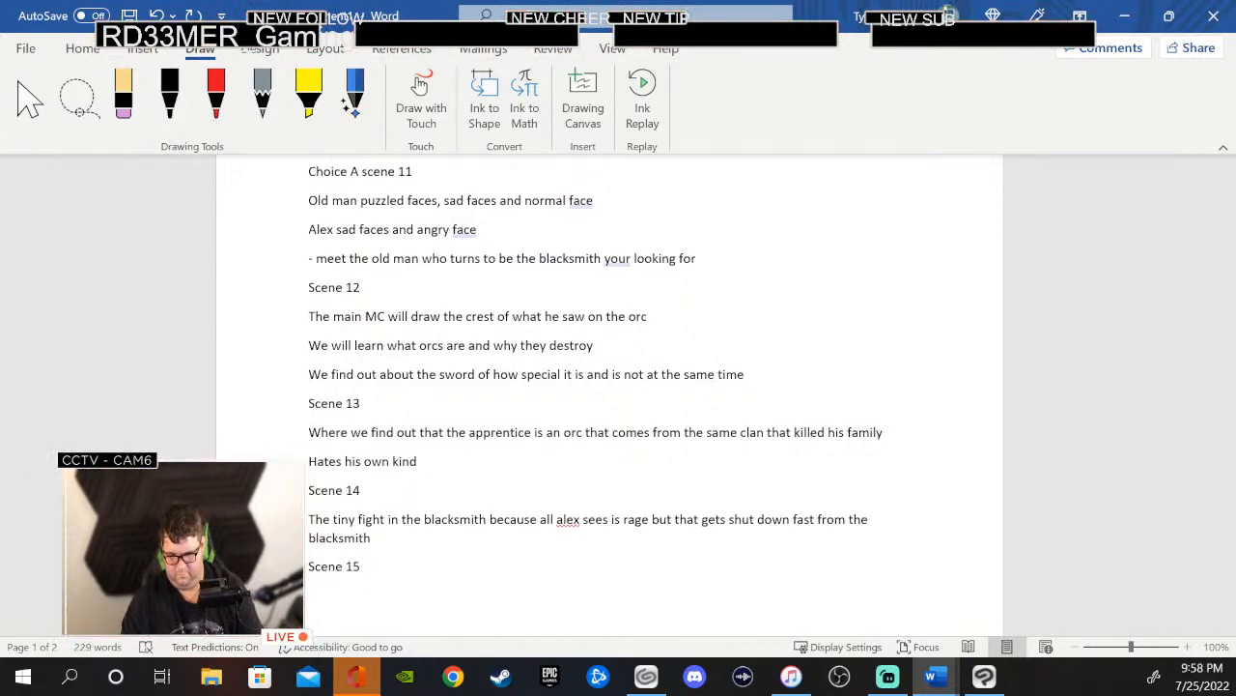
text(al)
key(BackSpace)
key(BackSpace)
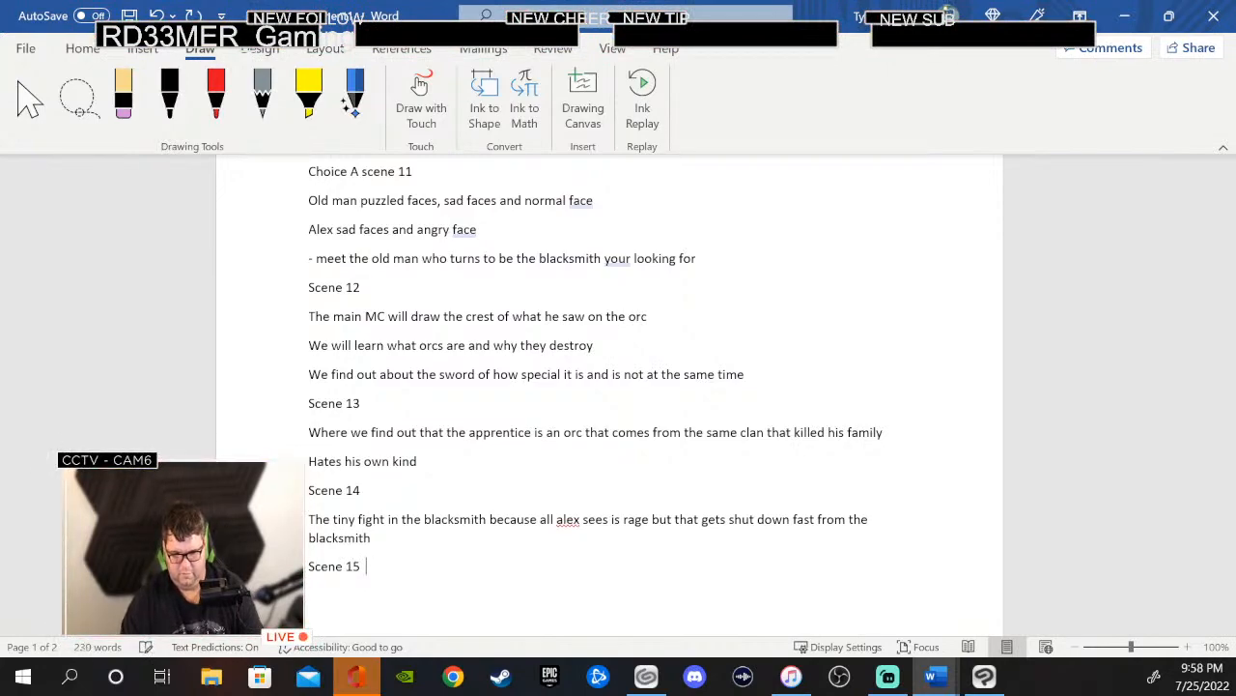
- Add the line "Where the orc will go on his backstory" below the Scene 15 heading
key(Return)
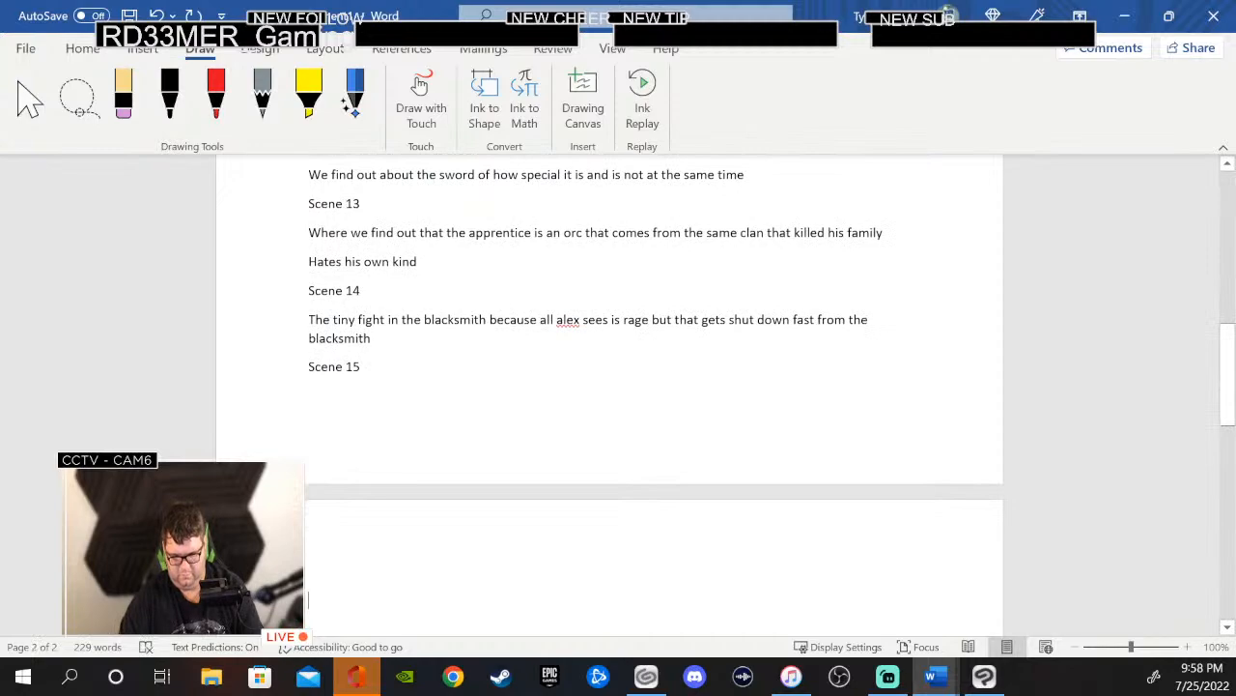
text(Where th)
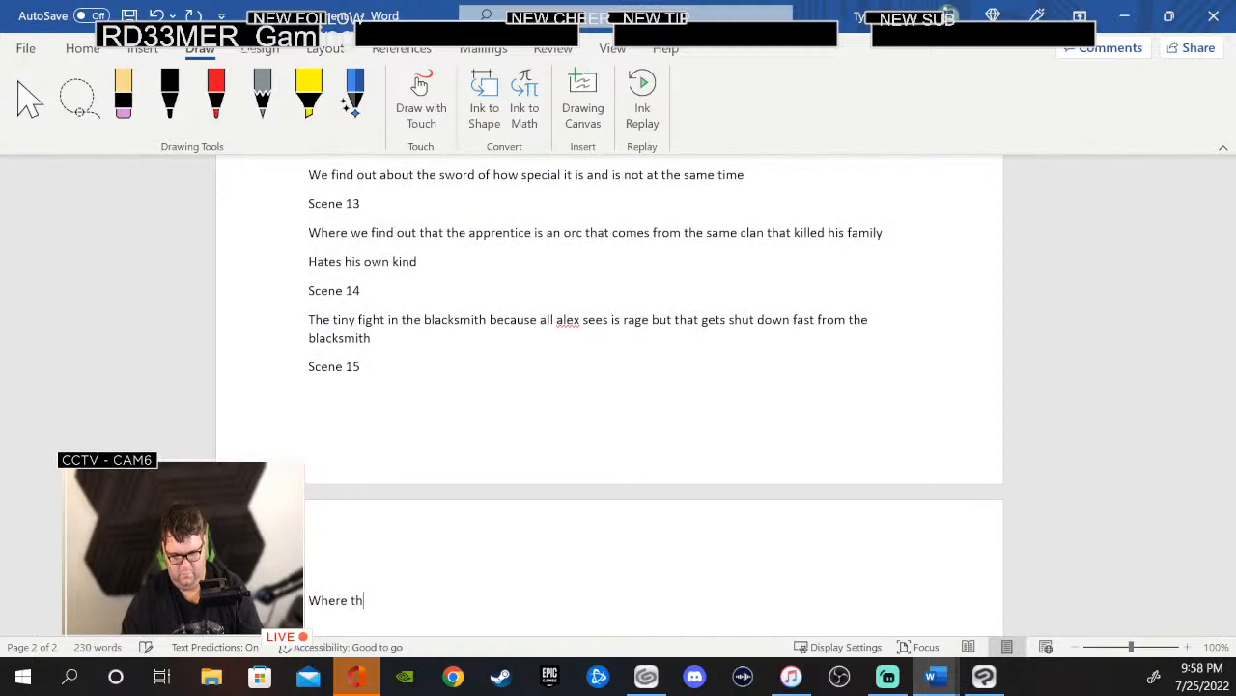
text(e orc )
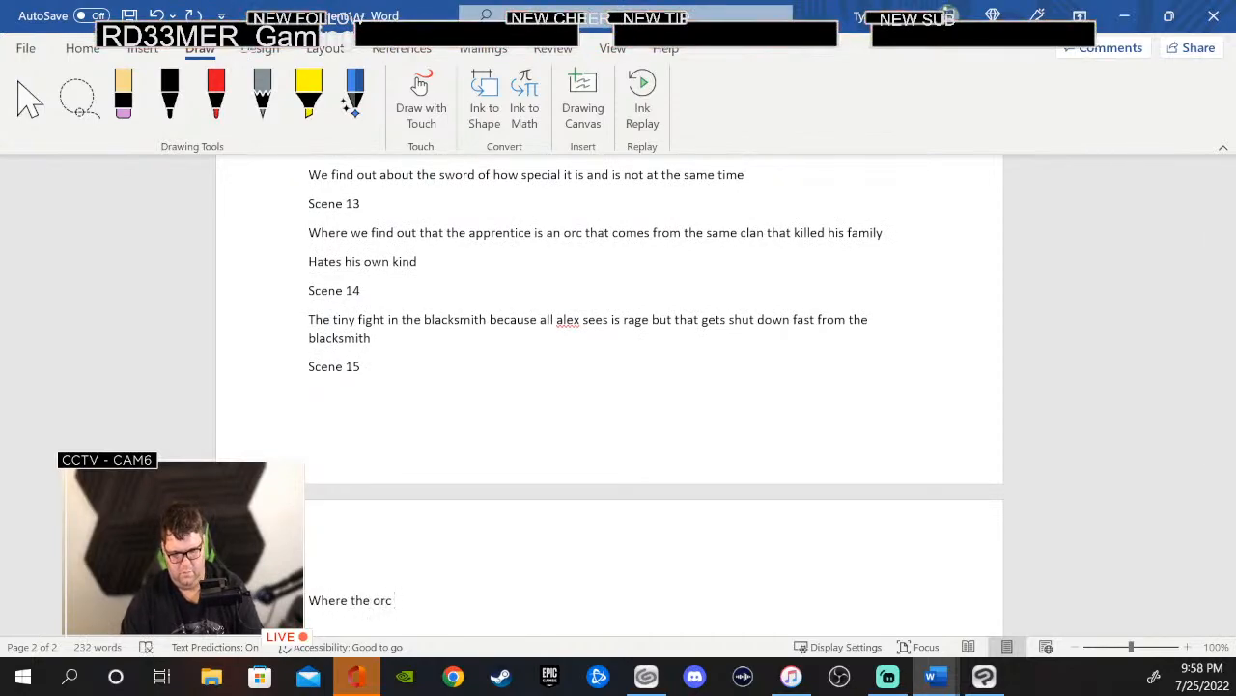
text(will go on)
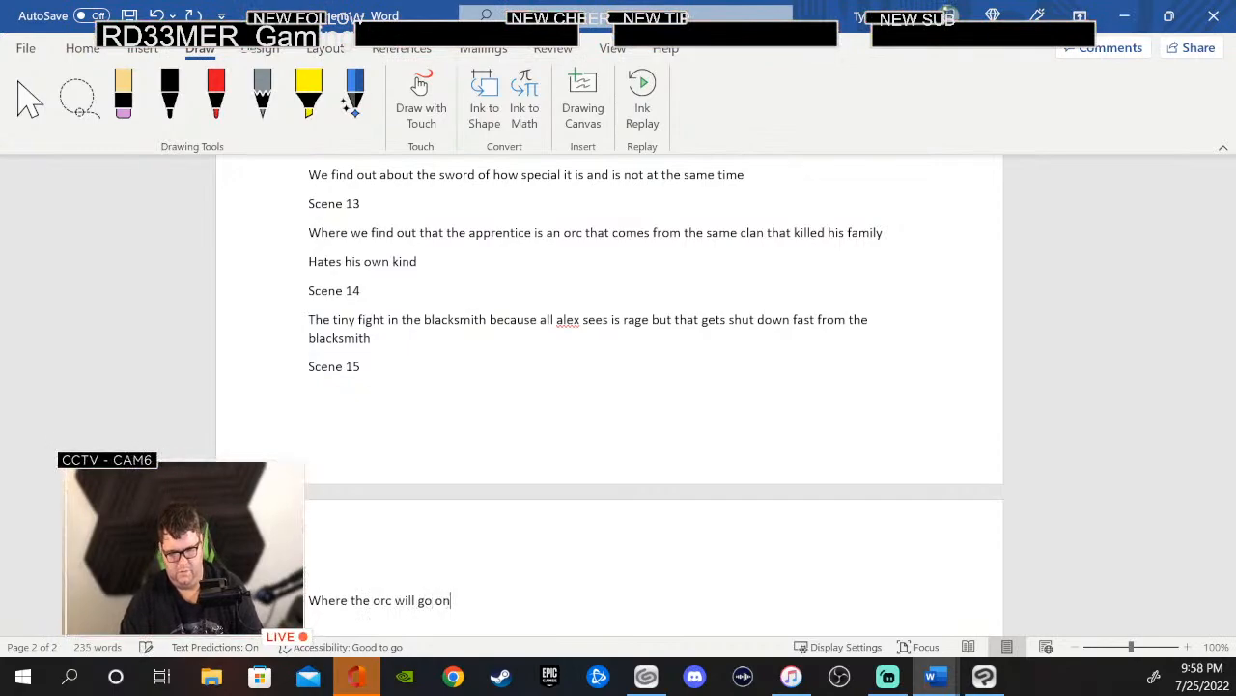
text( his ba)
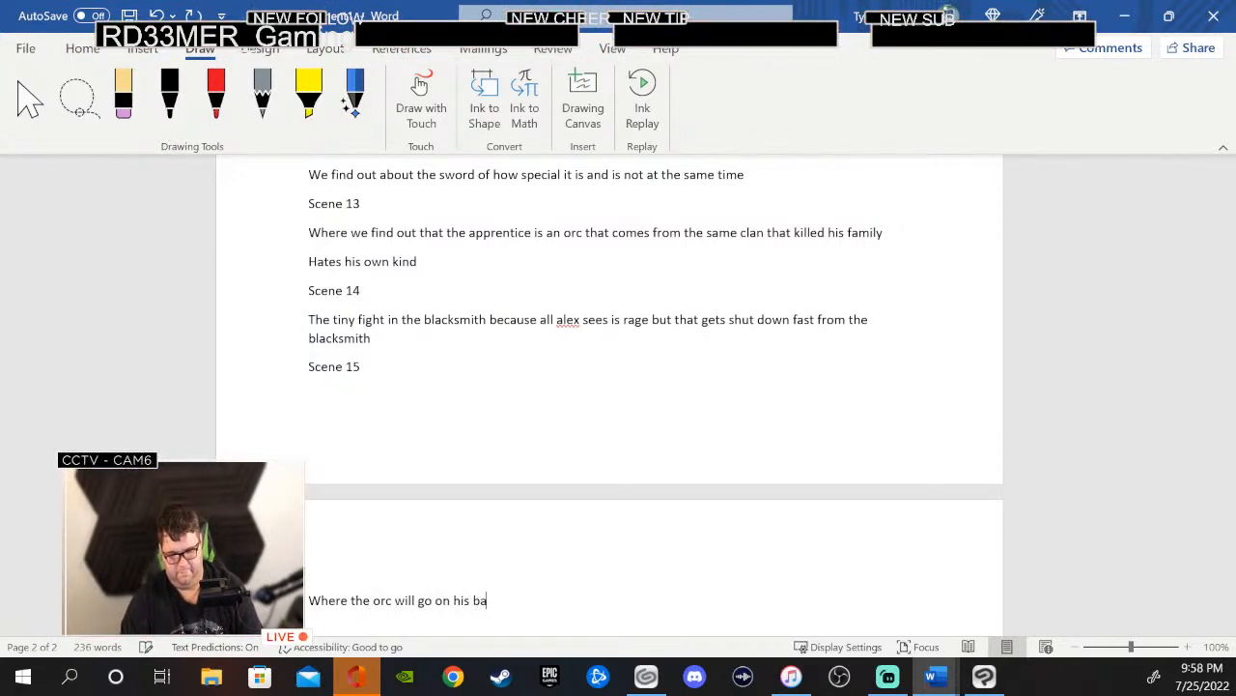
text(cks)
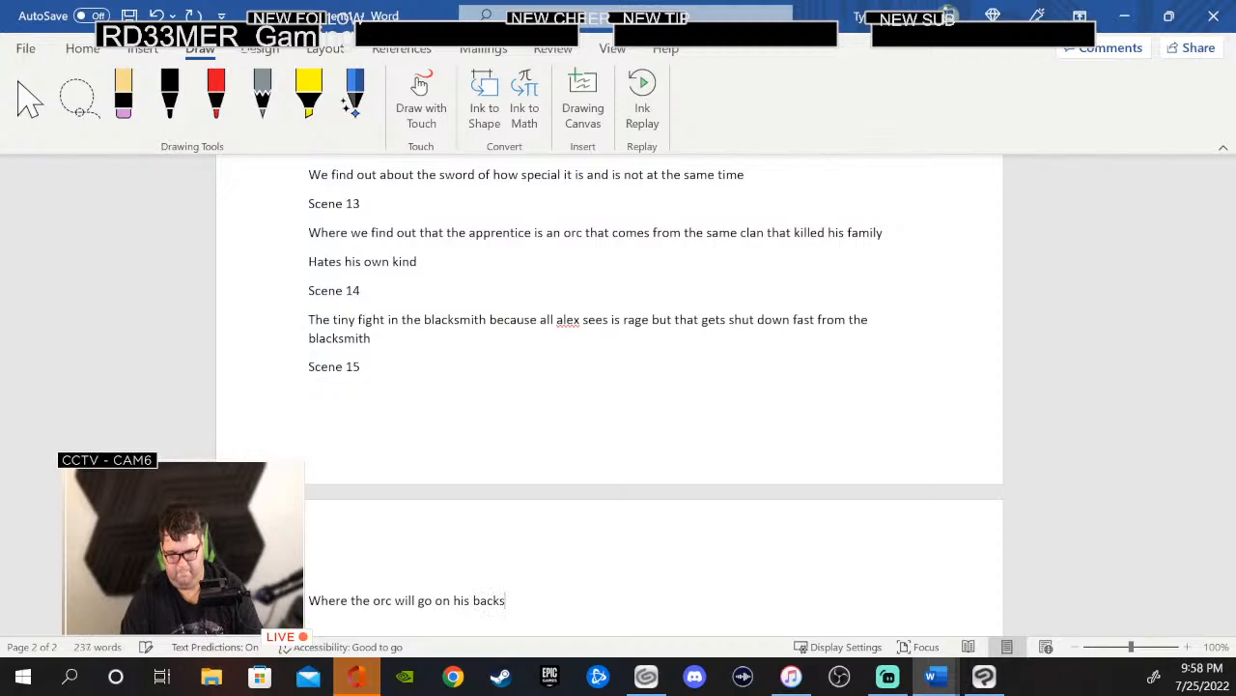
text(tory)
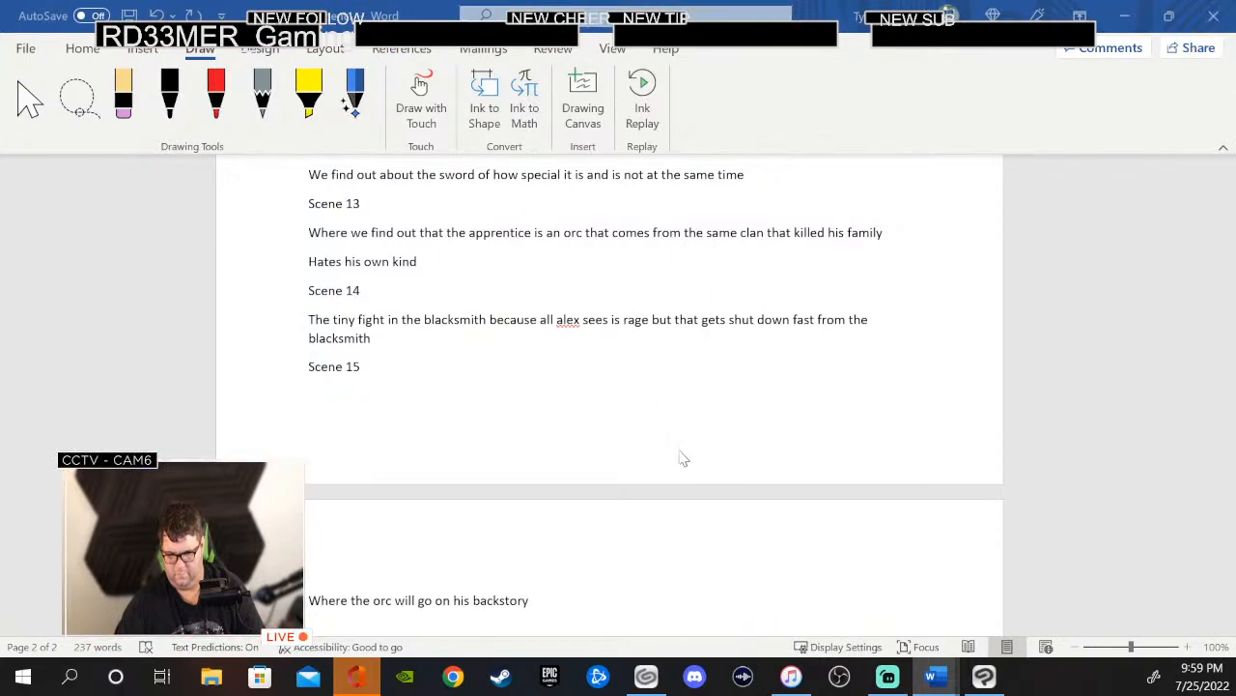
- Add the heading "Scene 16" below the orc backstory line, followed by a new empty line
key(Return)
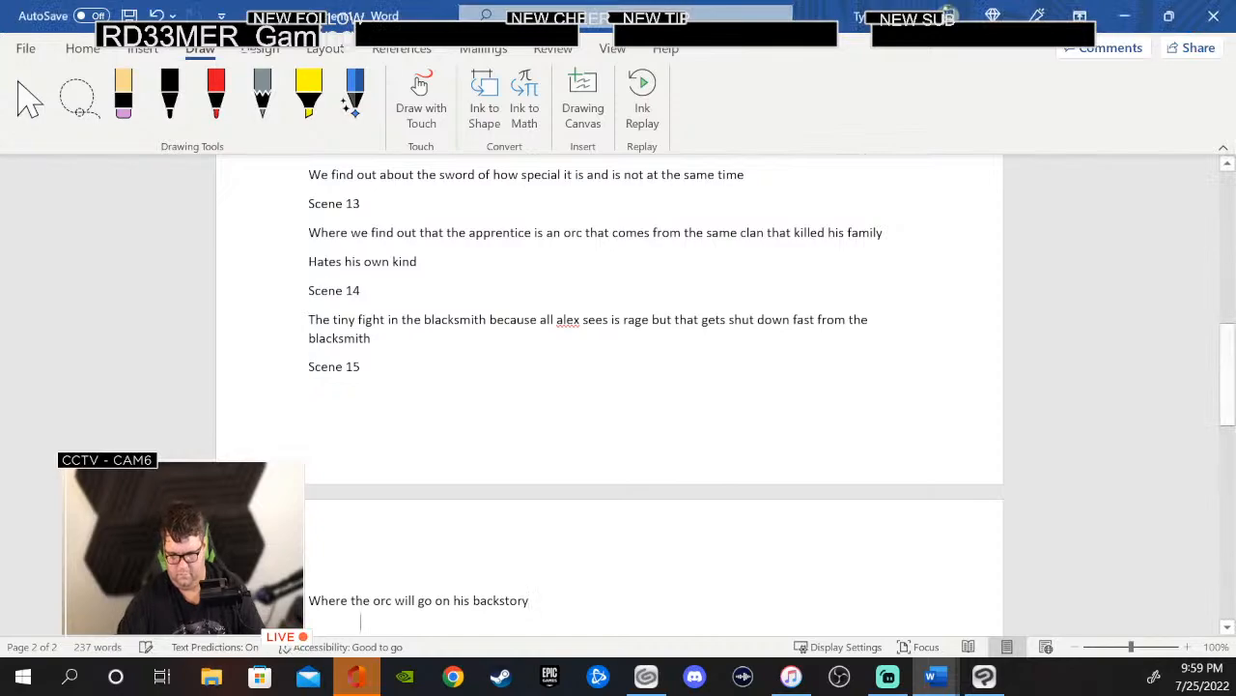
text(Scene )
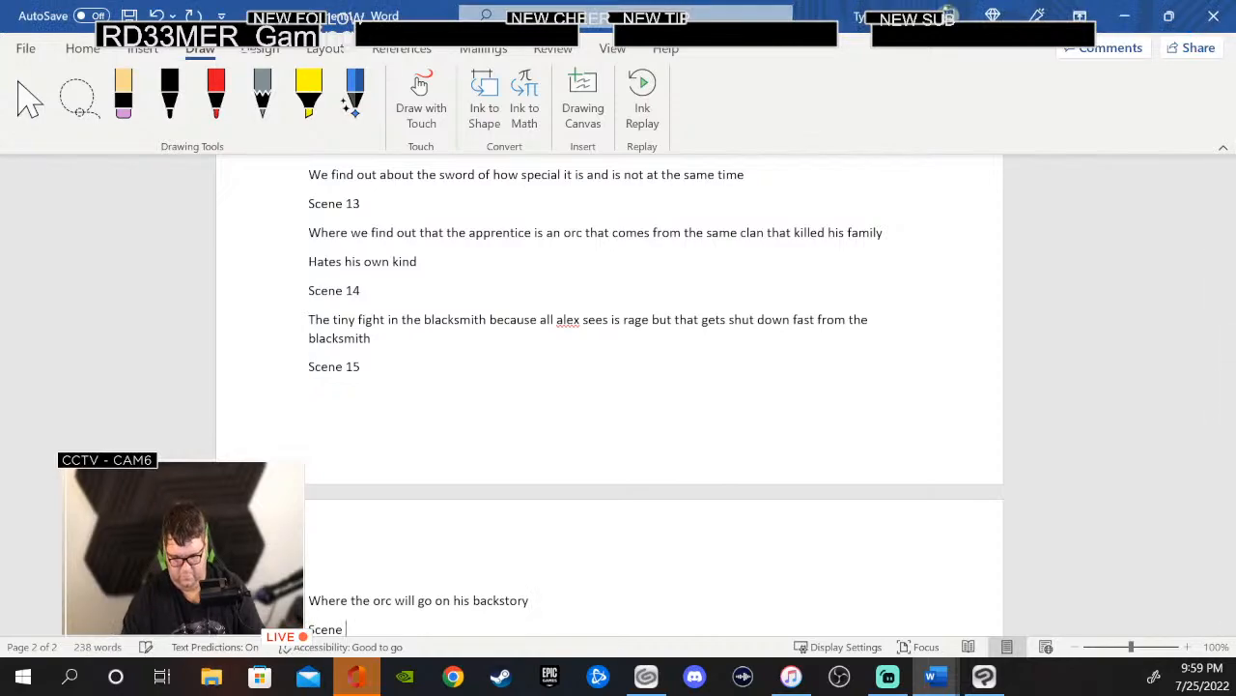
text(16)
key(Return)
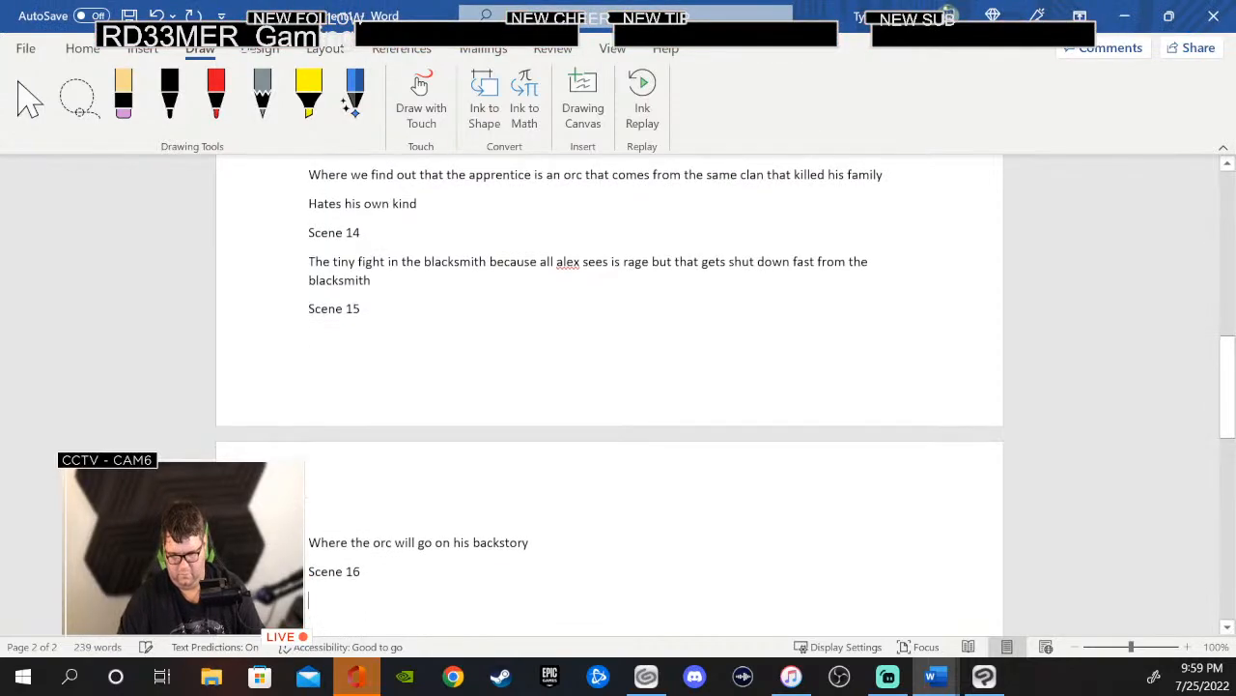
- Add the line "Will show alex recovering from the choice A" below the Scene 16 heading
text(Will )
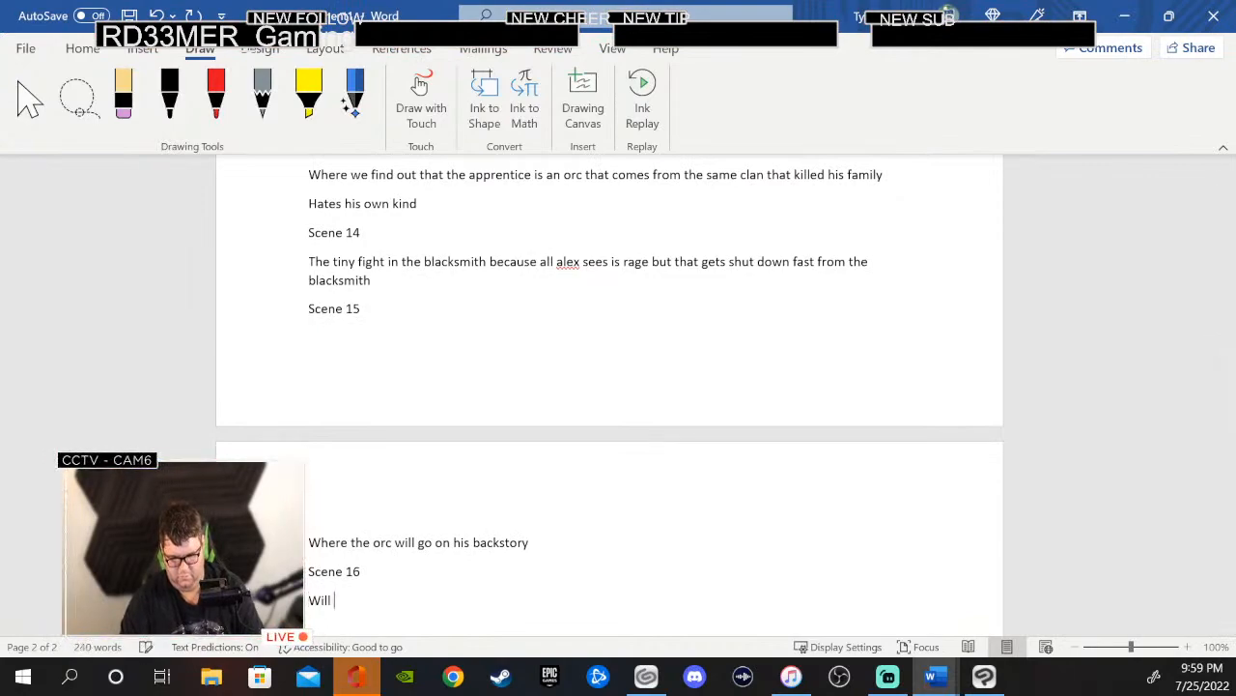
text(be)
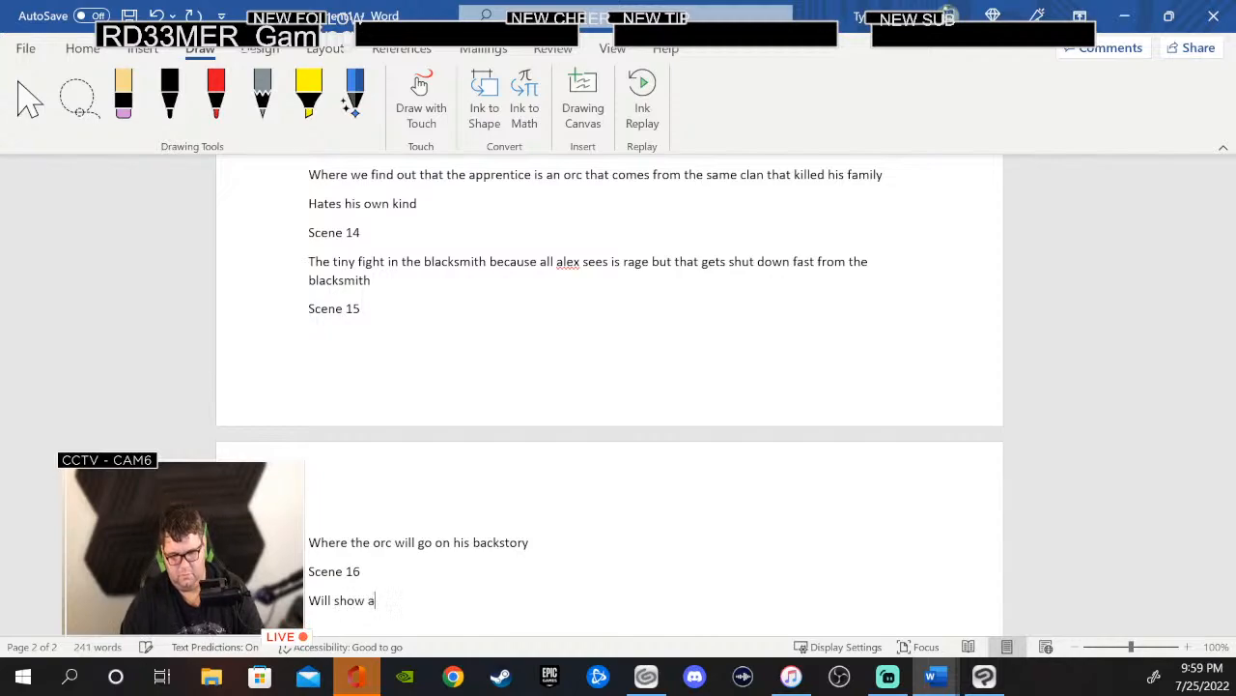
text(lex rec)
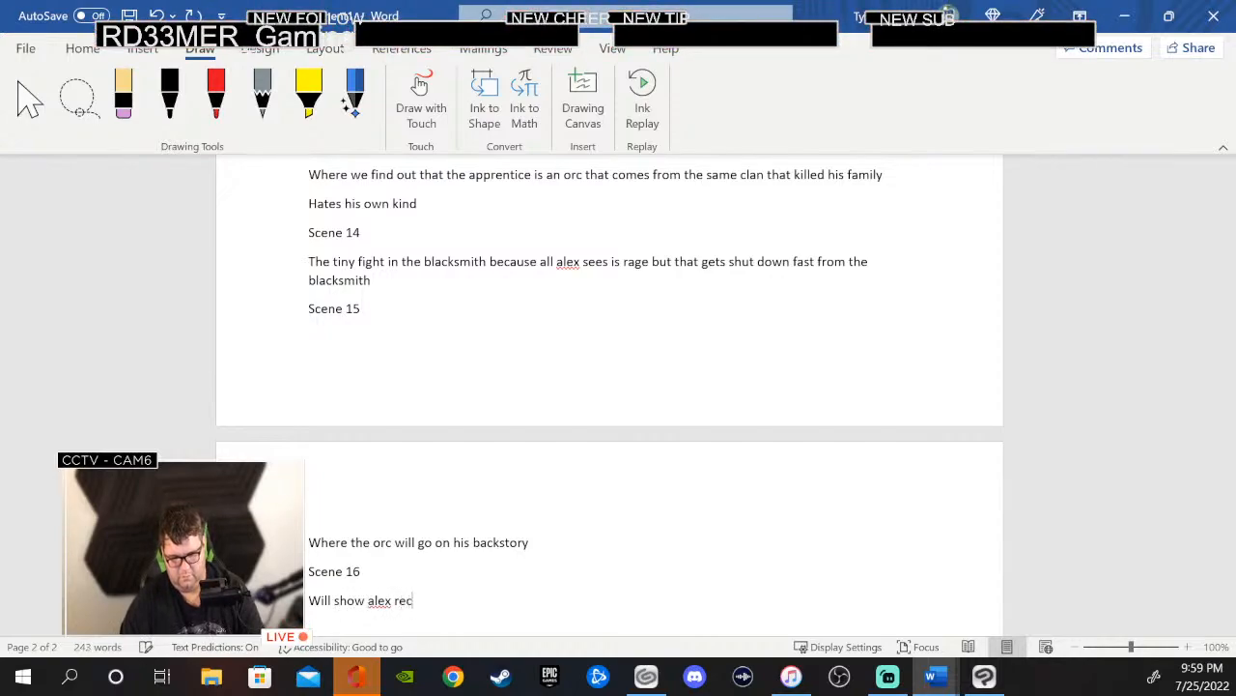
text(overing)
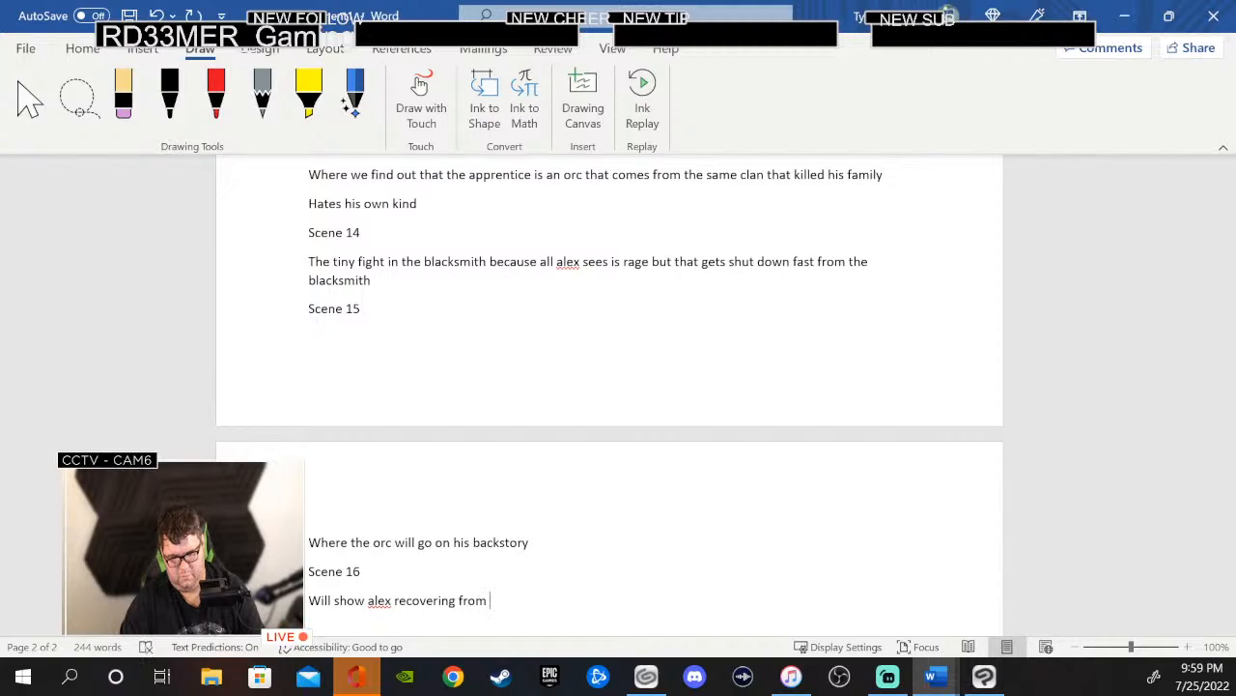
text(from the c)
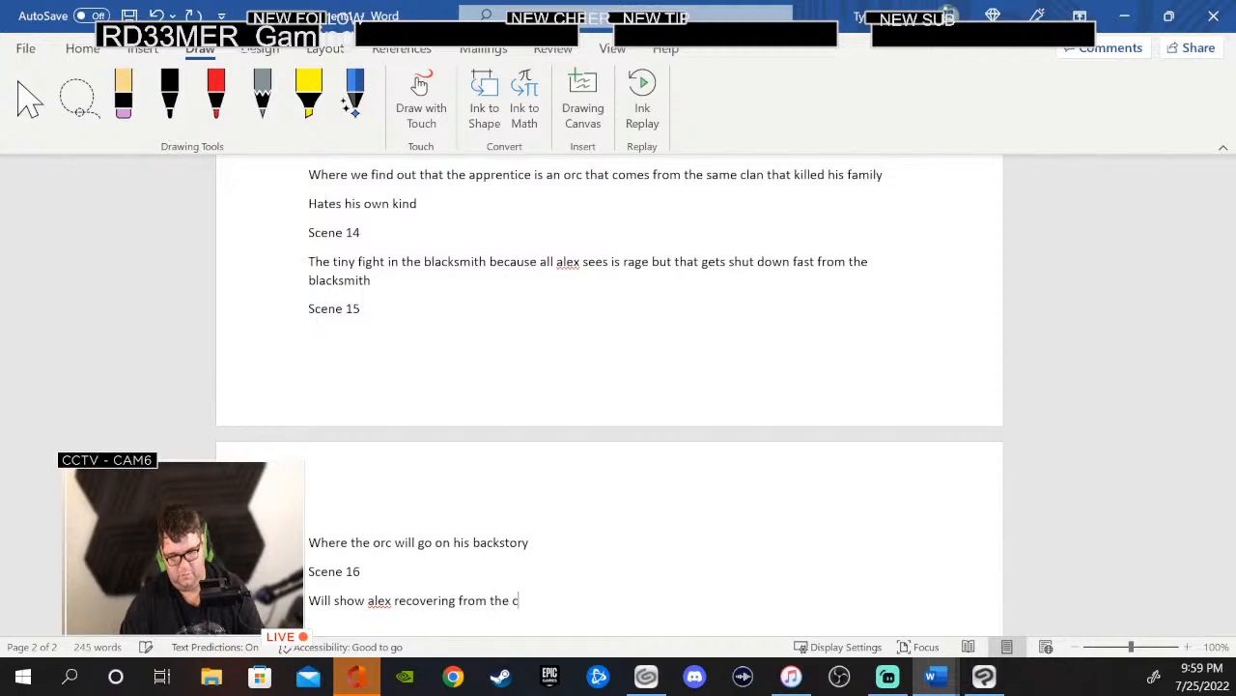
text(hoice )
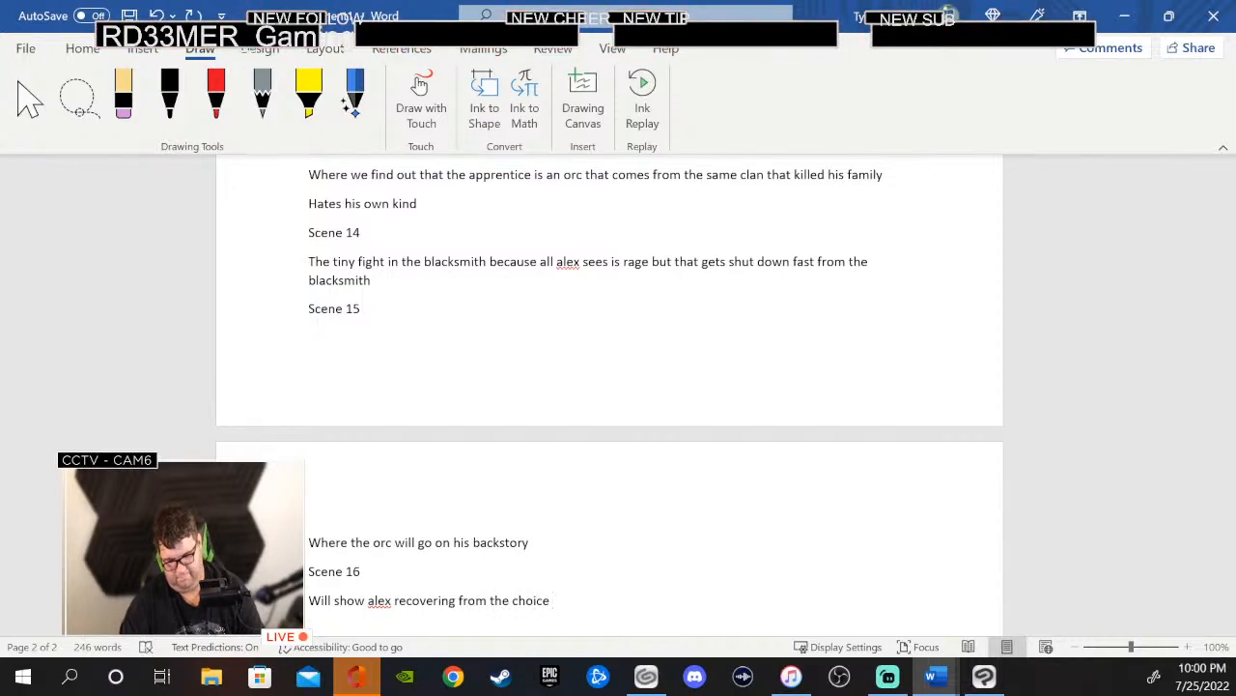
text(A)
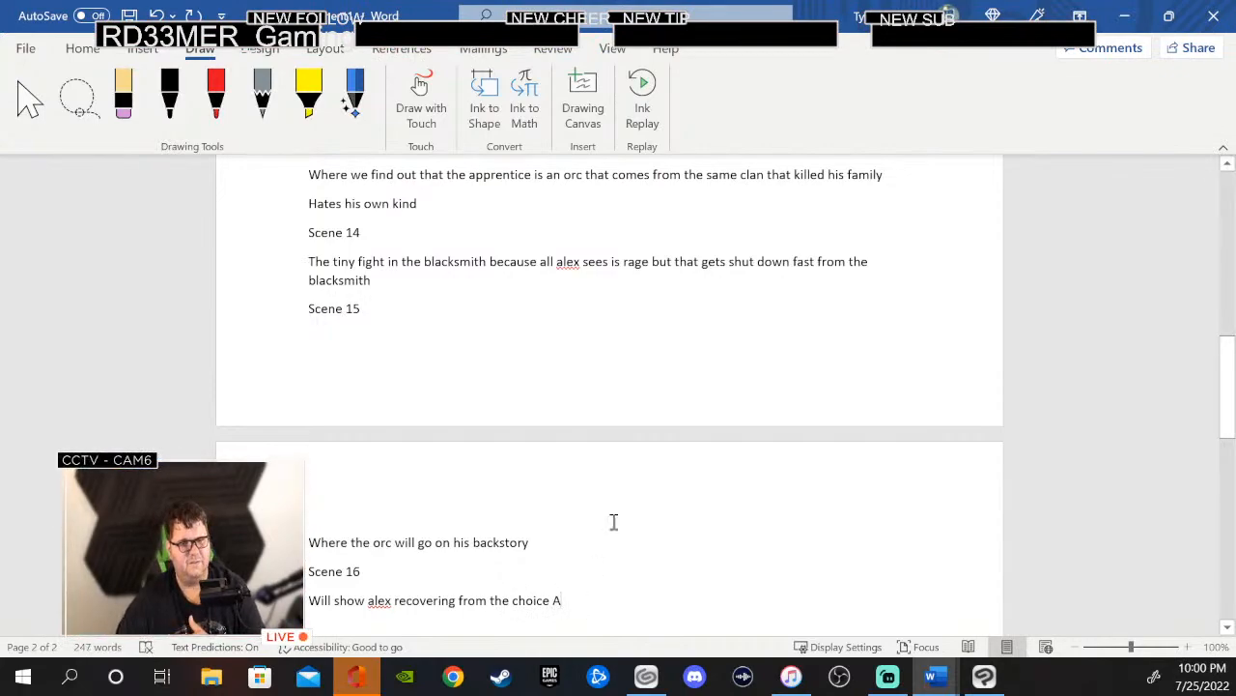
scroll(676, 512, down, 3)
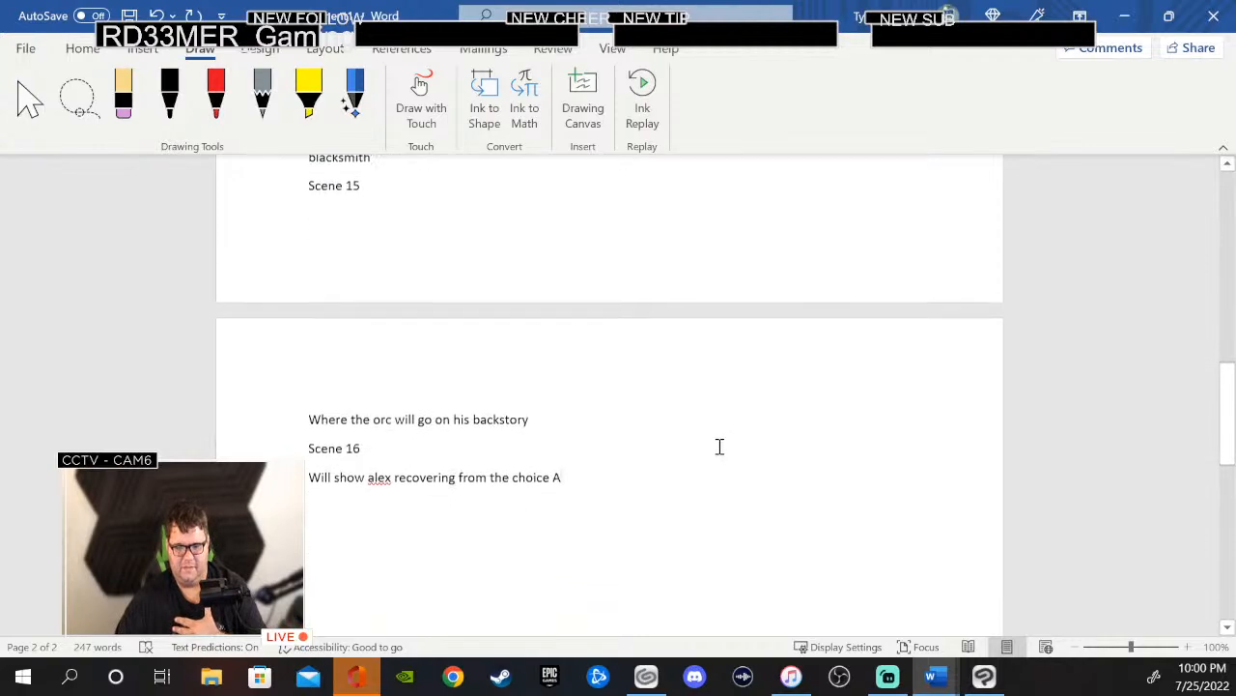